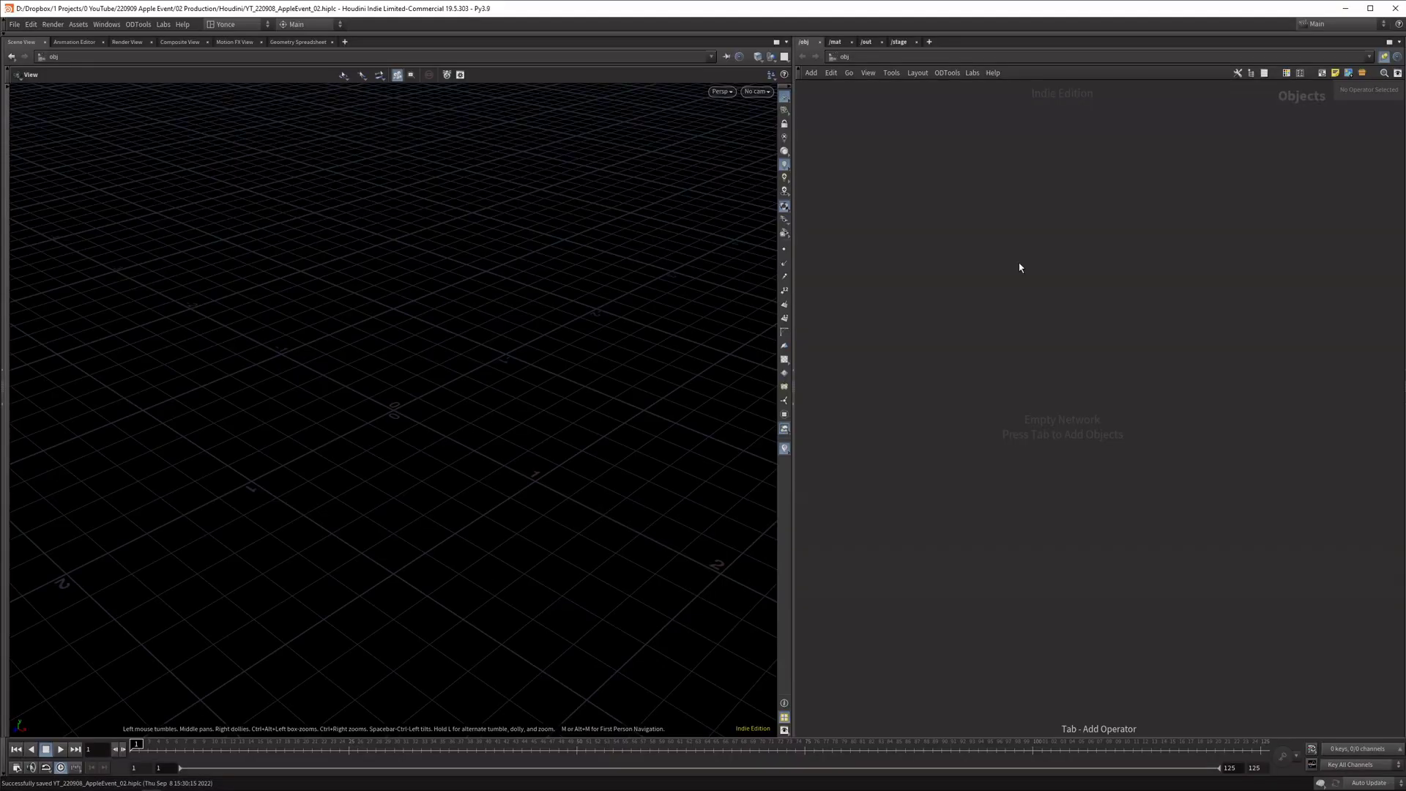
Create a Geometry object named Logo and go inside its network
key(Tab)
text(geo)
key(Return)
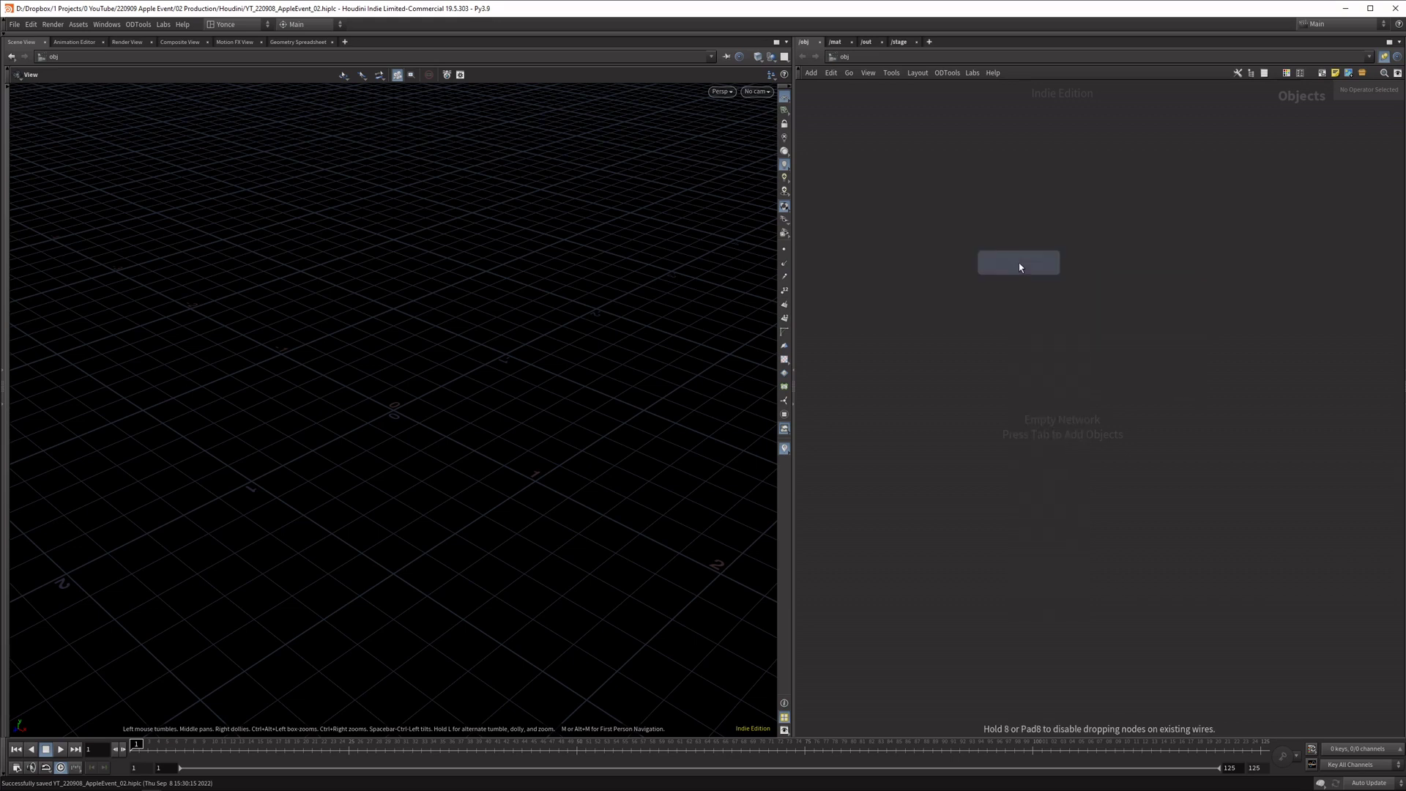
click(1031, 257)
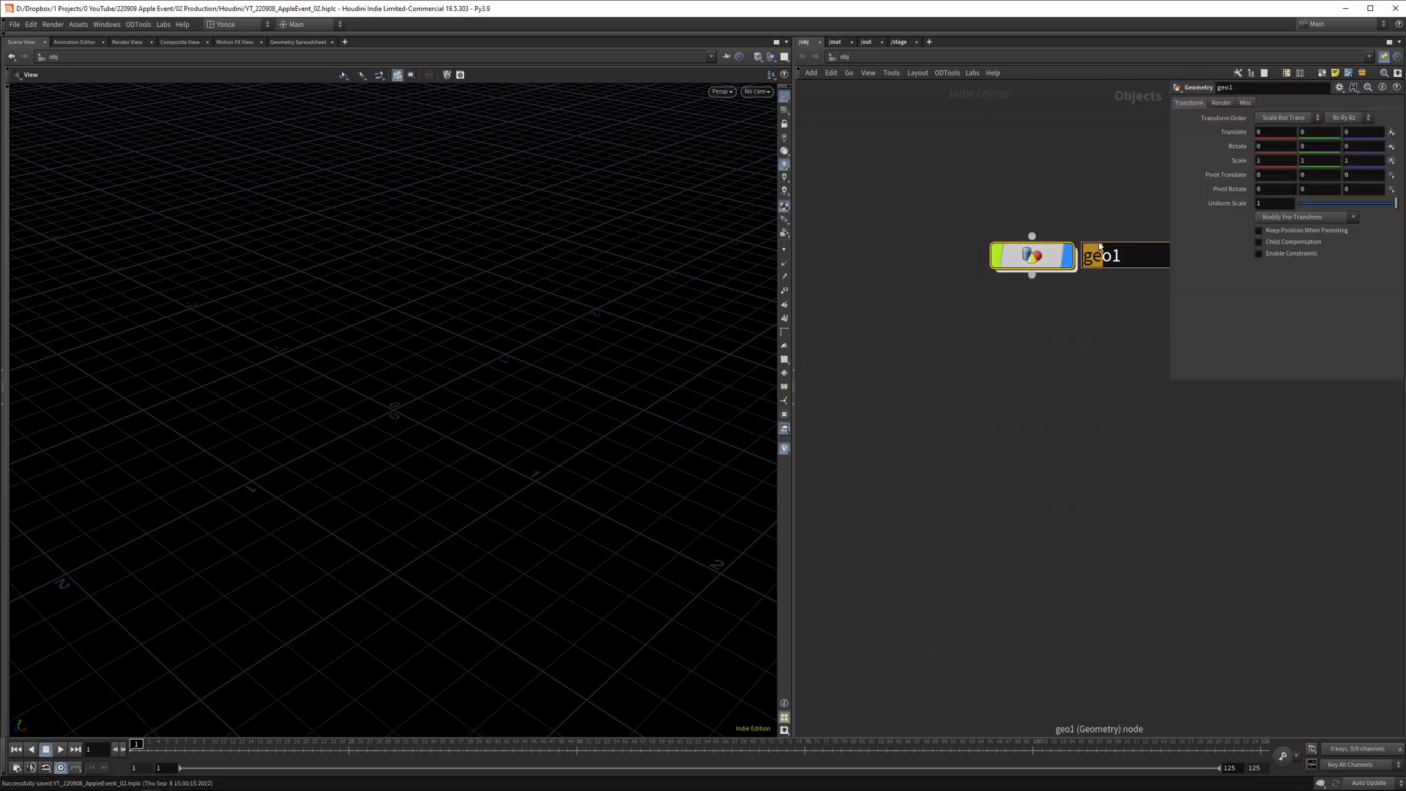
drag(1099, 246, 1127, 249)
text(Logo)
key(Return)
key(i)
Add a File node and load the YT_220908_Apple_Logo_01_Houdini.ai file from the project folders
key(Tab)
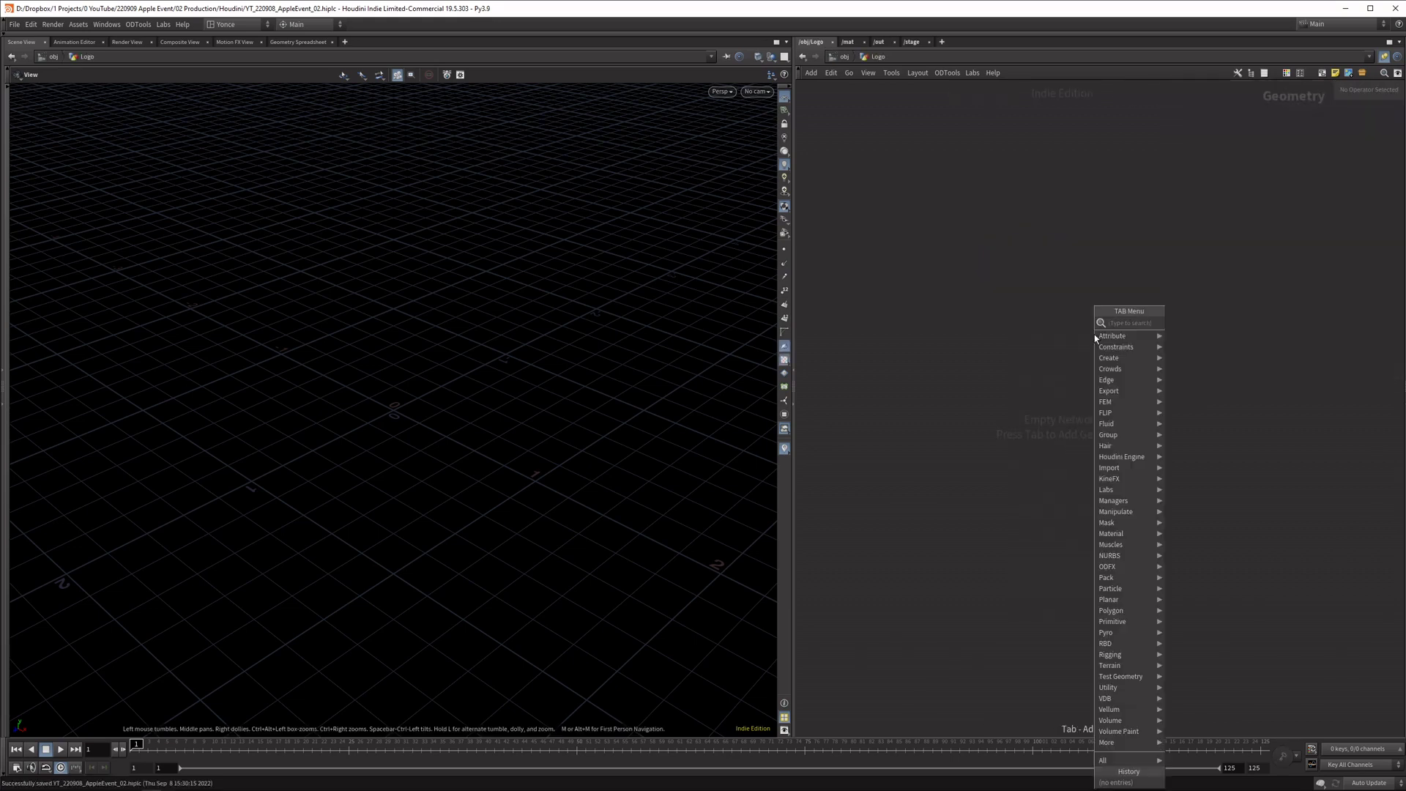
text(fi)
key(Return)
click(966, 226)
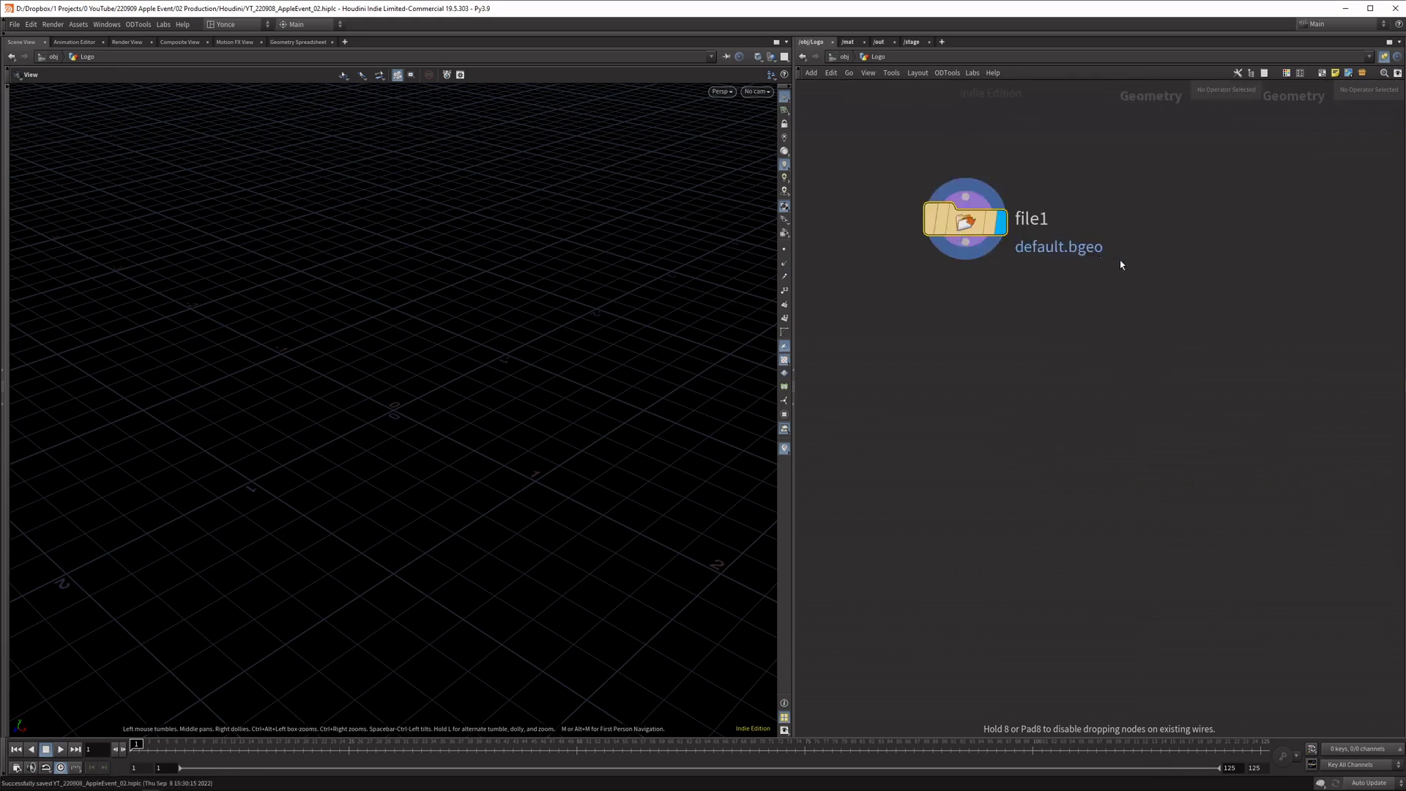
click(1393, 116)
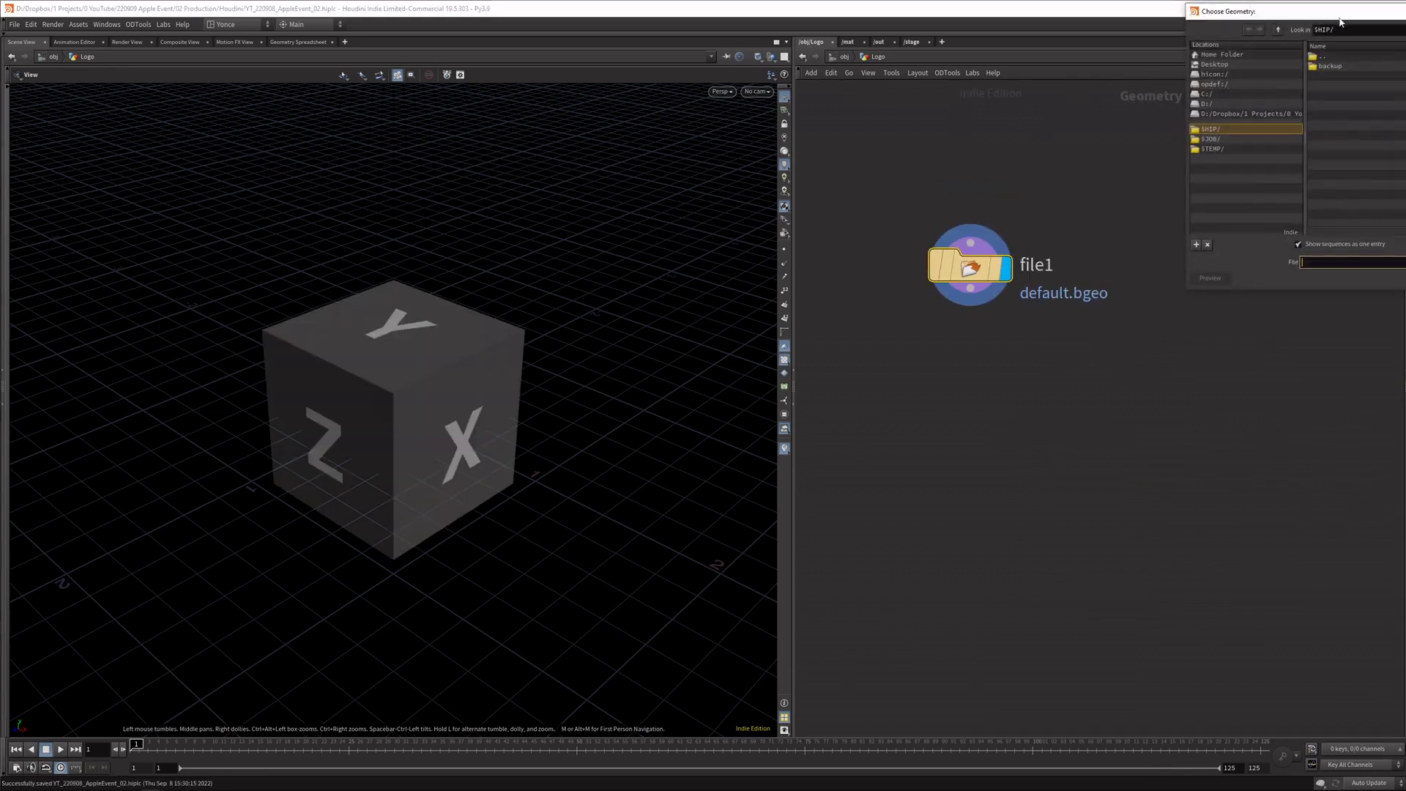
double_click(1184, 130)
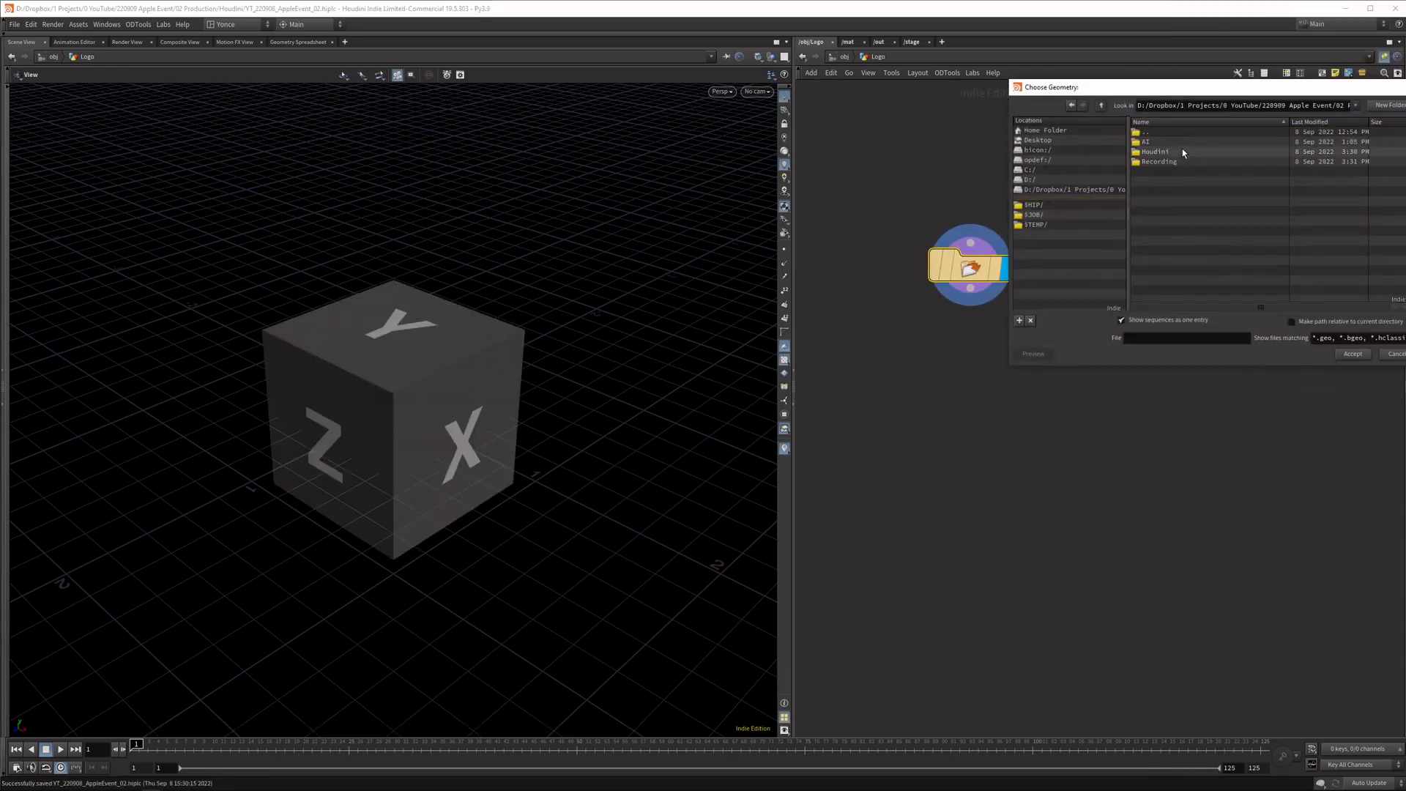
double_click(1182, 143)
click(1214, 152)
double_click(1215, 151)
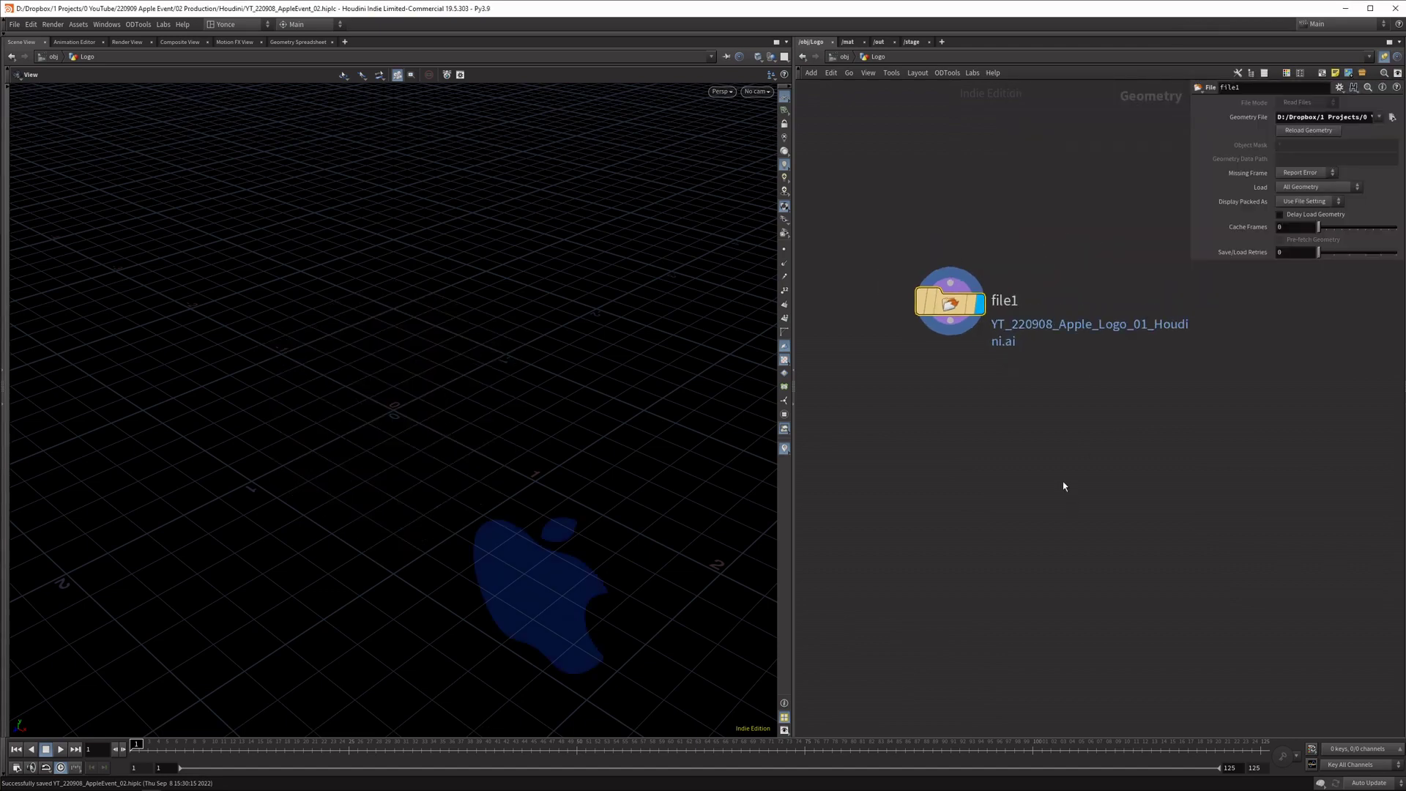
Add a Labs Axis Align node after the File node and set its Y justification to Center
drag(471, 625, 622, 440)
key(Tab)
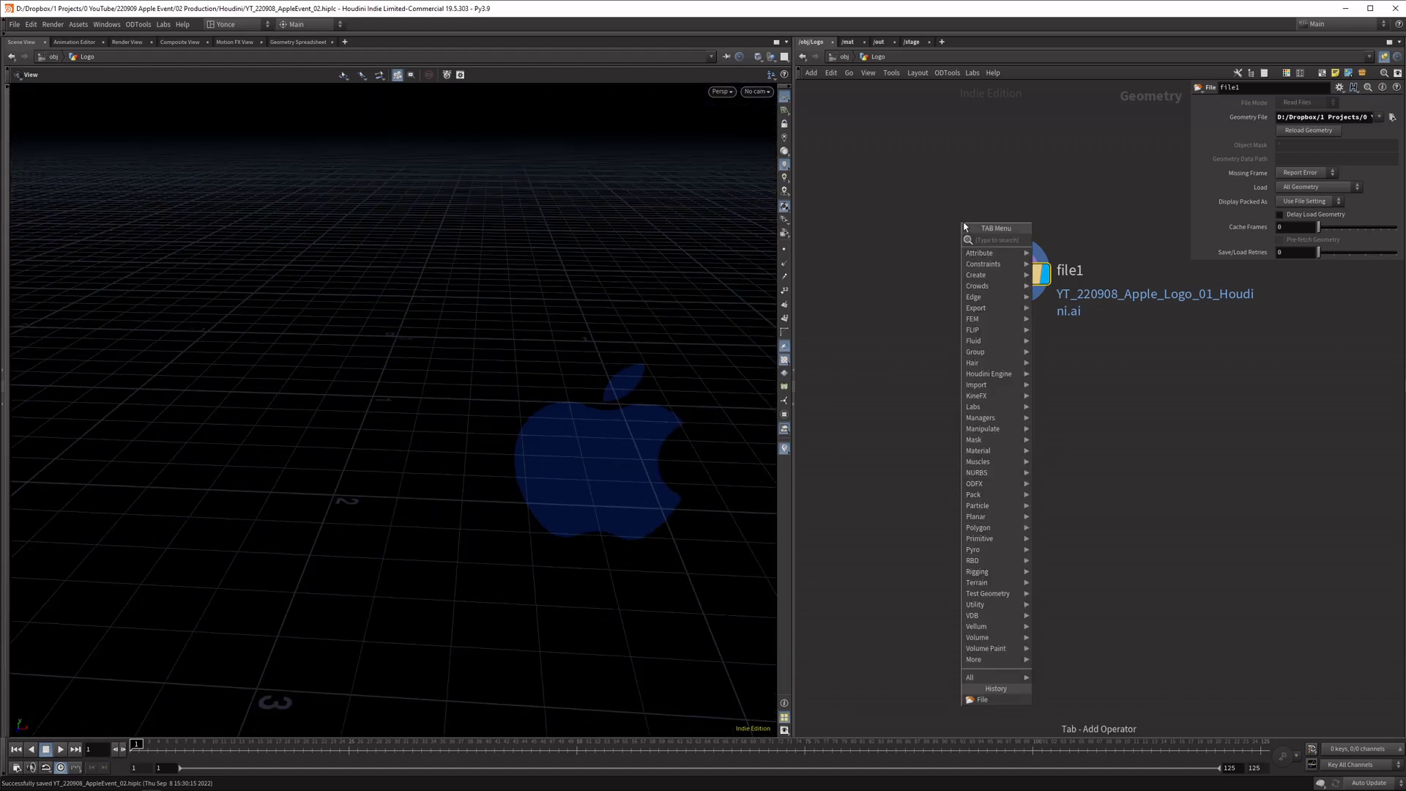
text(axis a)
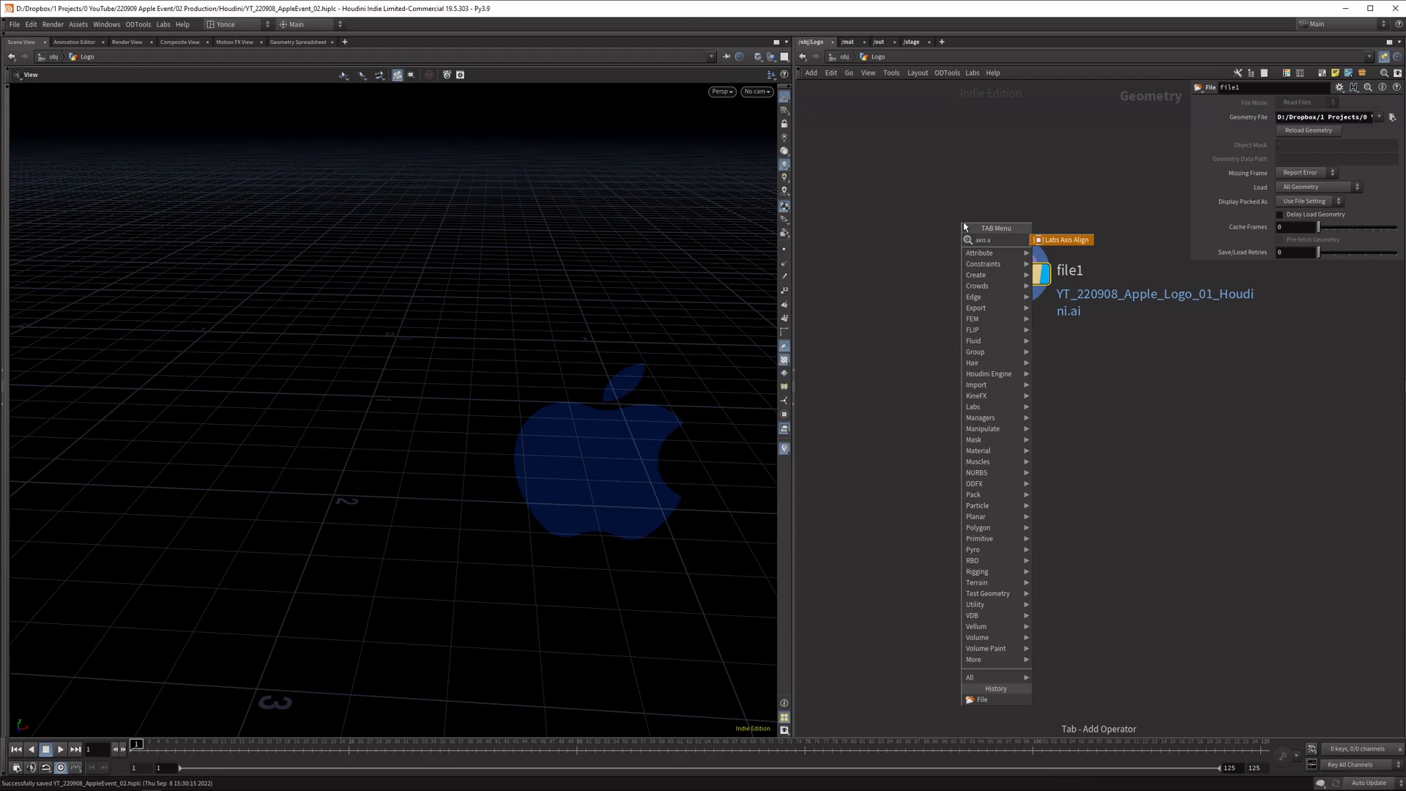
key(Return)
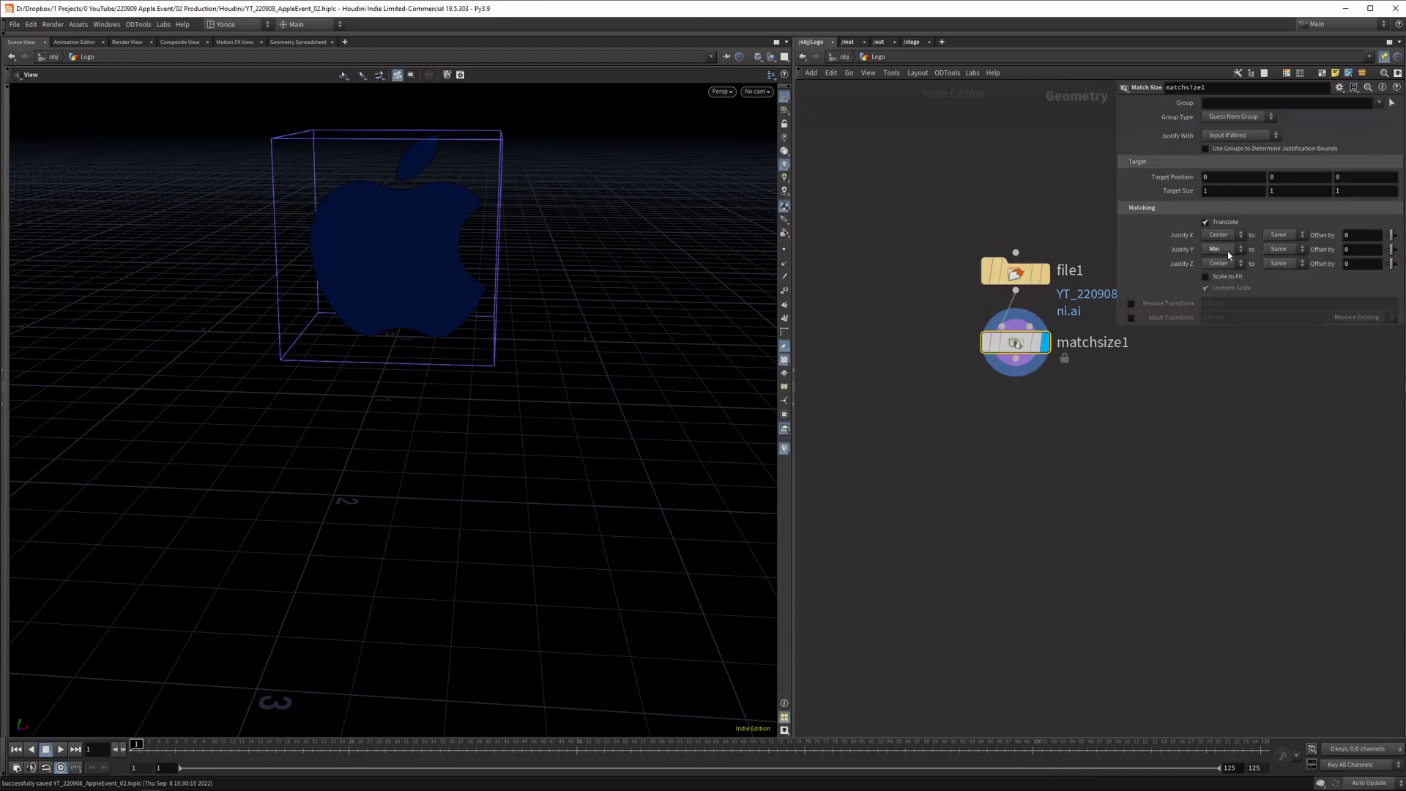
click(1221, 249)
click(1215, 282)
drag(527, 308, 476, 414)
Branch a Transform node off the File node, display it and move the logo's centroid to the origin
key(Tab)
text(poly)
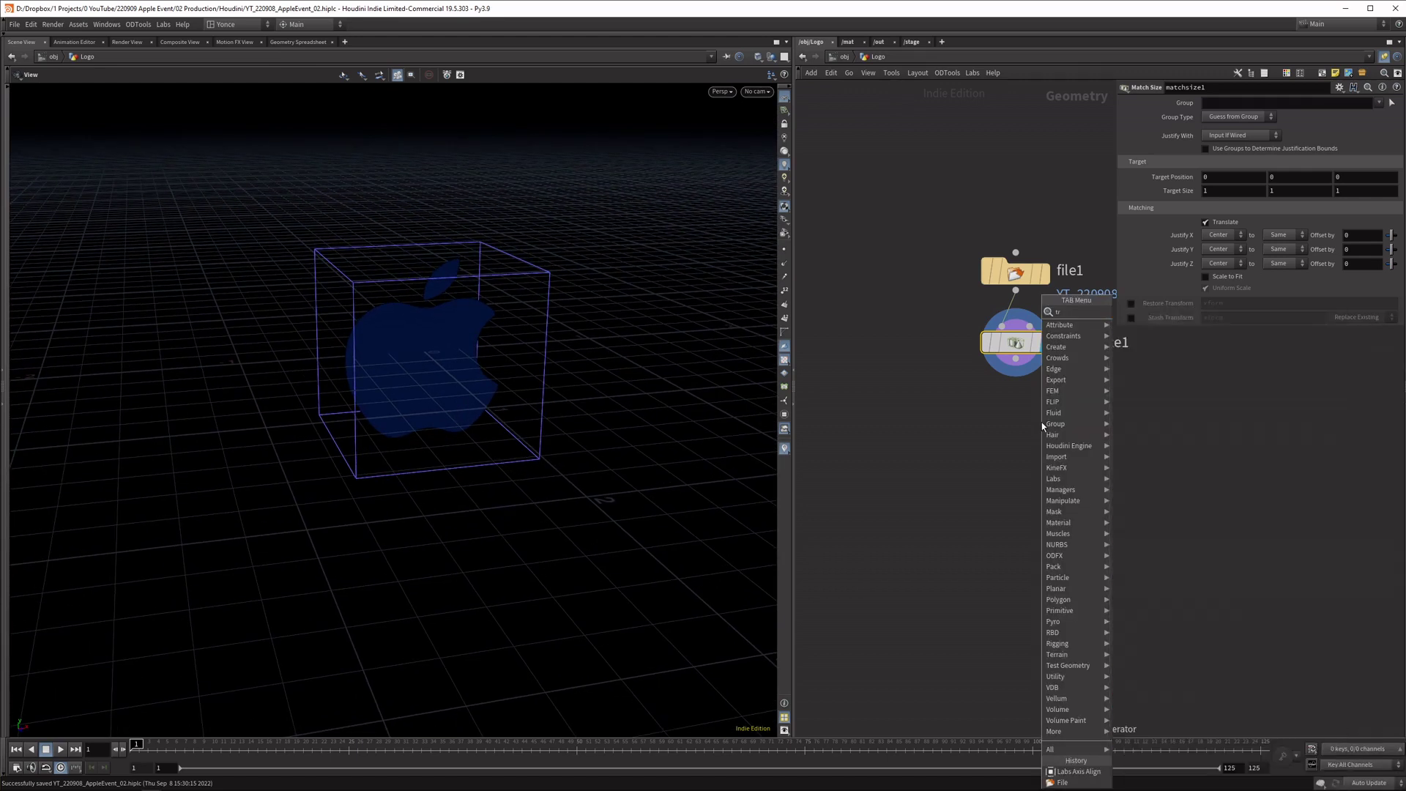
key(Return)
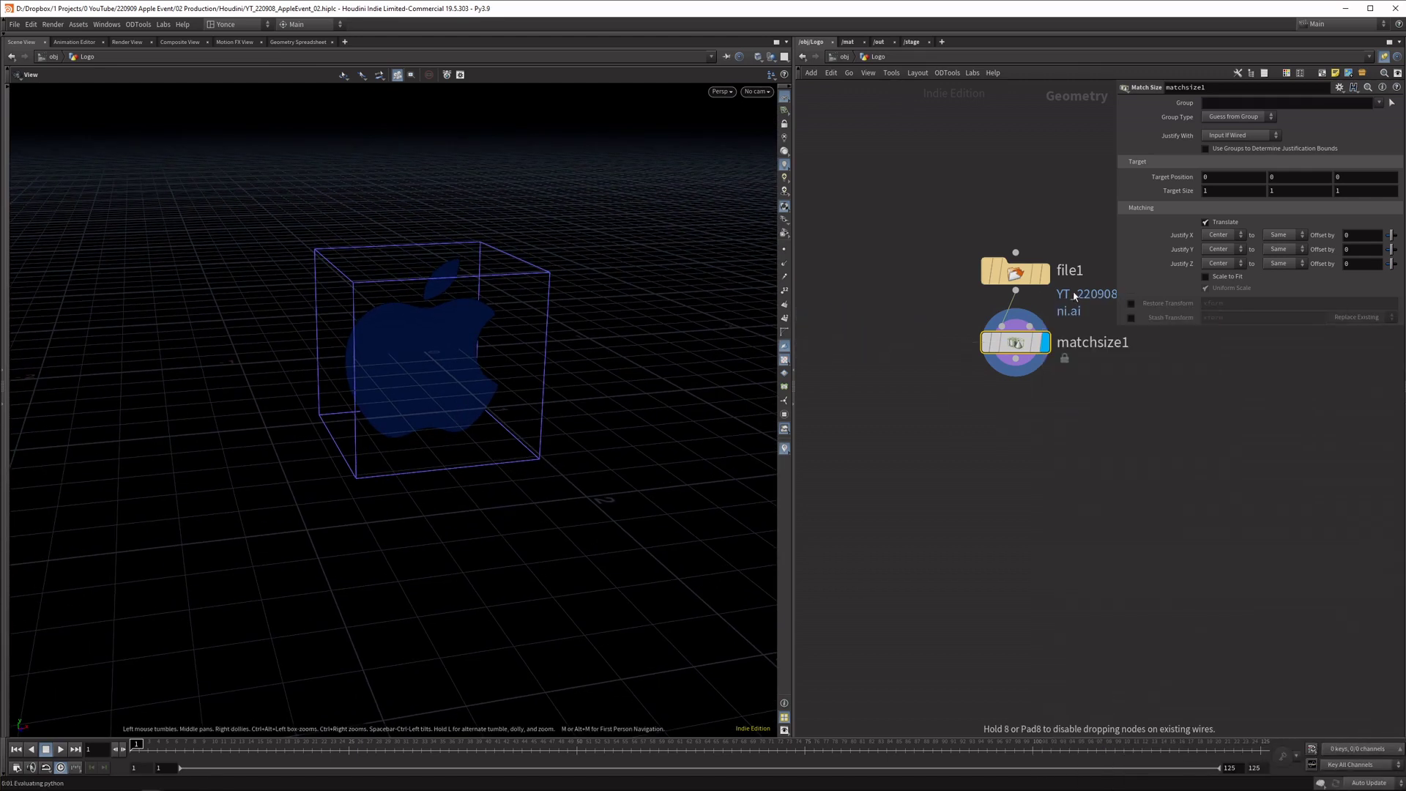
click(894, 342)
click(925, 342)
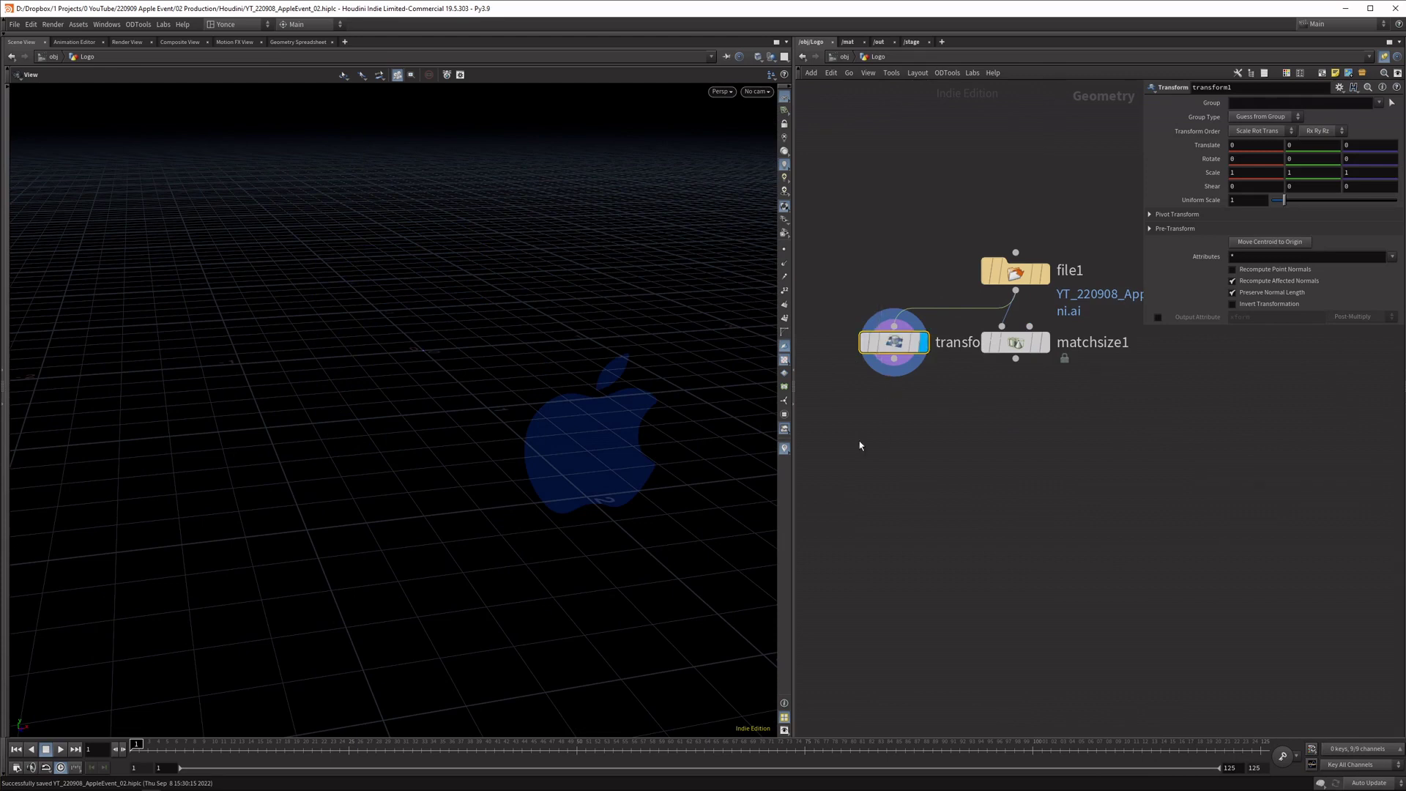
click(1268, 243)
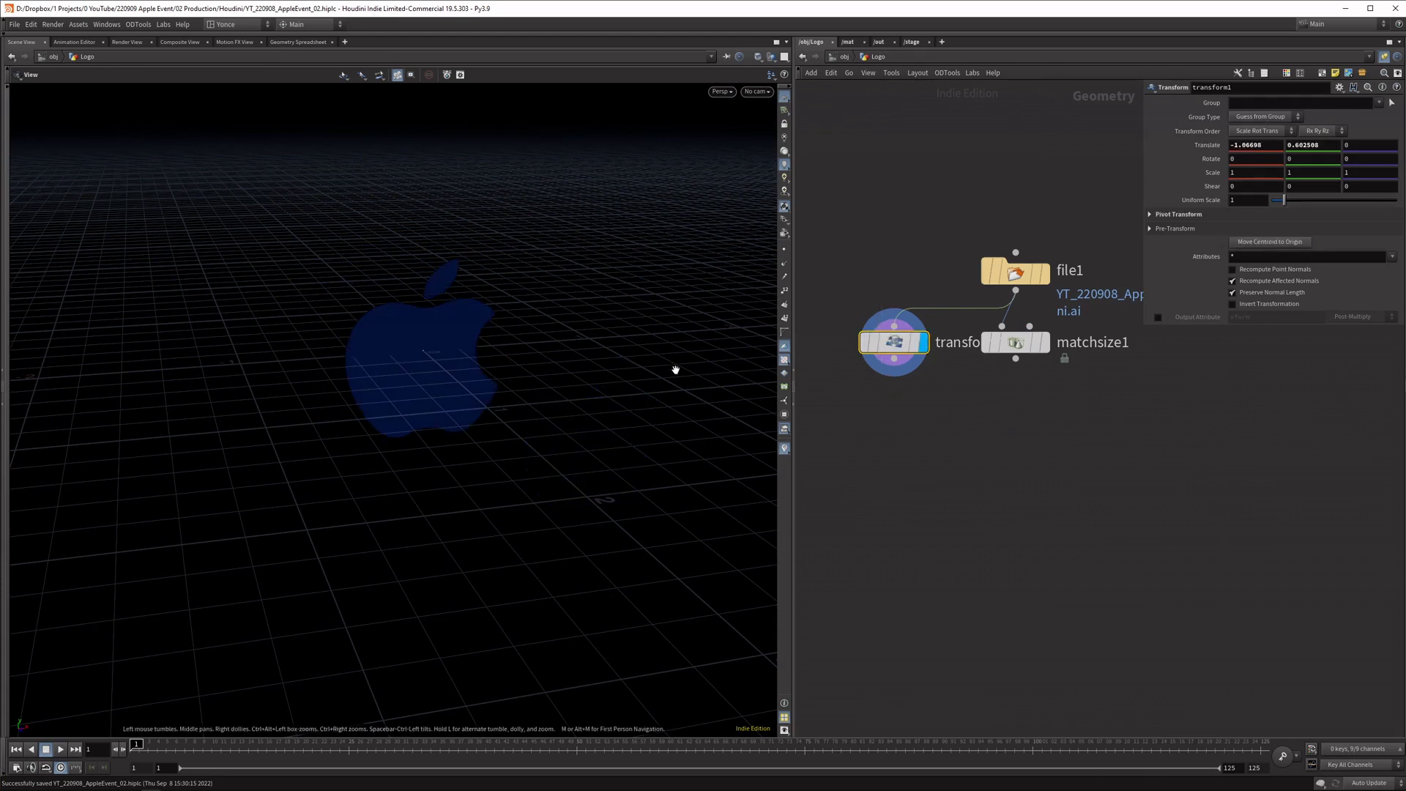
key(h)
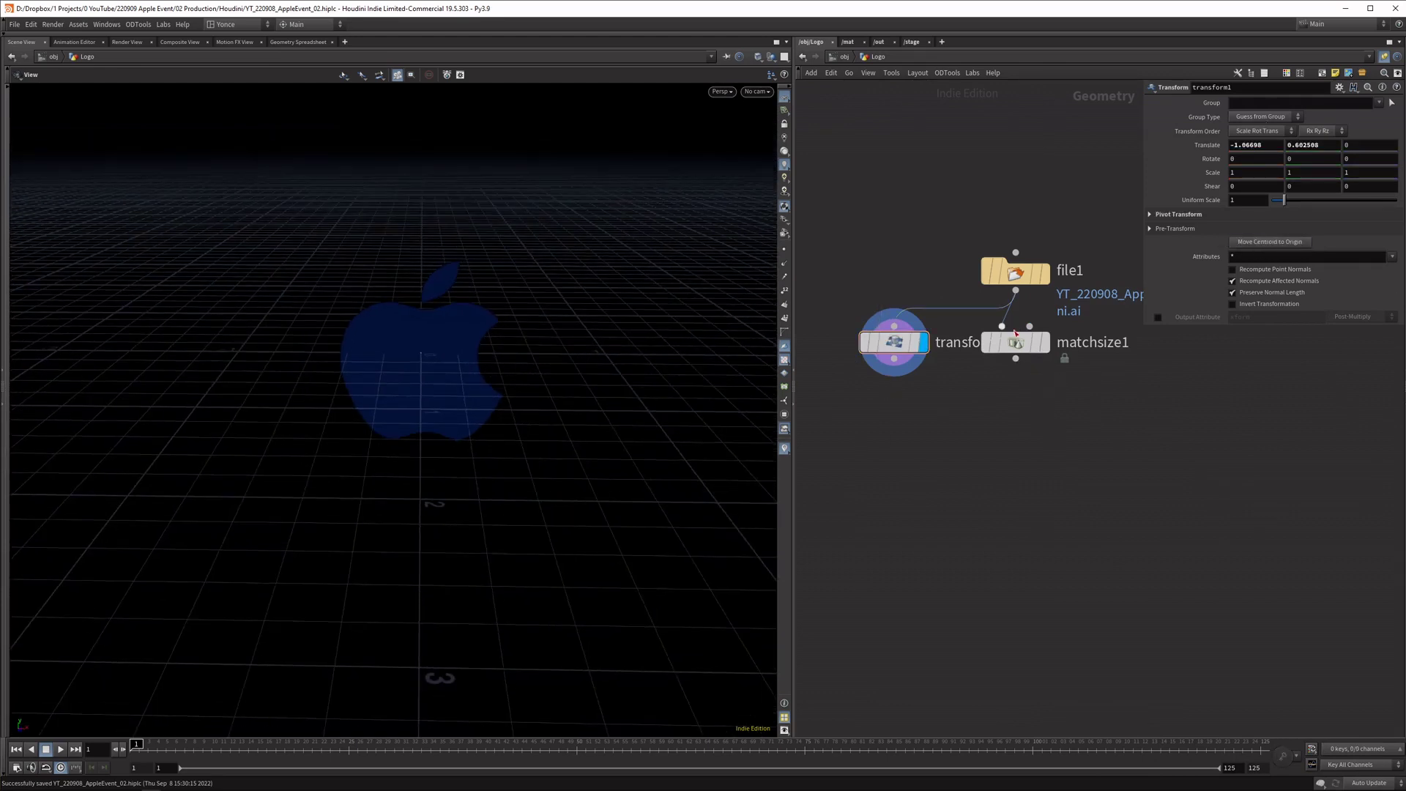
Delete the Match Size node and align the Transform node beneath the File node
click(1014, 340)
key(Delete)
key(l)
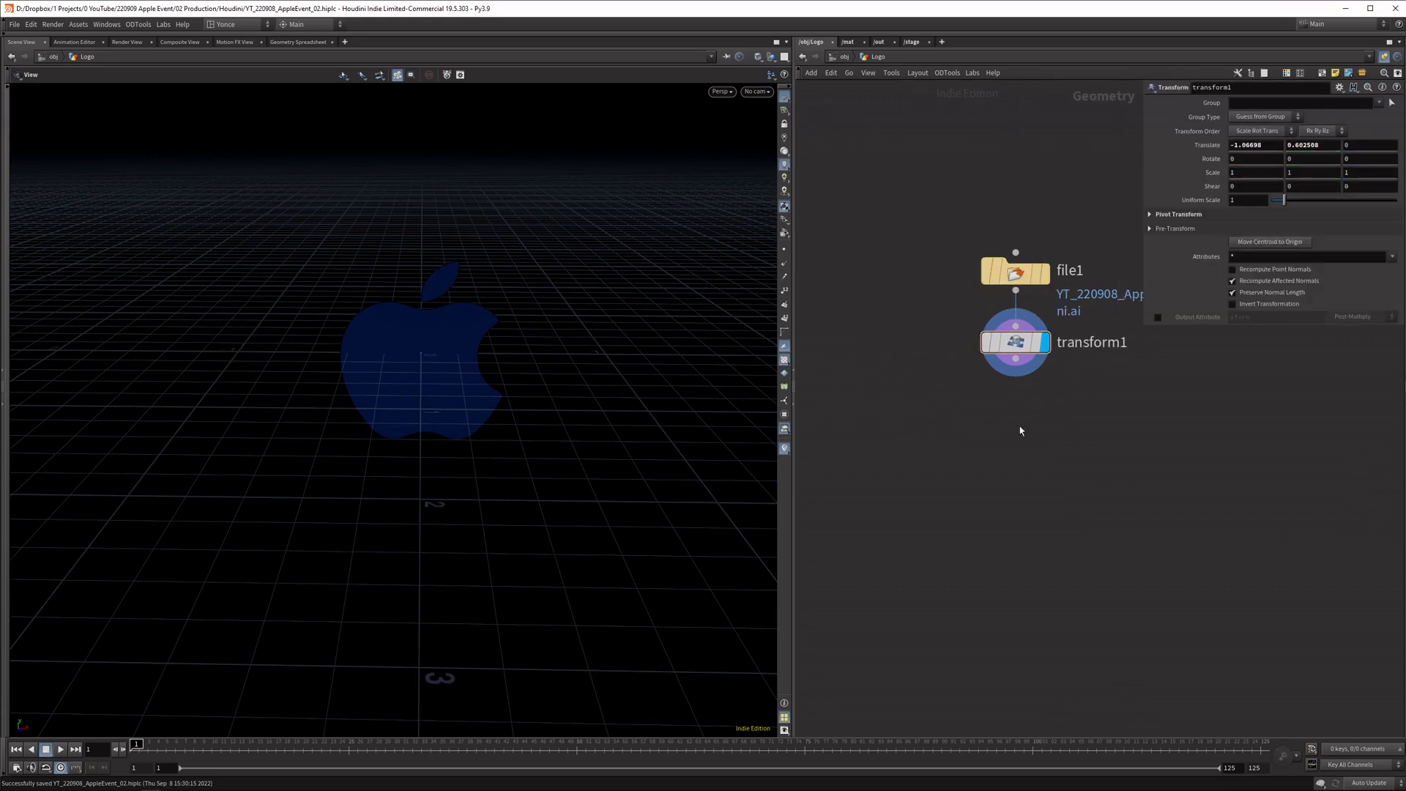
Show the logo's points in the viewport and examine their spacing along the outline
key(h)
click(785, 249)
drag(581, 490, 518, 481)
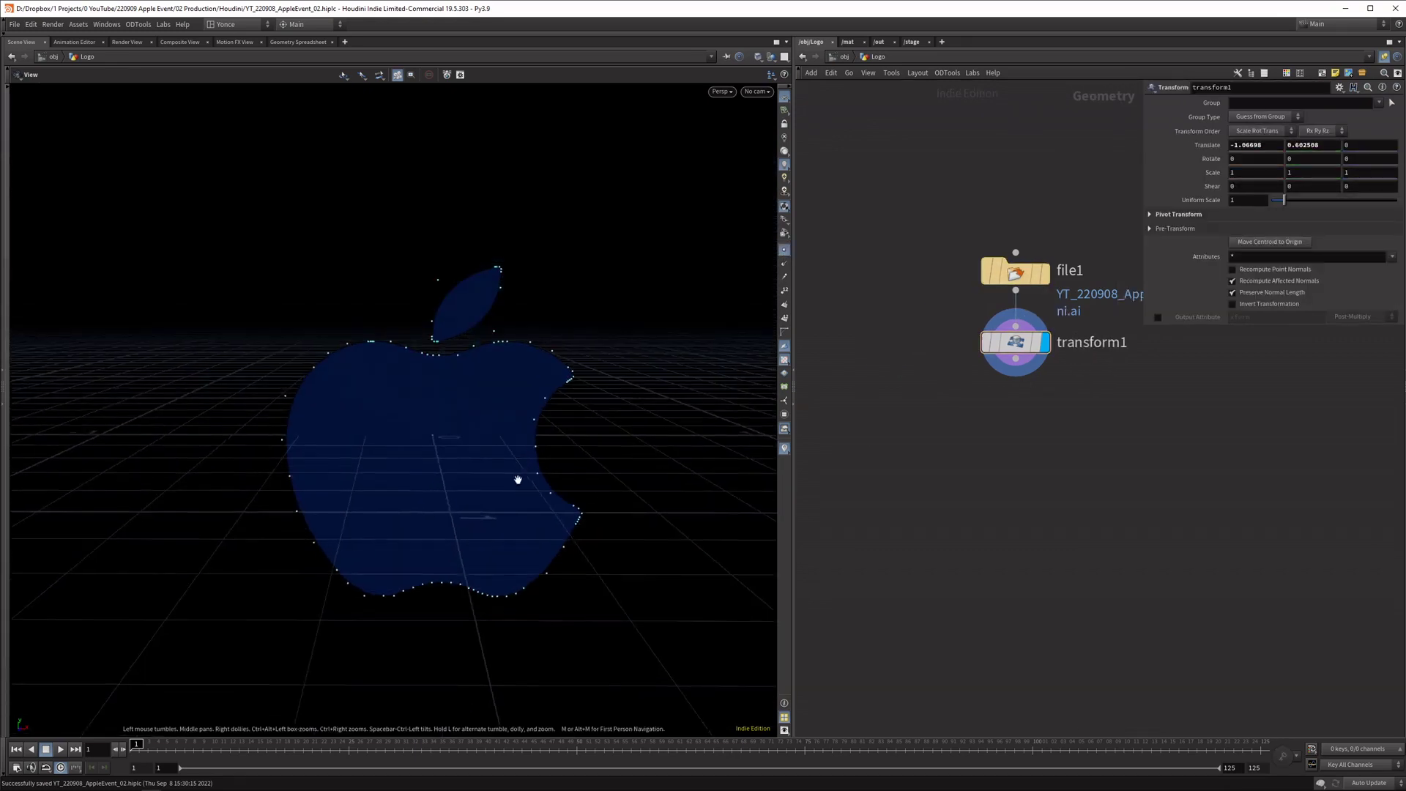
right_drag(518, 480, 515, 323)
mouse_move(515, 323)
mouse_down()
mouse_move(478, 392)
mouse_move(518, 335)
mouse_up()
right_drag(517, 335, 506, 395)
drag(505, 396, 493, 436)
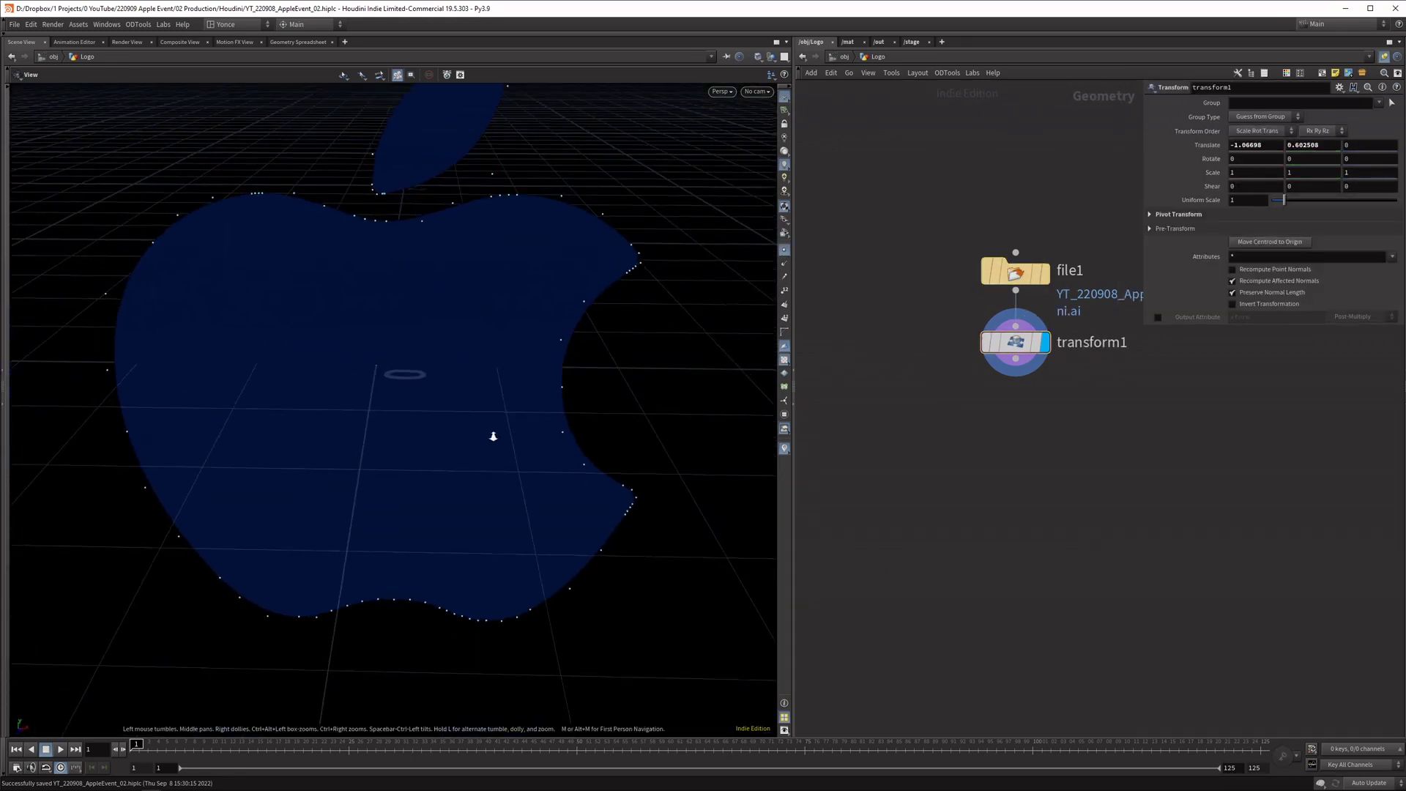
Add a Resample node after the Transform node and set its maximum segment length to 0.02
mouse_move(1193, 440)
mouse_down()
mouse_move(901, 299)
mouse_move(897, 246)
mouse_up()
drag(1098, 414, 1046, 362)
key(Tab)
text(re)
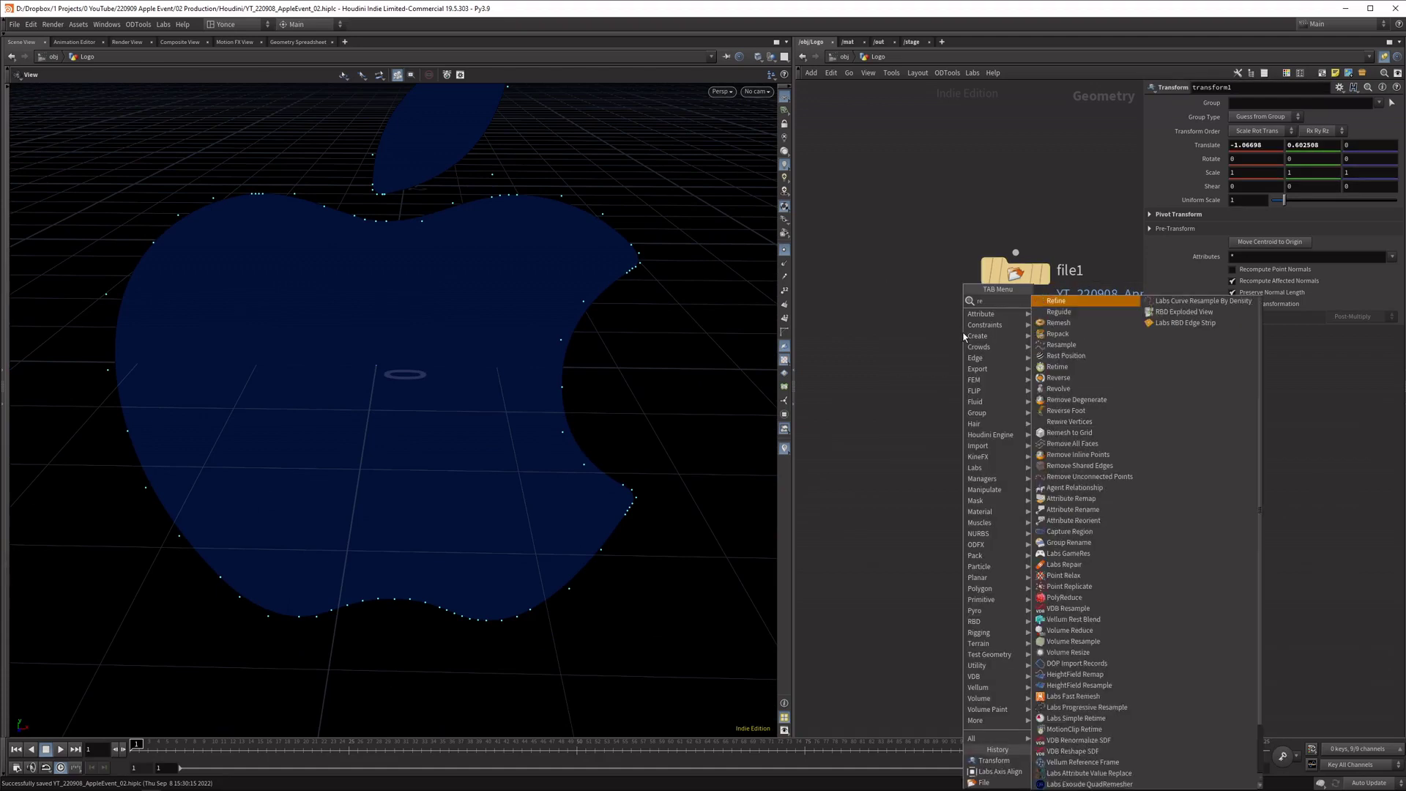
text(samp)
key(Return)
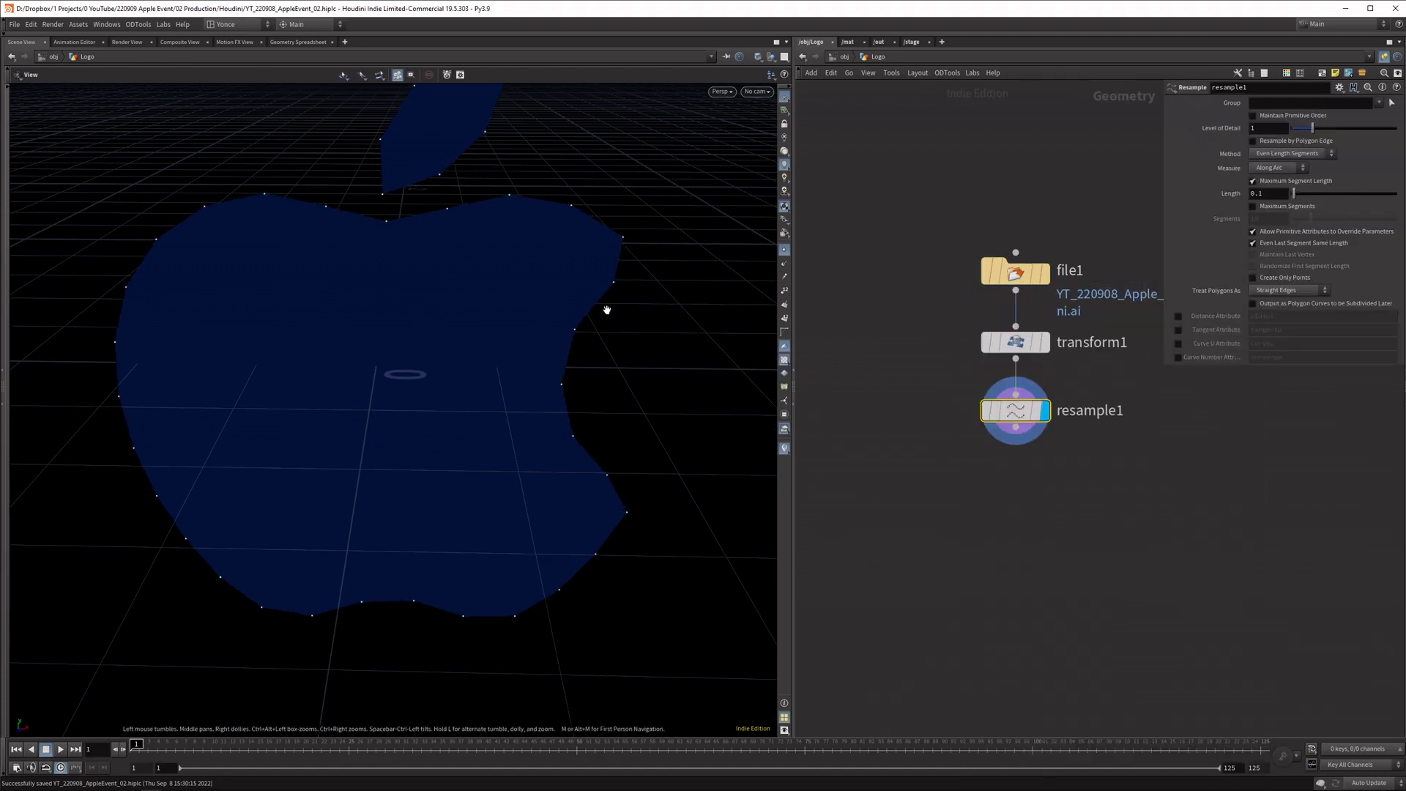
drag(606, 304, 481, 220)
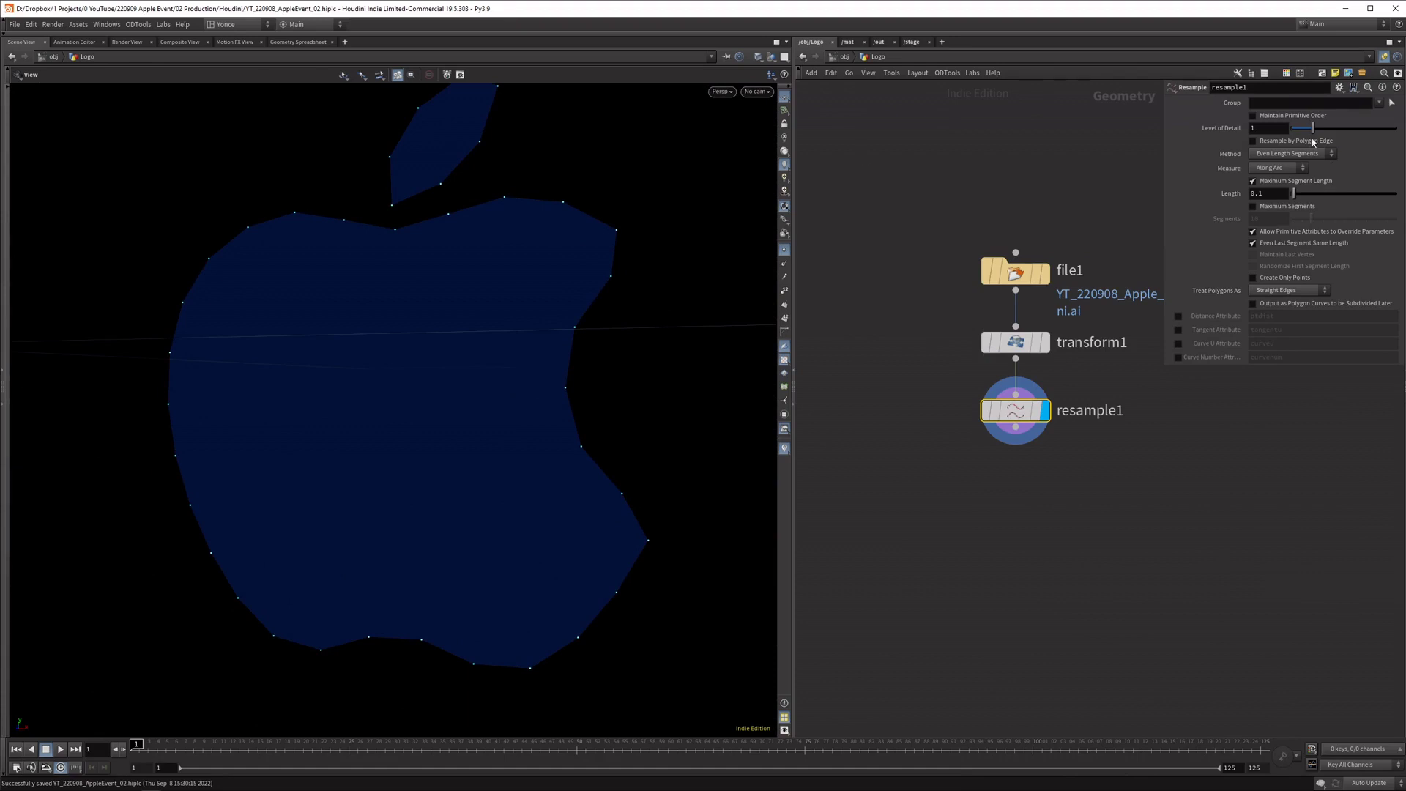
click(1270, 129)
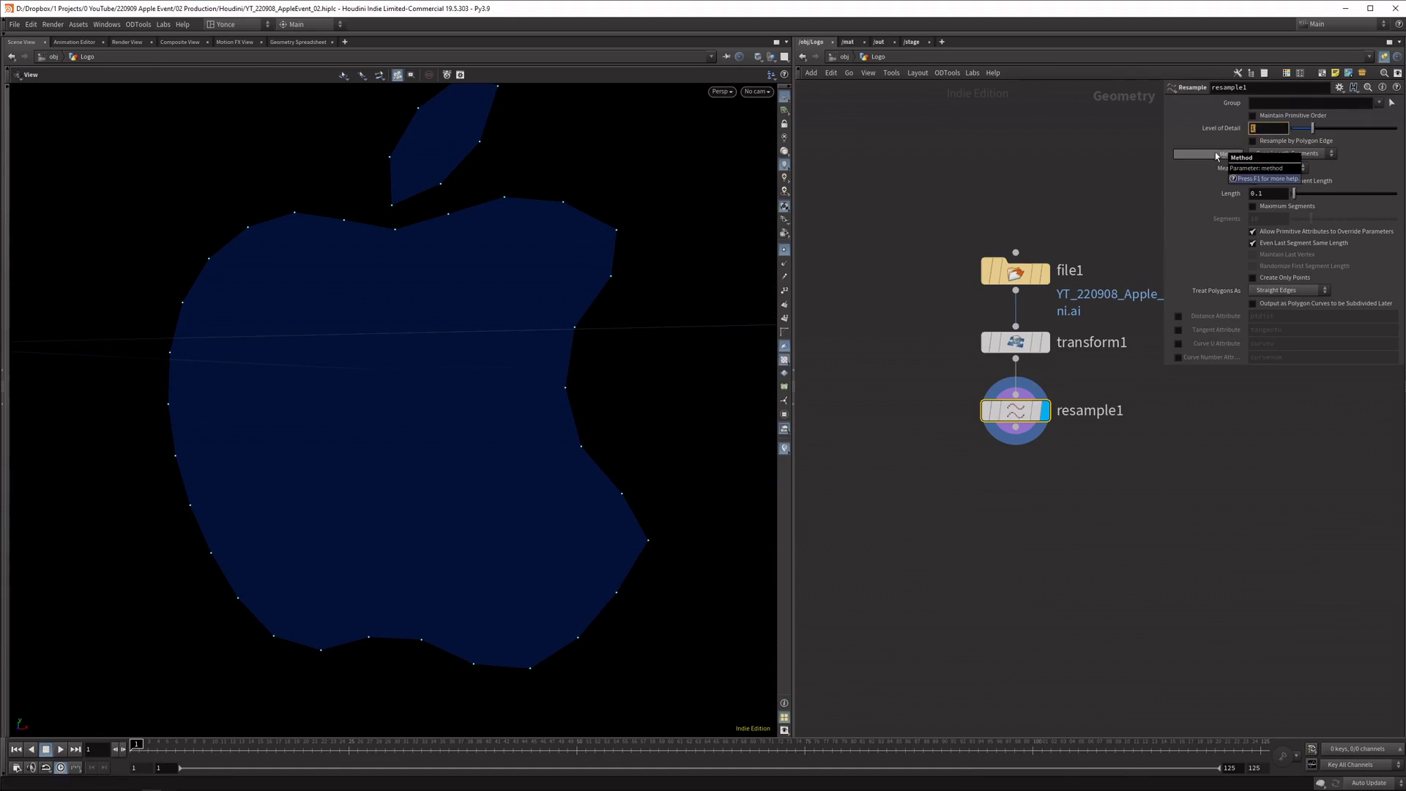
click(1274, 192)
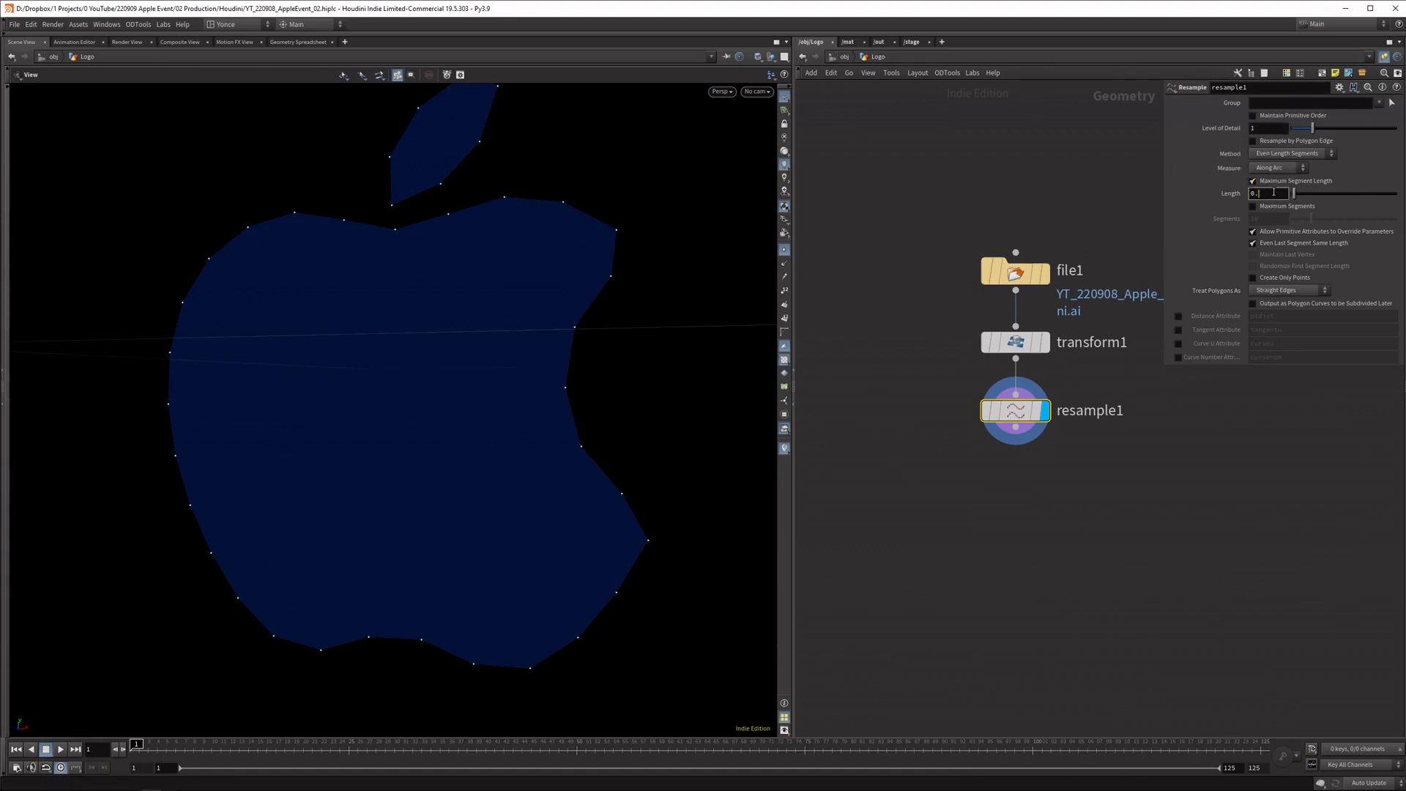
key(Return)
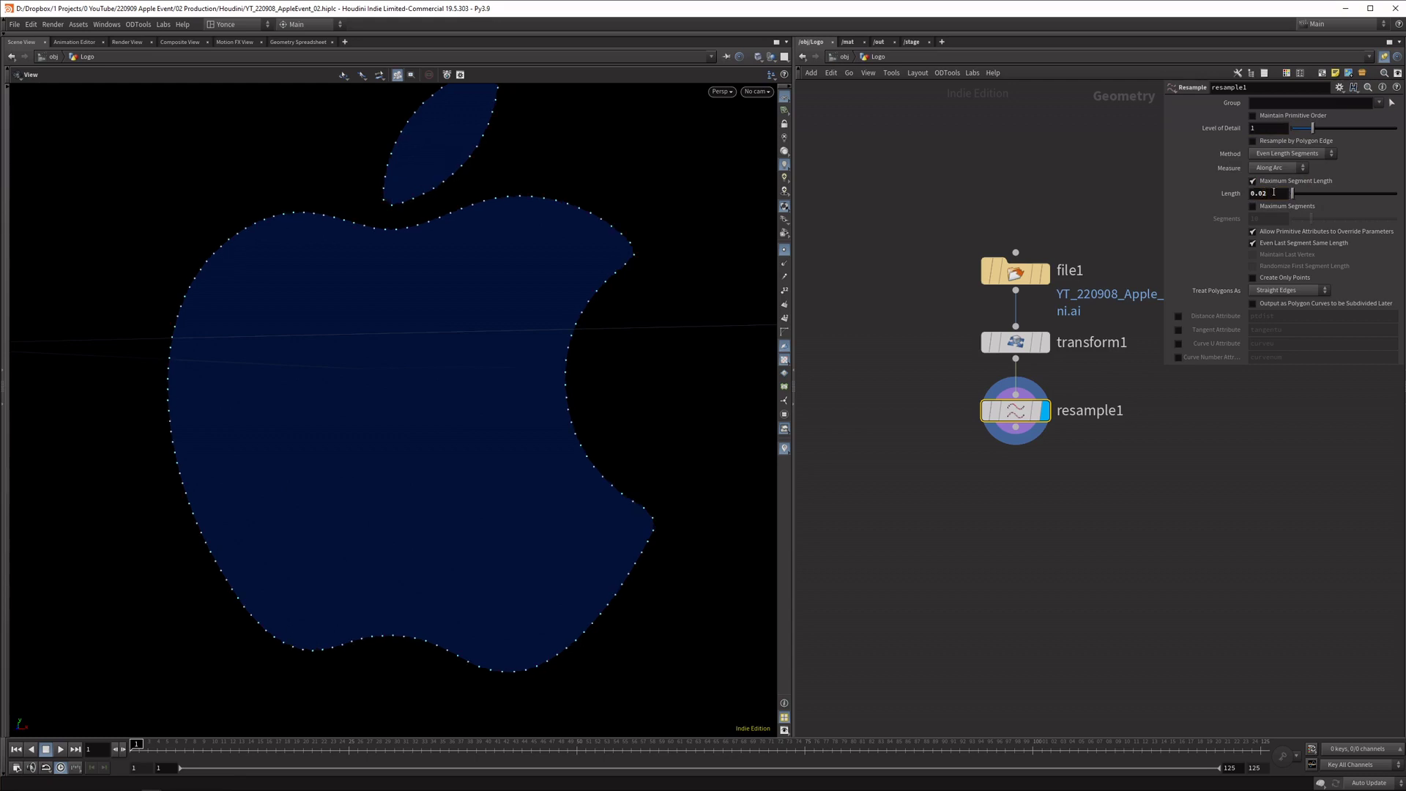
Add a Sweep node and connect the resampled outline to its backbone curve input
drag(308, 405, 427, 418)
drag(759, 377, 525, 389)
key(Tab)
text(sweep)
key(Return)
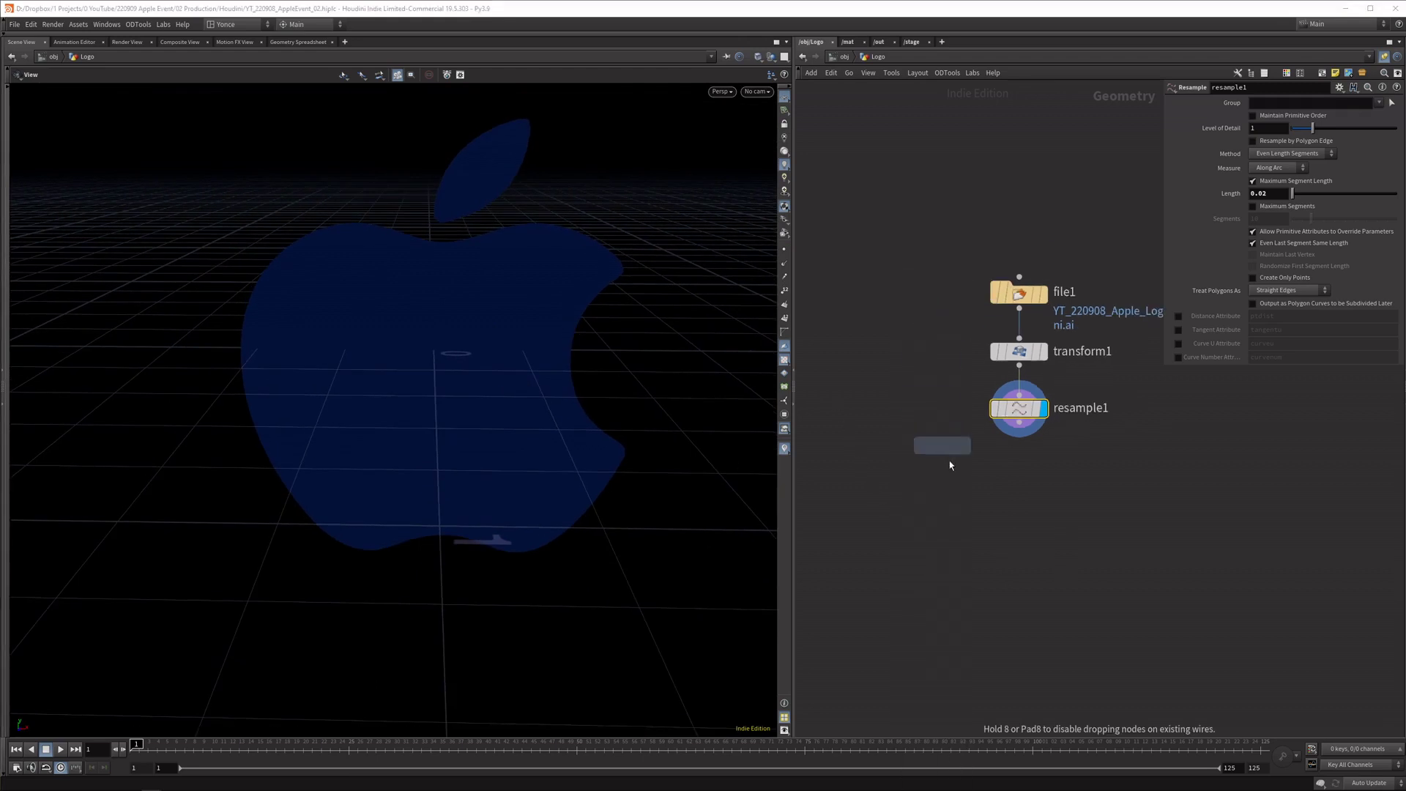
click(967, 504)
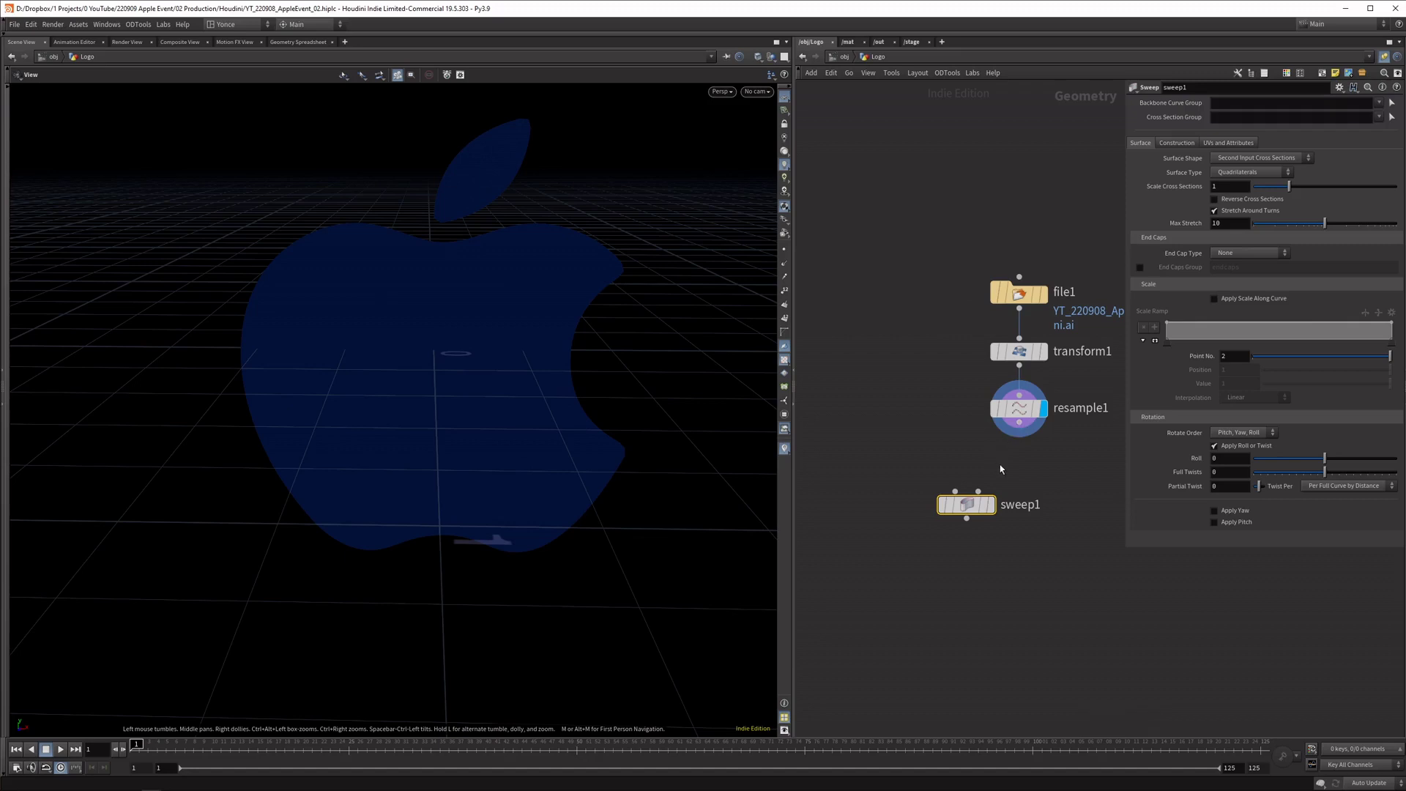
drag(1019, 432, 955, 492)
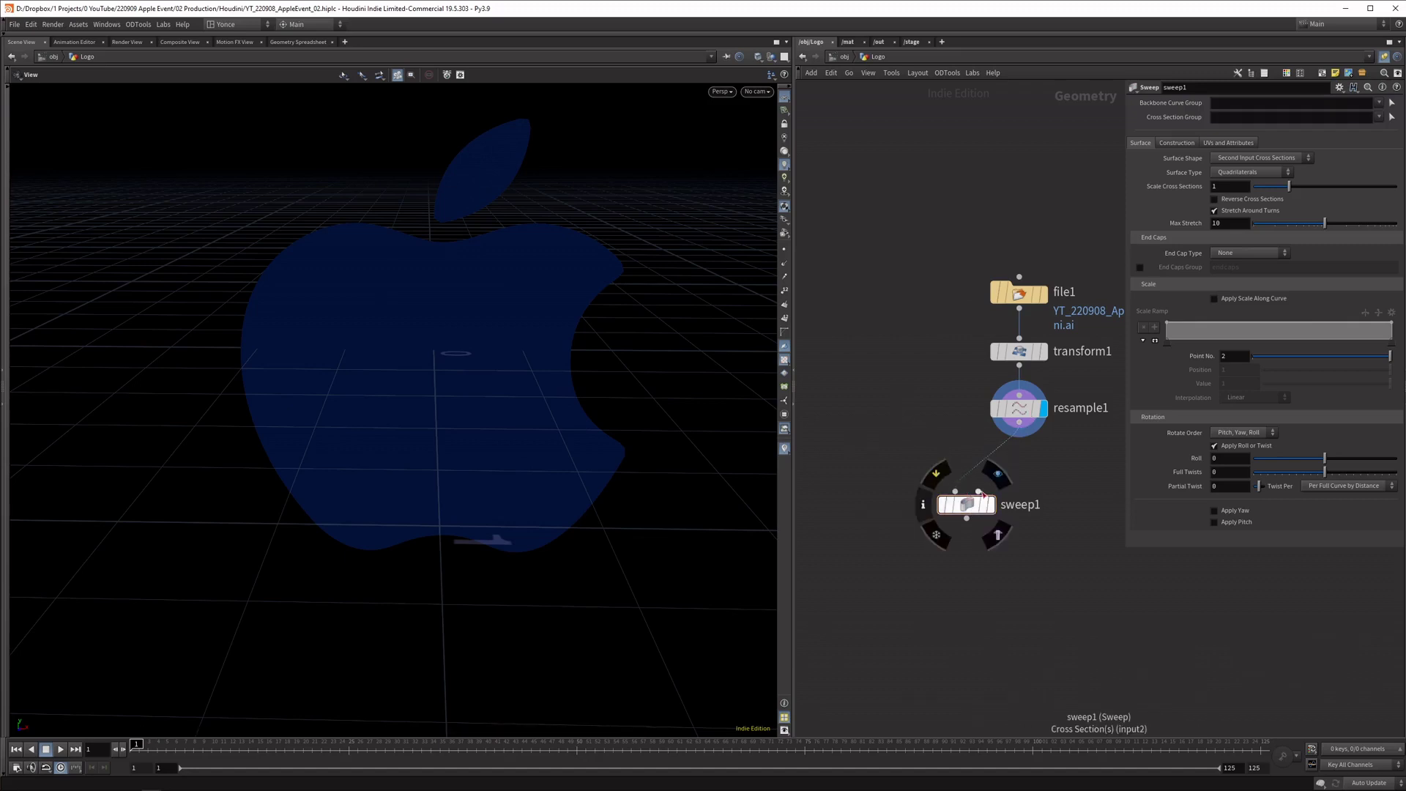
Add a Line node beside the Resample node and set its direction to 1, 0, 0
key(Tab)
text(line)
key(Return)
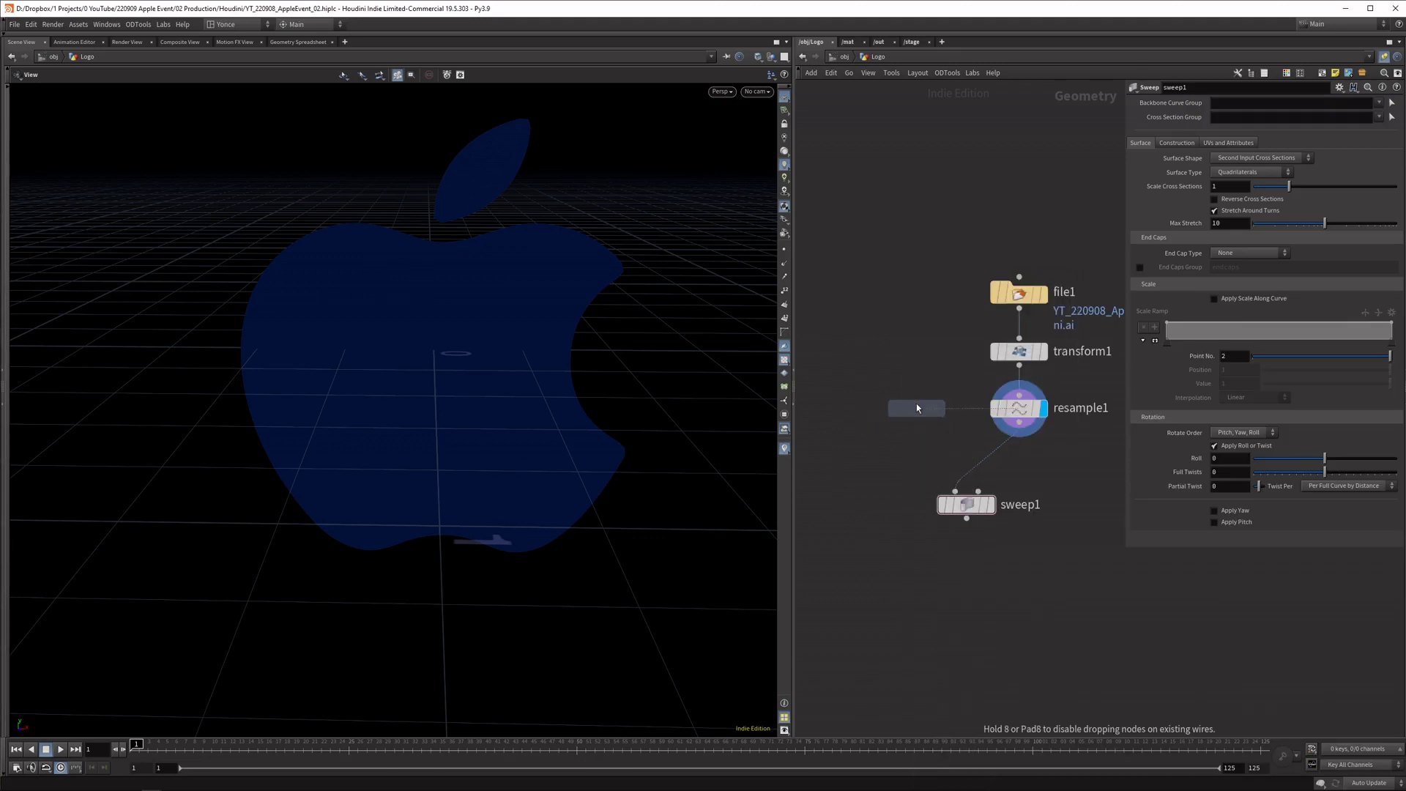
click(889, 415)
click(892, 436)
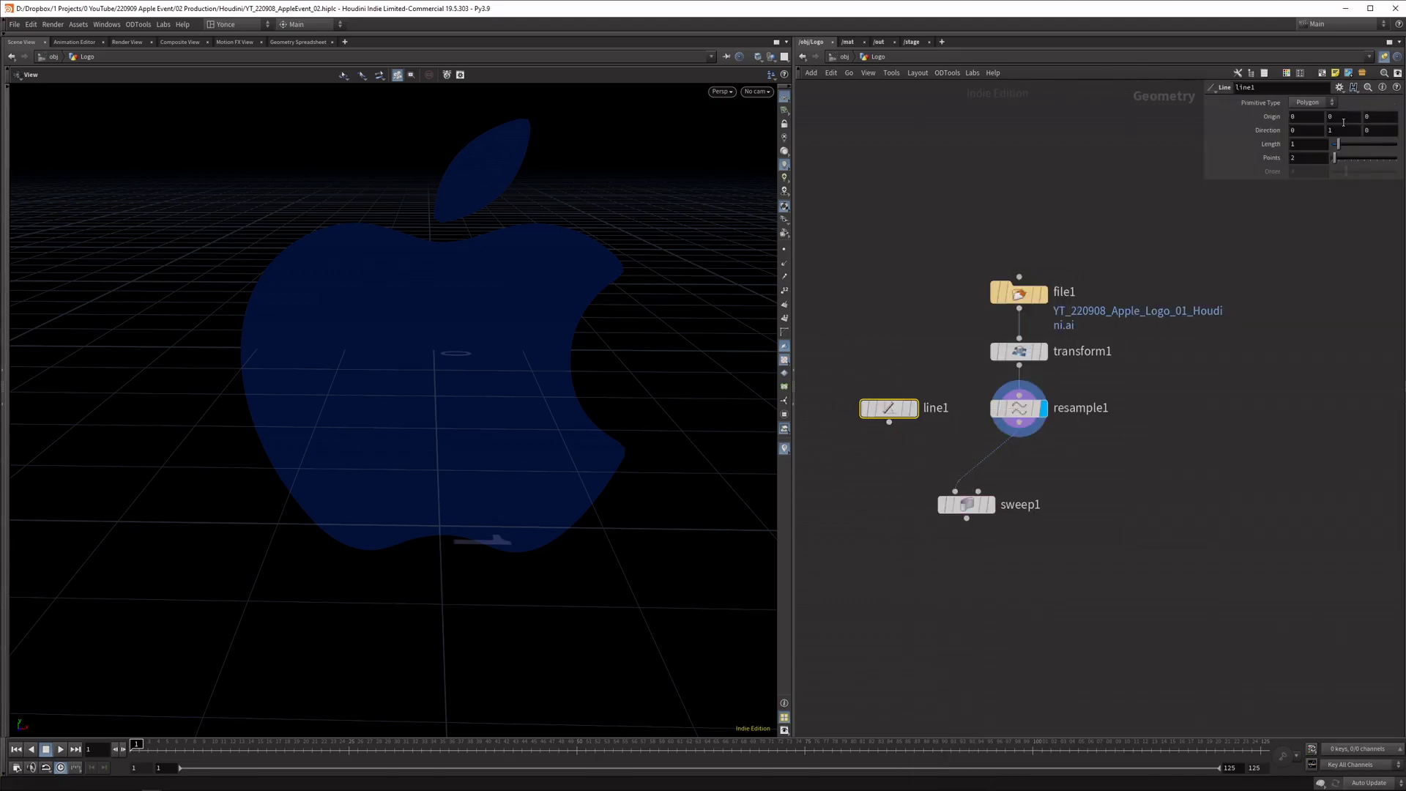
text(1)
key(Tab)
Connect the line to the Sweep node's cross-section input and display the sweep
drag(889, 422, 978, 490)
click(990, 505)
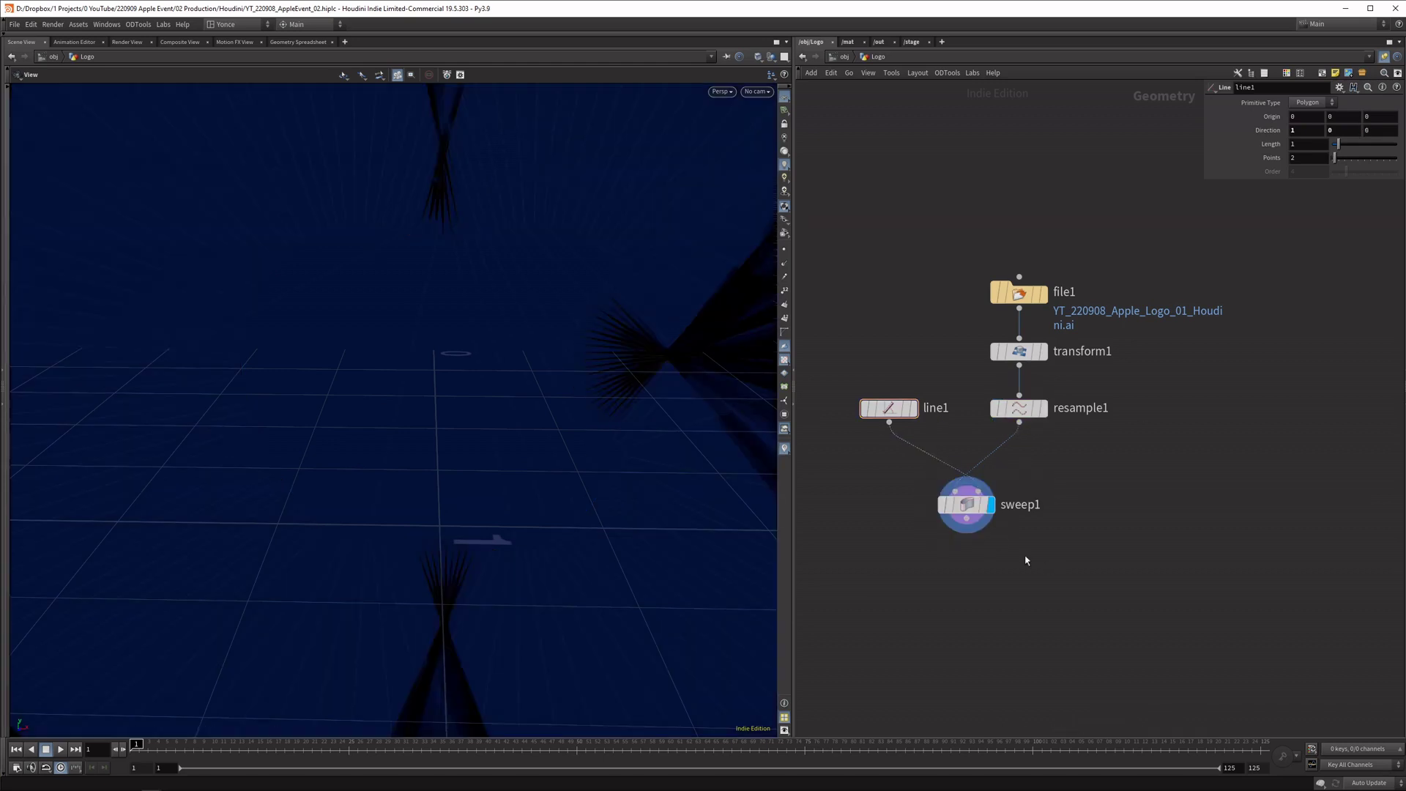
Set the line's length to 0.1 to narrow the swept band around the logo
drag(434, 245, 434, 246)
right_drag(435, 246, 424, 374)
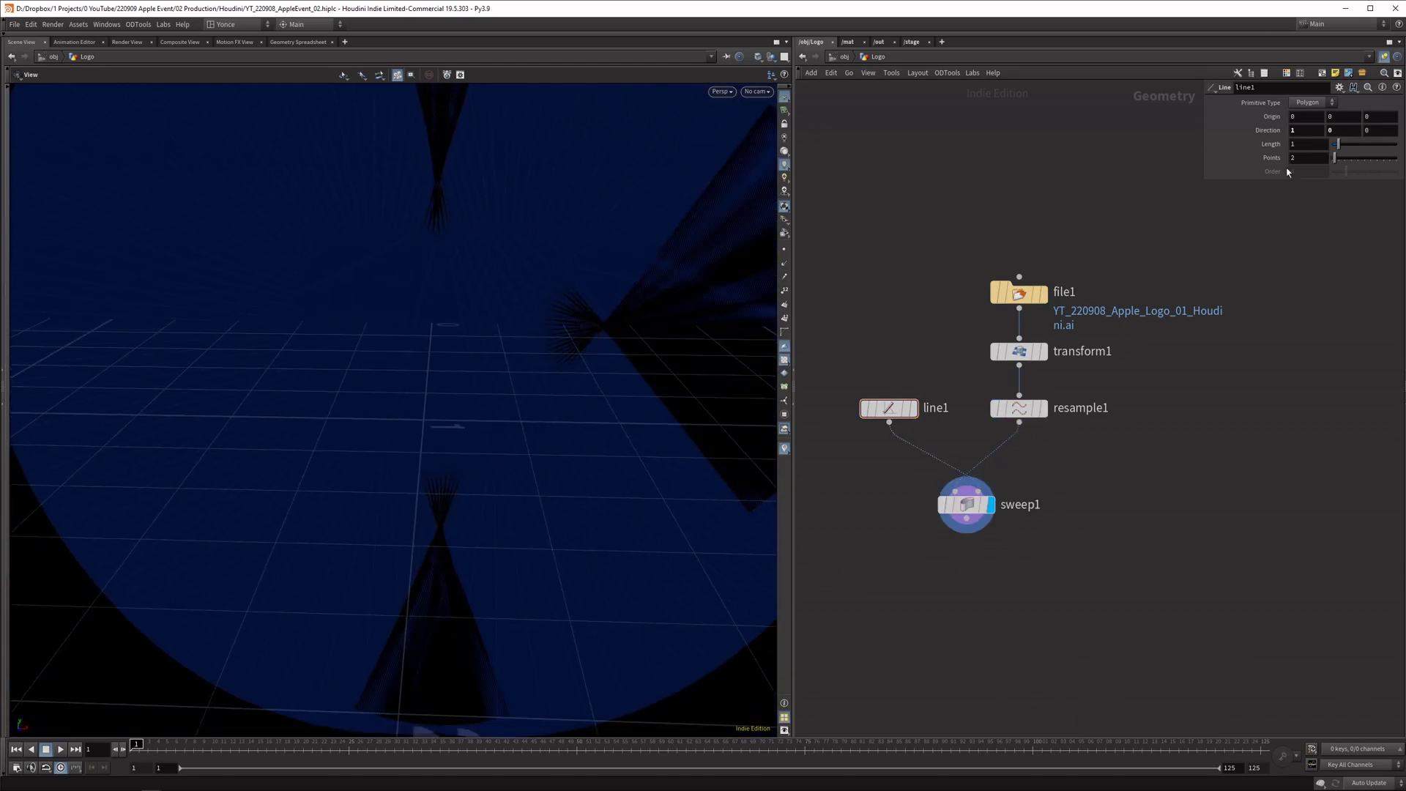
middle_drag(1306, 145, 1262, 144)
drag(578, 229, 477, 222)
Insert a Reverse node between the Resample and Sweep nodes to flip the swept surface's orientation
key(Tab)
text(rever)
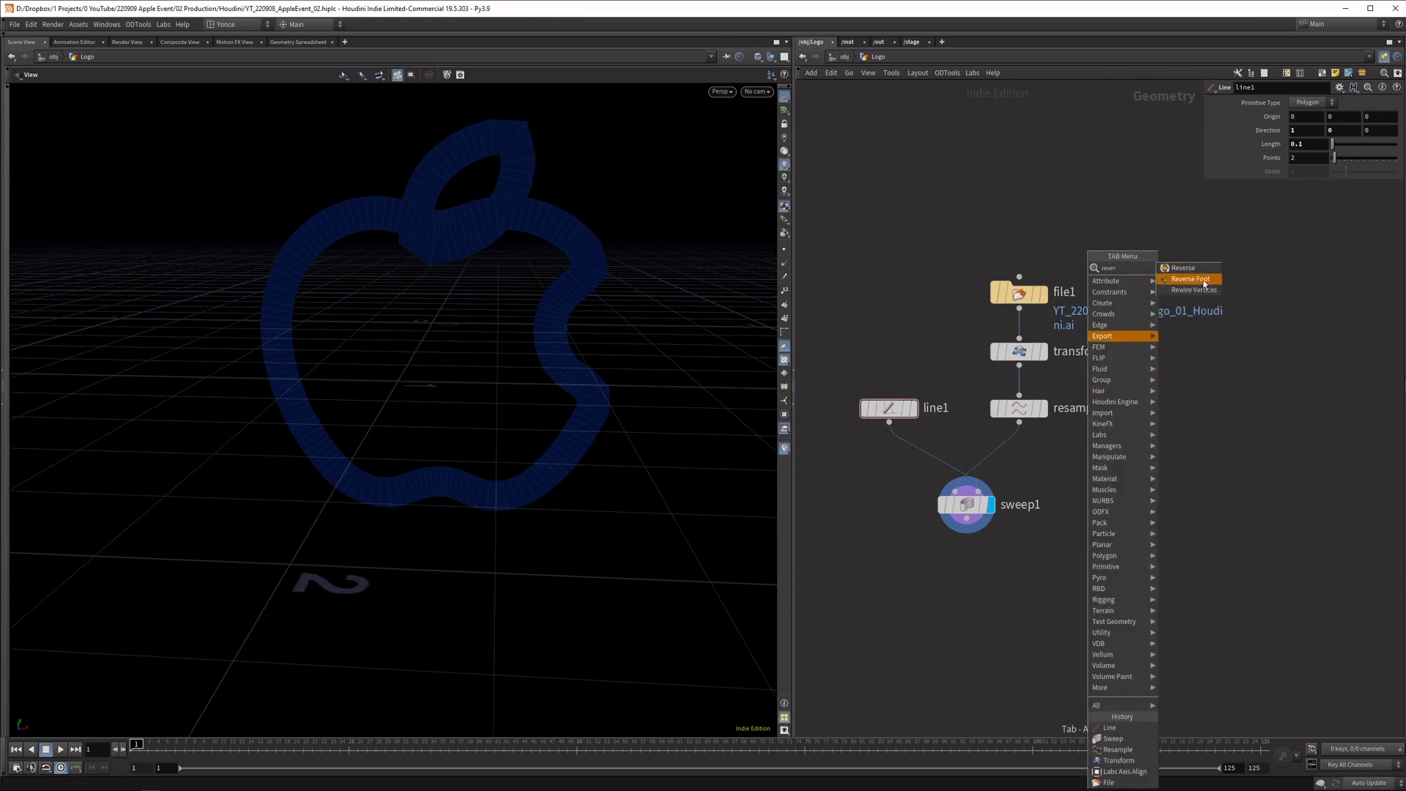
click(1207, 273)
click(1007, 464)
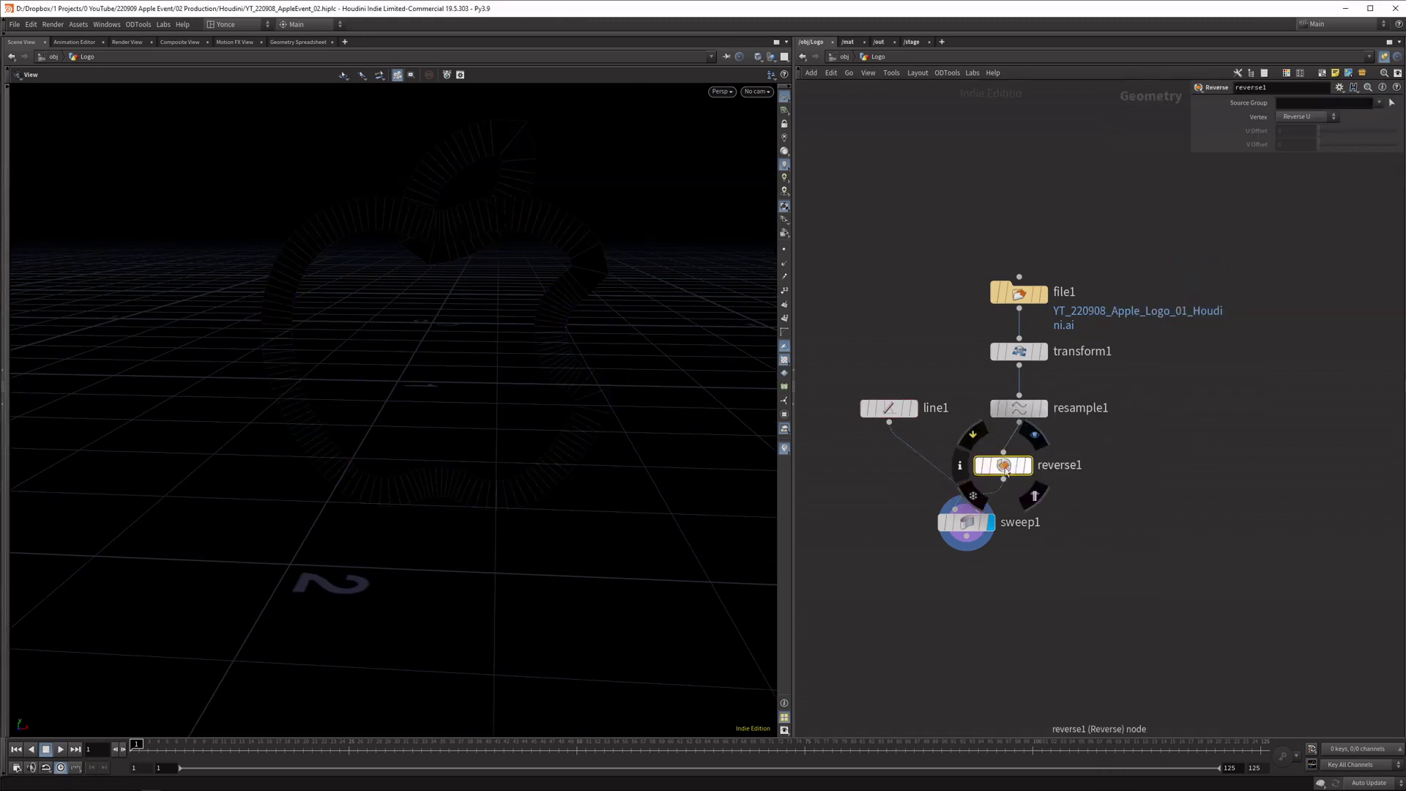
drag(398, 323, 476, 247)
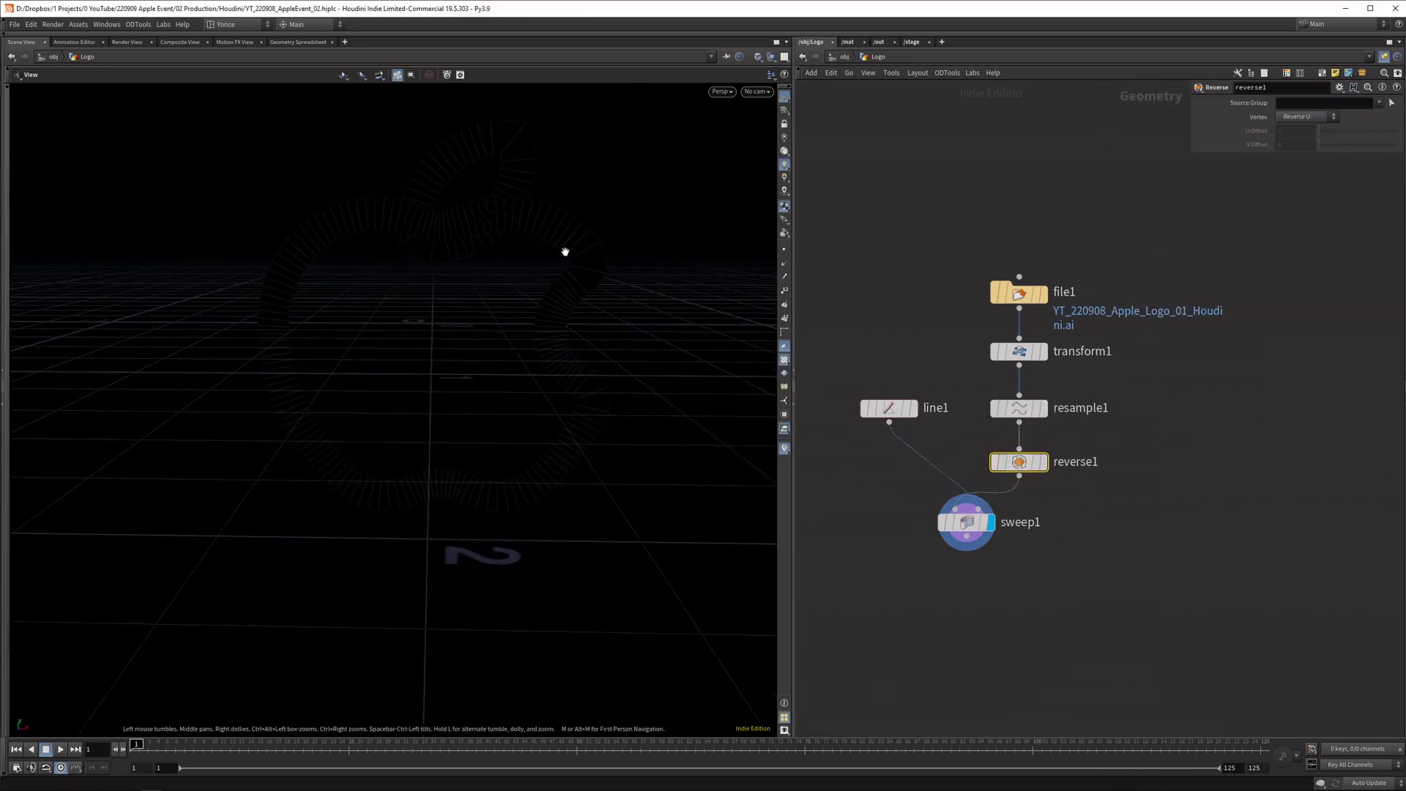
drag(564, 251, 647, 273)
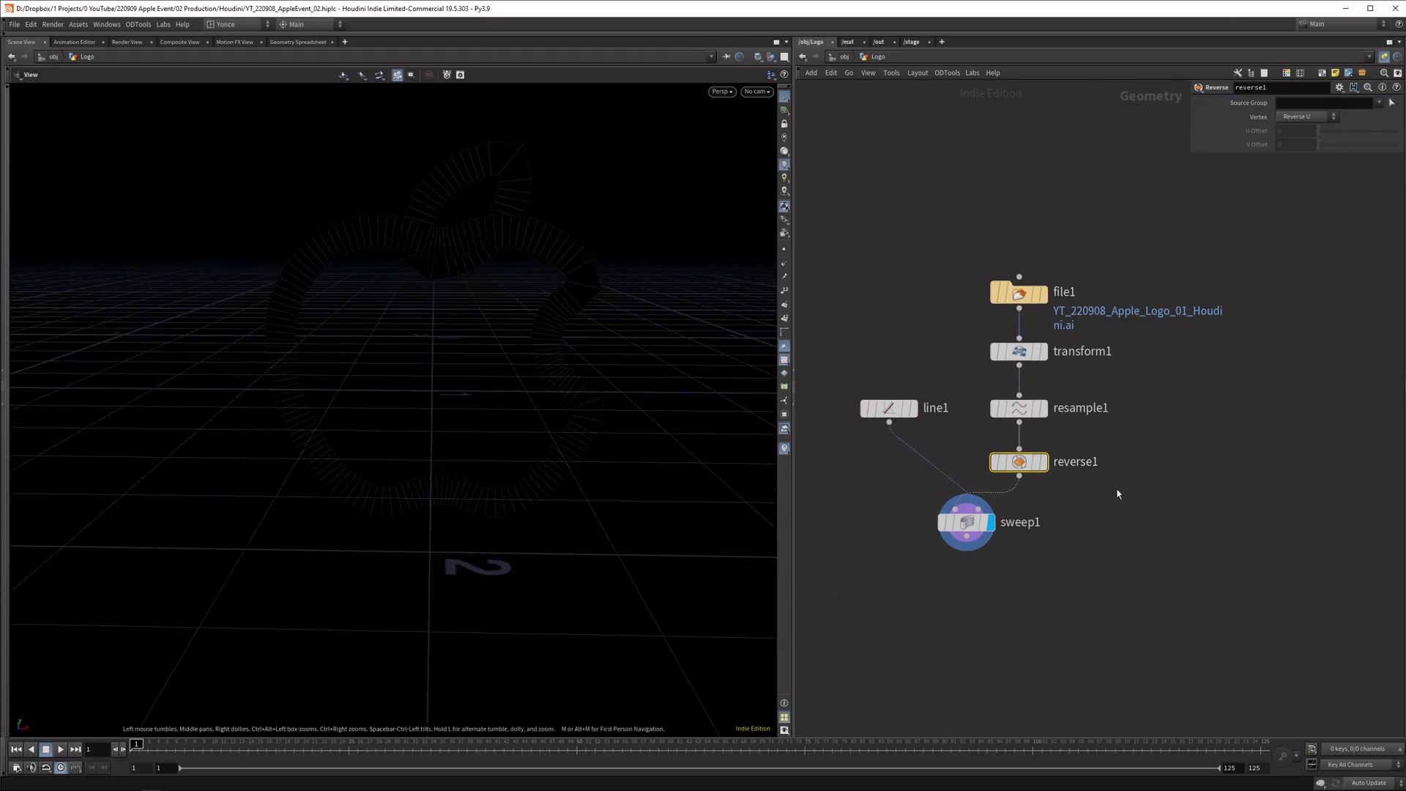
Insert a Color node between the Reverse and Sweep nodes
key(Tab)
text(col)
key(Return)
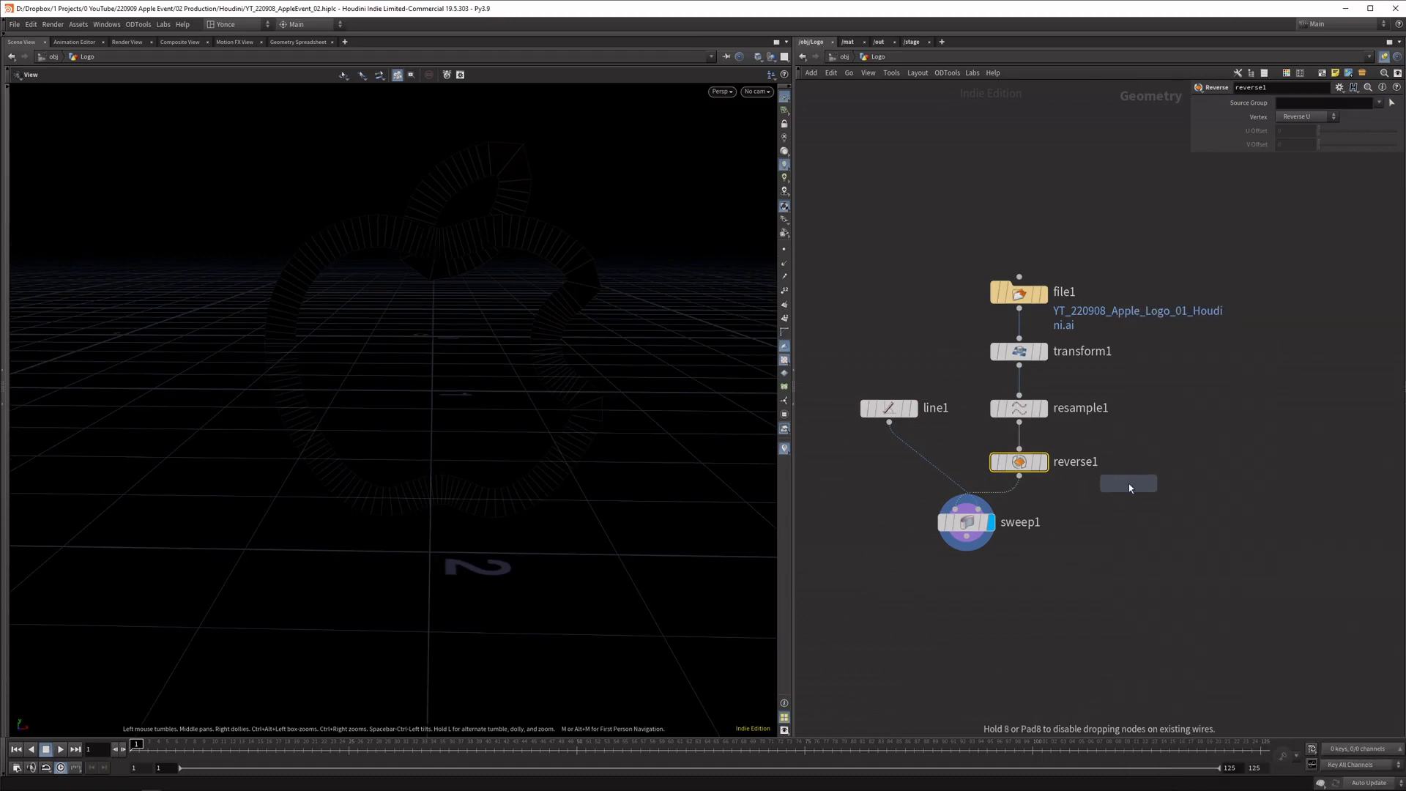
click(1014, 483)
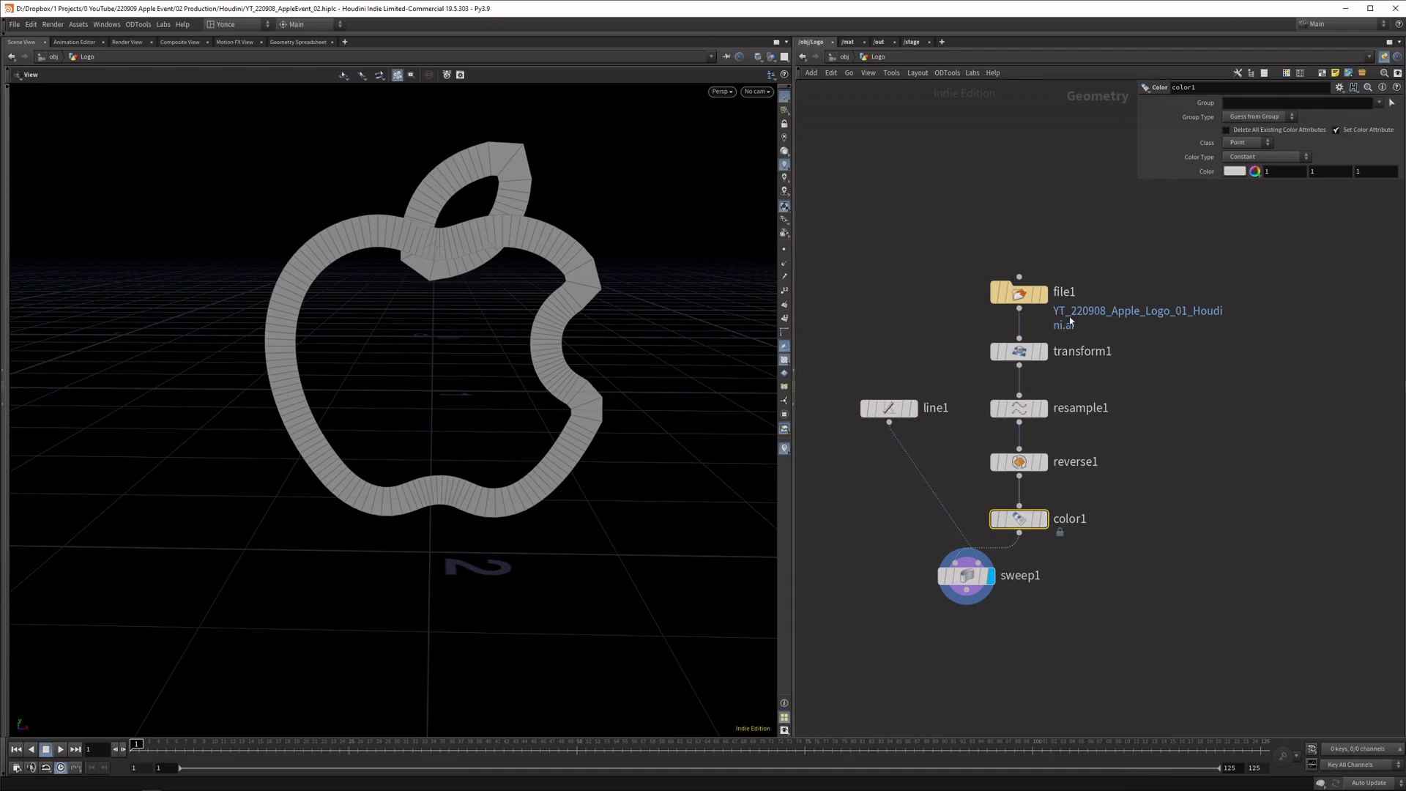
middle_click(1023, 356)
scroll(1112, 366, down, 2)
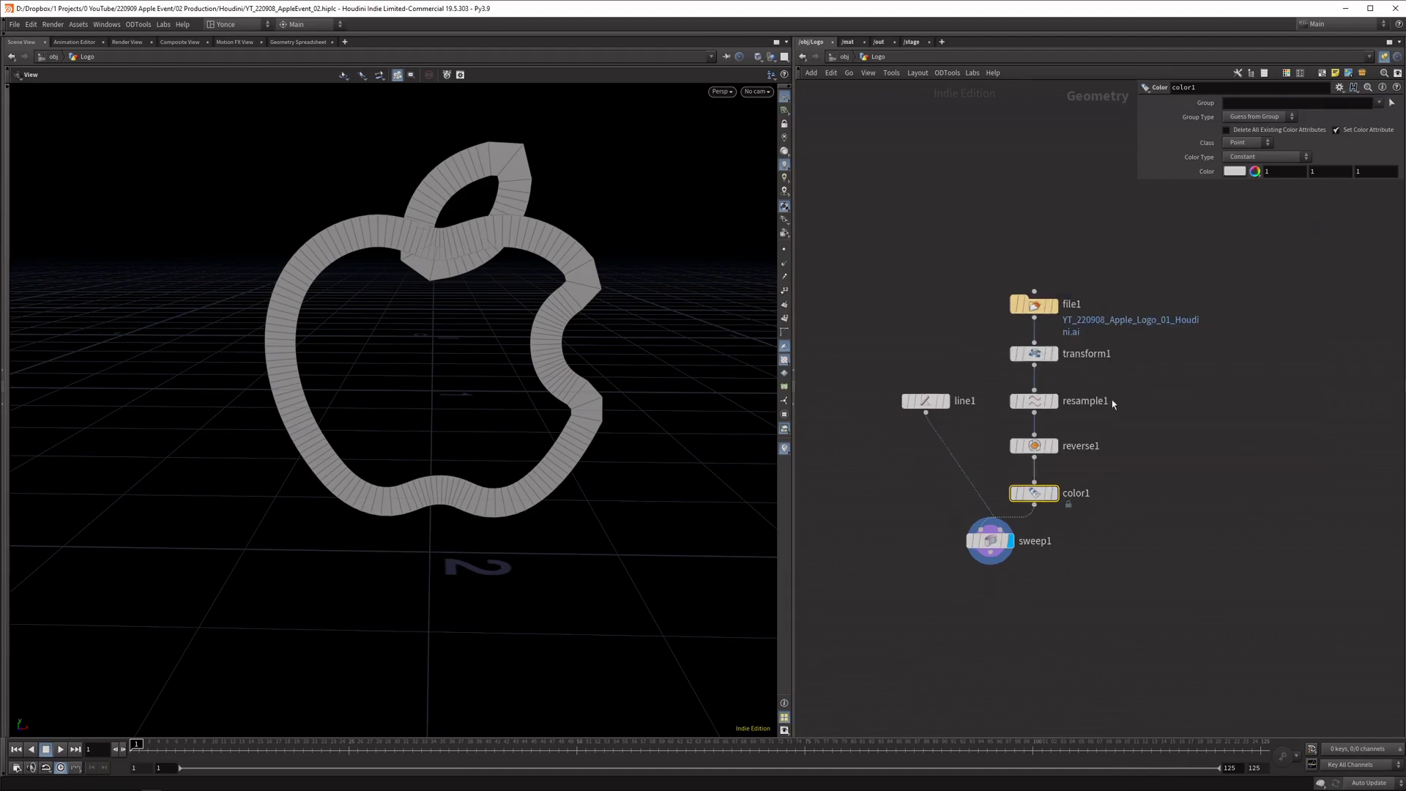
Replace the Color node with an Attribute Delete node between the Reverse and Sweep nodes
key(Tab)
text(ade)
key(Return)
click(1034, 476)
key(Delete)
click(1034, 493)
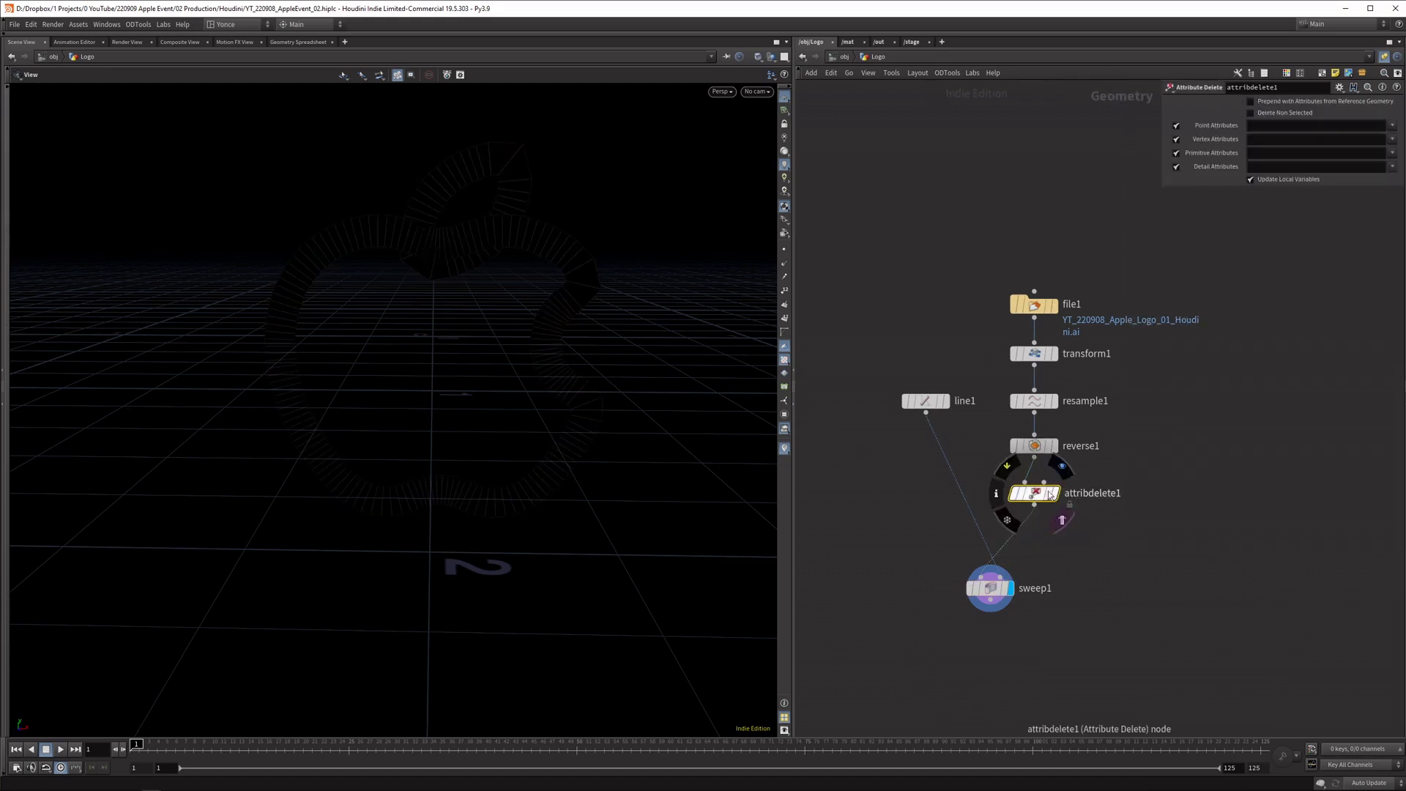
Set the Attribute Delete node to remove the Cd primitive attribute
click(1391, 154)
click(1392, 166)
drag(534, 256, 489, 257)
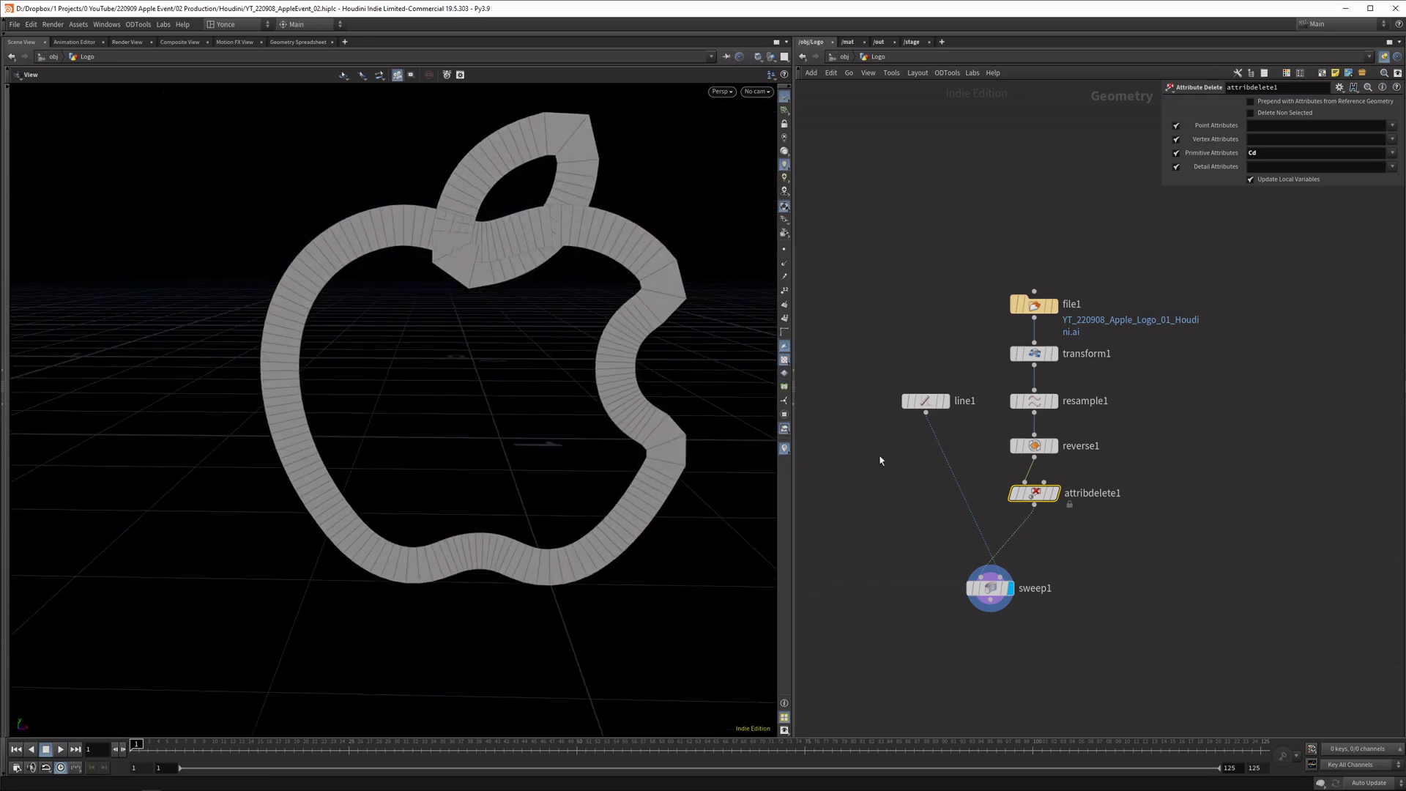
Move the Line node beside the Attribute Delete node and shorten the line to narrow the swept band
click(932, 405)
drag(932, 405, 934, 500)
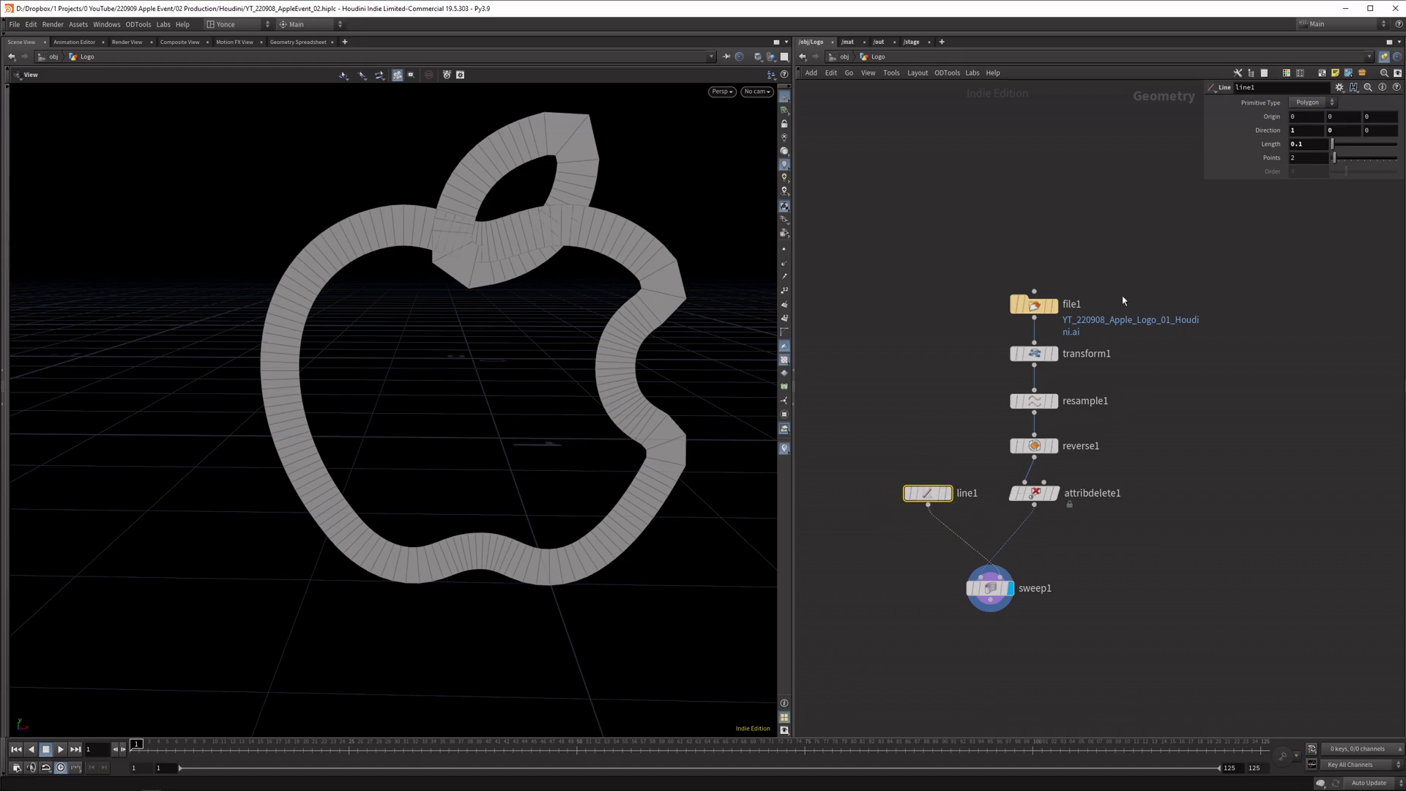
middle_drag(1310, 144, 1285, 161)
Tidy the network by aligning the Sweep node beneath Attribute Delete and placing the Line node on the other side
middle_drag(1078, 614, 1078, 605)
drag(980, 210, 1064, 620)
key(l)
click(1017, 564)
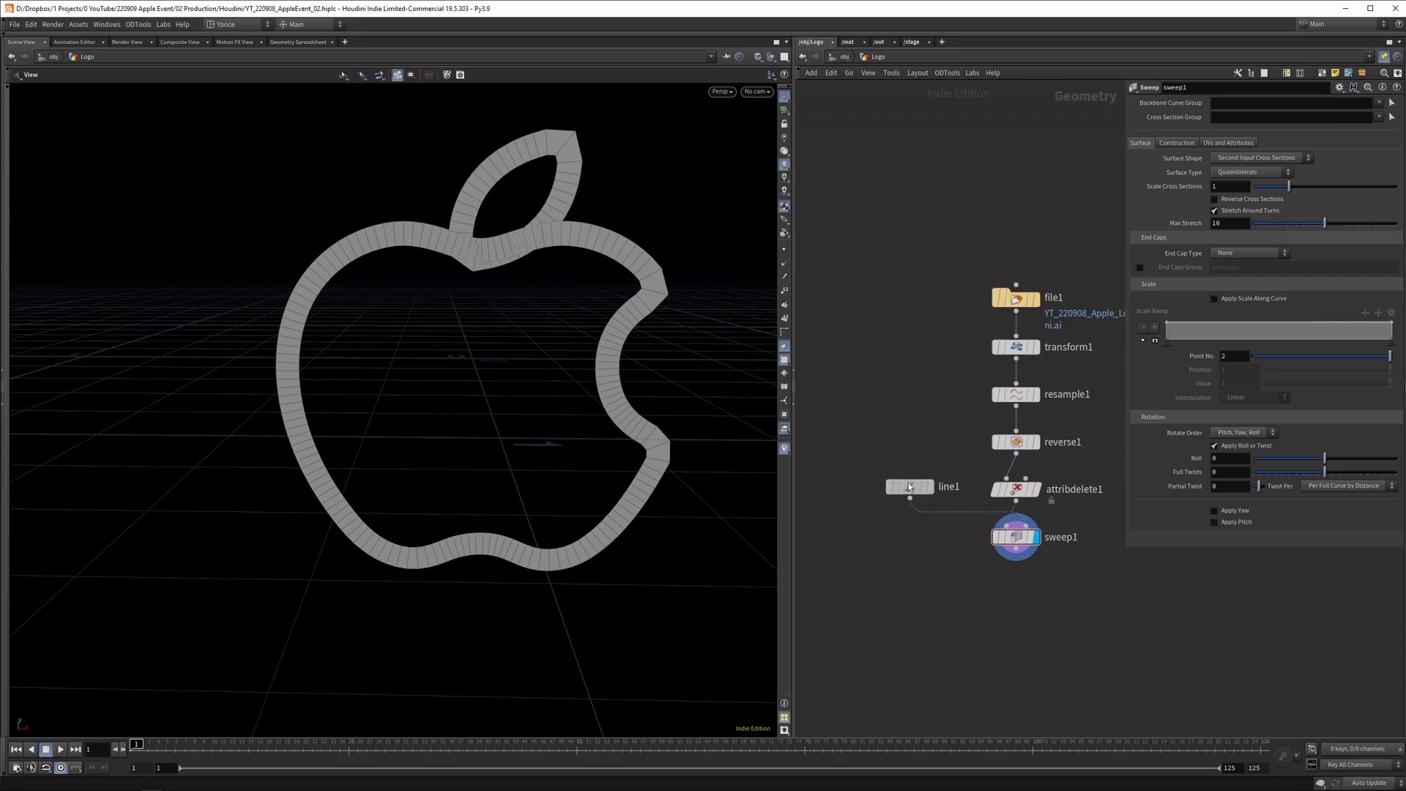
drag(908, 482, 1099, 488)
middle_drag(1132, 591, 1062, 580)
drag(1039, 471, 1072, 471)
middle_drag(1029, 579, 1031, 535)
drag(1024, 523, 895, 471)
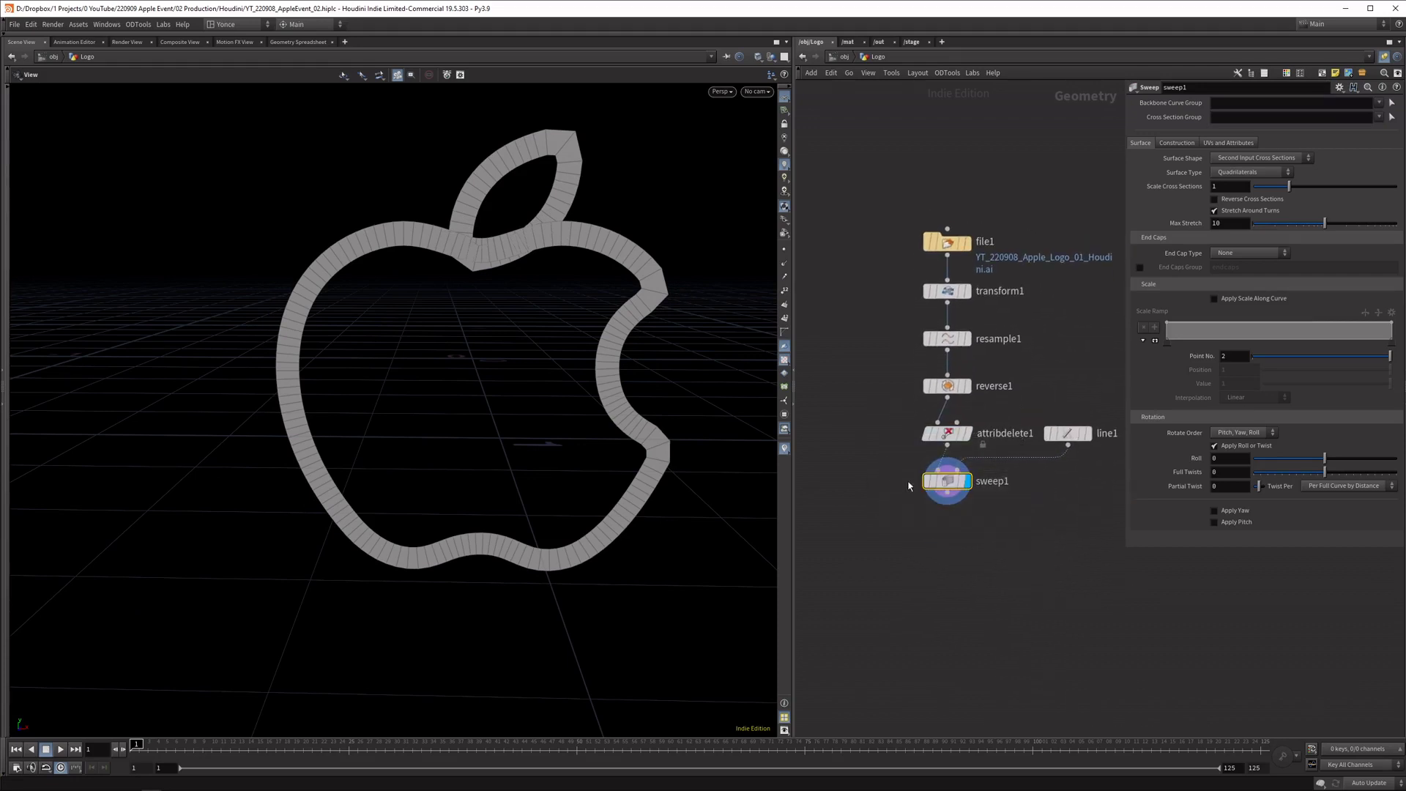
Append a Null after the Sweep node, rename it IN_SWEEPED_LOGO, and save the scene
key(Tab)
text(null)
key(Return)
key(Return)
double_click(982, 533)
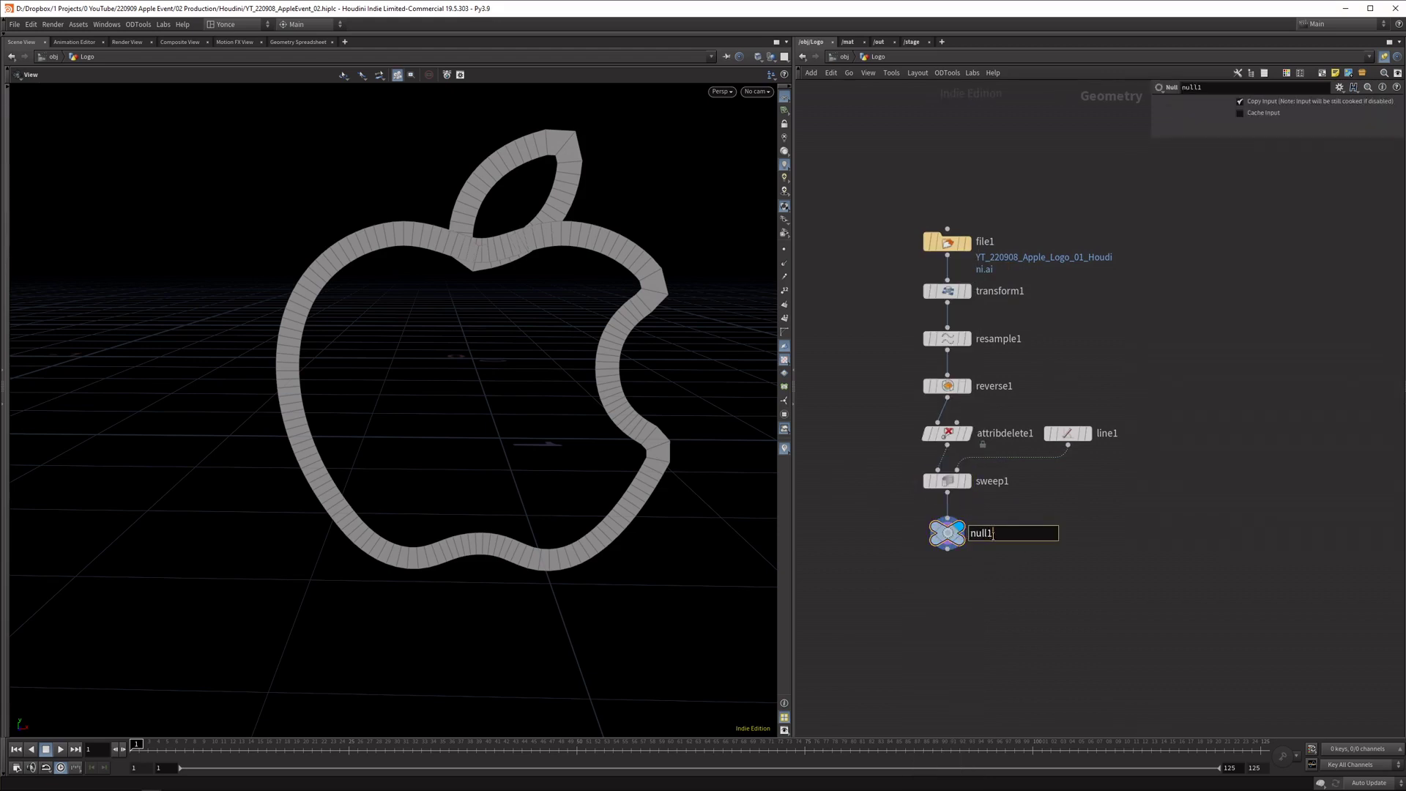
text(IN_SWEEPED_LOGO)
key(Return)
key(ctrl+s)
Append a Scatter node below the IN_SWEEPED_LOGO null and display its points
scroll(920, 616, down, 1)
middle_drag(919, 616, 943, 568)
middle_drag(1020, 526, 1096, 487)
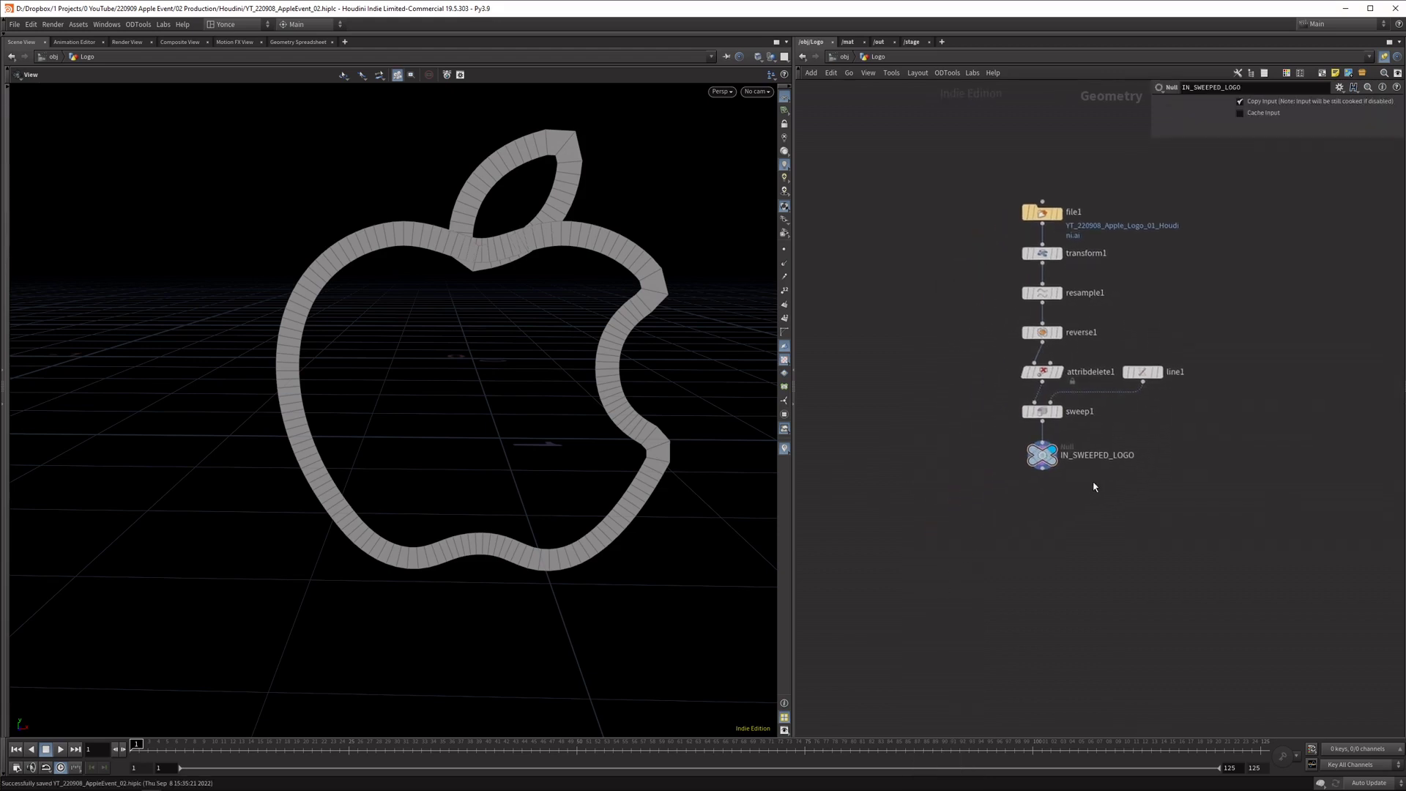
scroll(1095, 488, up, 1)
key(Tab)
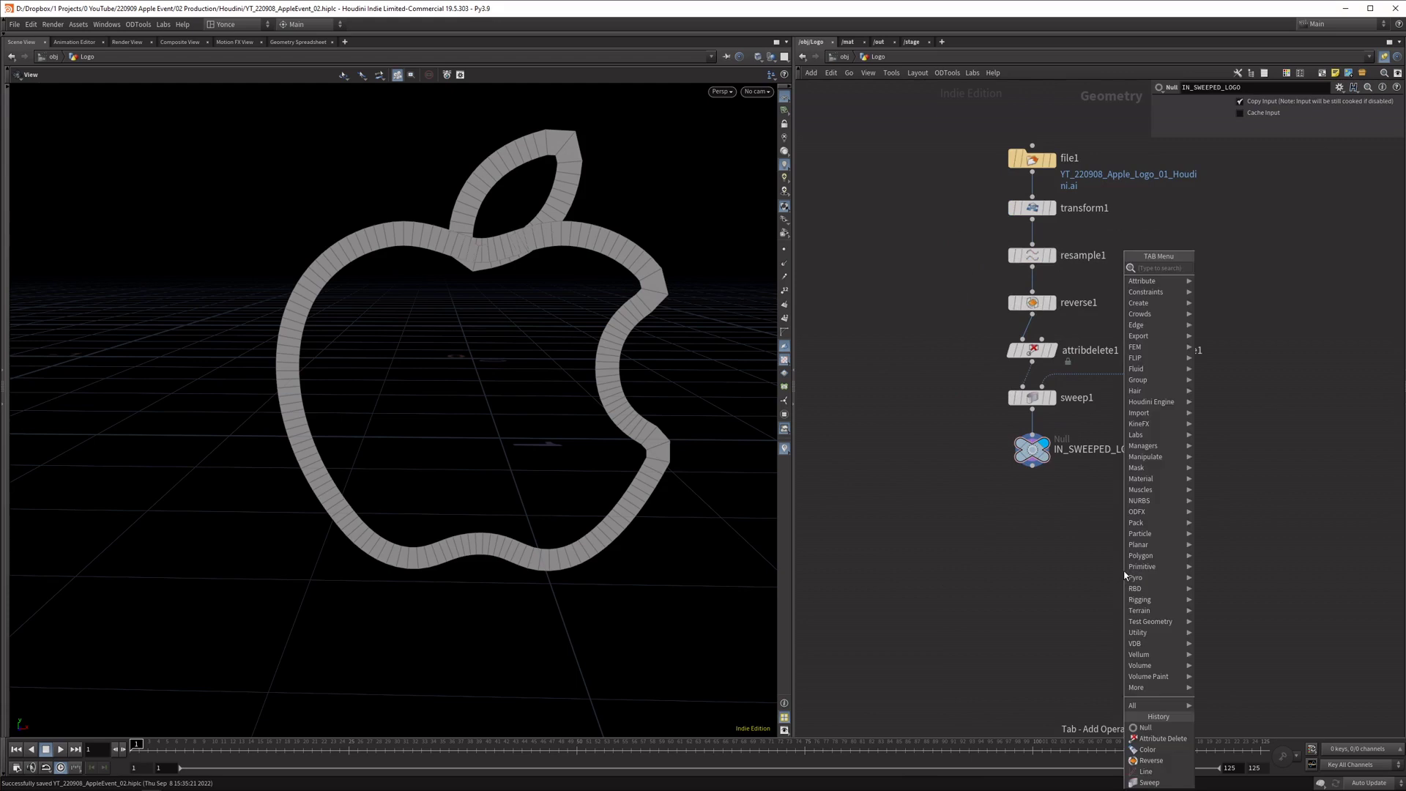
text(scatter)
key(Return)
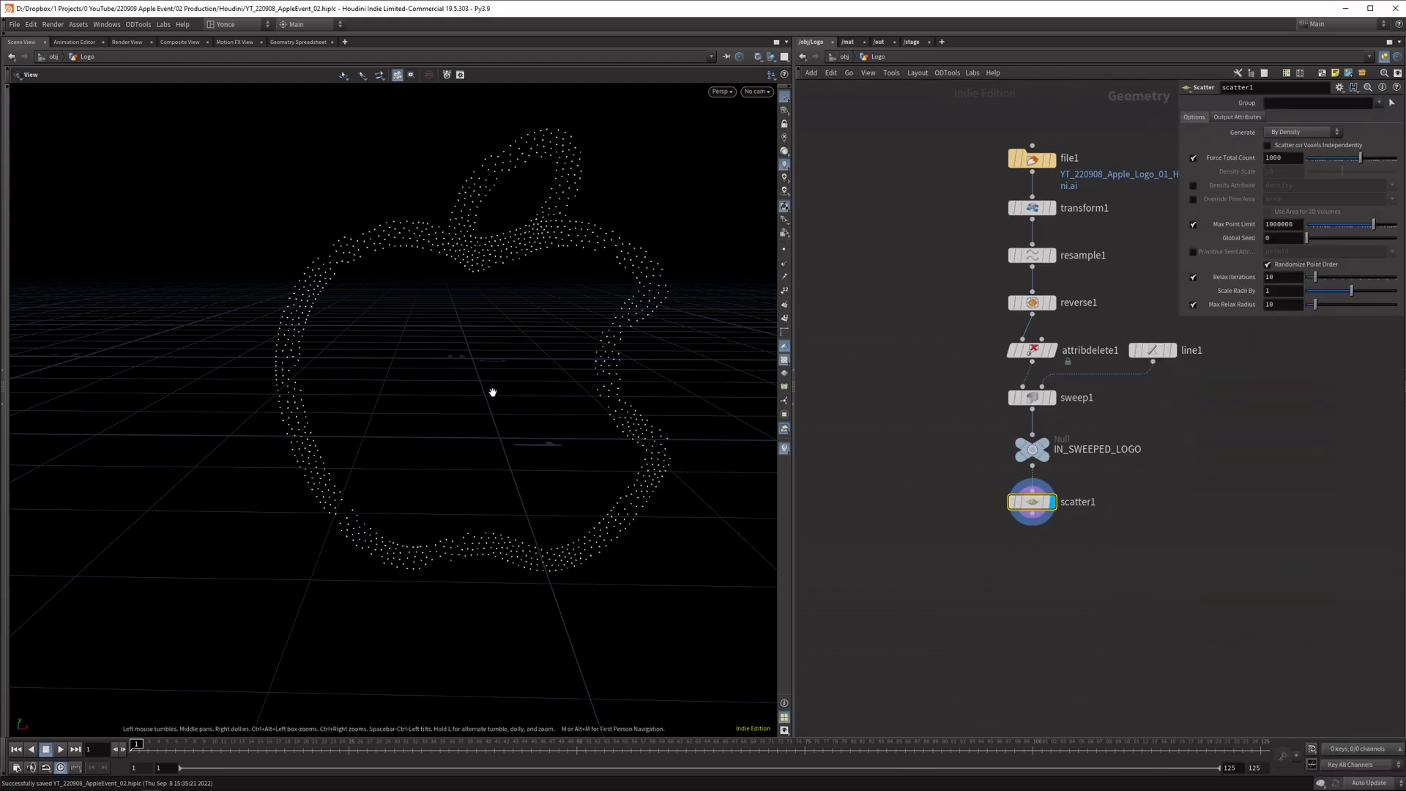
Examine the points scattered over the logo from the front and from the side
click(1287, 157)
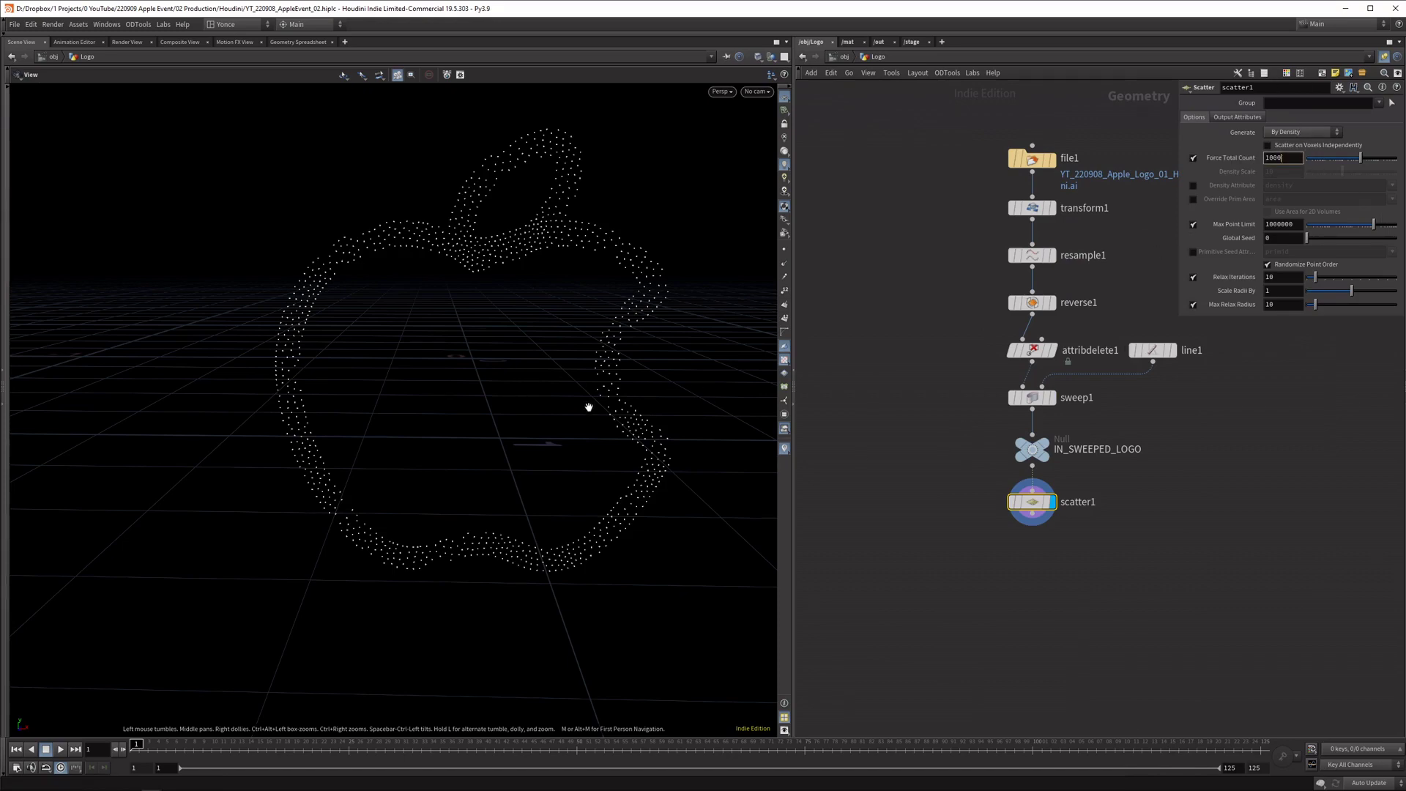
drag(586, 405, 659, 412)
drag(578, 331, 428, 338)
drag(339, 354, 361, 264)
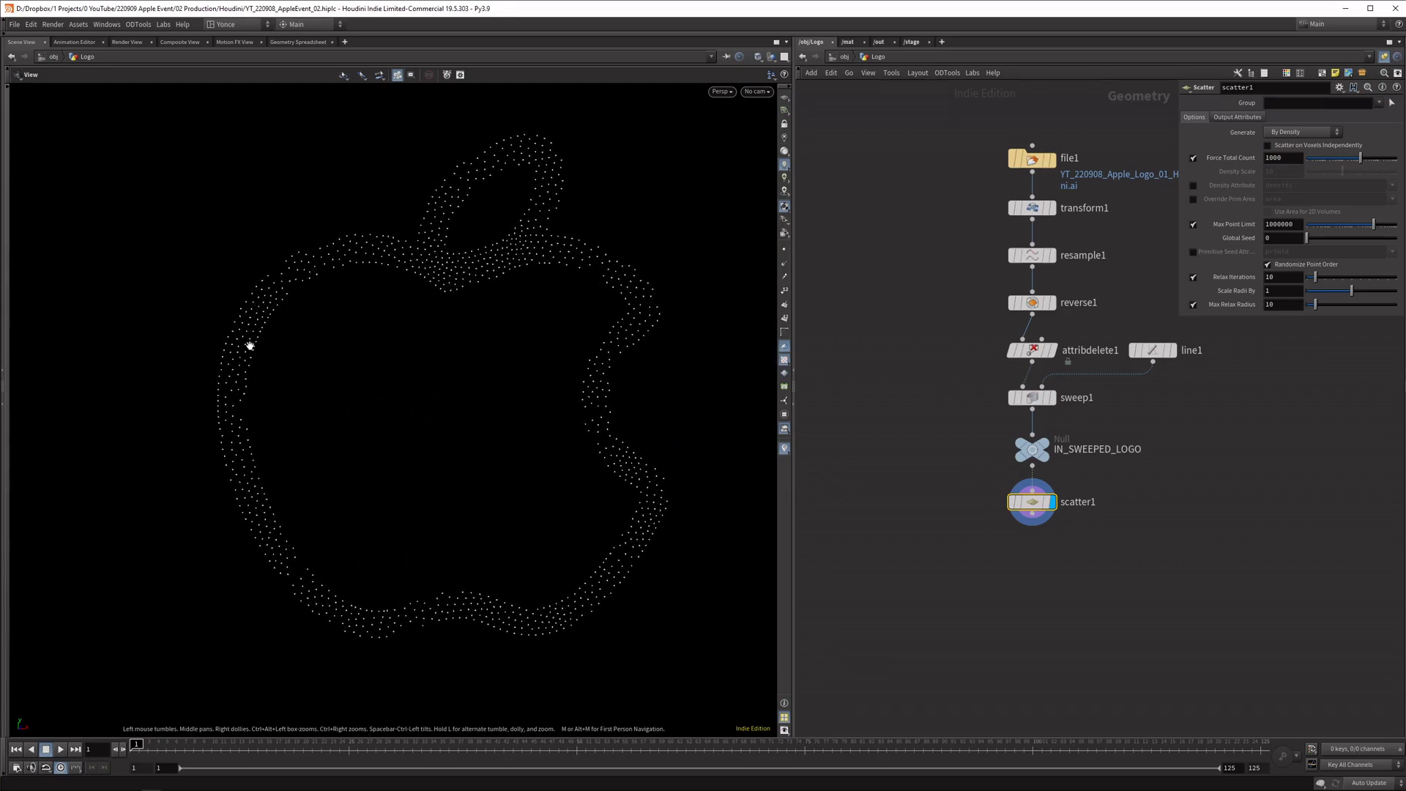
drag(246, 350, 308, 281)
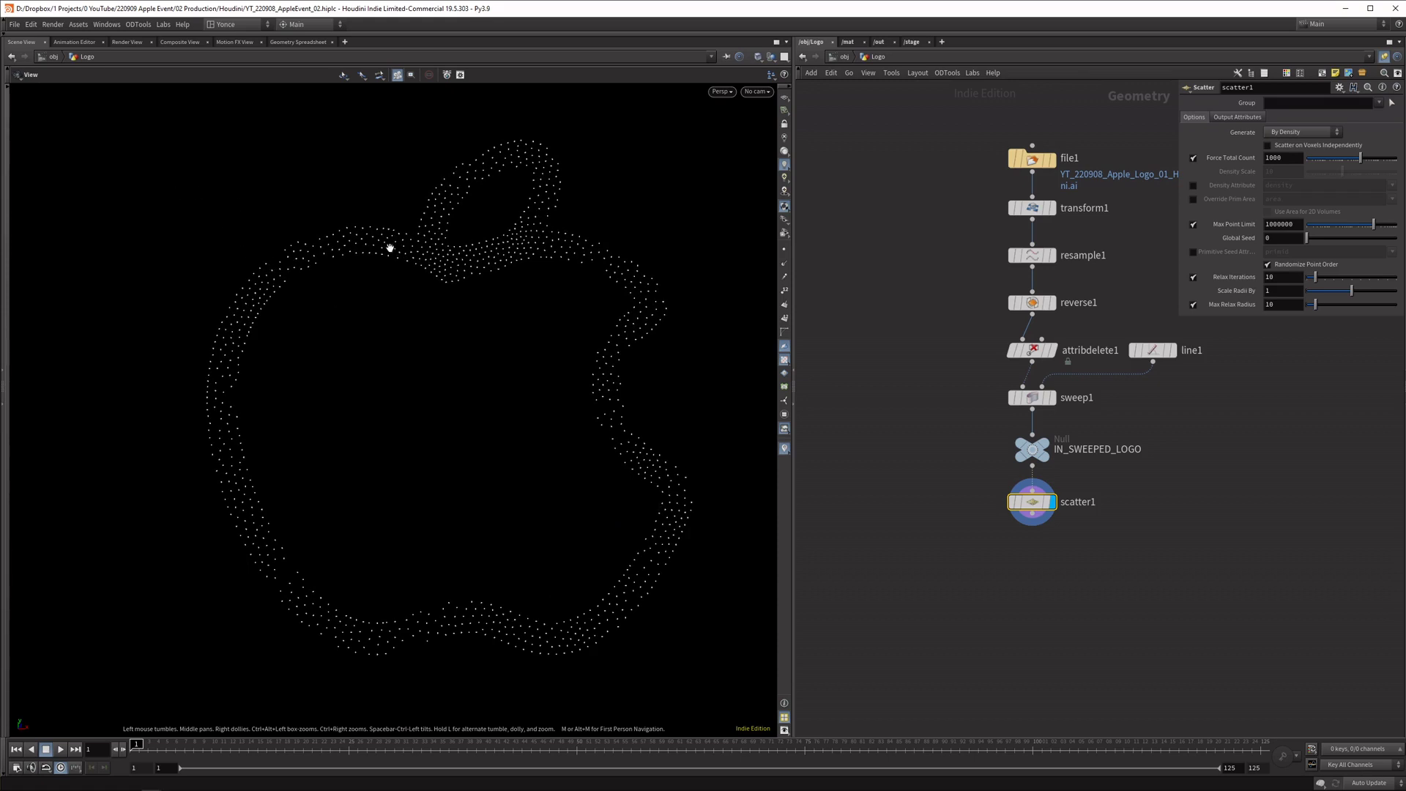
drag(386, 244, 543, 271)
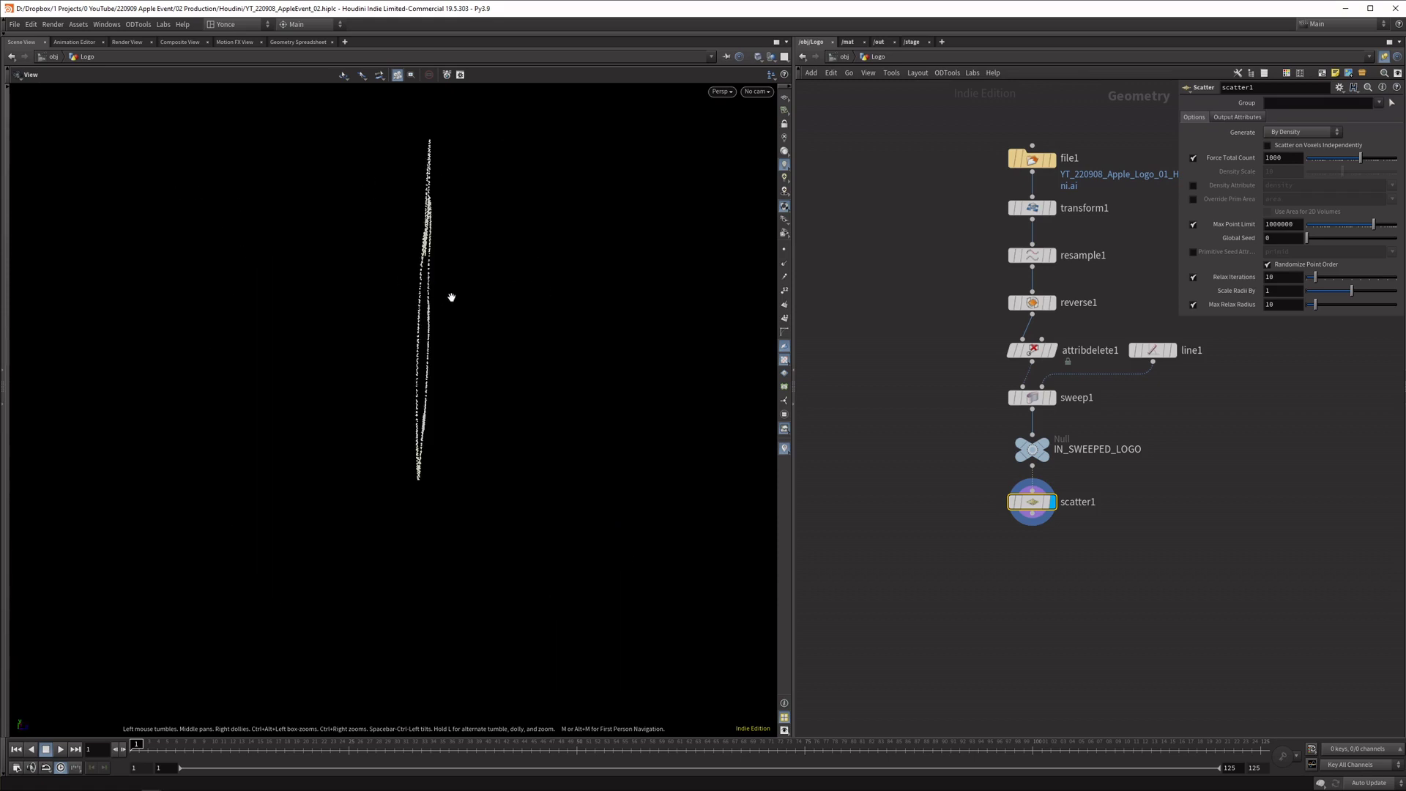
drag(451, 297, 389, 286)
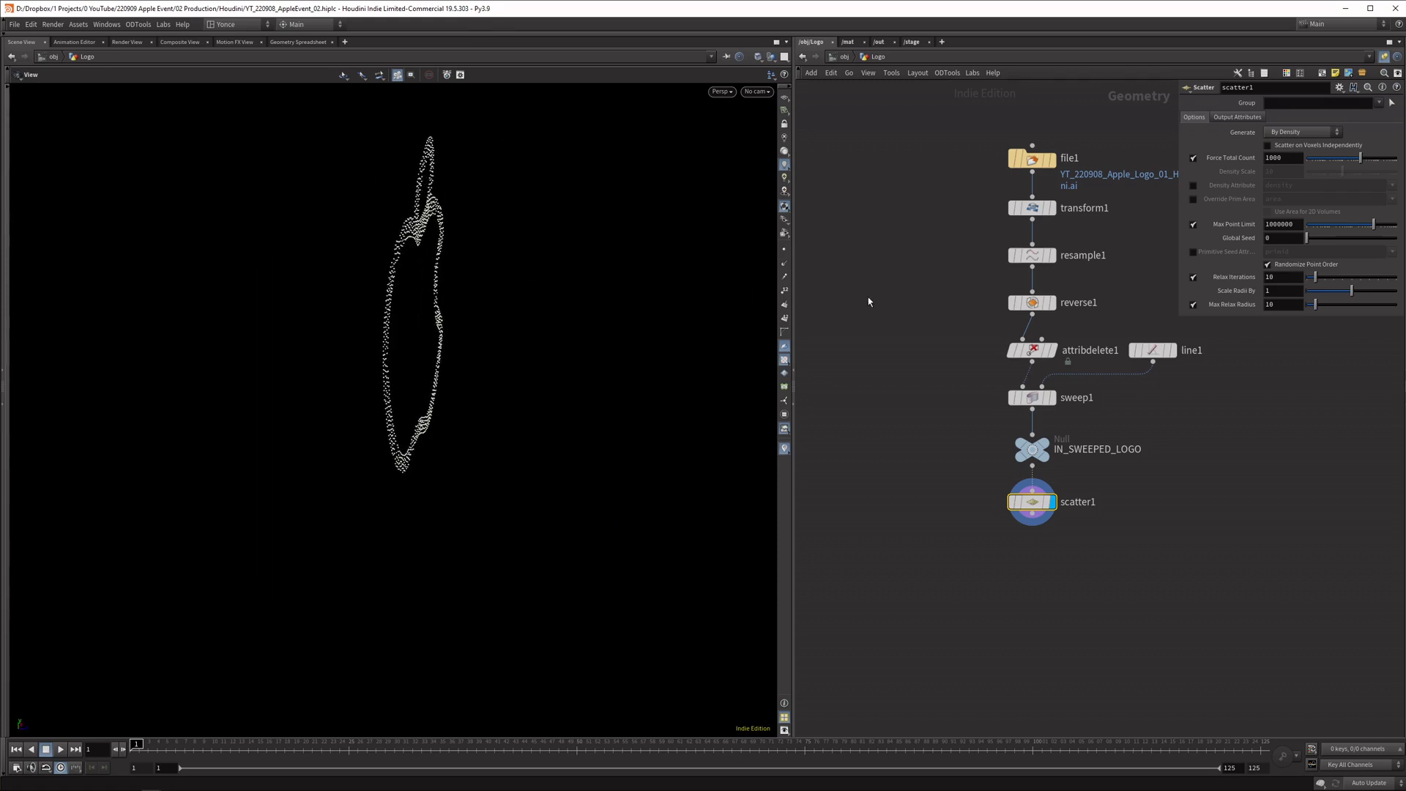
drag(662, 285, 490, 367)
right_drag(489, 367, 466, 240)
middle_drag(466, 239, 475, 332)
drag(476, 332, 440, 274)
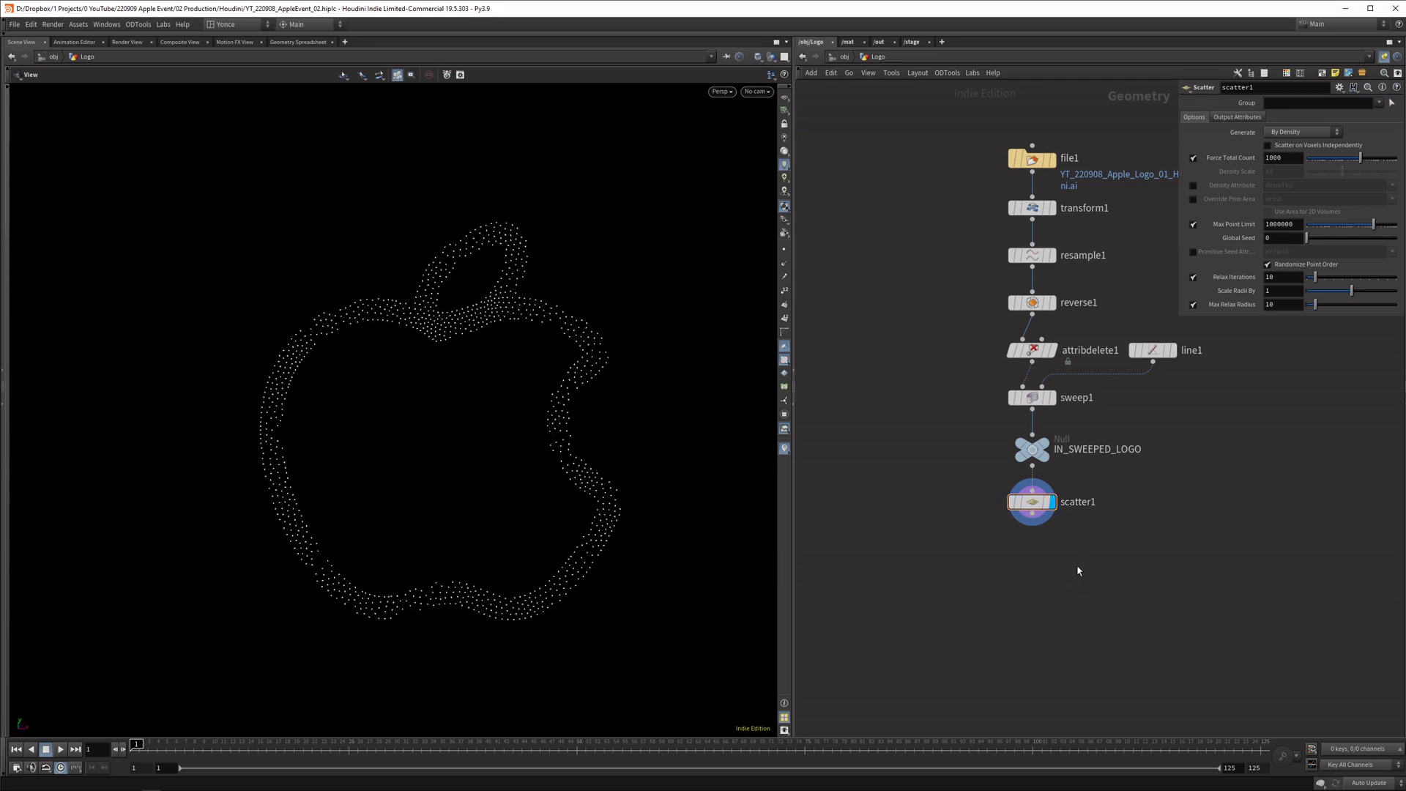
Append an Attribute Randomize node after the Scatter node and set its attribute name to P
key(Tab)
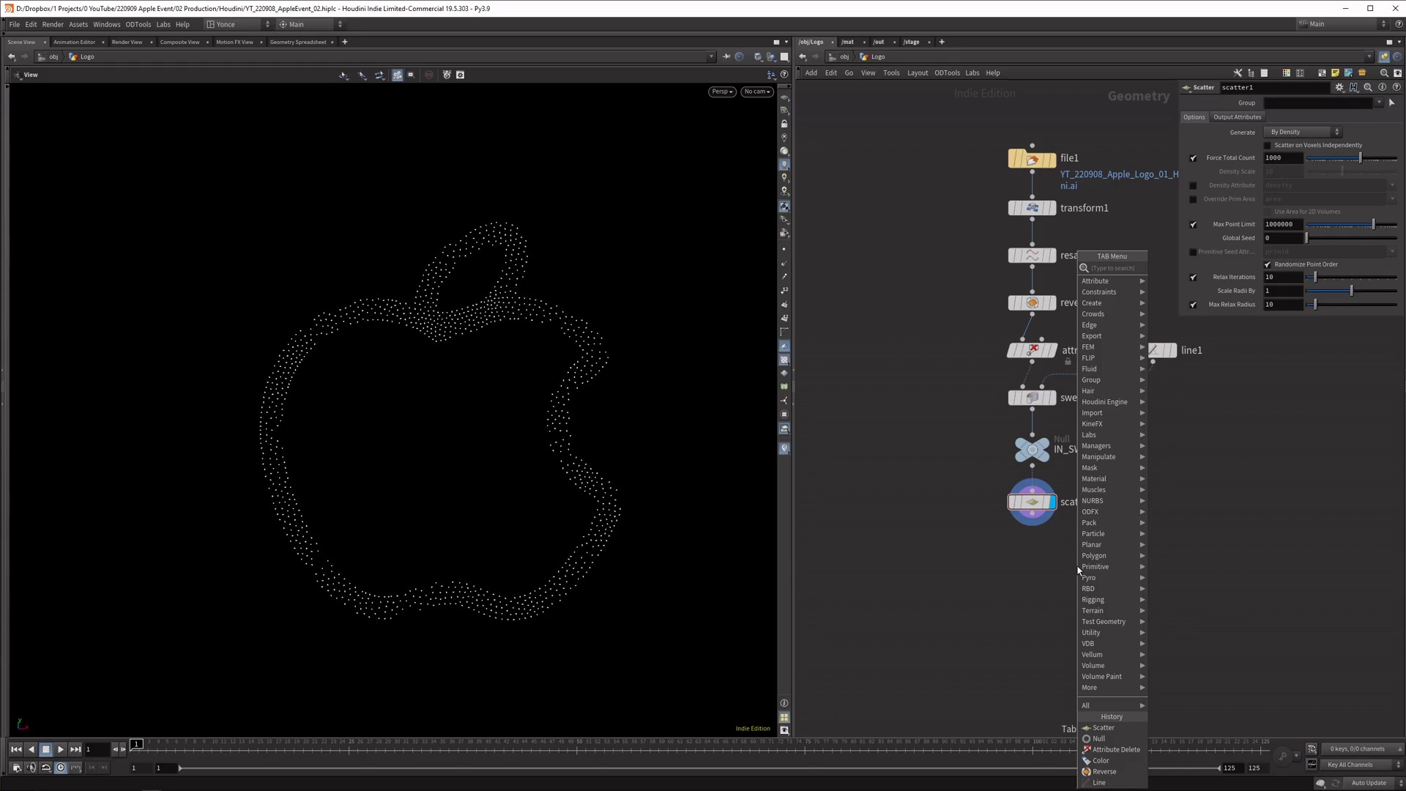
text(att)
text(r)
key(BackSpace)
key(BackSpace)
text(random)
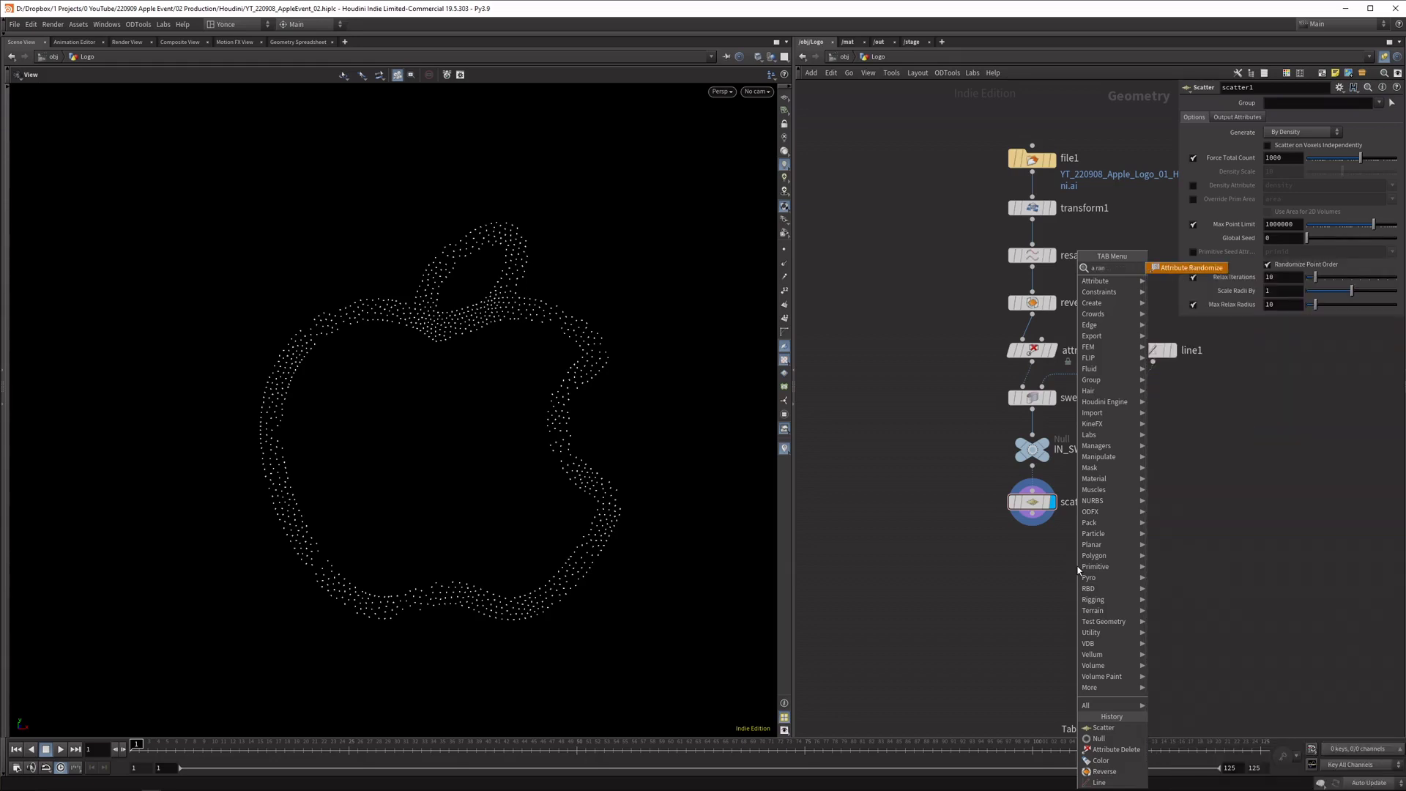
key(Return)
double_click(1265, 145)
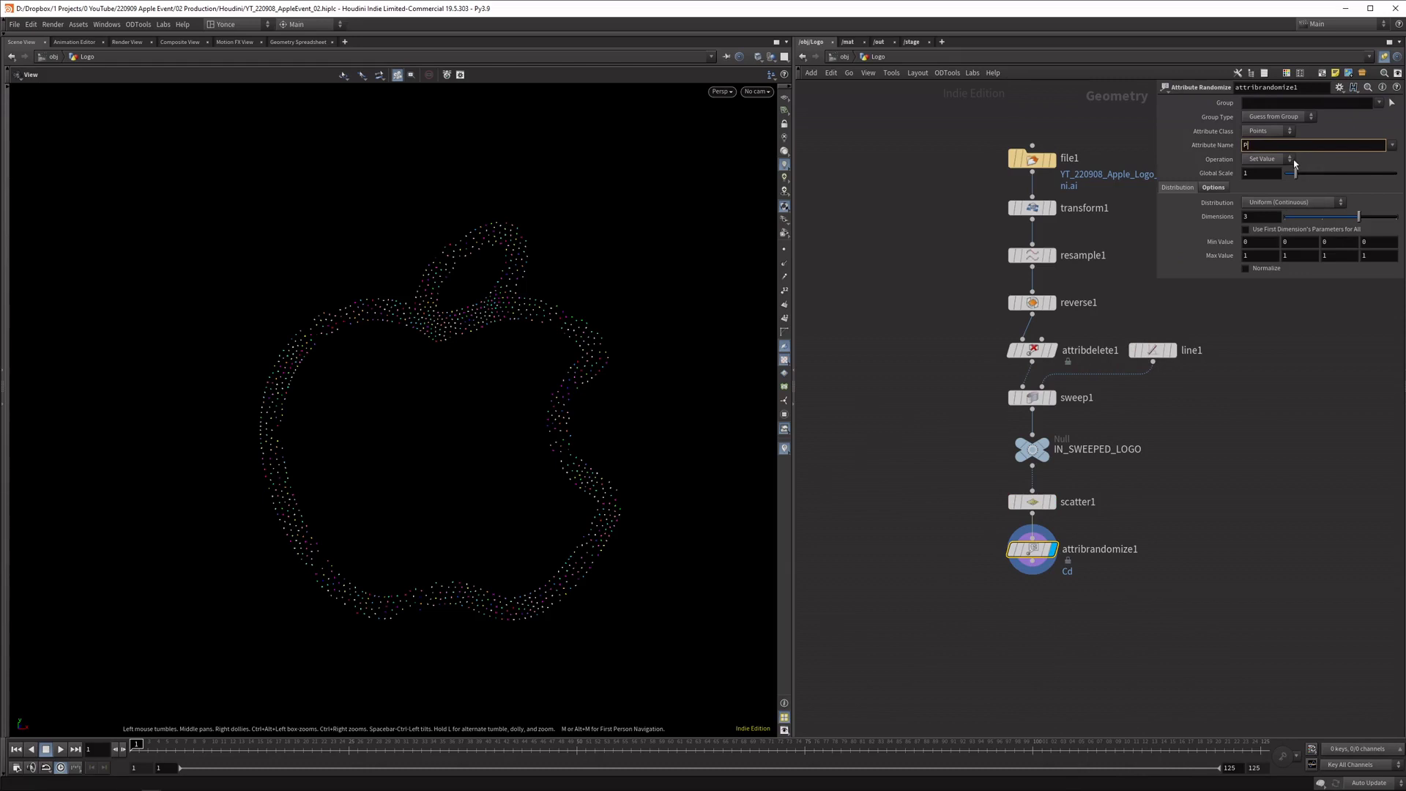
key(Return)
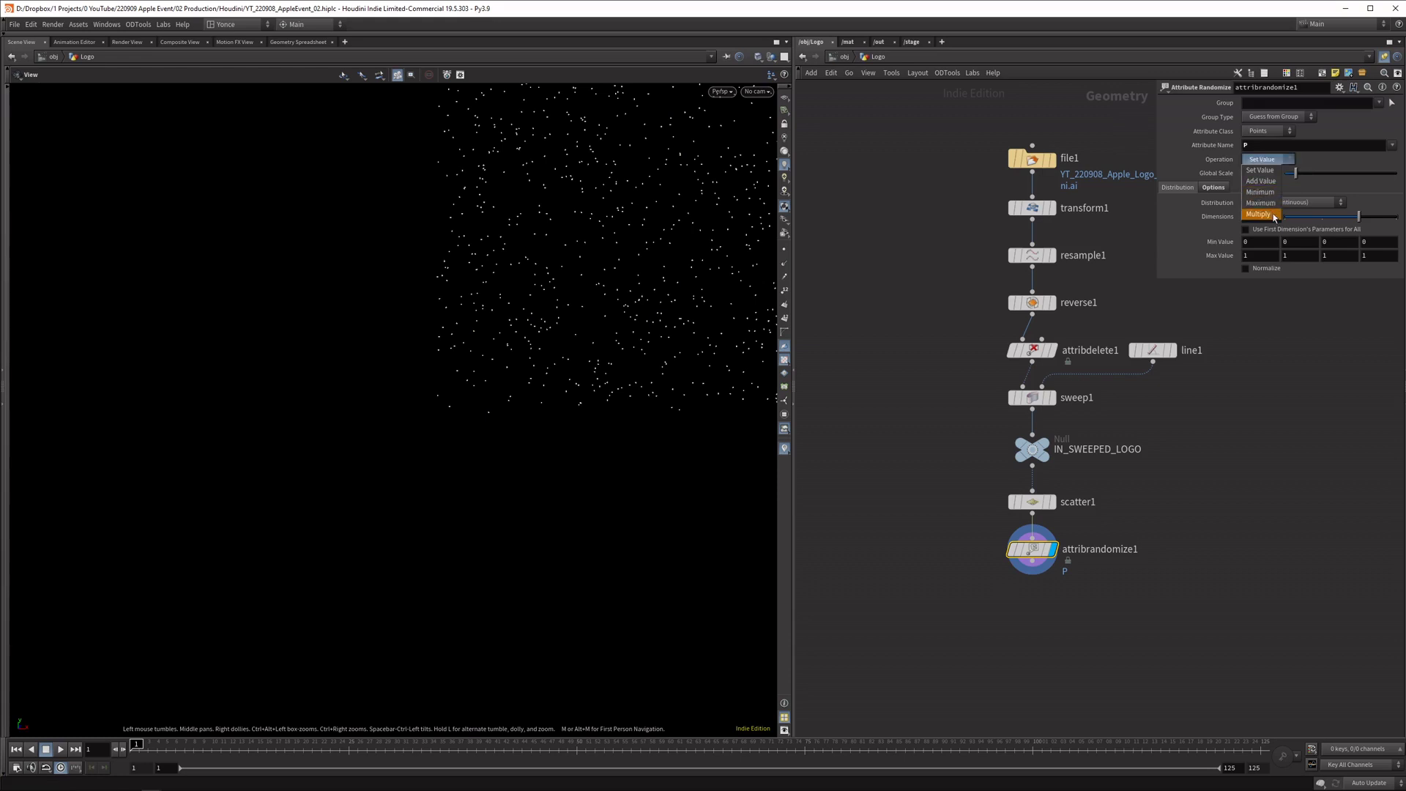
Change the randomize operation to Multiply and set the minimum values to 1, 1, 1
click(1275, 215)
click(1260, 241)
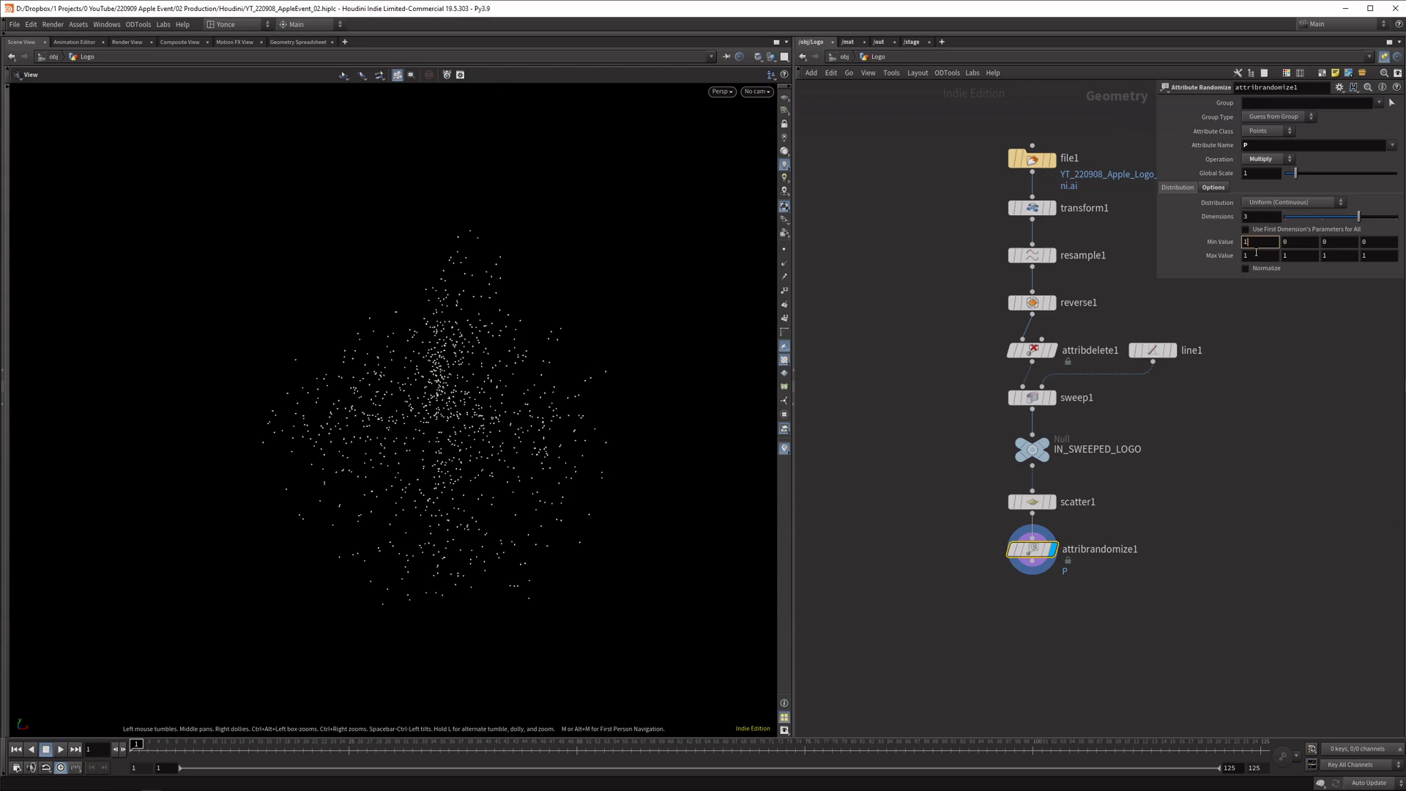
click(1298, 239)
key(Tab)
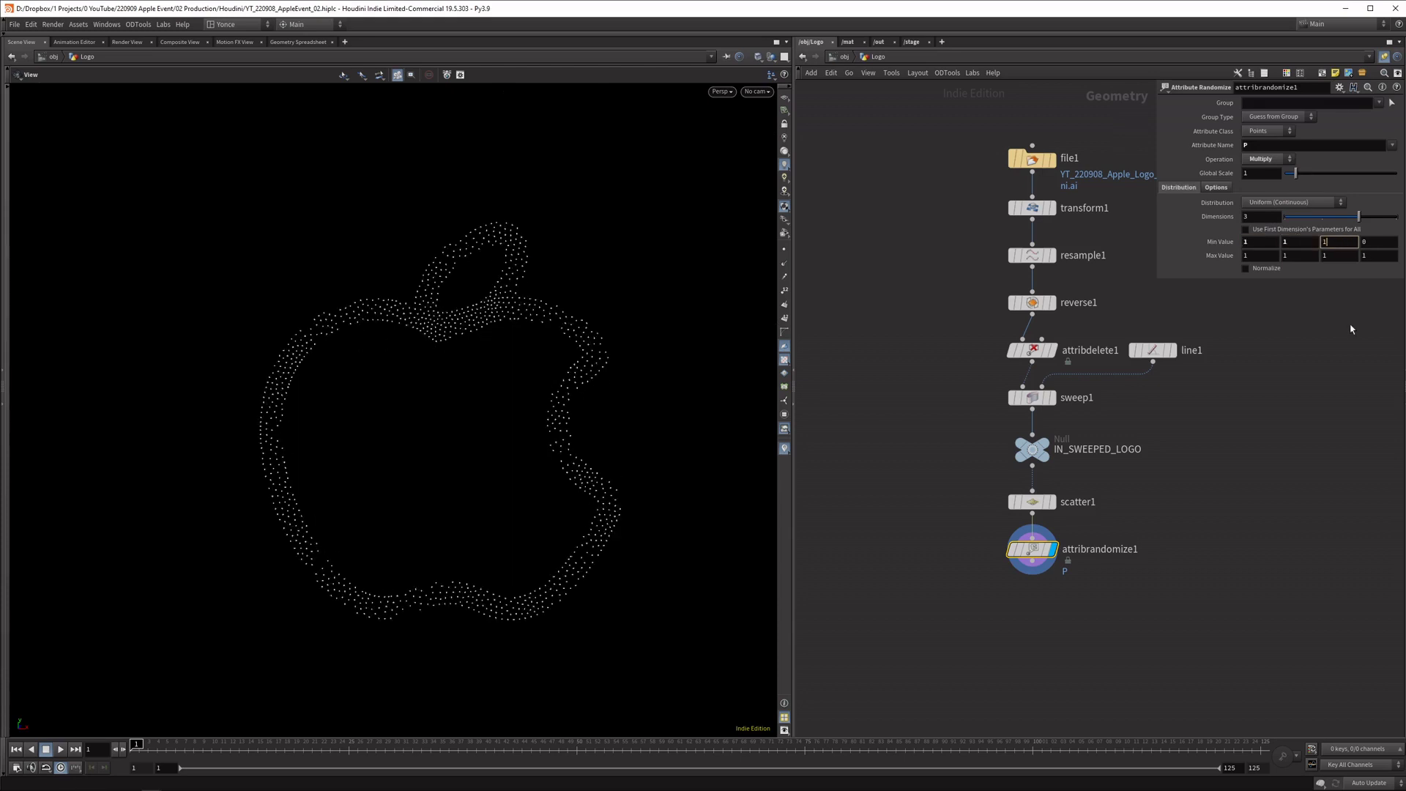
text(1)
key(Return)
Raise the randomize maximum values to 1.5 in X and 1.3 in Y to spread the points outward
middle_drag(1249, 256, 1331, 250)
drag(330, 412, 329, 448)
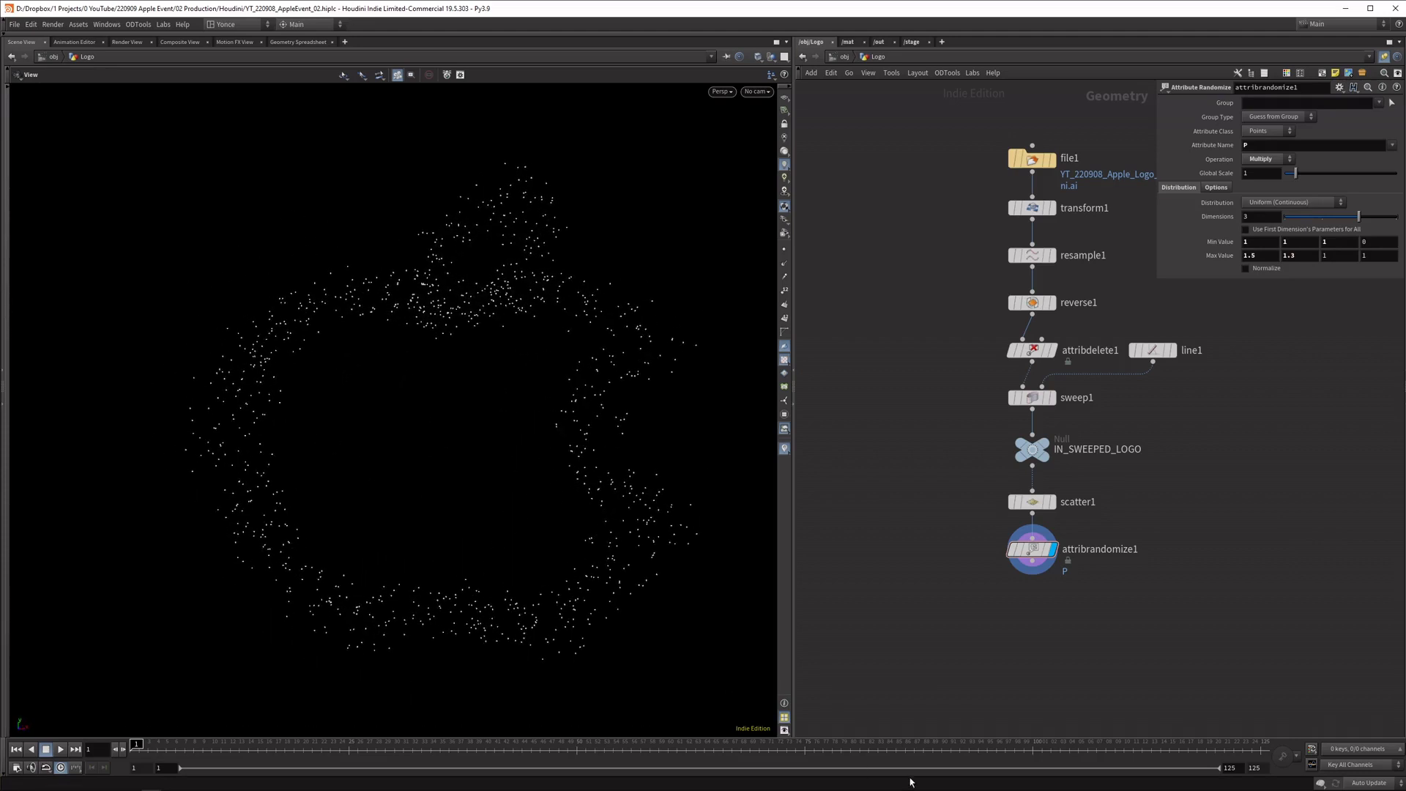
middle_drag(1106, 636, 1086, 577)
drag(1086, 575, 1001, 492)
Try changing the third maximum value to give the points depth, and undo the change
drag(444, 446, 583, 471)
drag(571, 421, 551, 392)
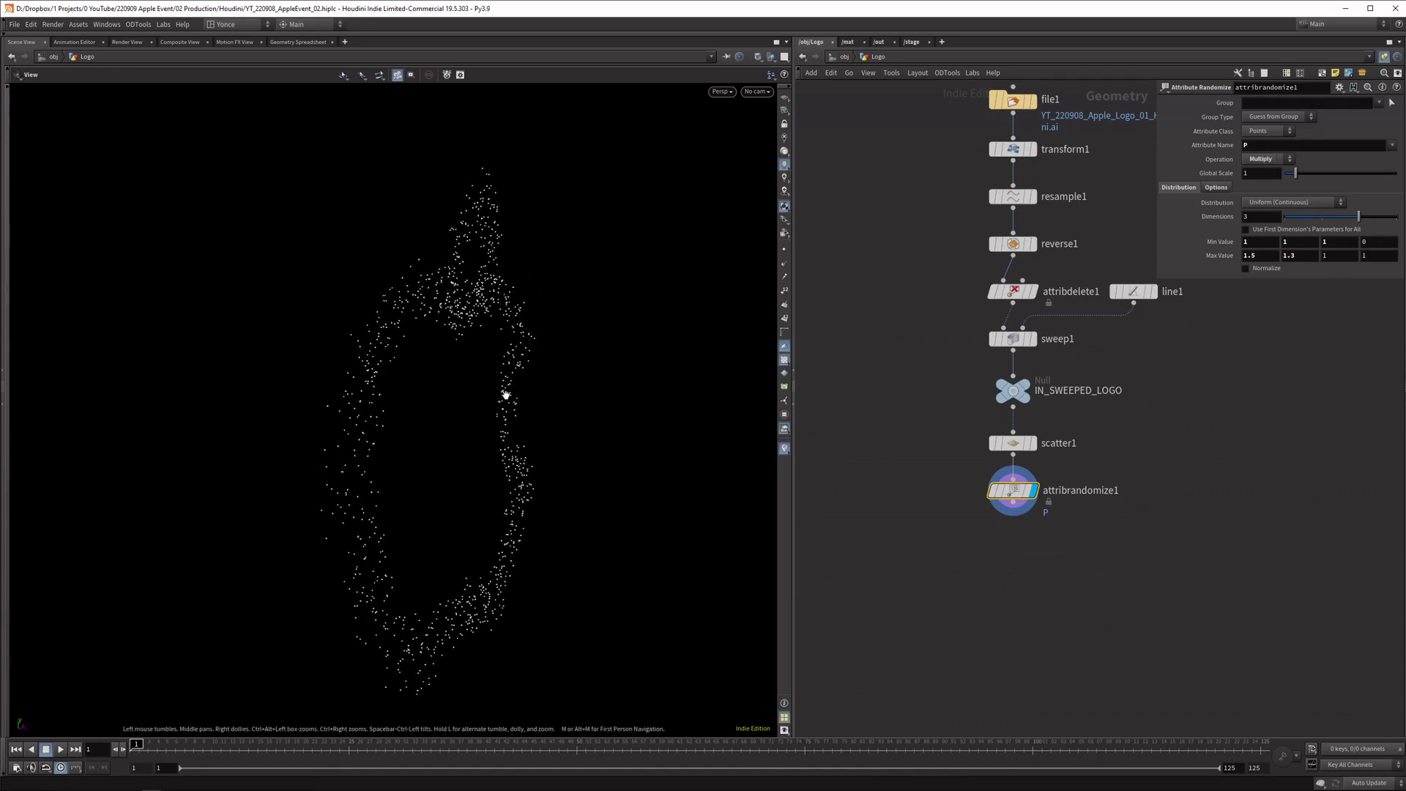
drag(505, 399, 460, 324)
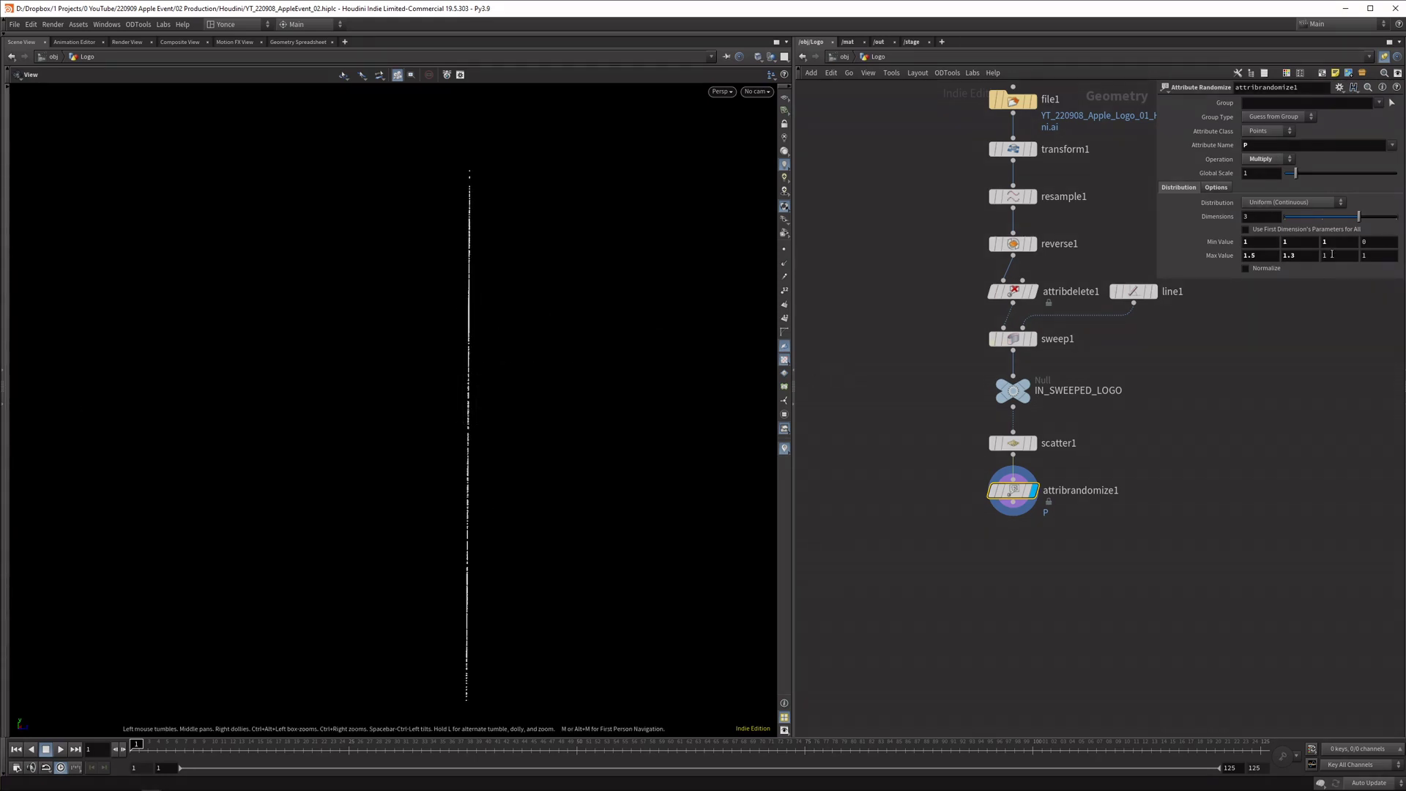
middle_drag(1332, 256, 1332, 253)
key(ctrl+z)
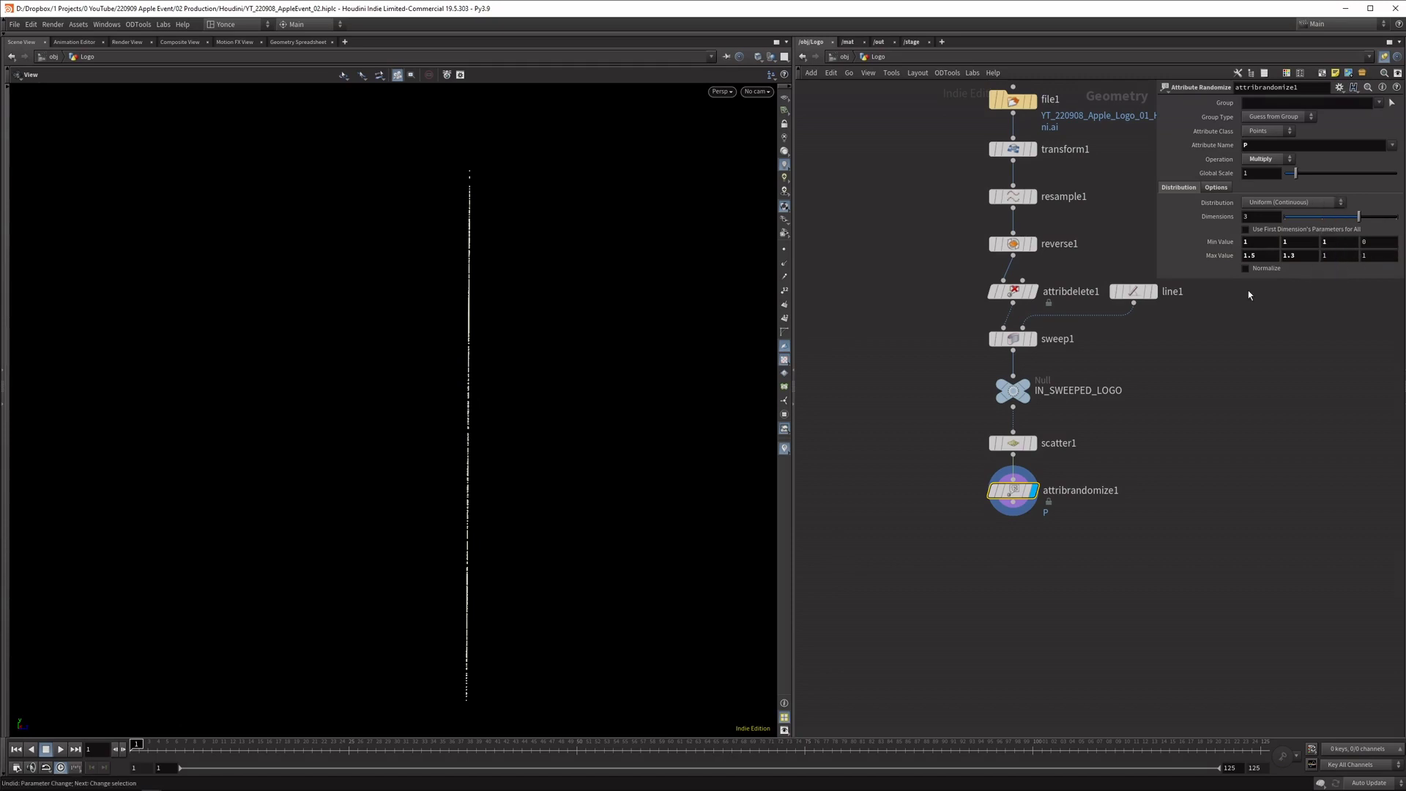
Append an Attribute Noise node after Attribute Randomize and set its attribute name to P
drag(417, 342, 609, 503)
middle_drag(609, 503, 578, 478)
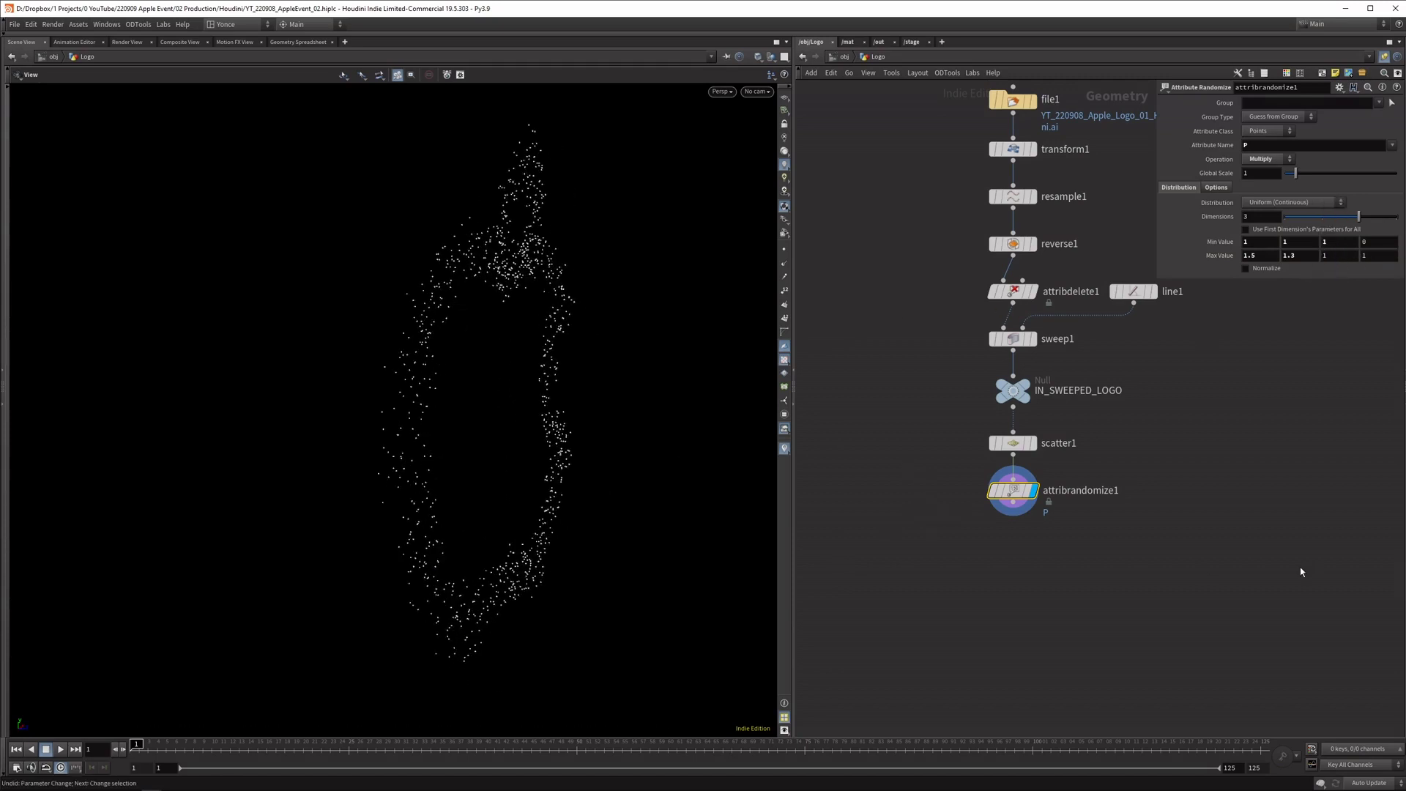
drag(1242, 552, 946, 483)
key(Tab)
text(attribnoise)
key(Return)
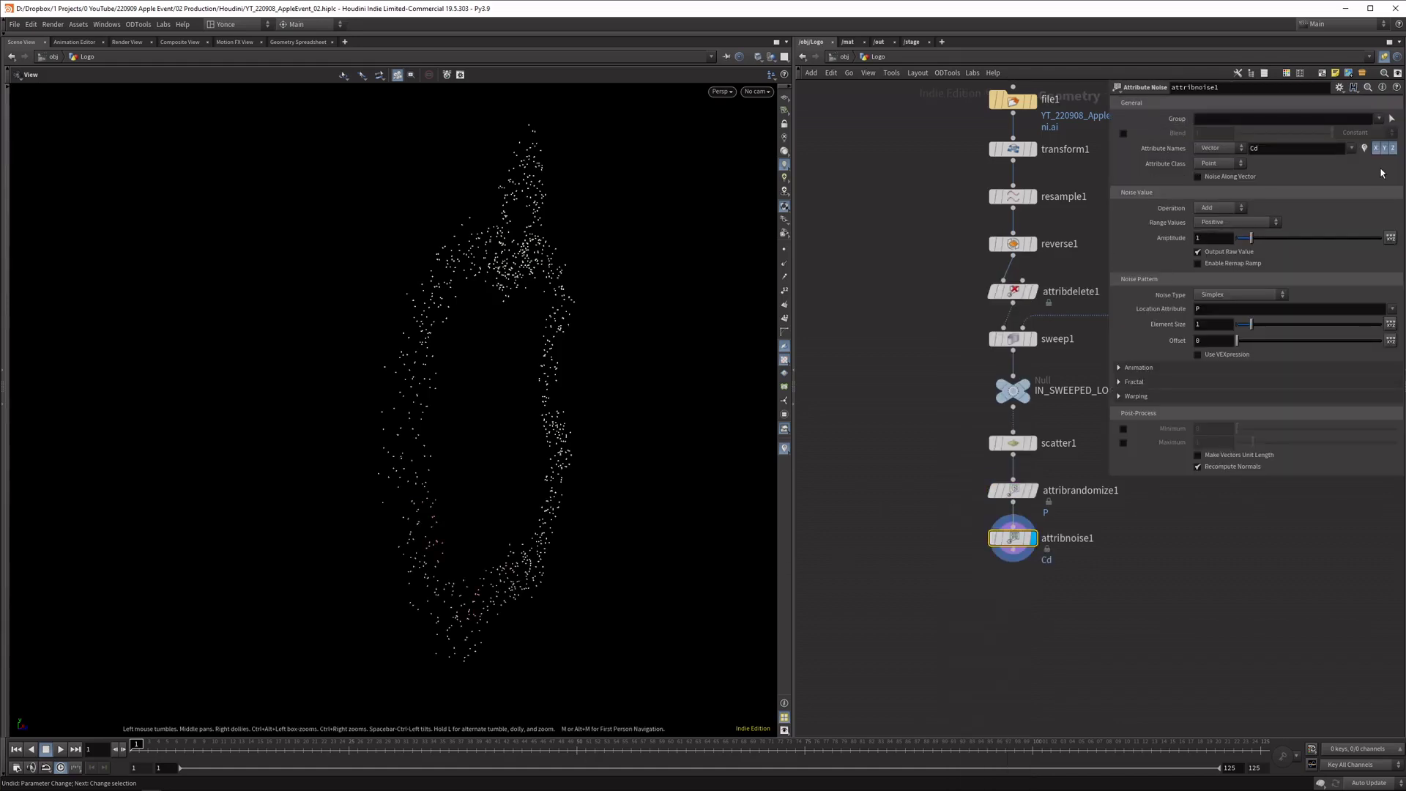
click(1321, 150)
key(Return)
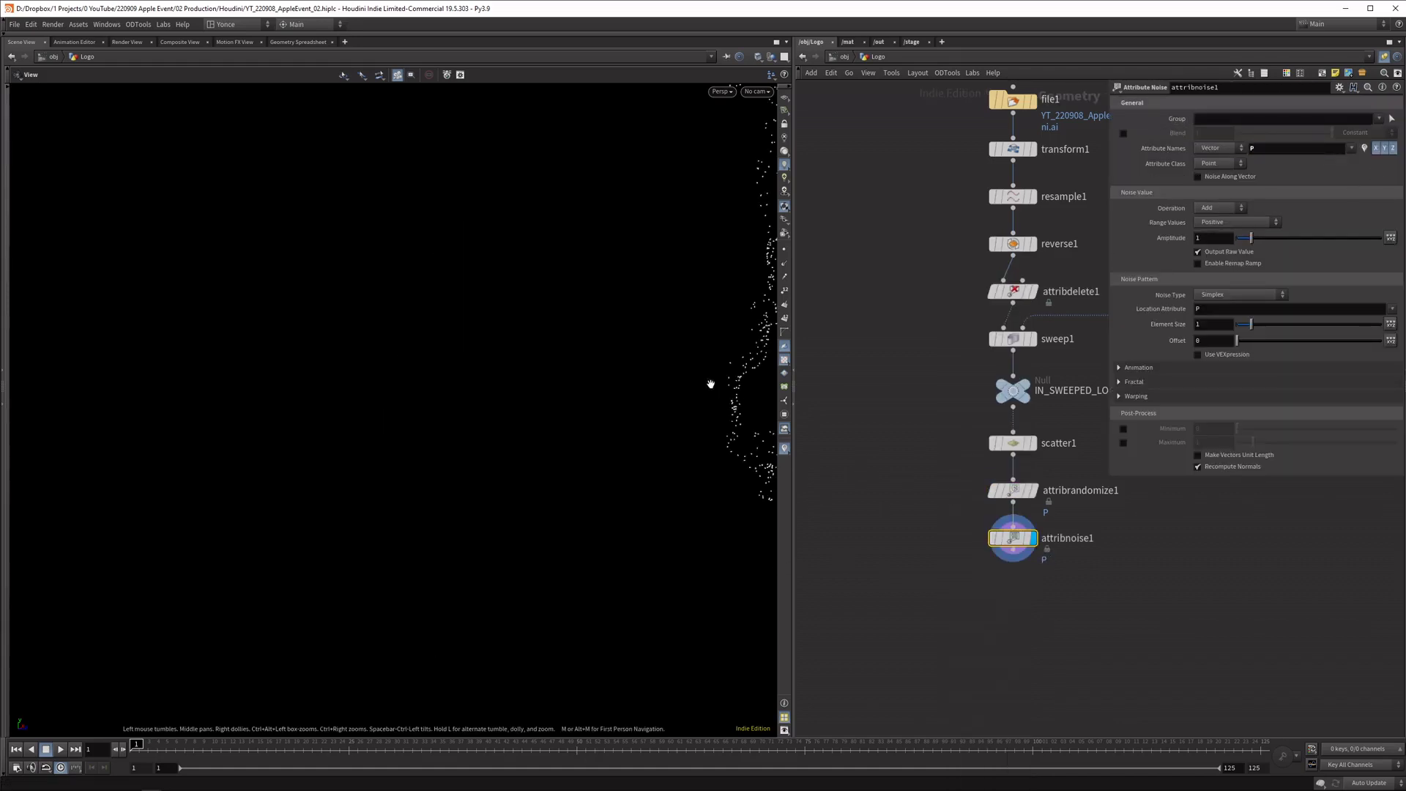
Enable per-axis amplitude scale on the noise and set X and Y to 0 so only Z is displaced
drag(688, 329, 425, 300)
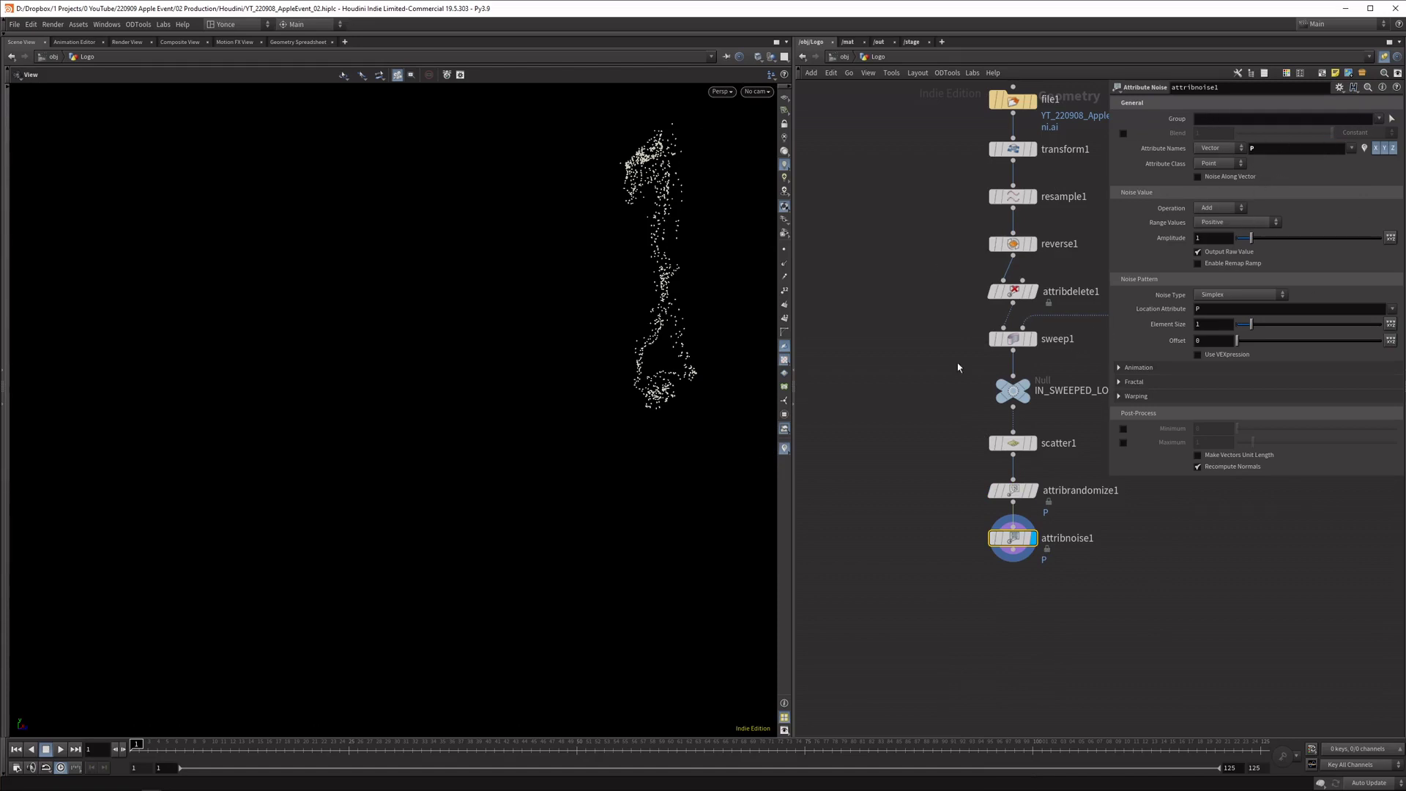
drag(733, 333, 629, 309)
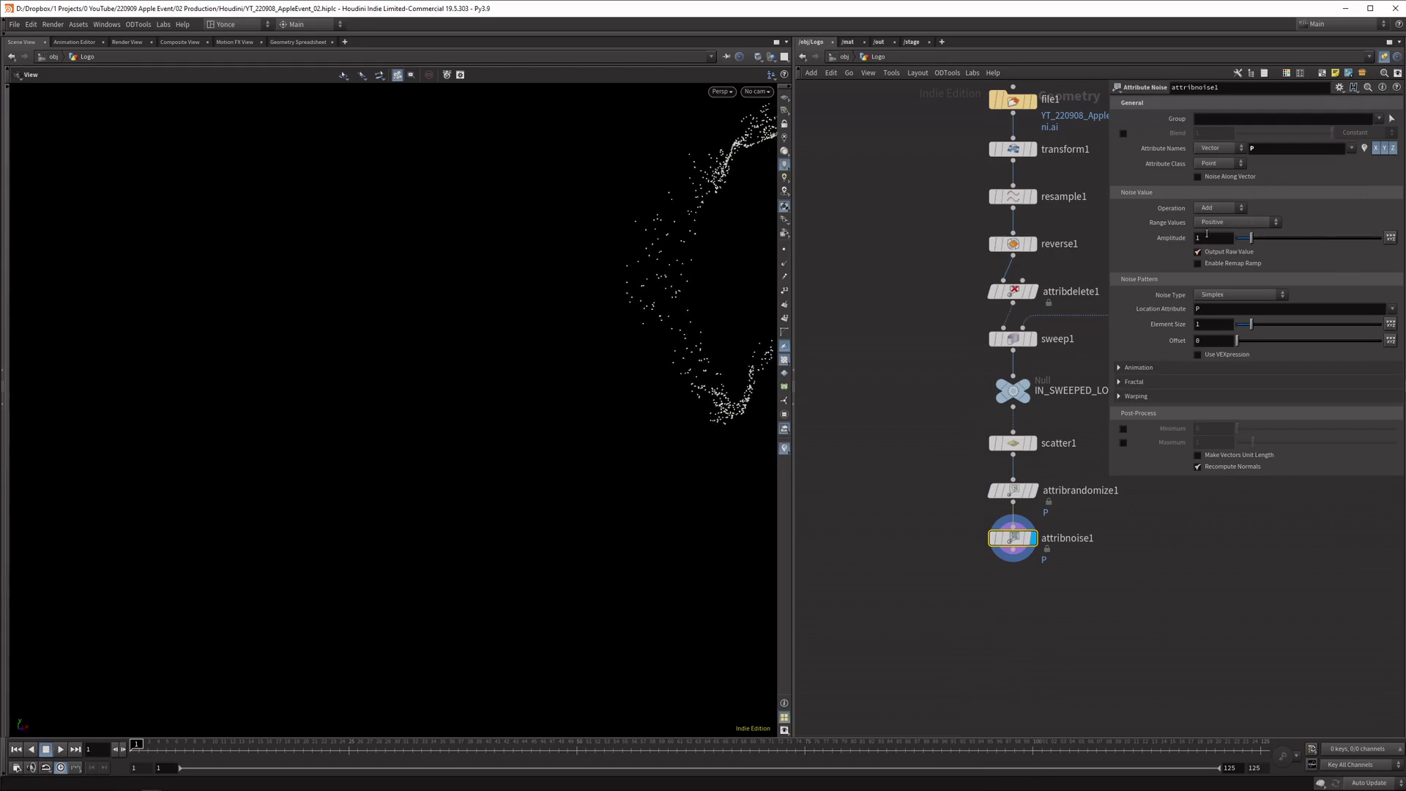
click(1391, 240)
click(1235, 252)
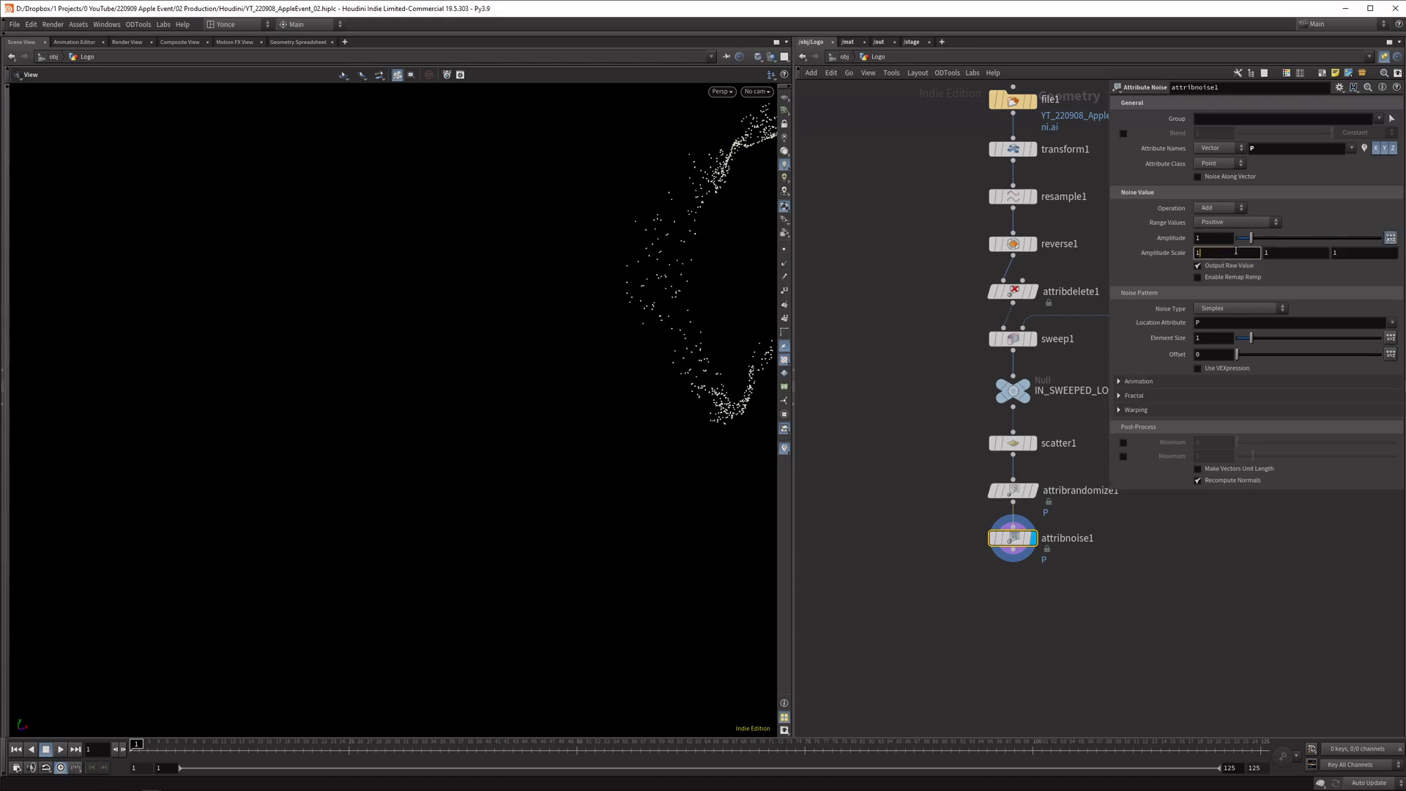
text(0)
key(Tab)
text(0)
key(Return)
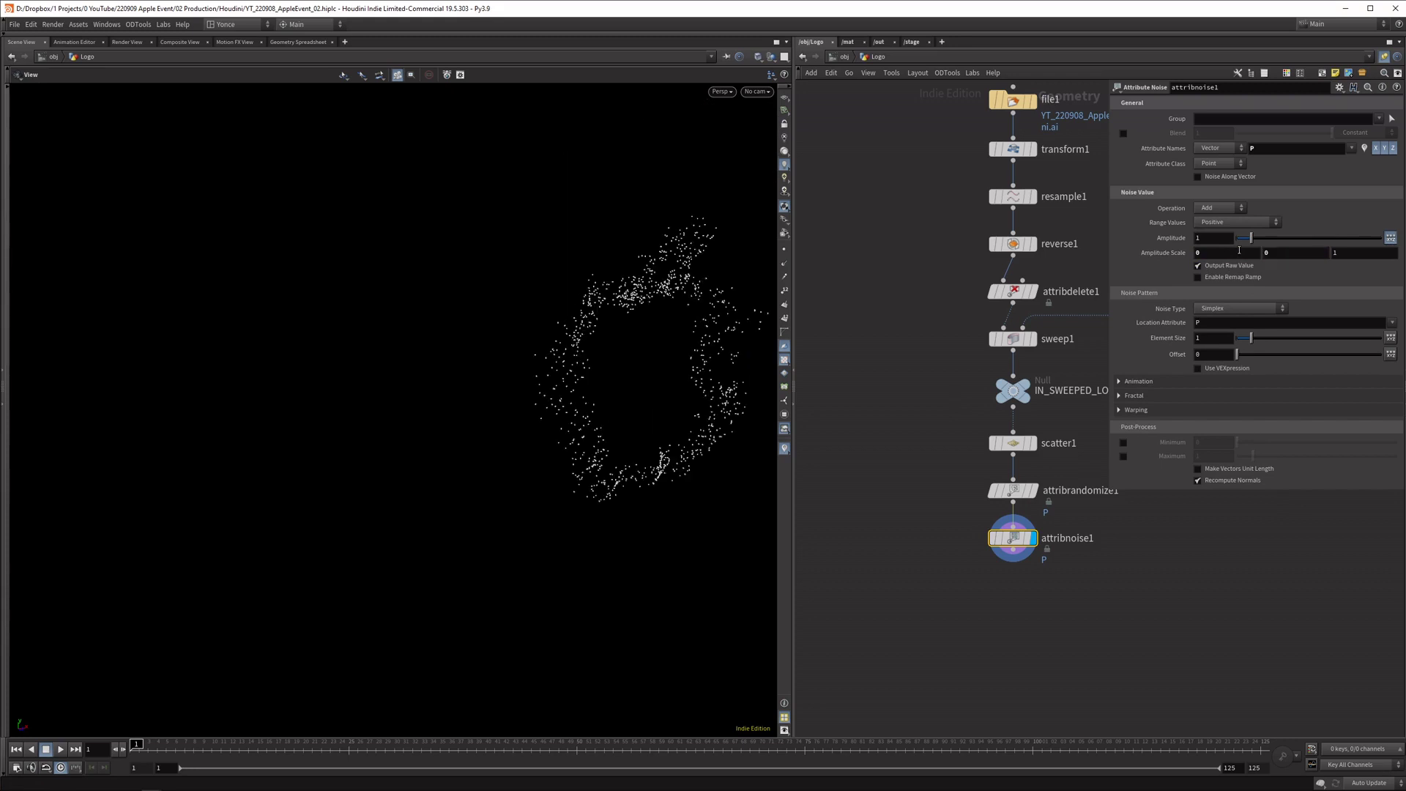
Set the noise's Z amplitude scale to 3 to deepen the point displacement
drag(532, 326, 568, 305)
mouse_move(1360, 252)
middle_down()
mouse_move(1361, 233)
mouse_move(1376, 236)
middle_up()
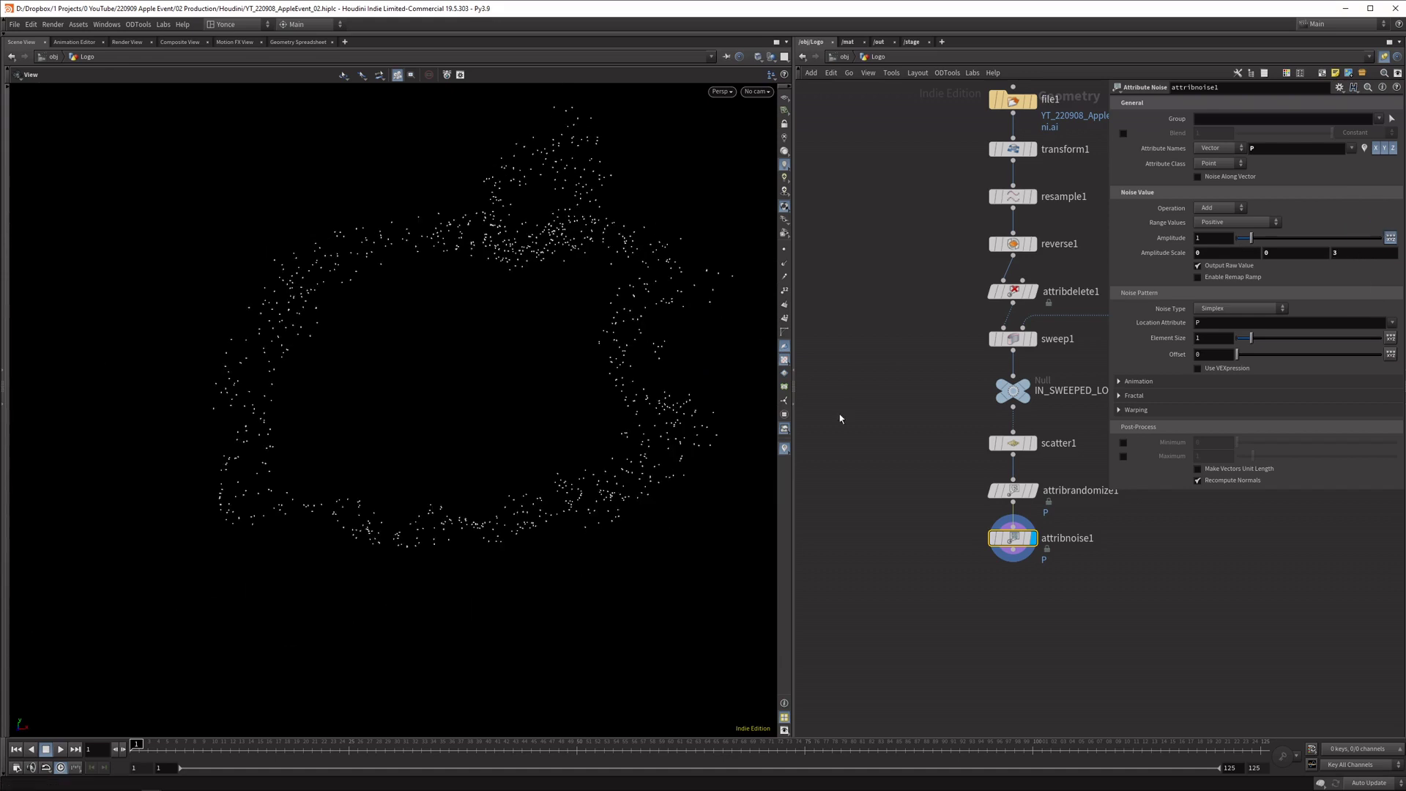
drag(625, 392, 664, 374)
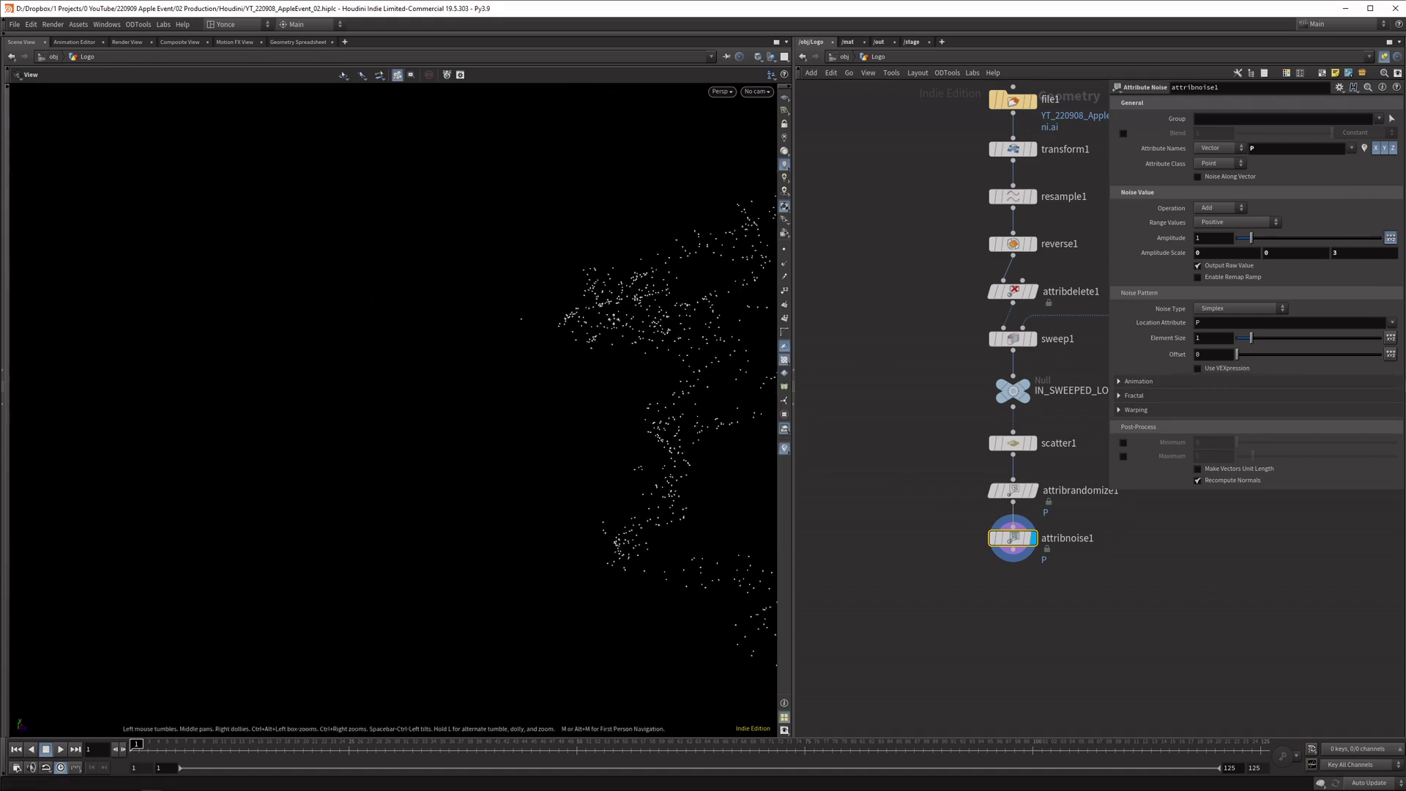
drag(520, 318, 696, 327)
Set the noise's element size to 0.1 and raise its Z amplitude scale to 4
mouse_move(1222, 337)
middle_down()
mouse_move(1183, 337)
mouse_move(1216, 337)
middle_up()
drag(361, 386, 513, 233)
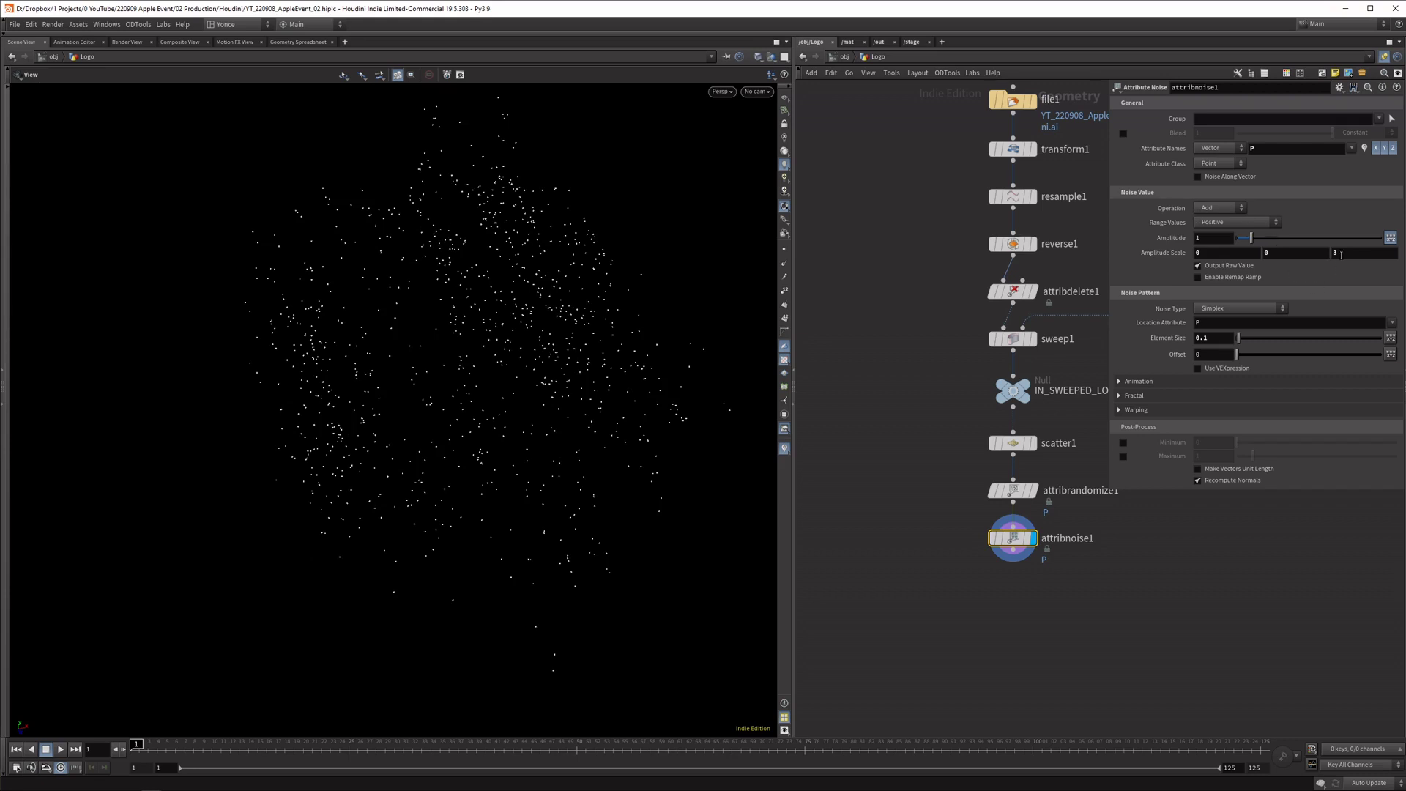
middle_drag(1341, 254, 1361, 241)
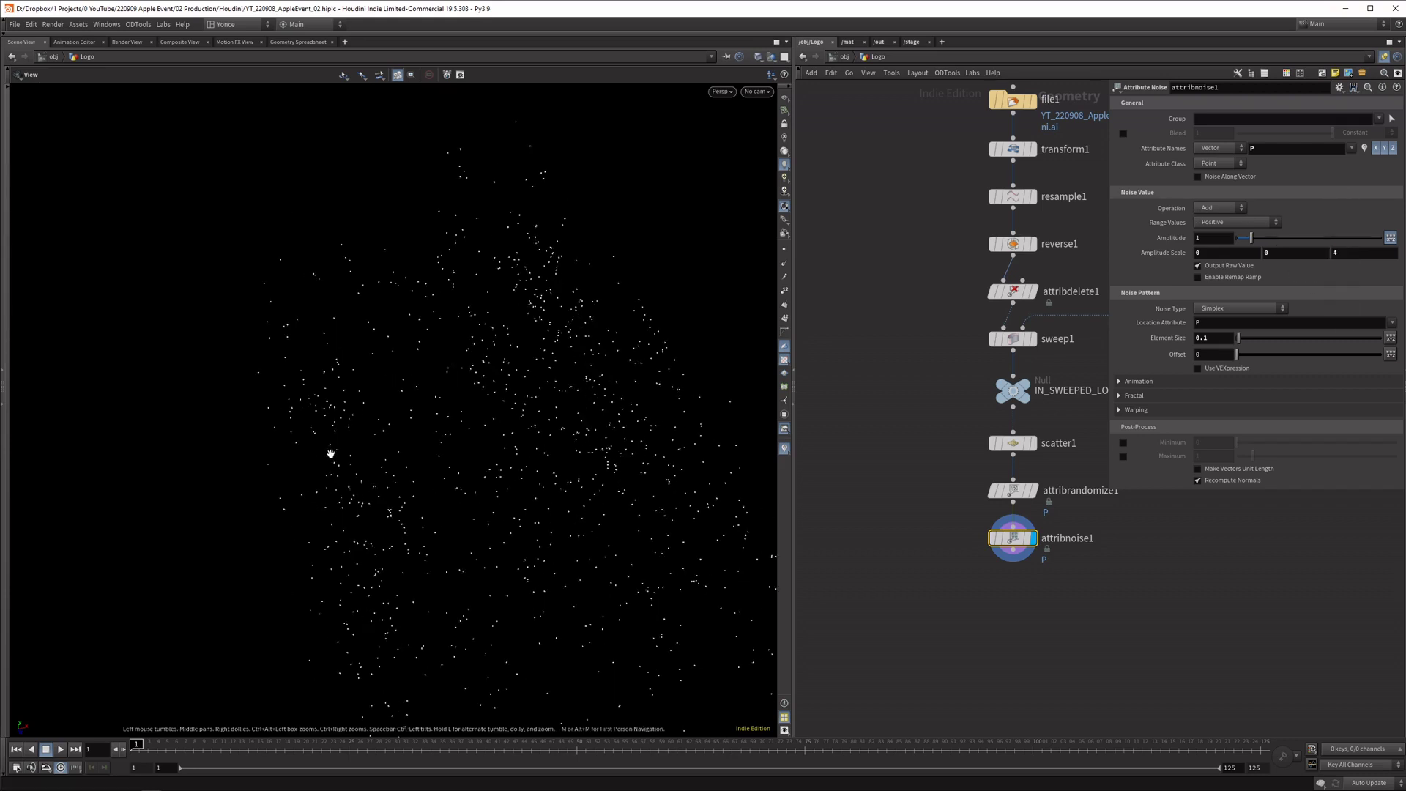
drag(331, 454, 422, 323)
Append a Null after the Attribute Noise node and name it OUT_POINT_CLOUD
middle_drag(1041, 593, 981, 506)
scroll(978, 525, down, 1)
key(Tab)
text(null)
key(shift+Return)
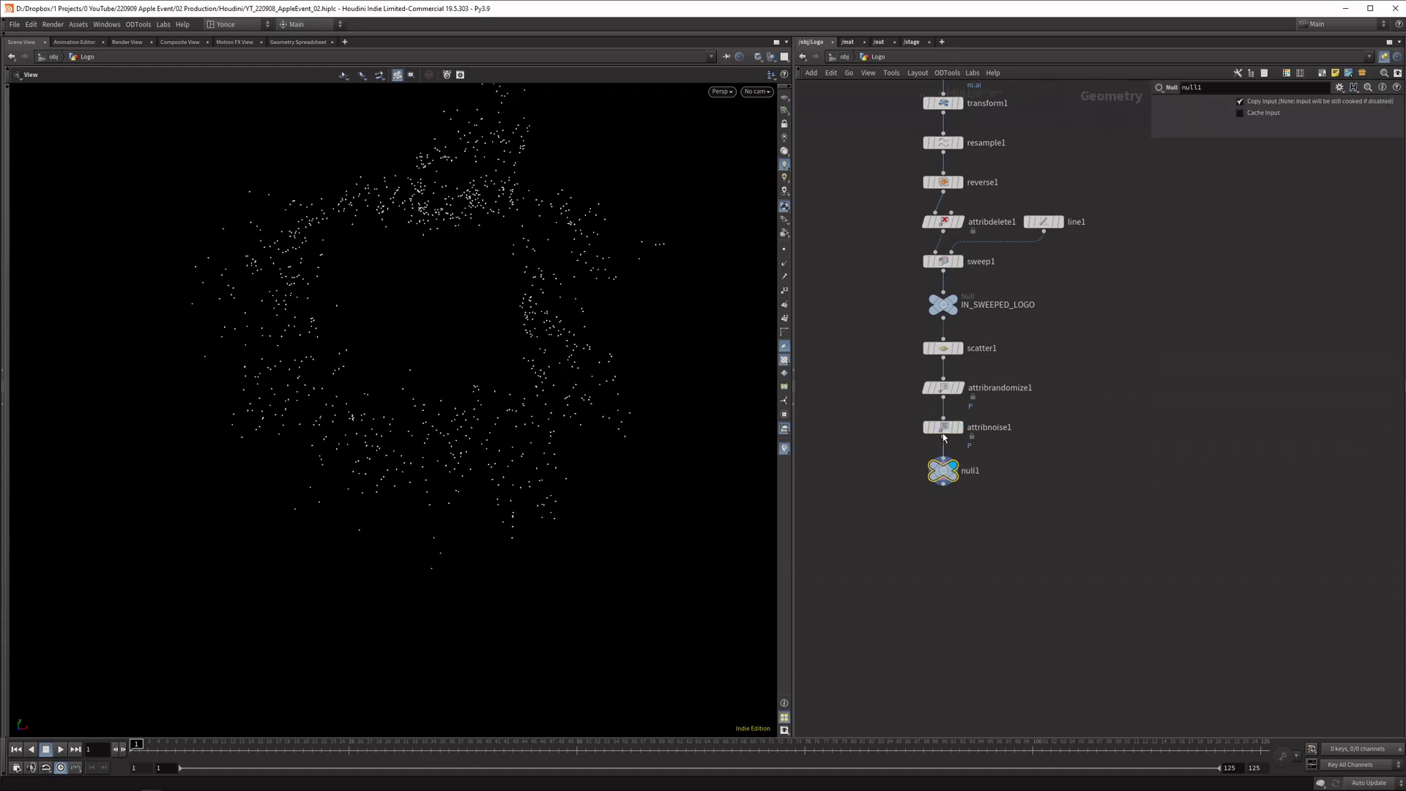
double_click(975, 471)
text(OUT)
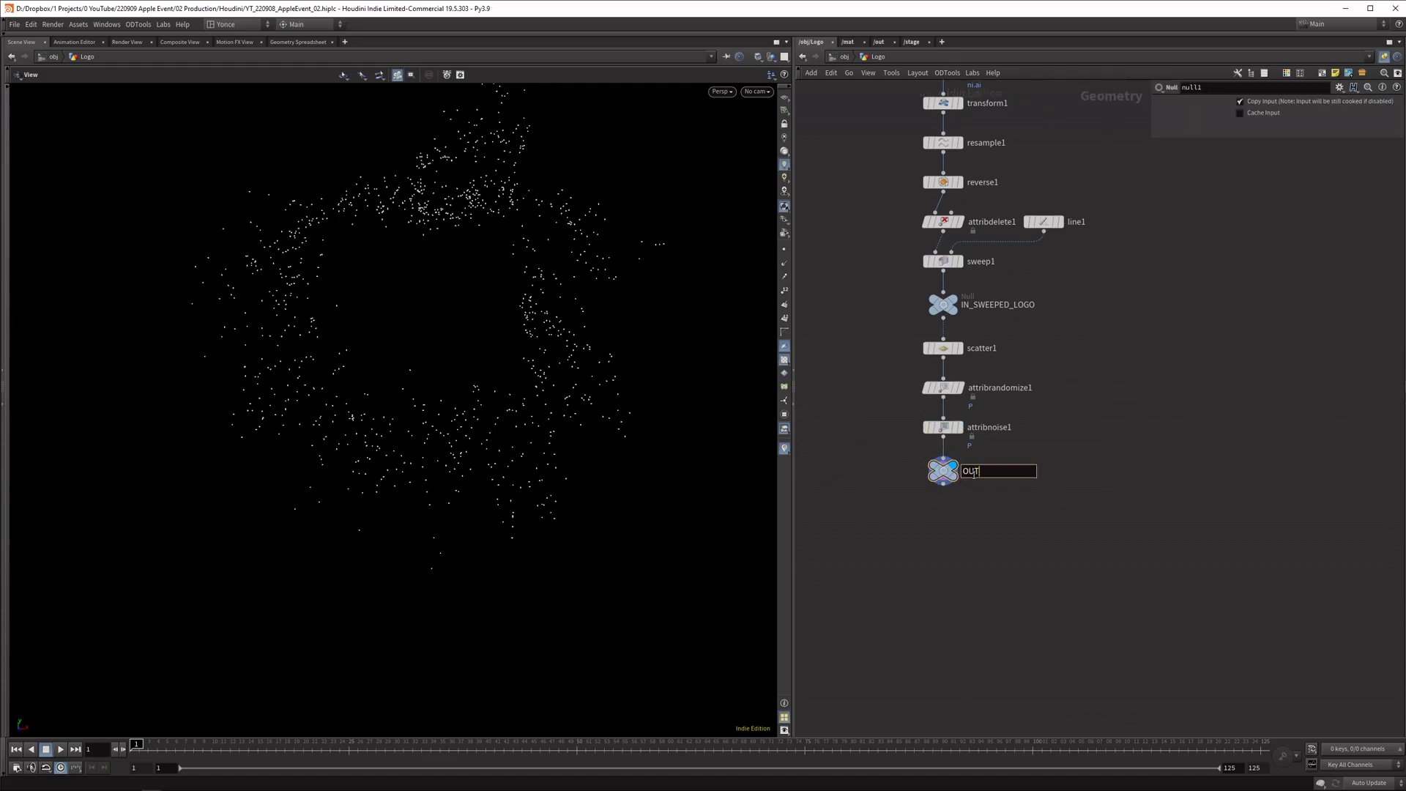
text(_POINT_CLOUD)
key(Return)
key(h)
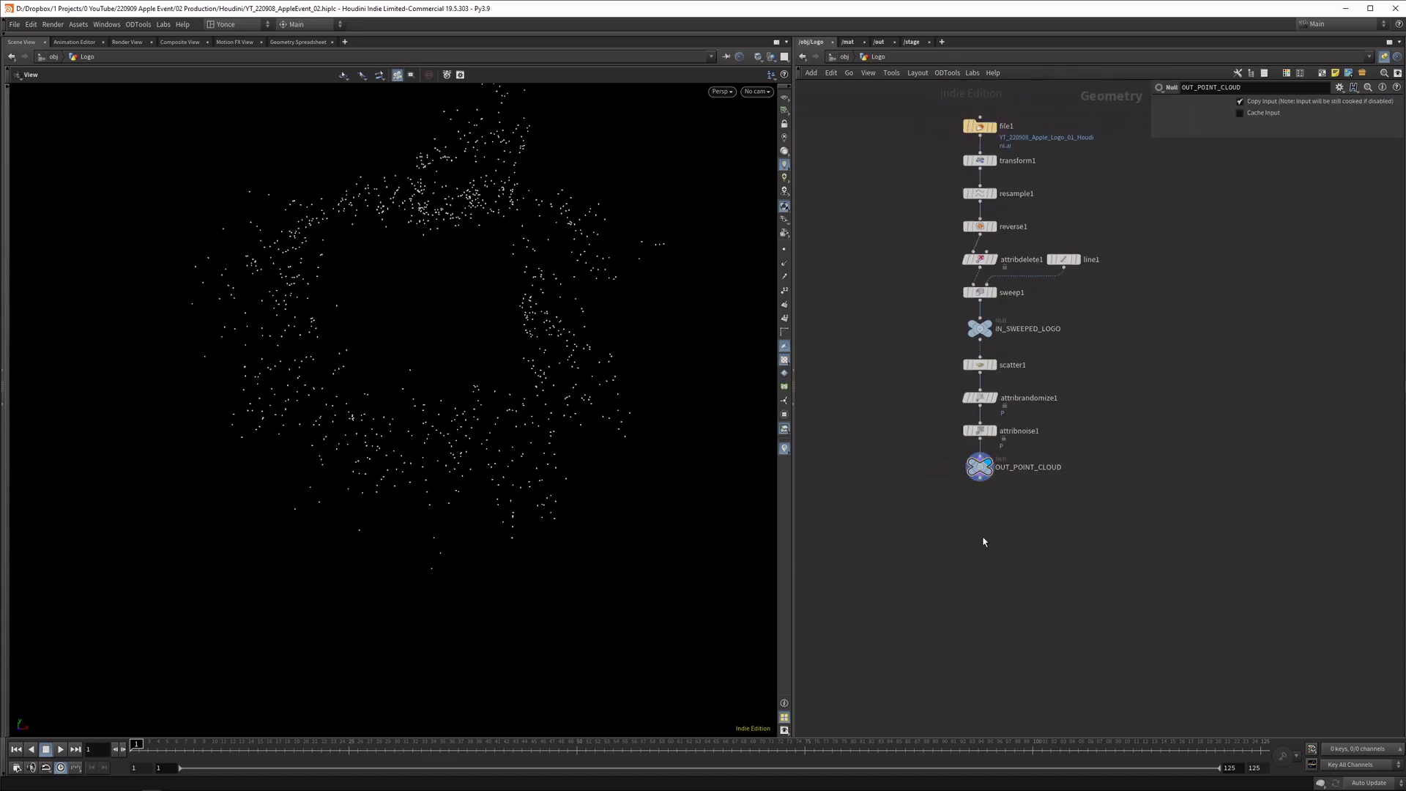
Add a Copy to Points node below OUT_POINT_CLOUD, with the point cloud feeding its target points input
key(Tab)
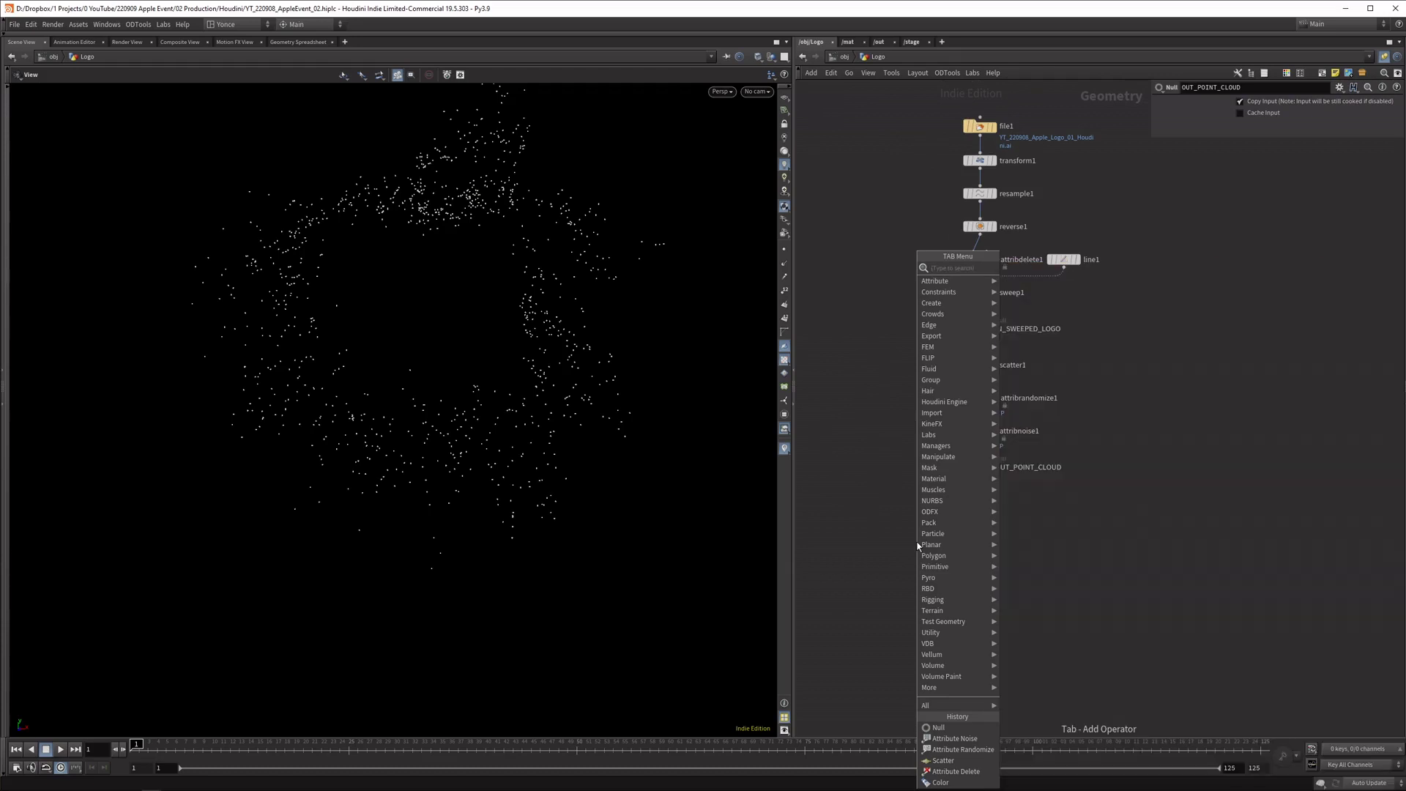
text(copy to p)
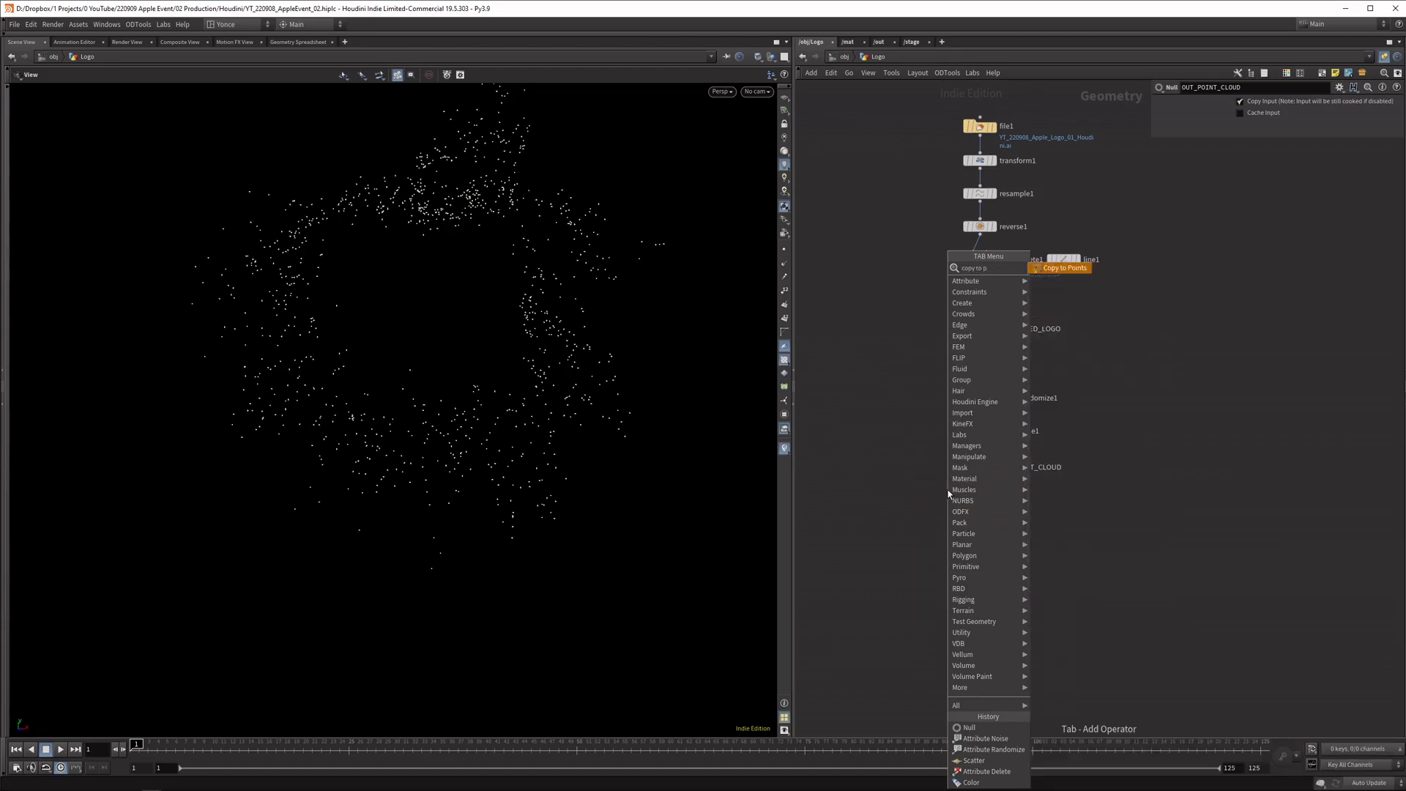
key(Return)
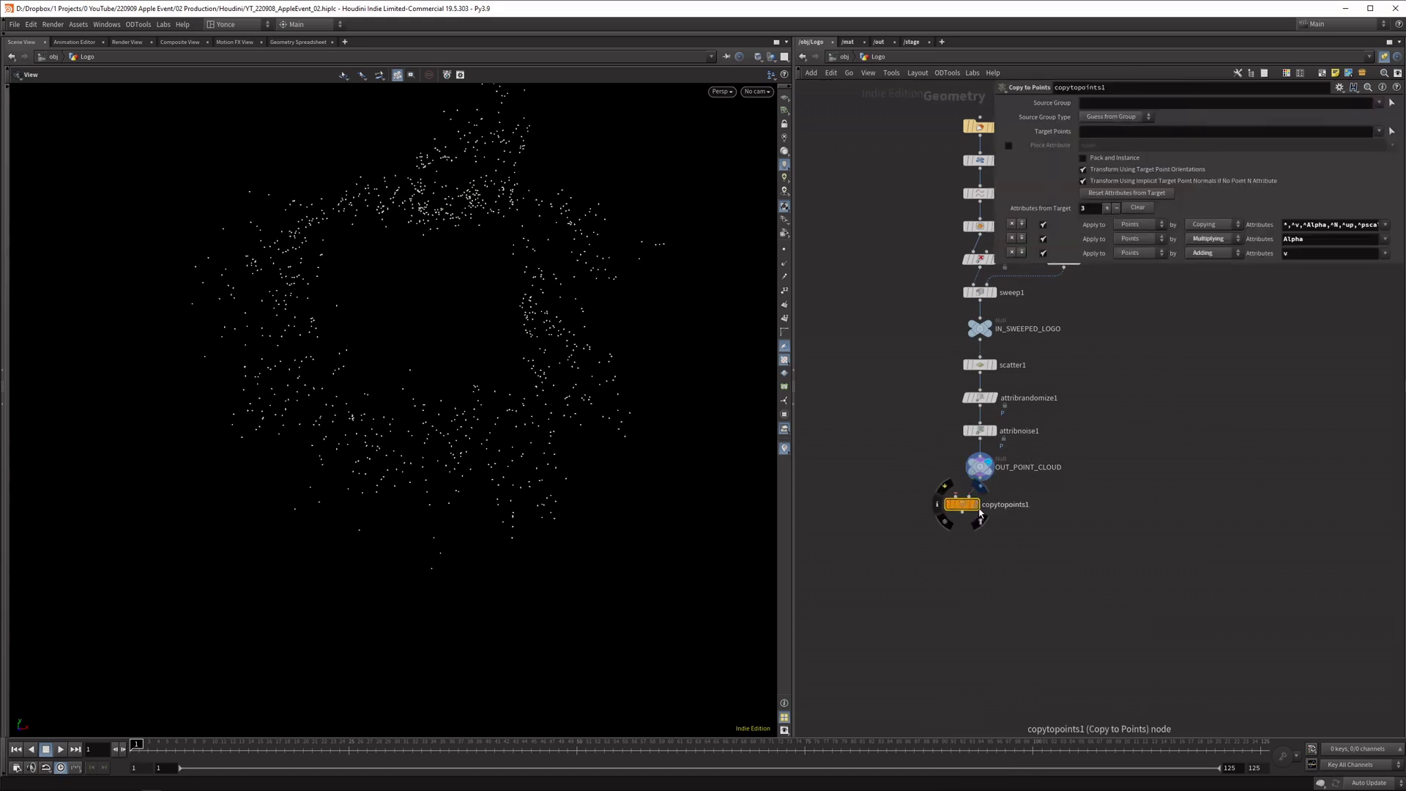
click(960, 505)
Add a Sphere node beside OUT_POINT_CLOUD, set its primitive type to Primitive and reset its radius to 1 on all axes
key(Tab)
text(sph)
key(Return)
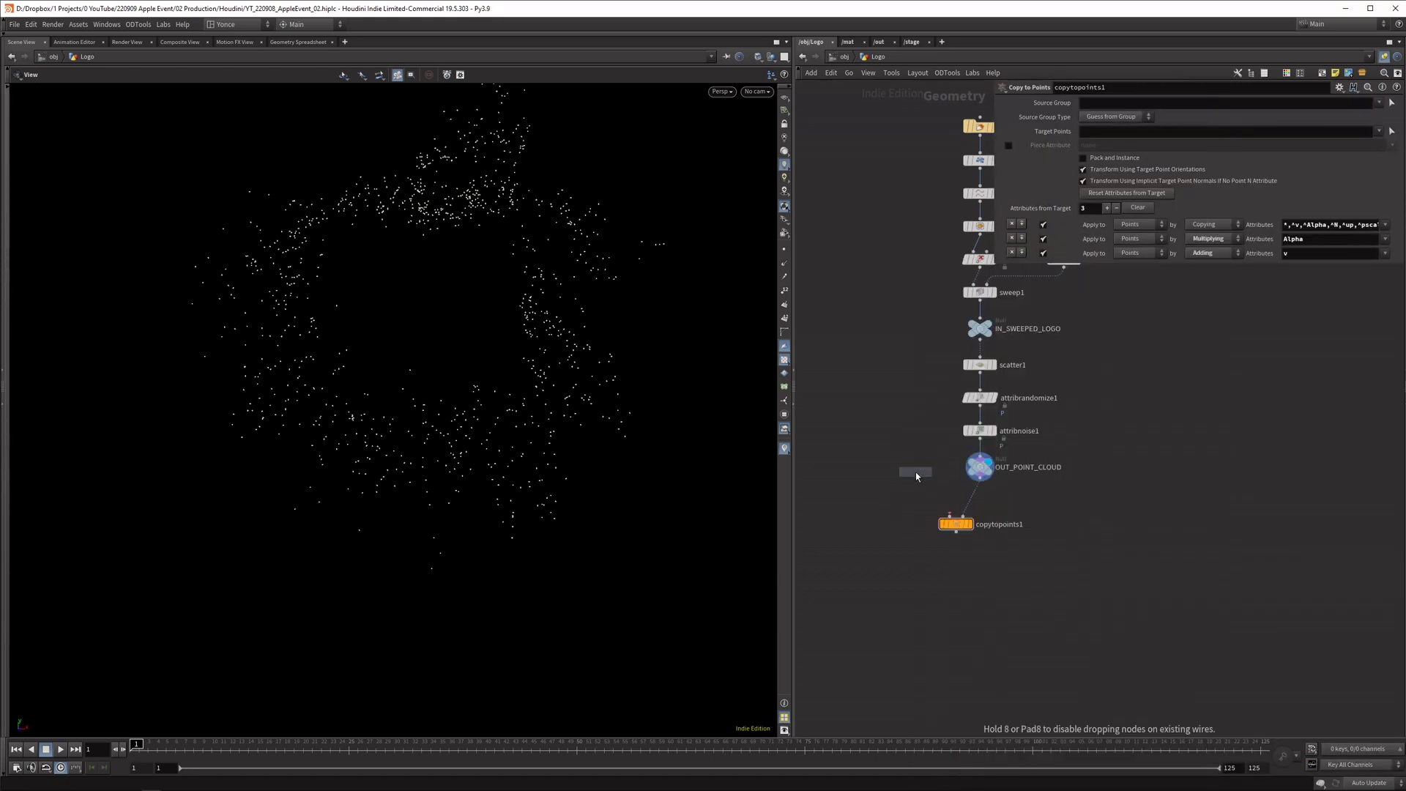
click(908, 469)
click(1314, 102)
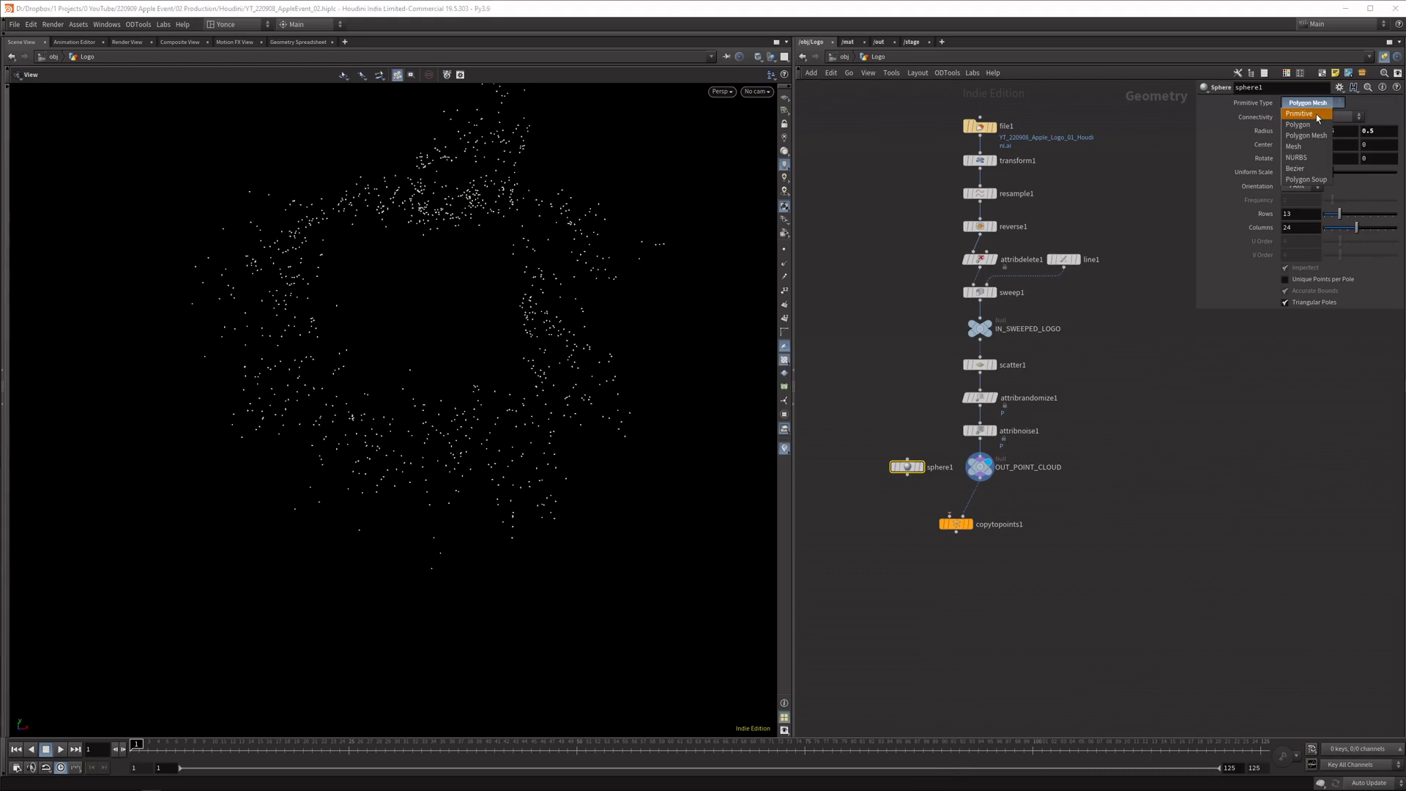
click(1308, 101)
ctrl+middle_click(1267, 131)
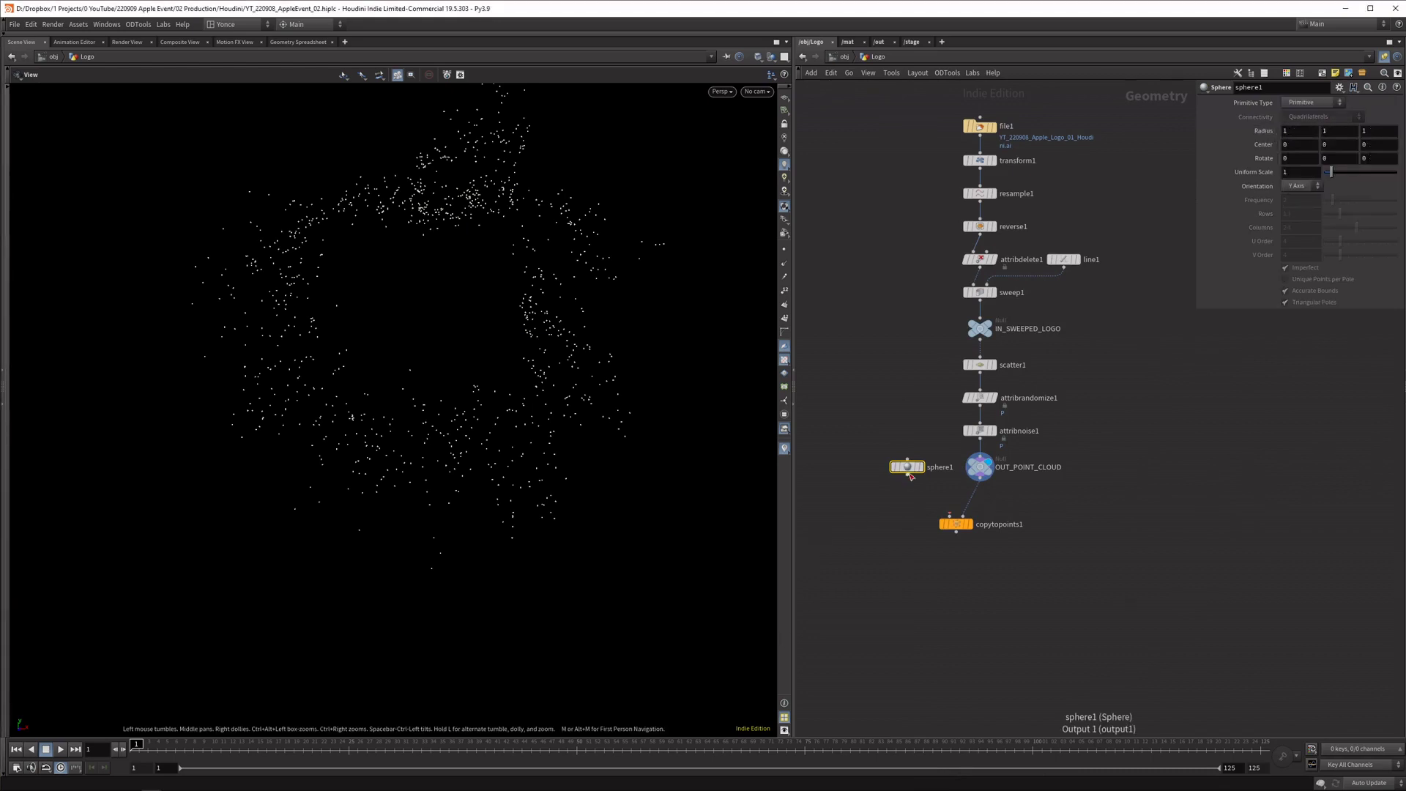
Connect the sphere to the geometry input of Copy to Points and display the copied result
click(907, 475)
drag(931, 497, 939, 514)
click(969, 524)
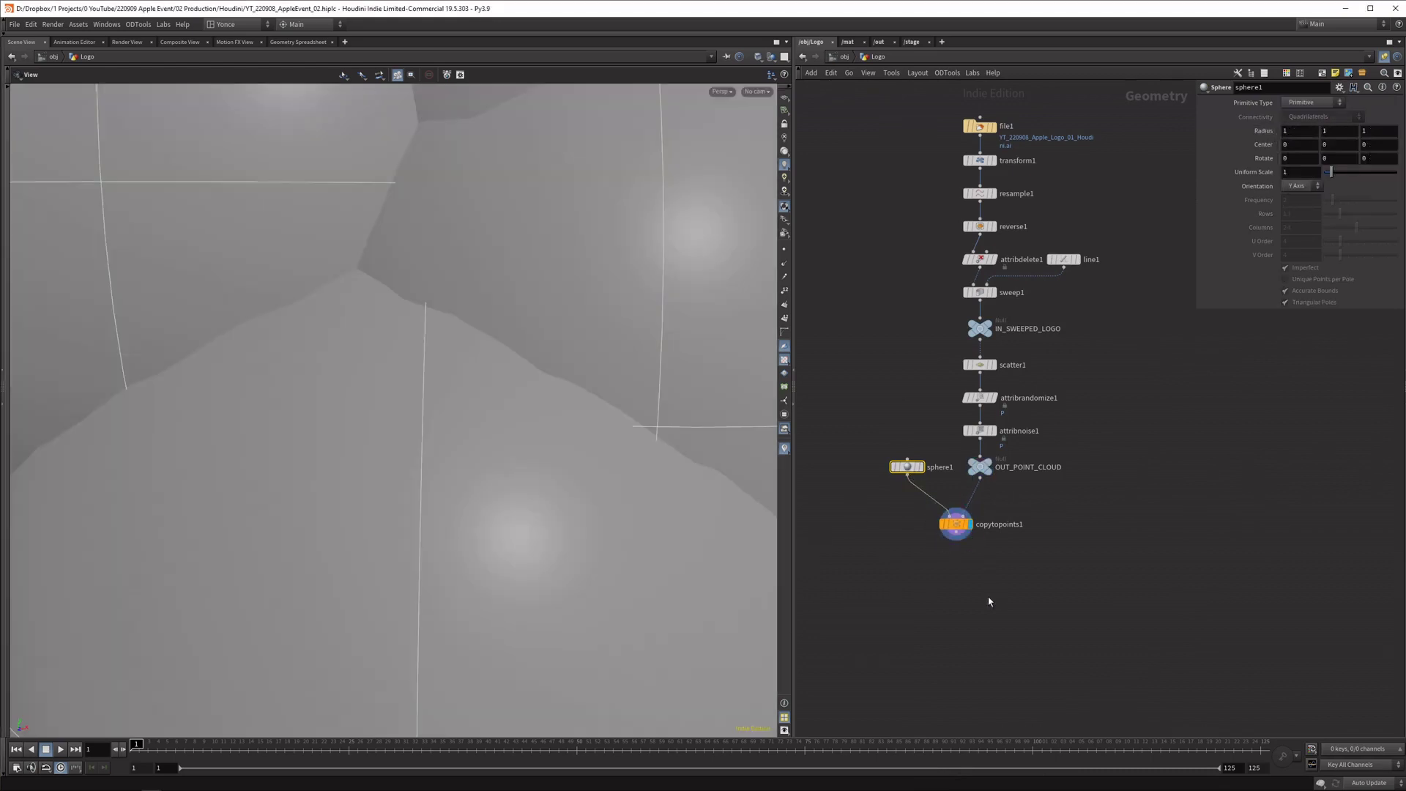
Insert an Attribute Randomize node between OUT_POINT_CLOUD and Copy to Points
key(Tab)
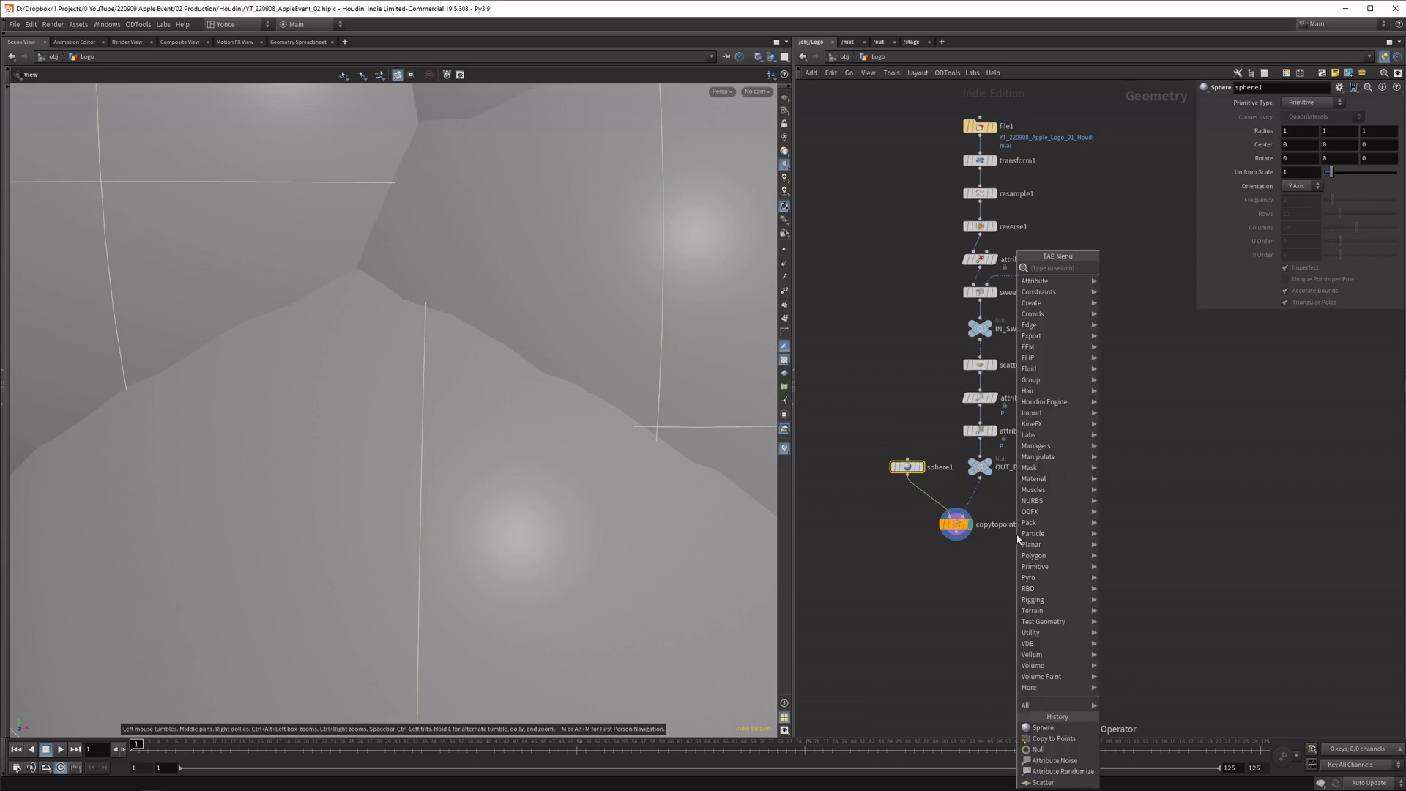
text(line)
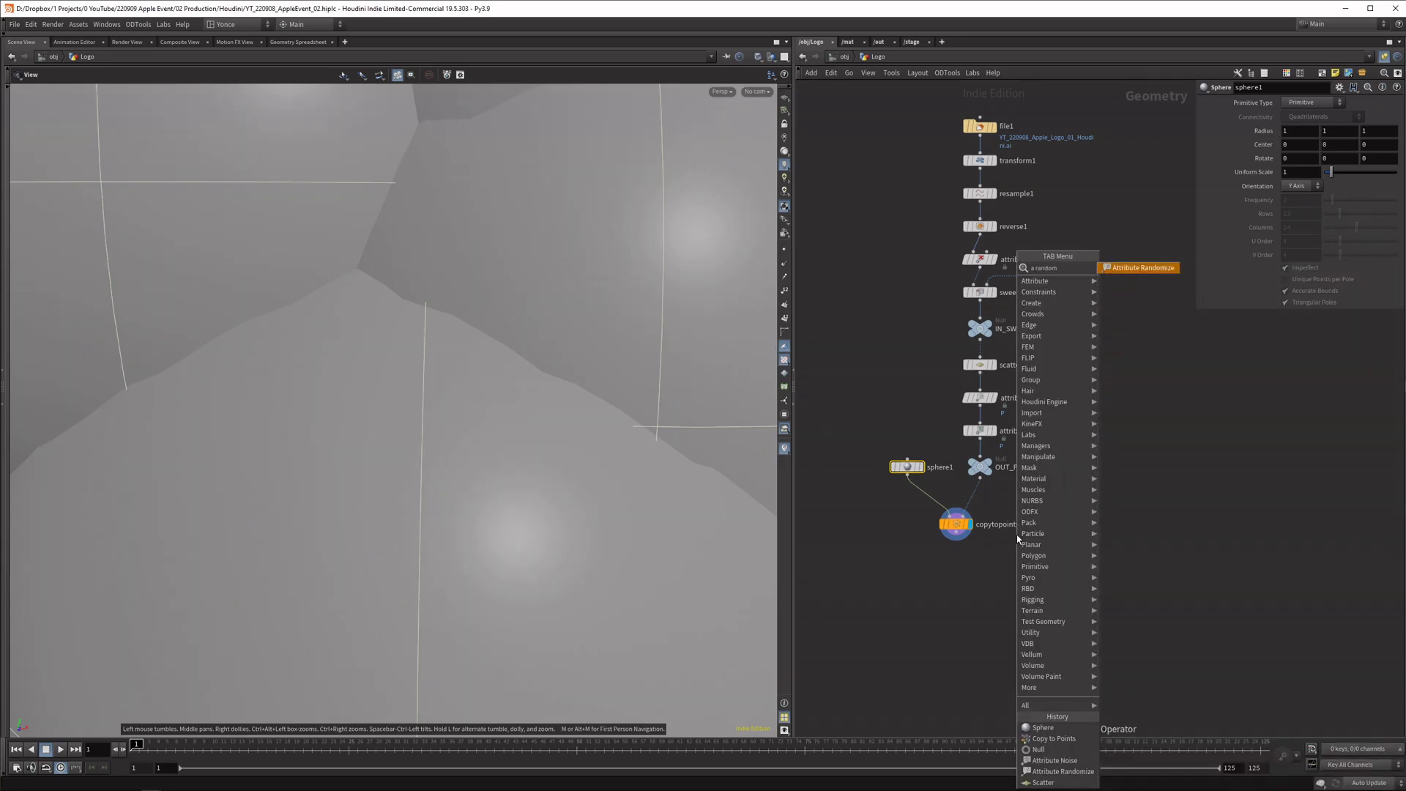
key(Return)
click(977, 503)
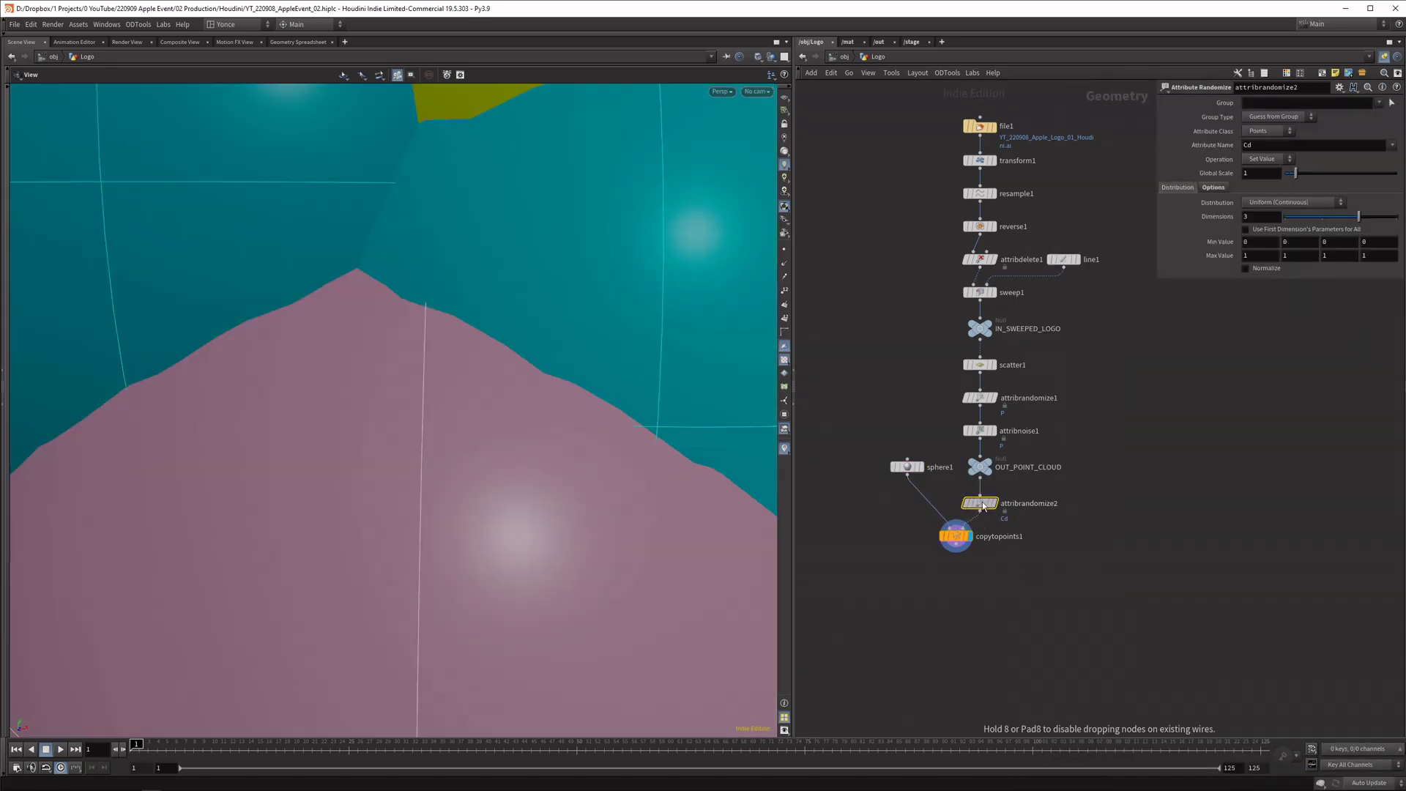
Set the new randomize node's attribute name to pscale and its dimensions to 1
click(1281, 147)
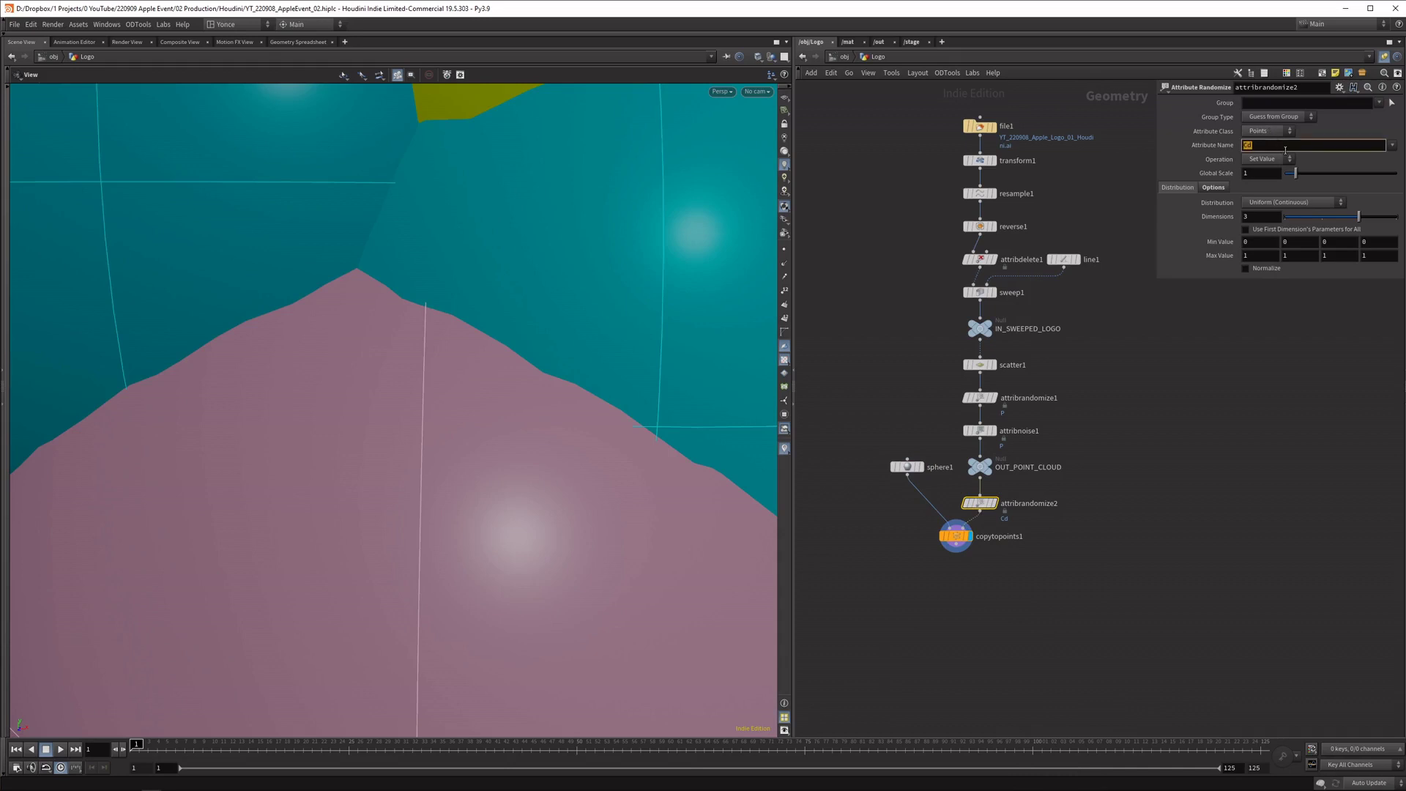
text(pscale)
key(Return)
drag(1359, 217, 1285, 217)
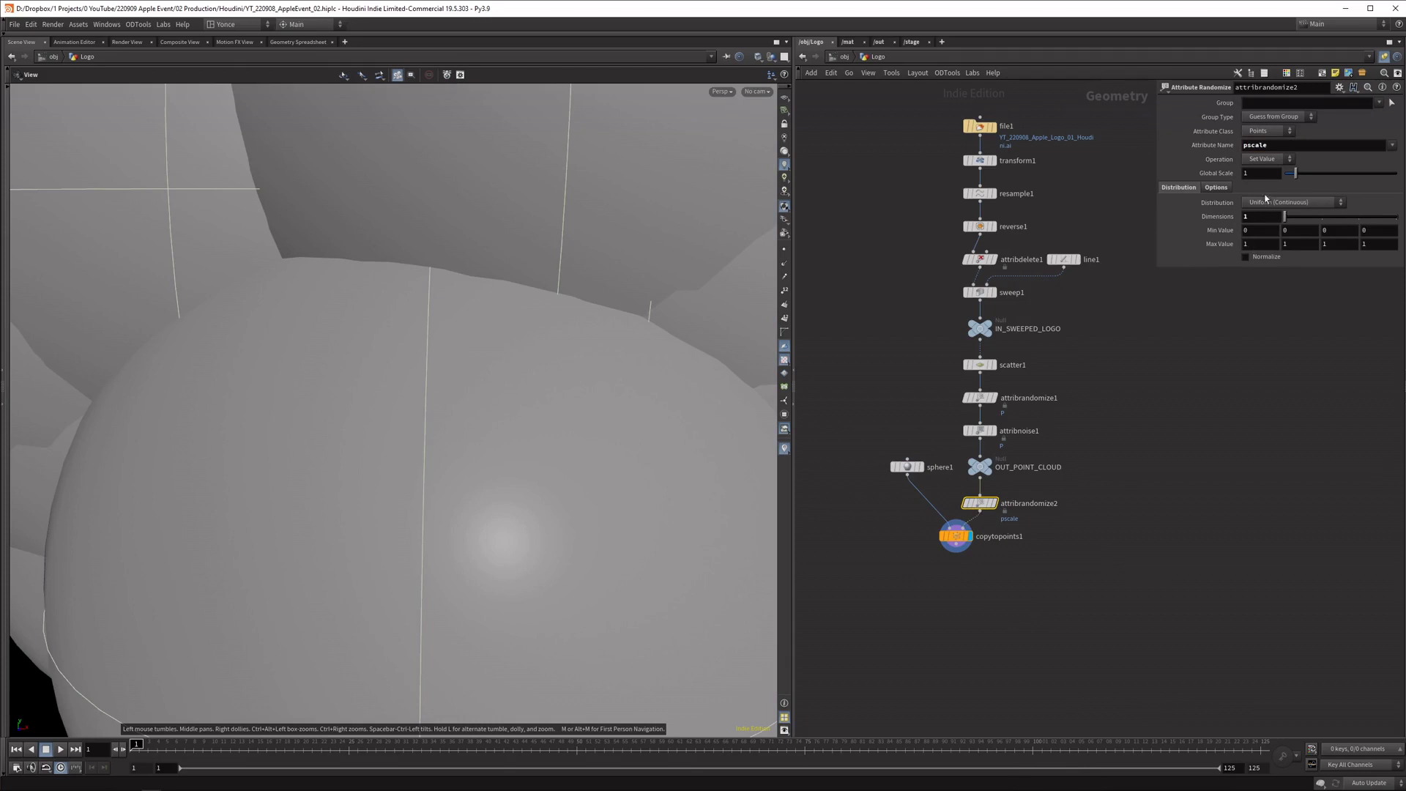
Switch the pscale distribution to Custom Ramp, enable both fit values and set Fit Value 1 To to 0.01
click(1266, 201)
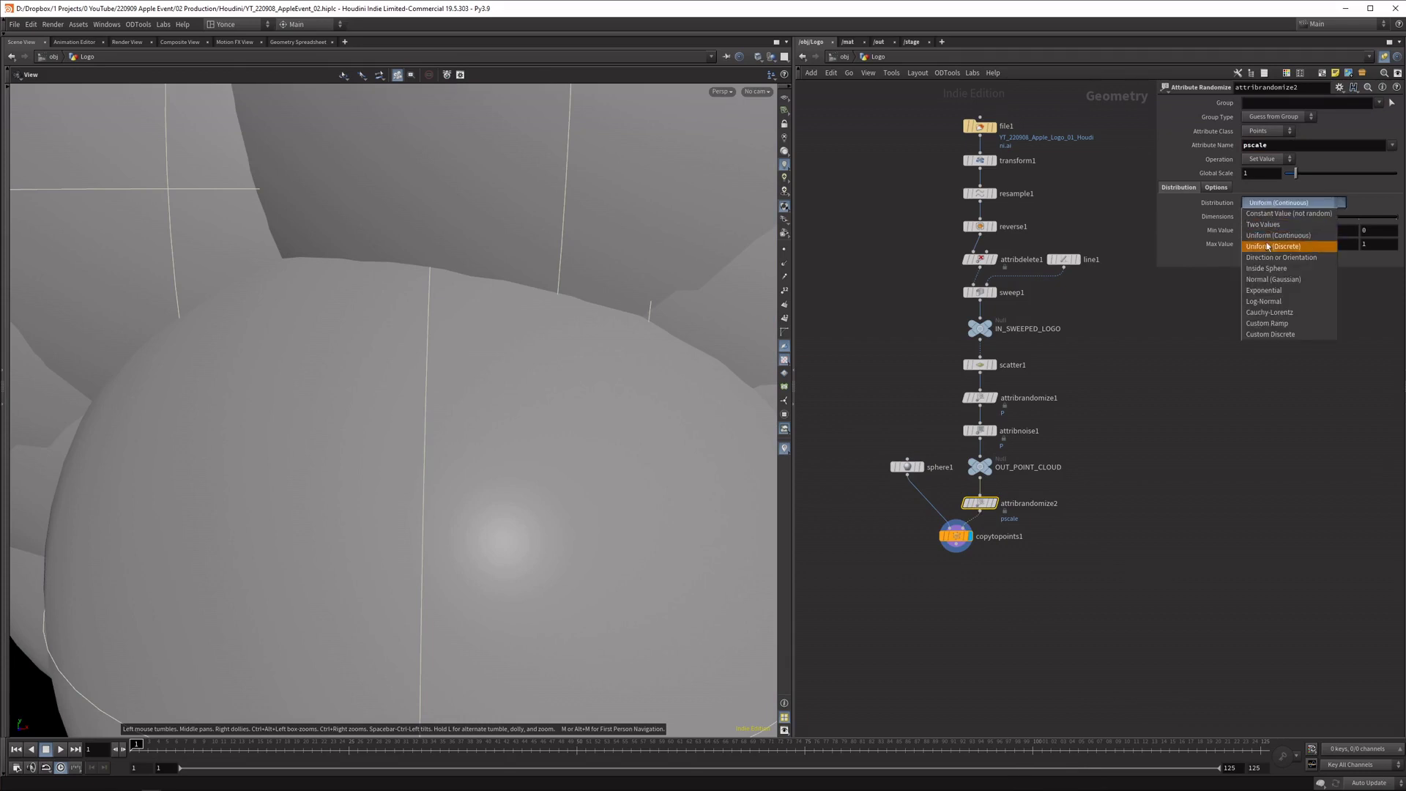
click(1291, 324)
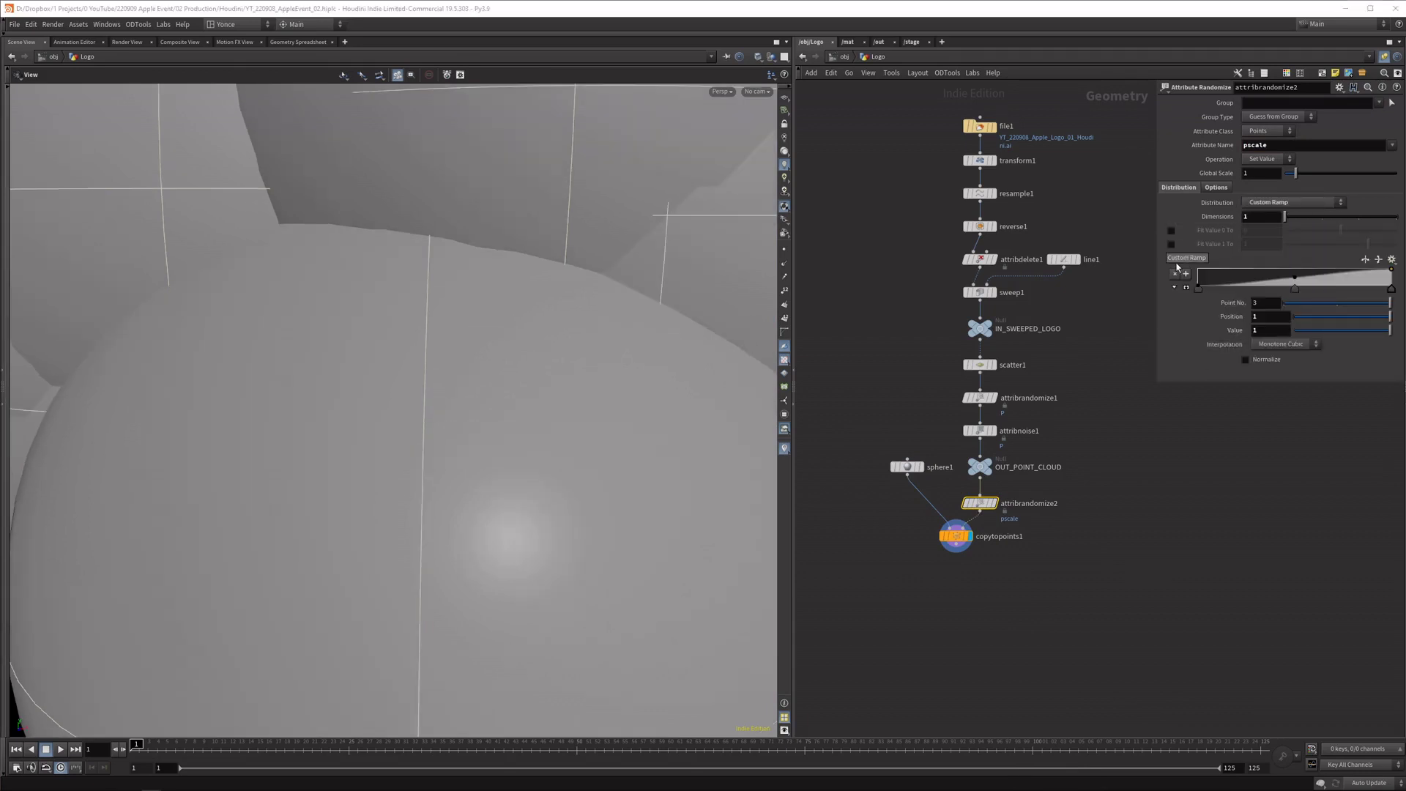
click(1172, 231)
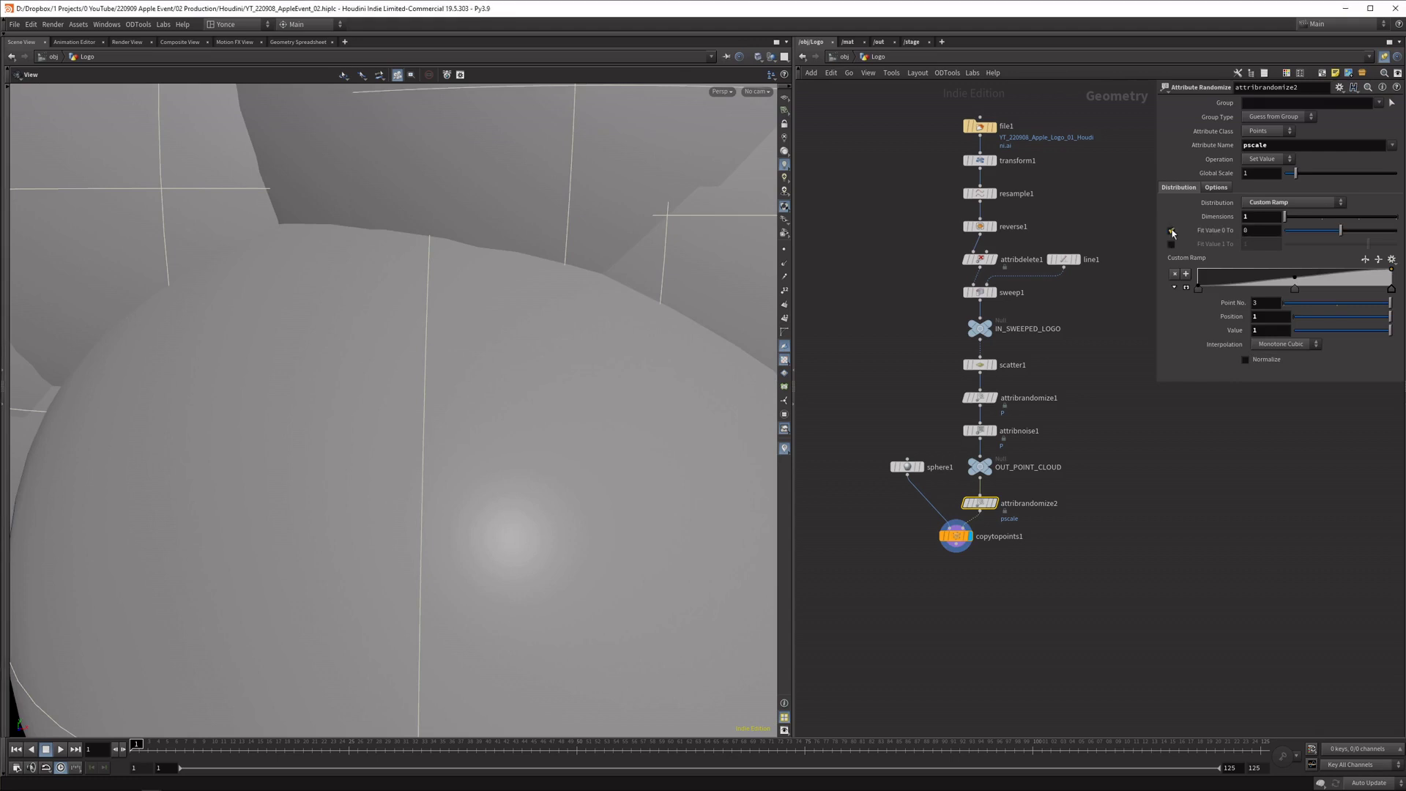
click(1171, 246)
click(1257, 244)
text(0.01)
key(Return)
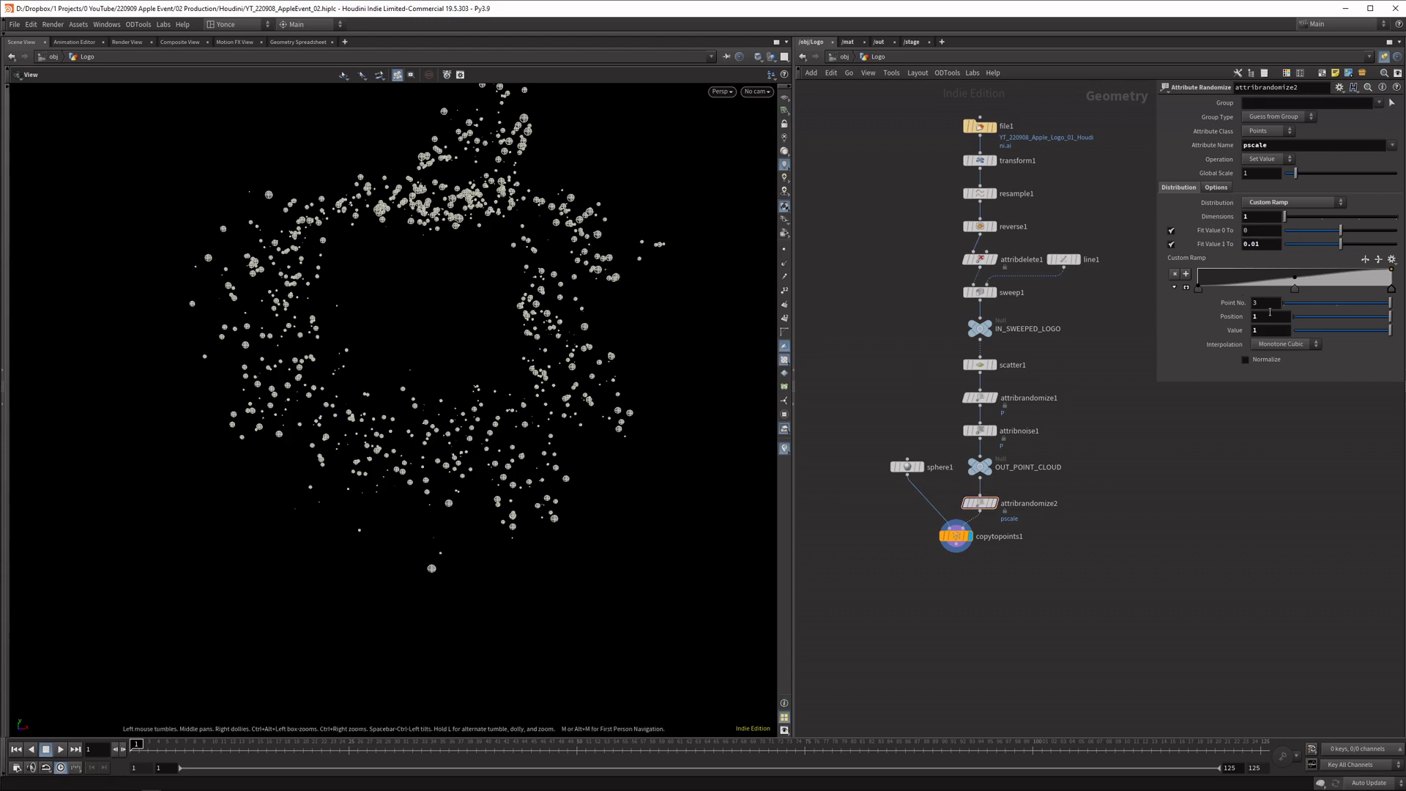
Set Fit Value 0 To to 0.0025 after trying 0.005 as the minimum sphere size
click(1273, 233)
key(Return)
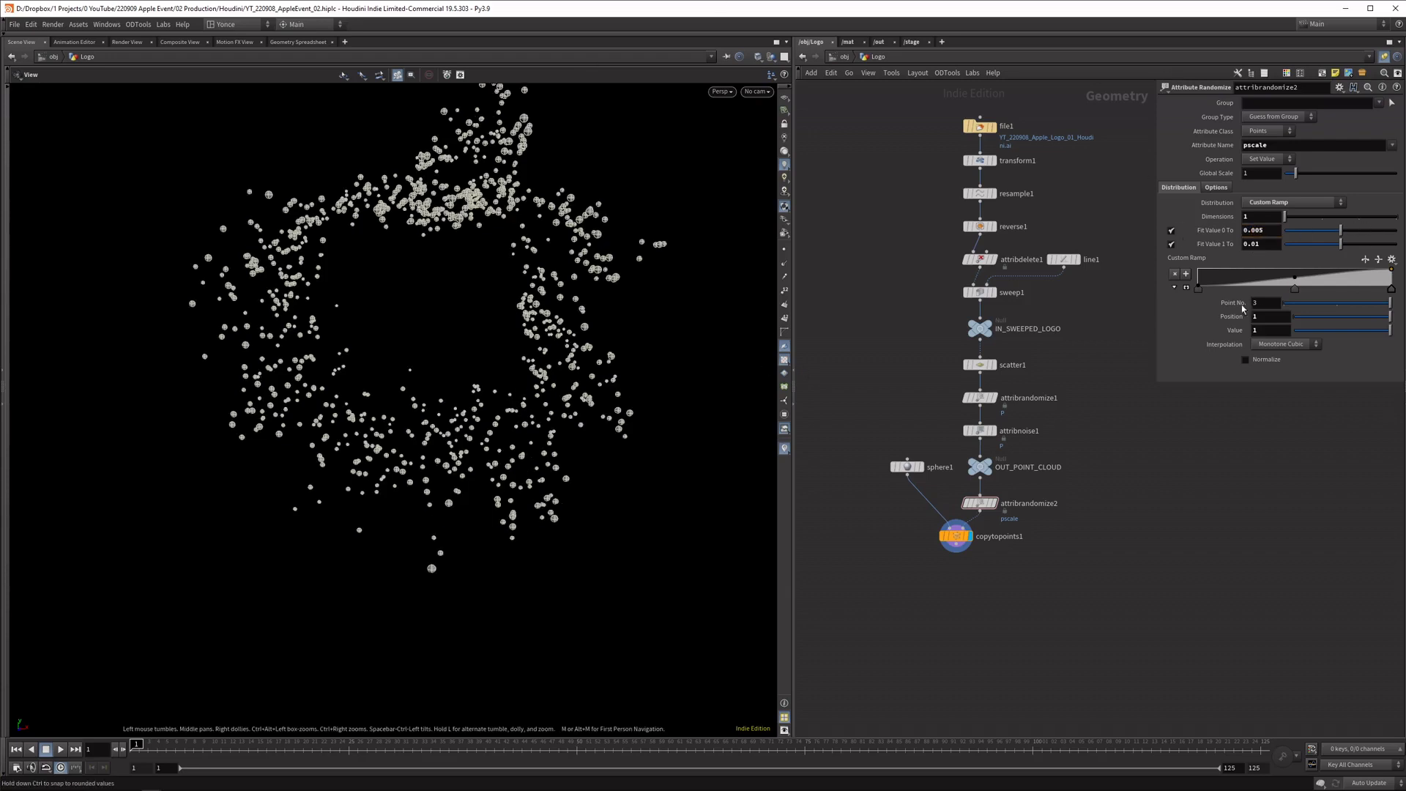
click(1272, 233)
text(25)
key(Return)
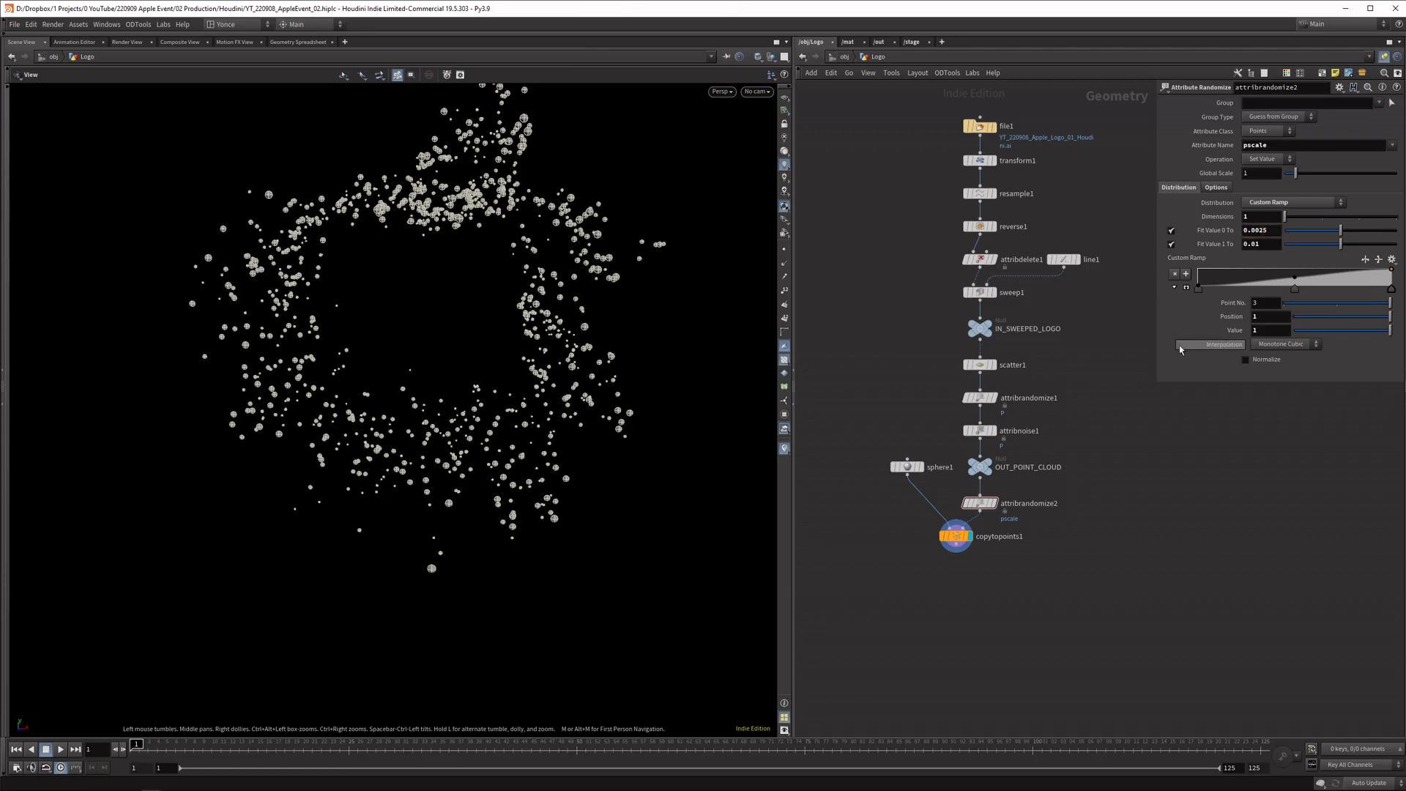
Set the interpolation of the custom ramp to B-Spline
click(1317, 302)
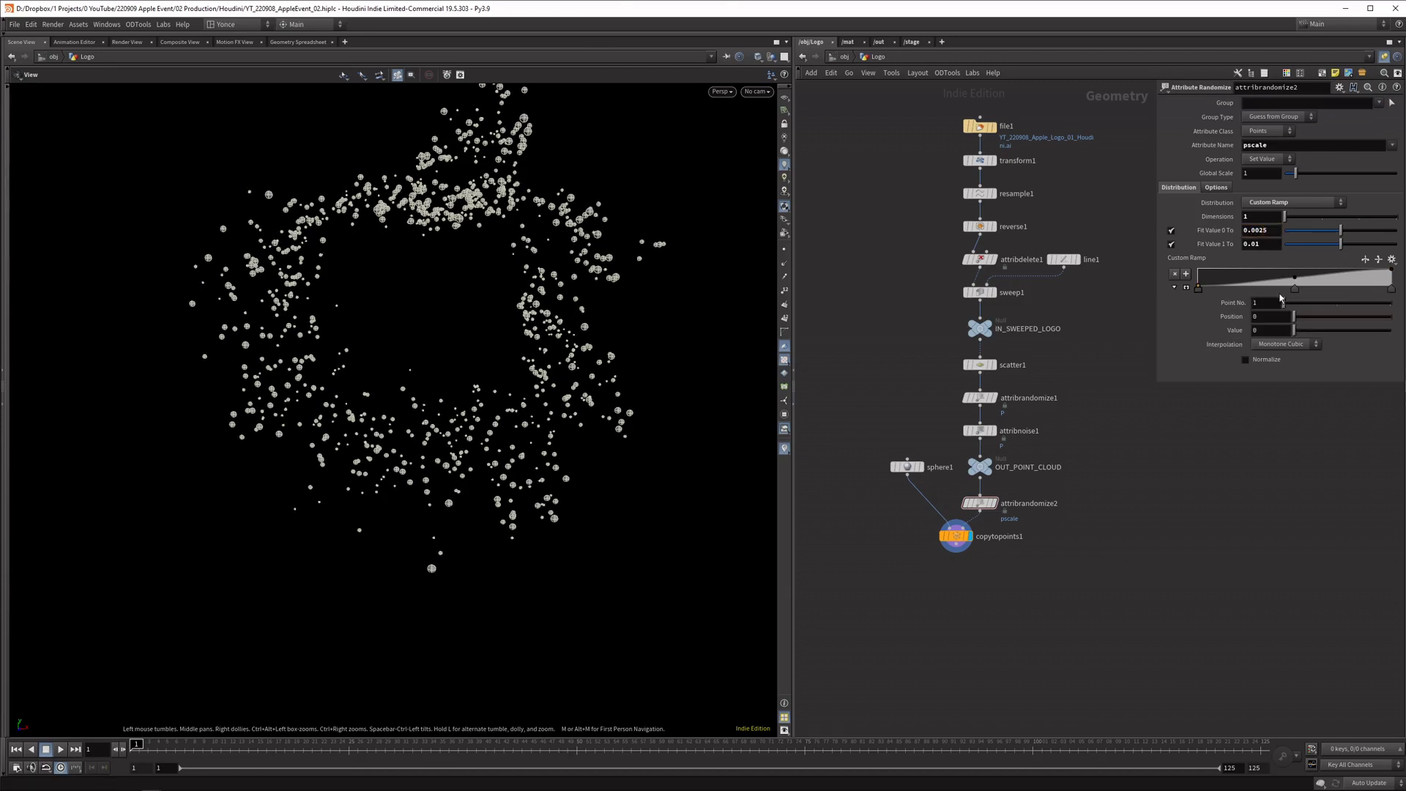
click(1295, 289)
click(1392, 290)
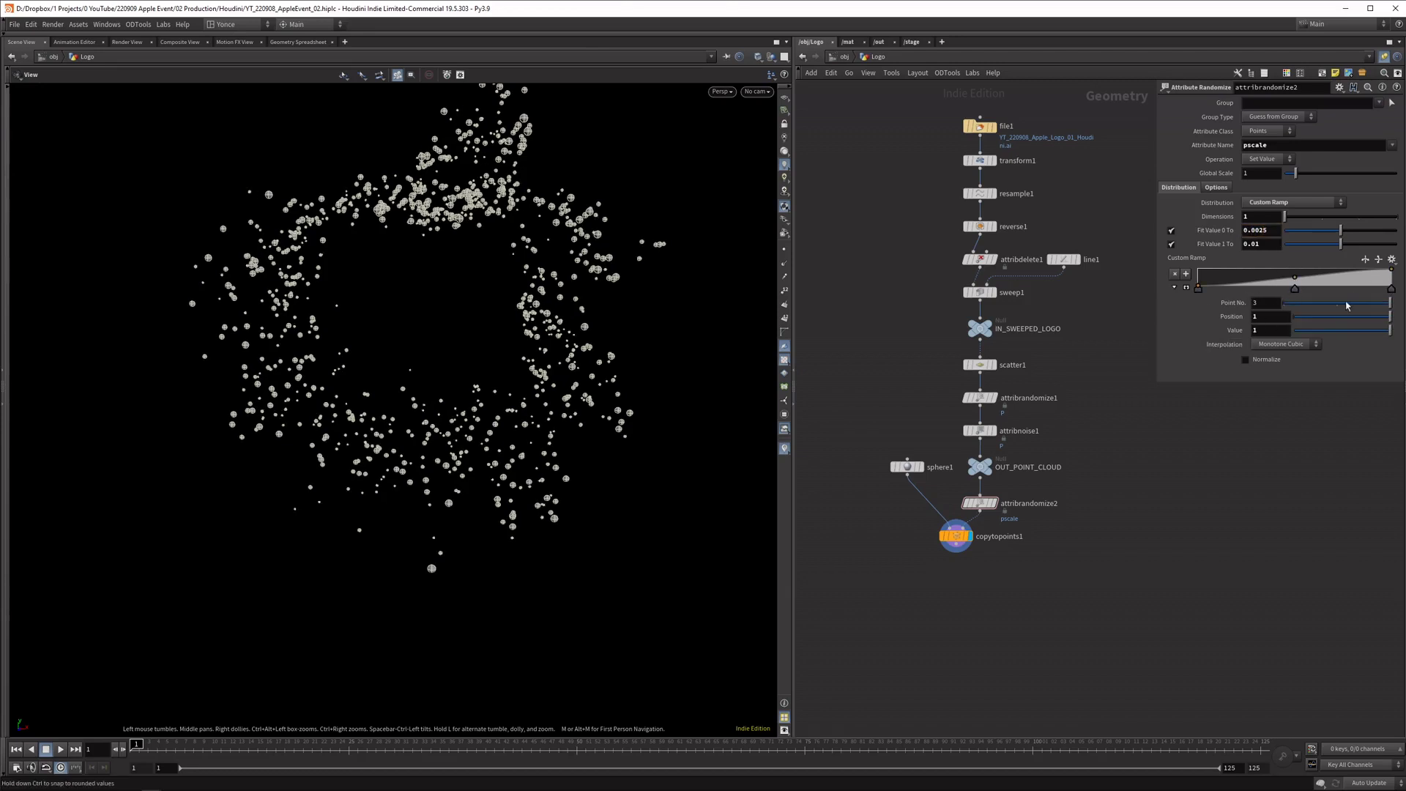
click(1285, 344)
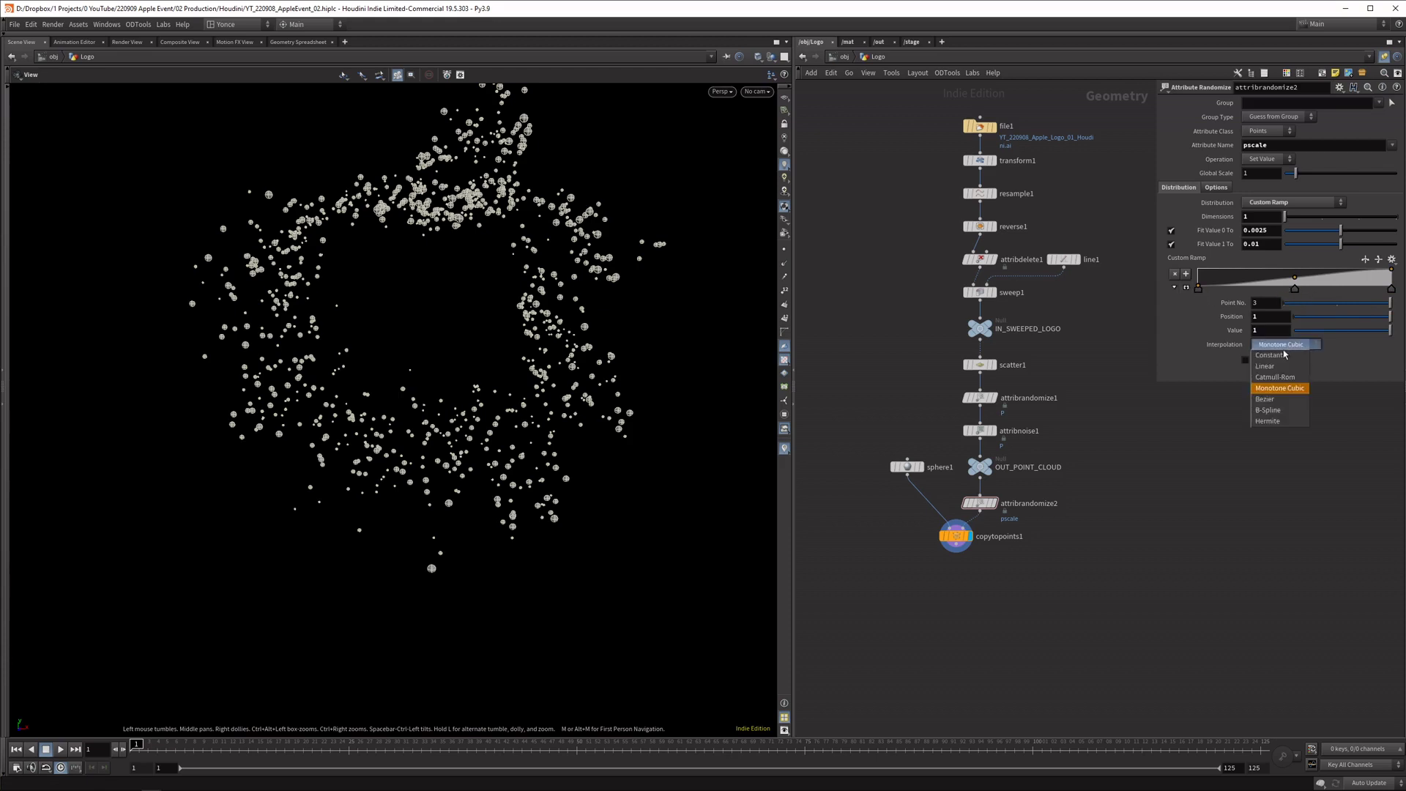
click(1284, 410)
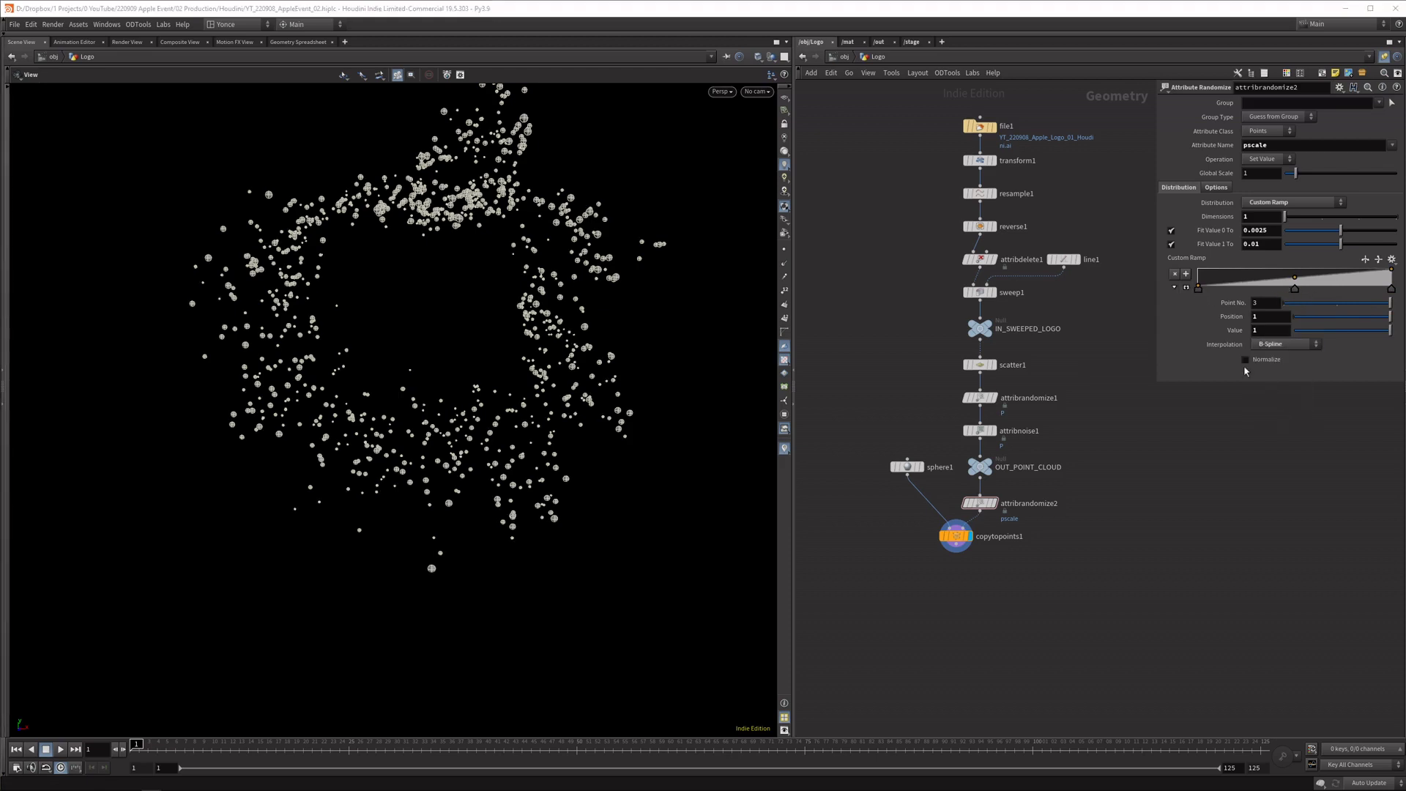
Move the ramp's middle point to position about 0.858 and value 0.166, and save the scene
click(1295, 291)
mouse_move(1296, 292)
mouse_down()
mouse_move(1373, 296)
mouse_move(1312, 331)
mouse_up()
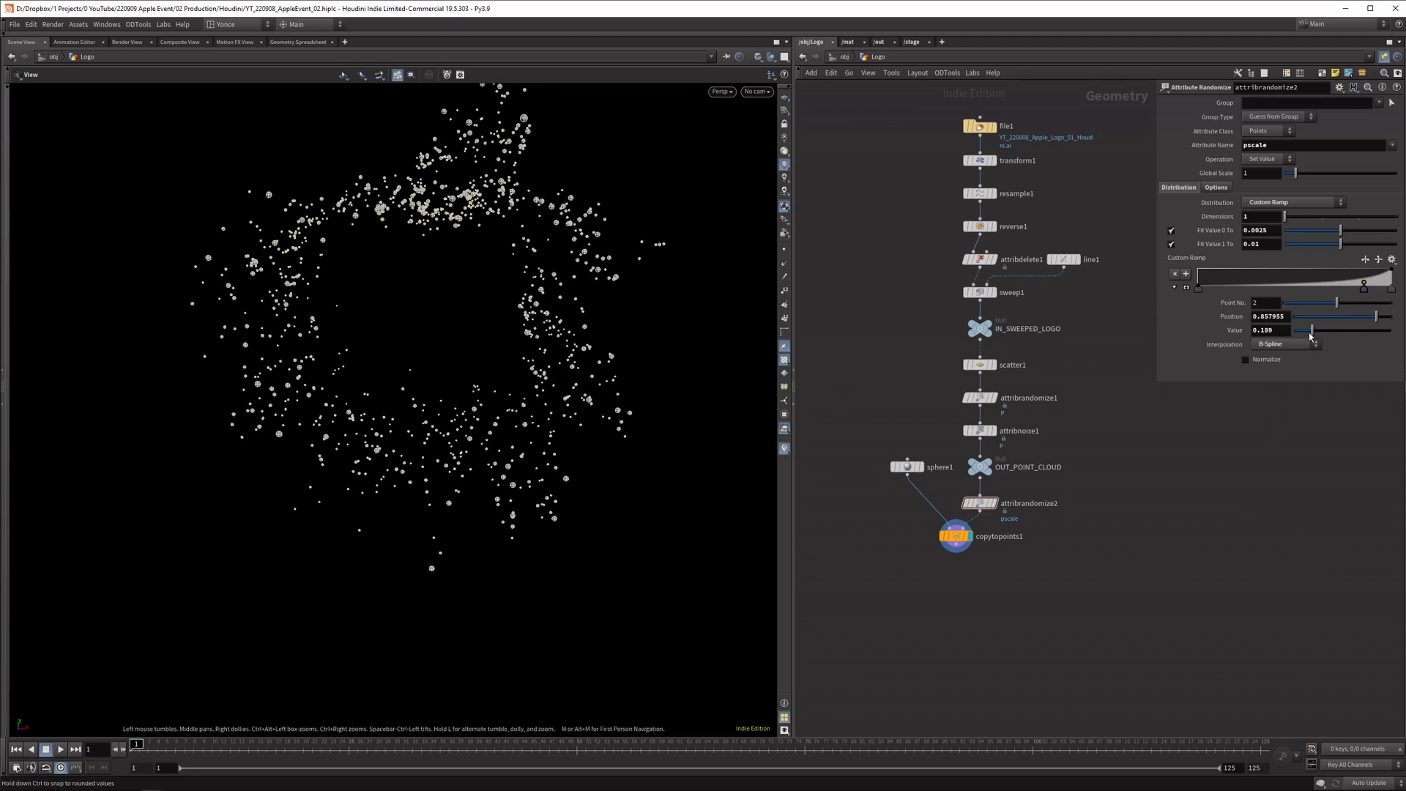
drag(1312, 331, 1313, 332)
scroll(1056, 552, down, 2)
key(ctrl+s)
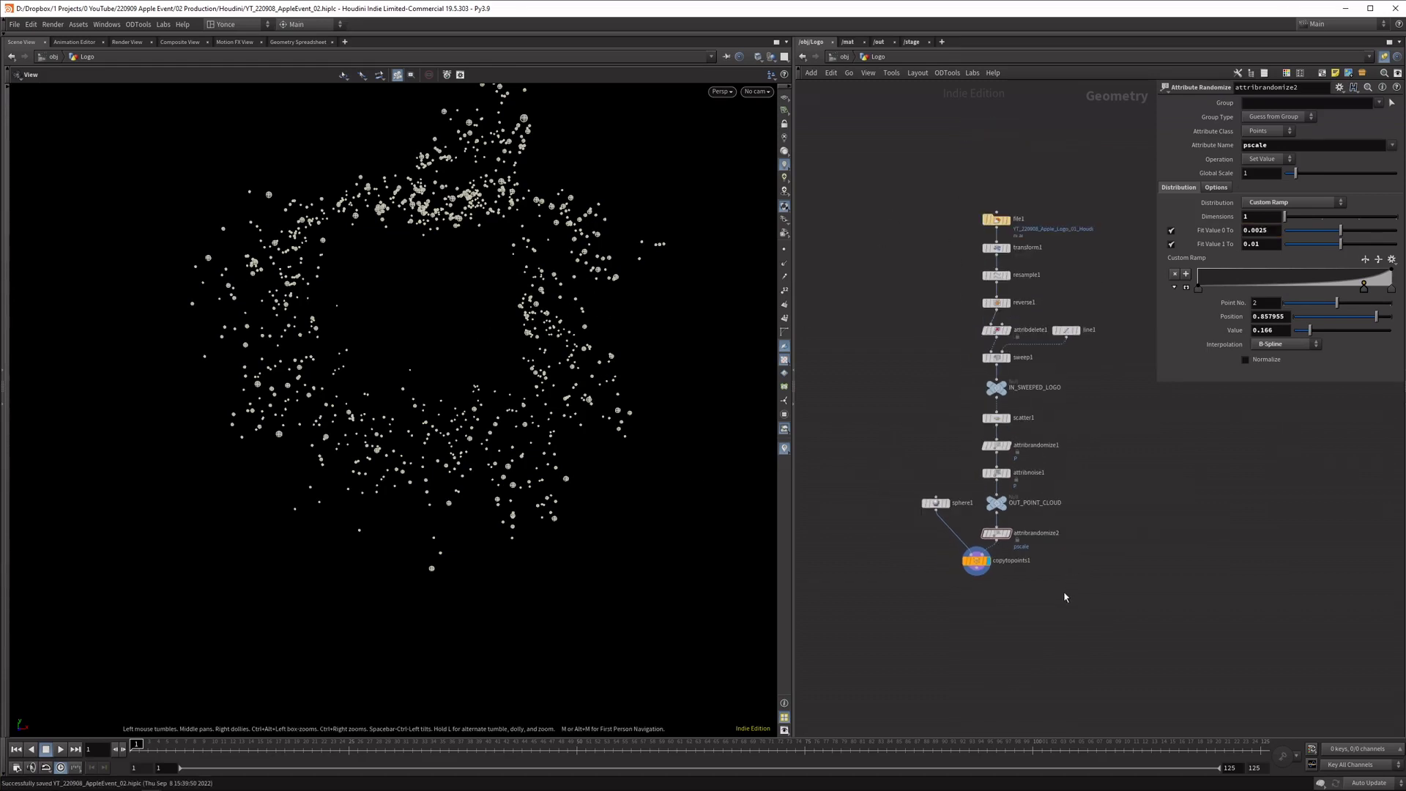
key(Tab)
text(a)
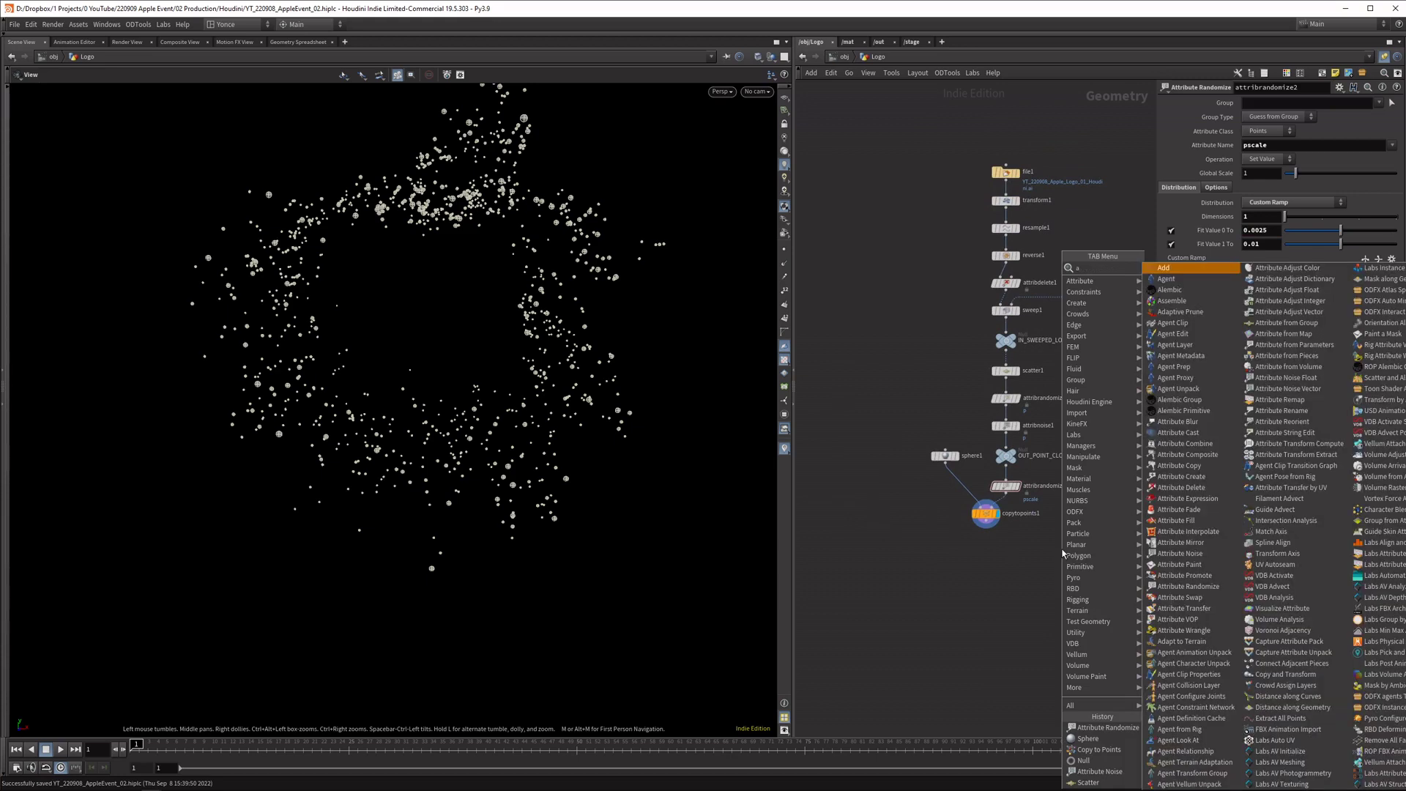
text( random)
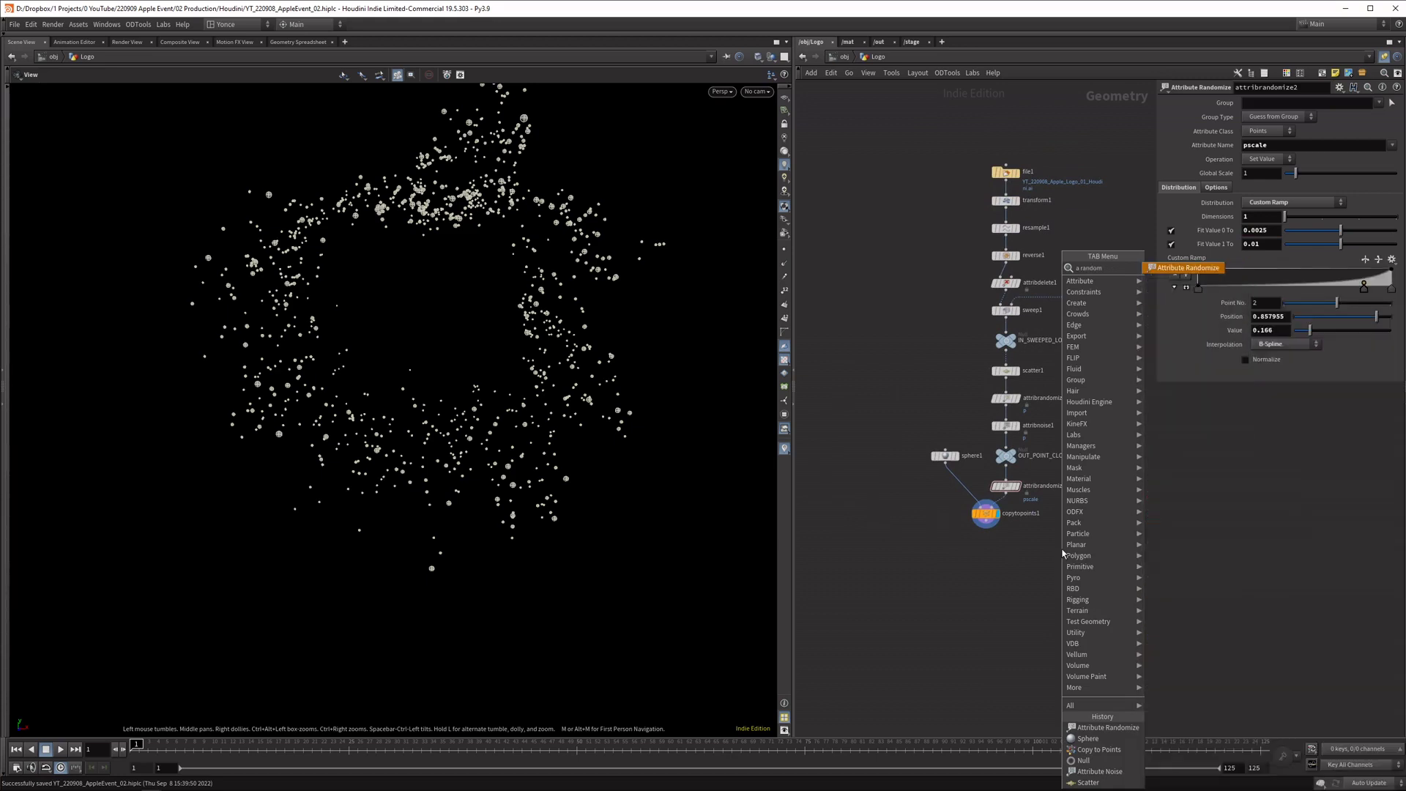
key(Return)
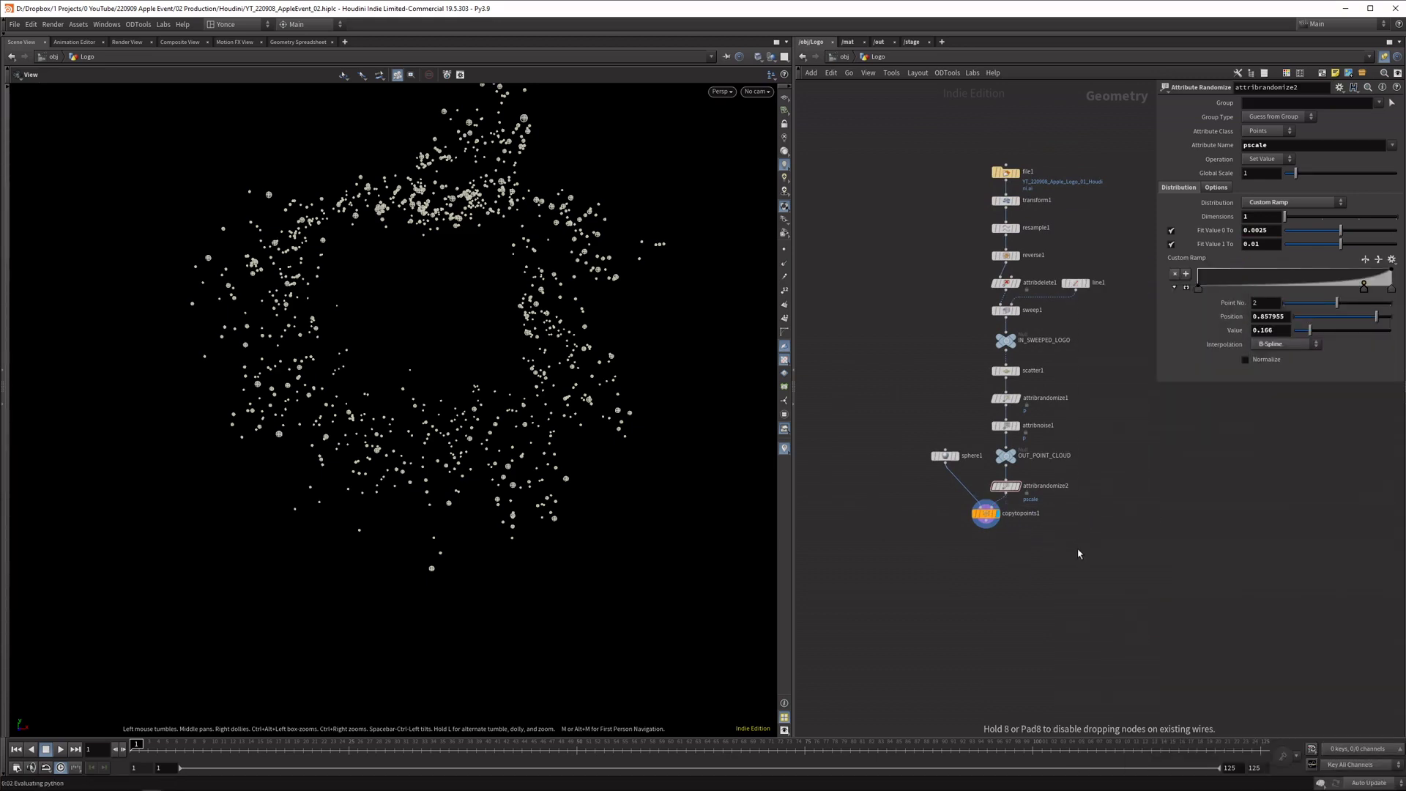
click(1016, 578)
key(Delete)
Insert a Color node between attribrandomize2 and the point input of copytopoints1
key(Tab)
text(color)
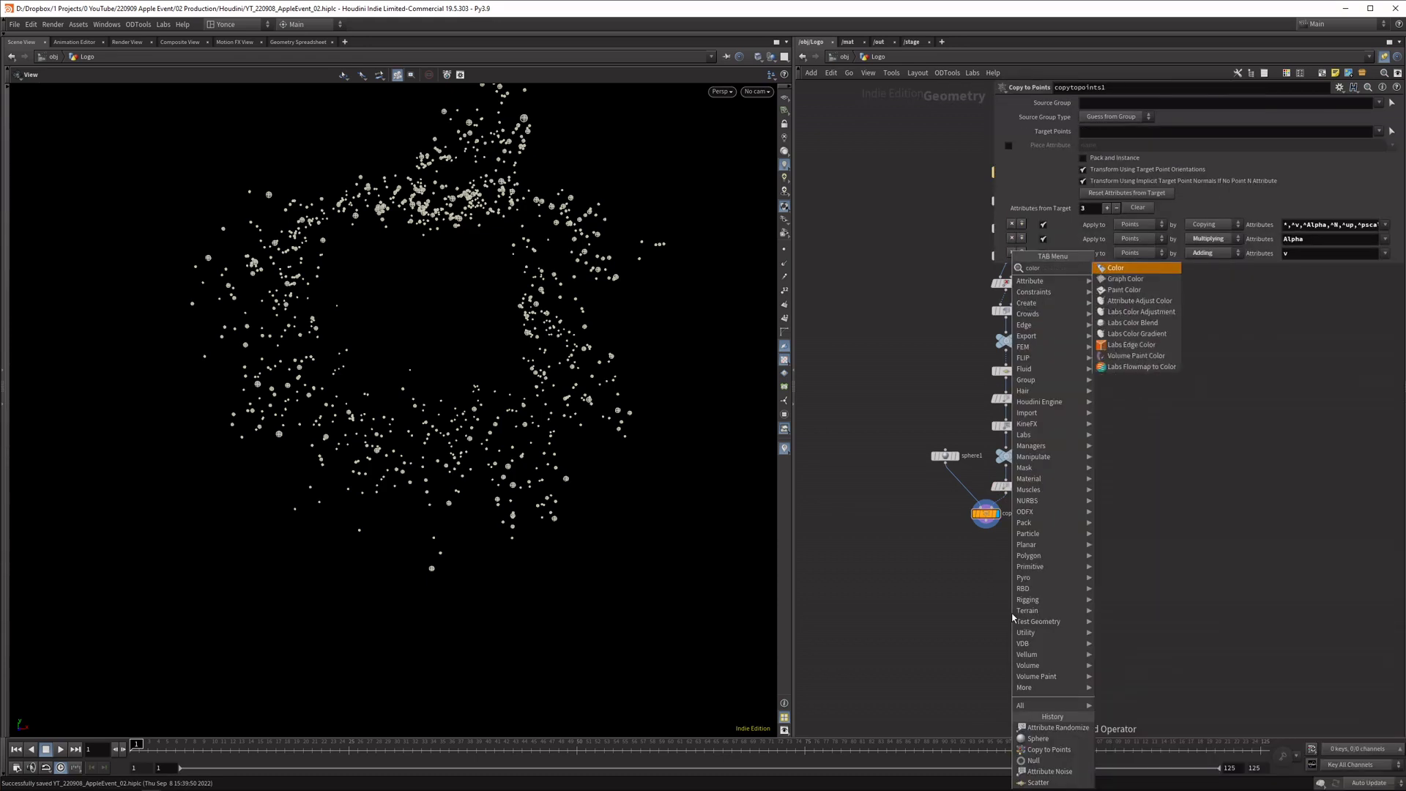
key(Return)
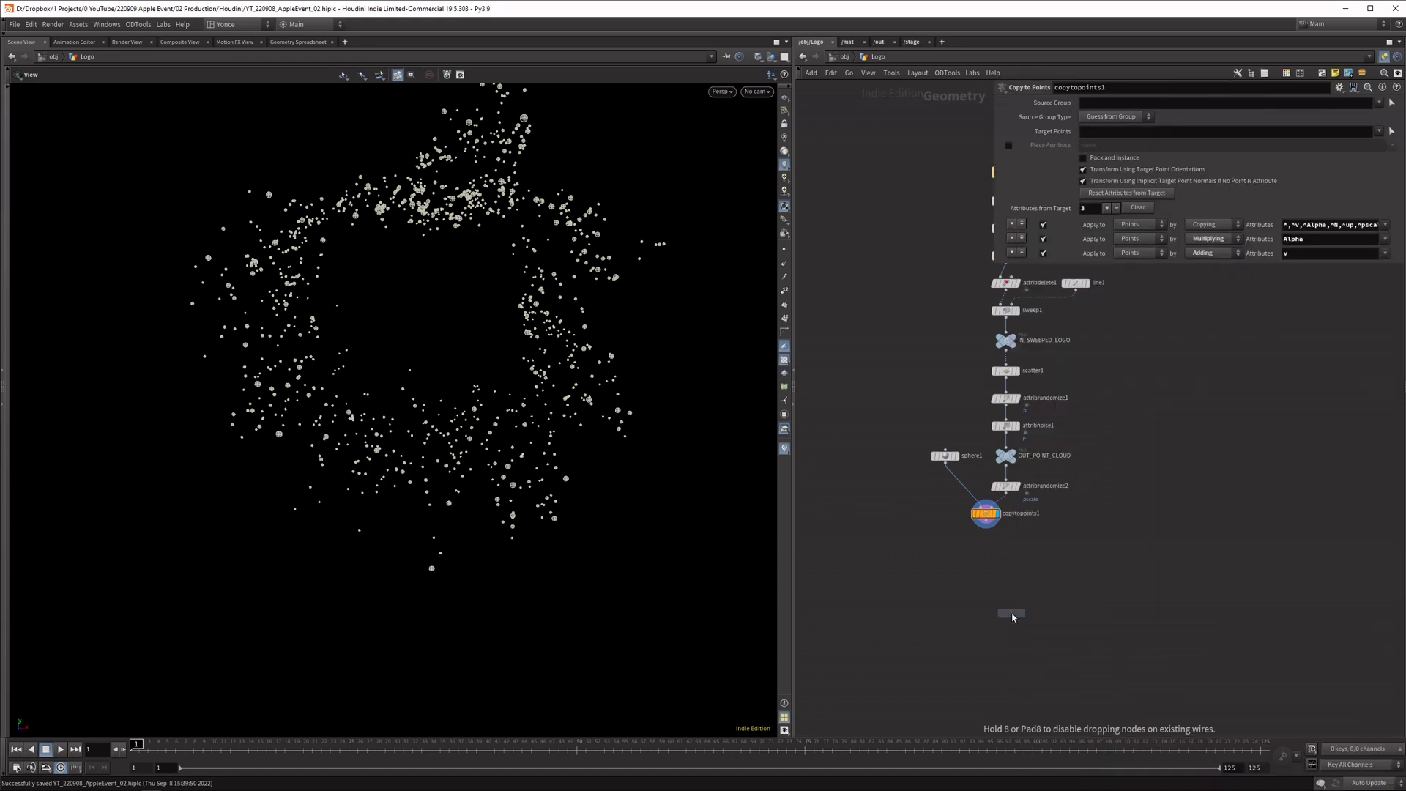
click(1002, 506)
Set the Color node's Color Type to Ramp from Attribute and its Attribute to P
click(1267, 157)
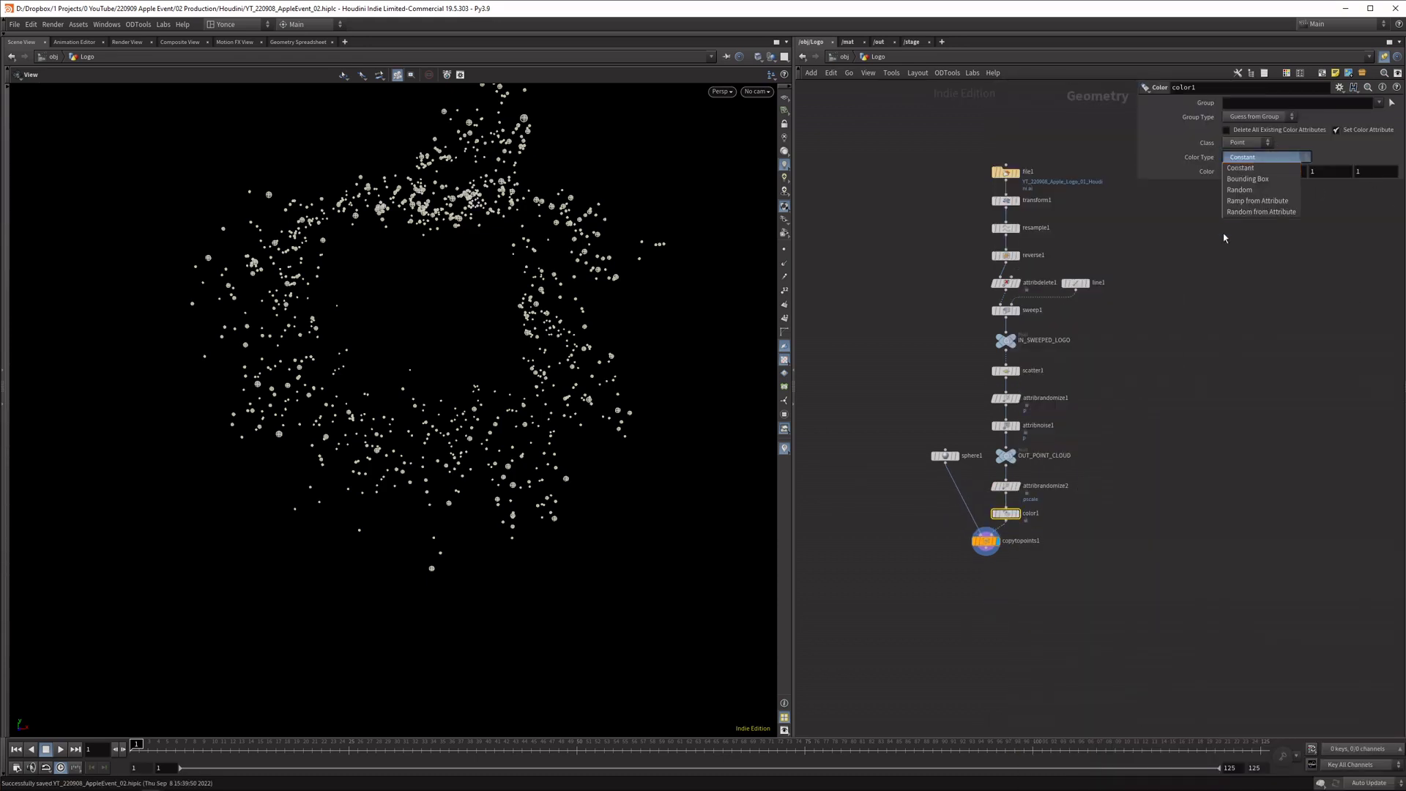
click(1300, 205)
click(1247, 172)
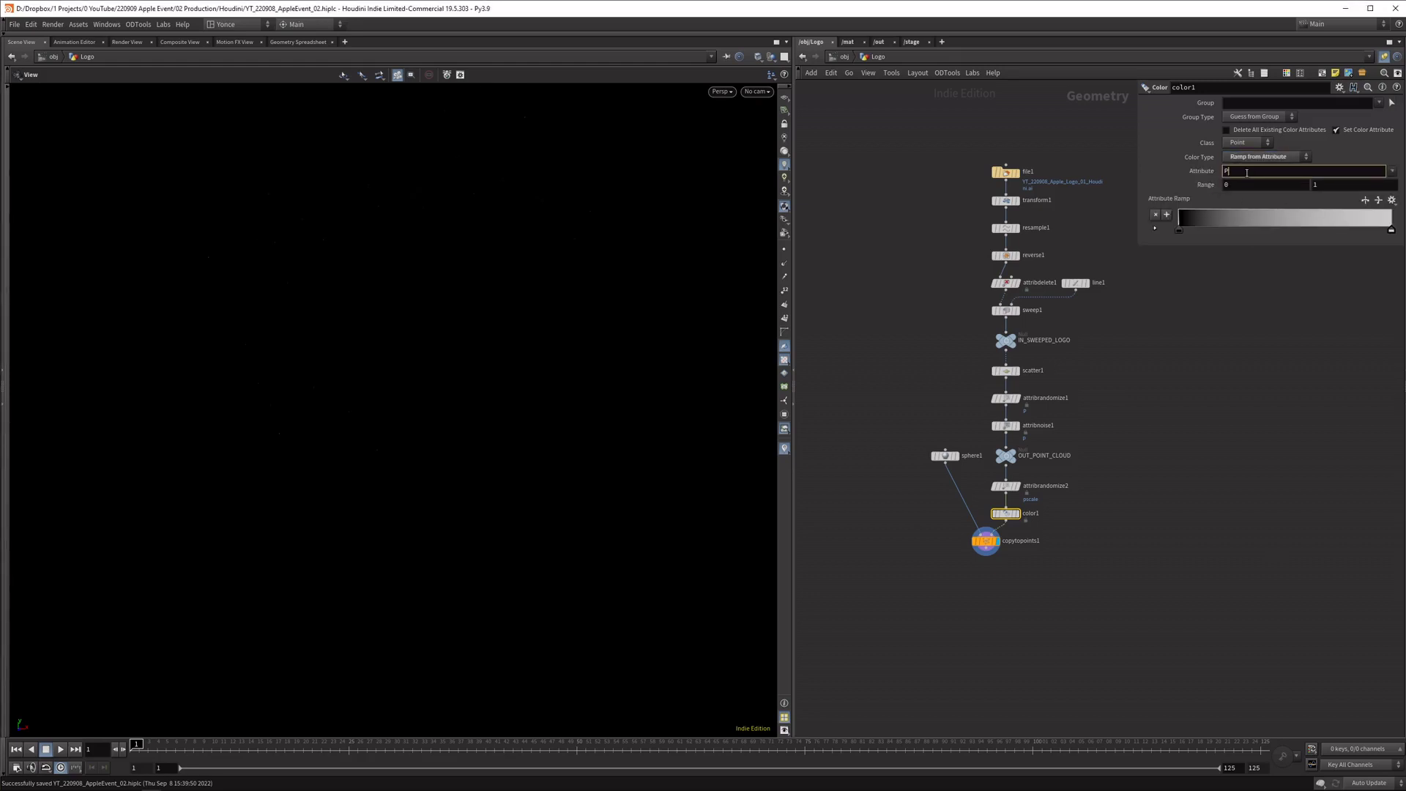
text(P)
key(Return)
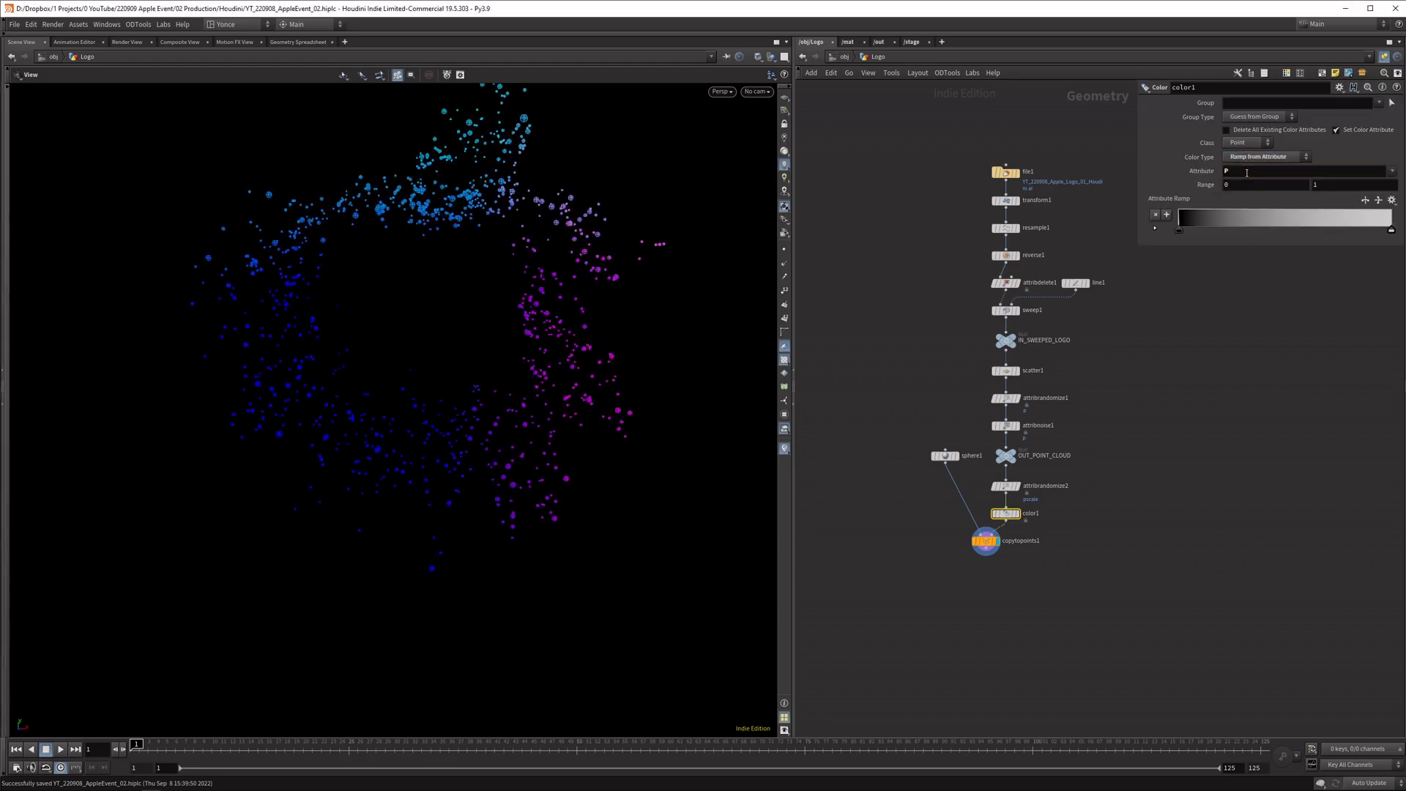
Color the attribute ramp's first point a pale blue with hue 232, saturation about 0.34 and value about 0.784
click(1155, 228)
drag(1207, 248, 1207, 326)
click(1355, 271)
drag(1356, 272, 1374, 291)
drag(1339, 282, 1336, 282)
Set the interpolation of the color ramp's first point to Constant
click(1390, 229)
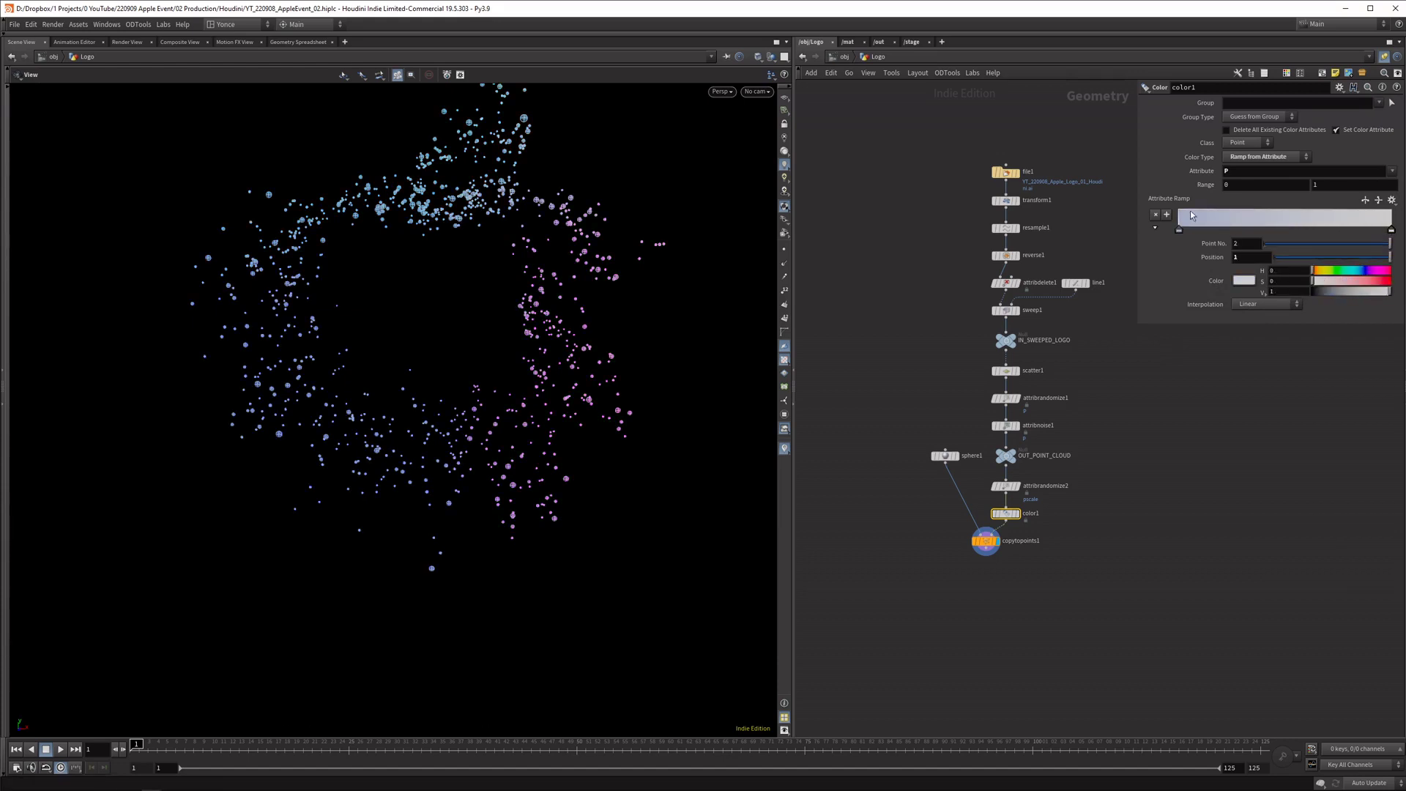
click(1178, 231)
click(1266, 304)
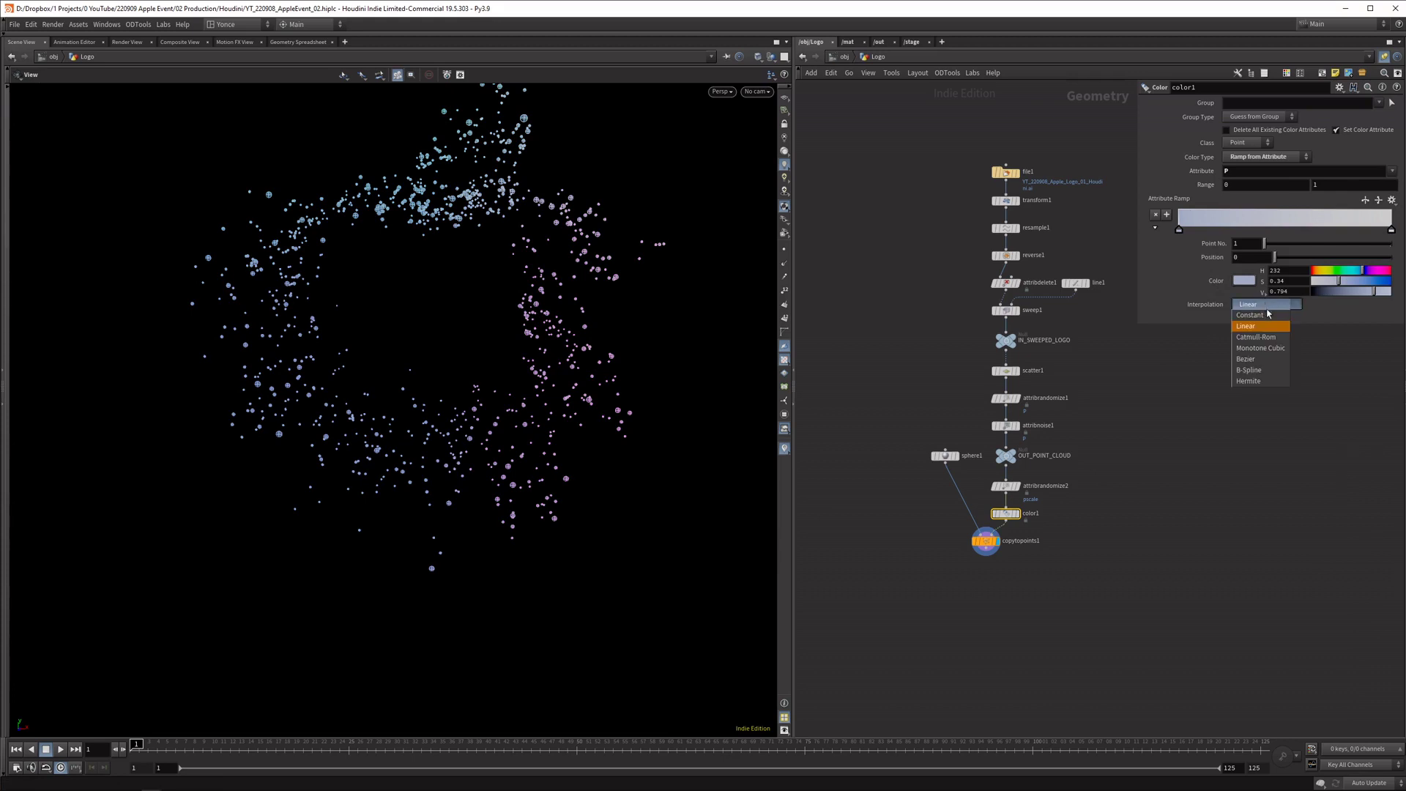
click(1270, 317)
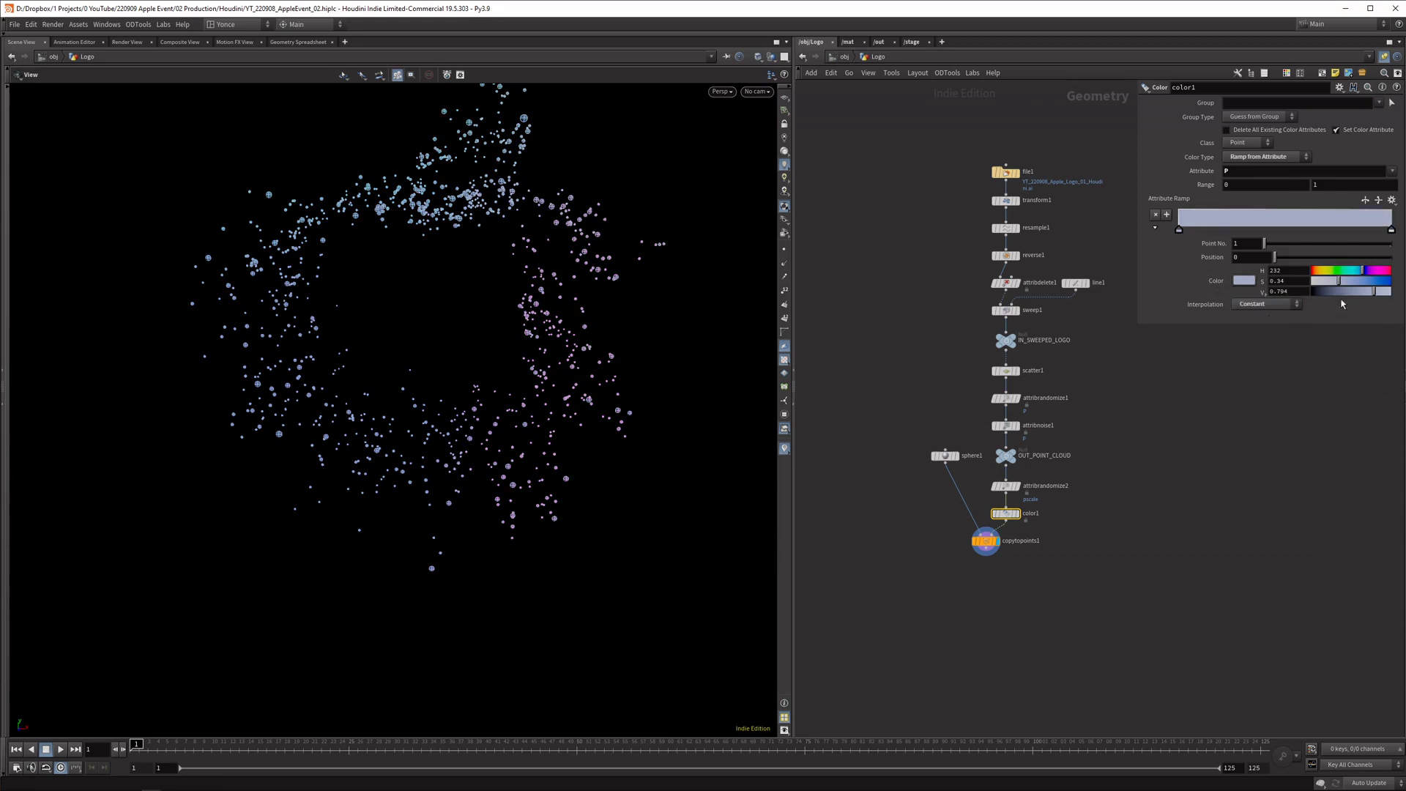
Move the color ramp's white end point to position about 0.121
click(1391, 233)
drag(1391, 233, 1204, 238)
mouse_move(1325, 186)
middle_down()
mouse_move(1377, 186)
mouse_move(1335, 175)
middle_up()
middle_drag(1319, 175, 1250, 173)
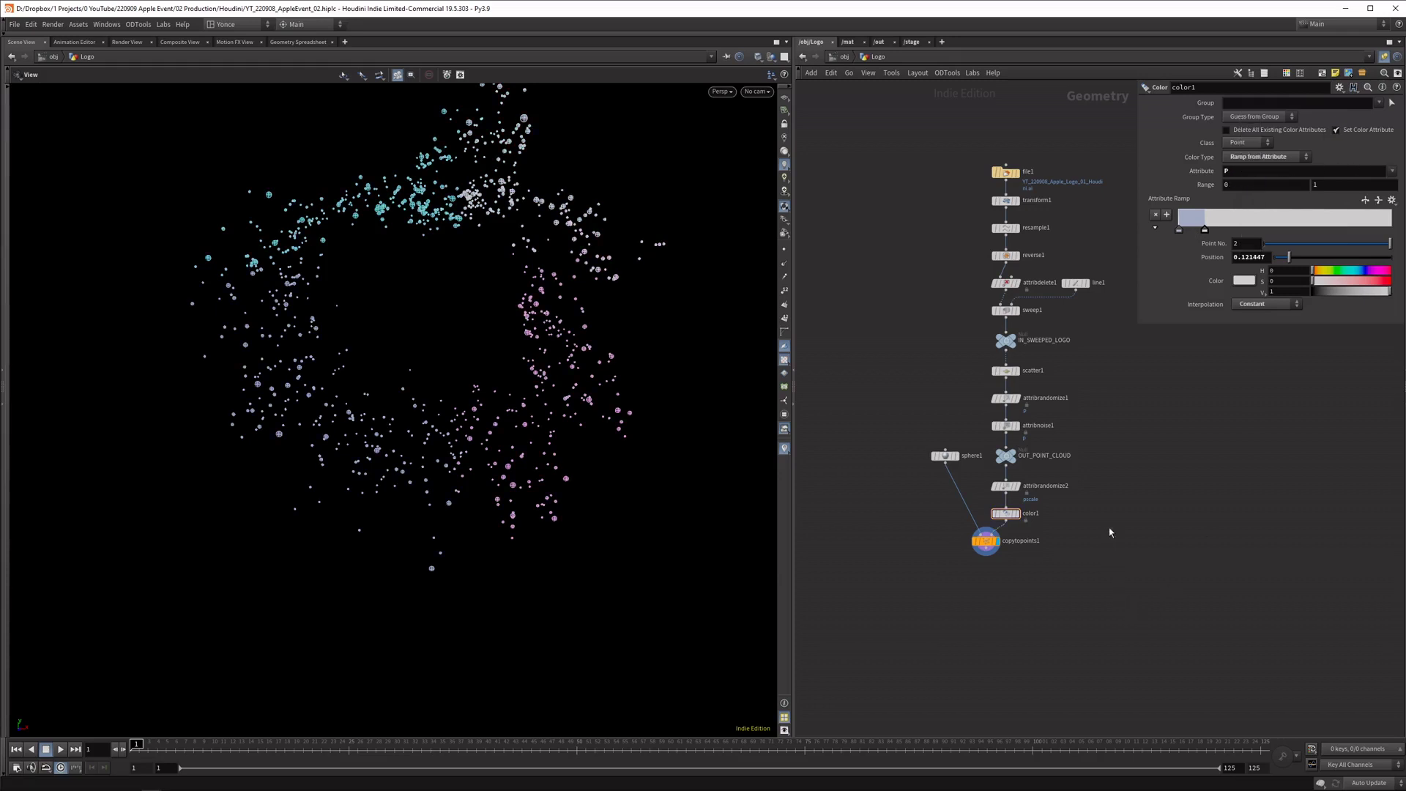
Add an Attribute Randomize node for Cd beside color1 and wire it between attribrandomize2 and copytopoints1
key(Tab)
text(ara)
key(Return)
click(1068, 513)
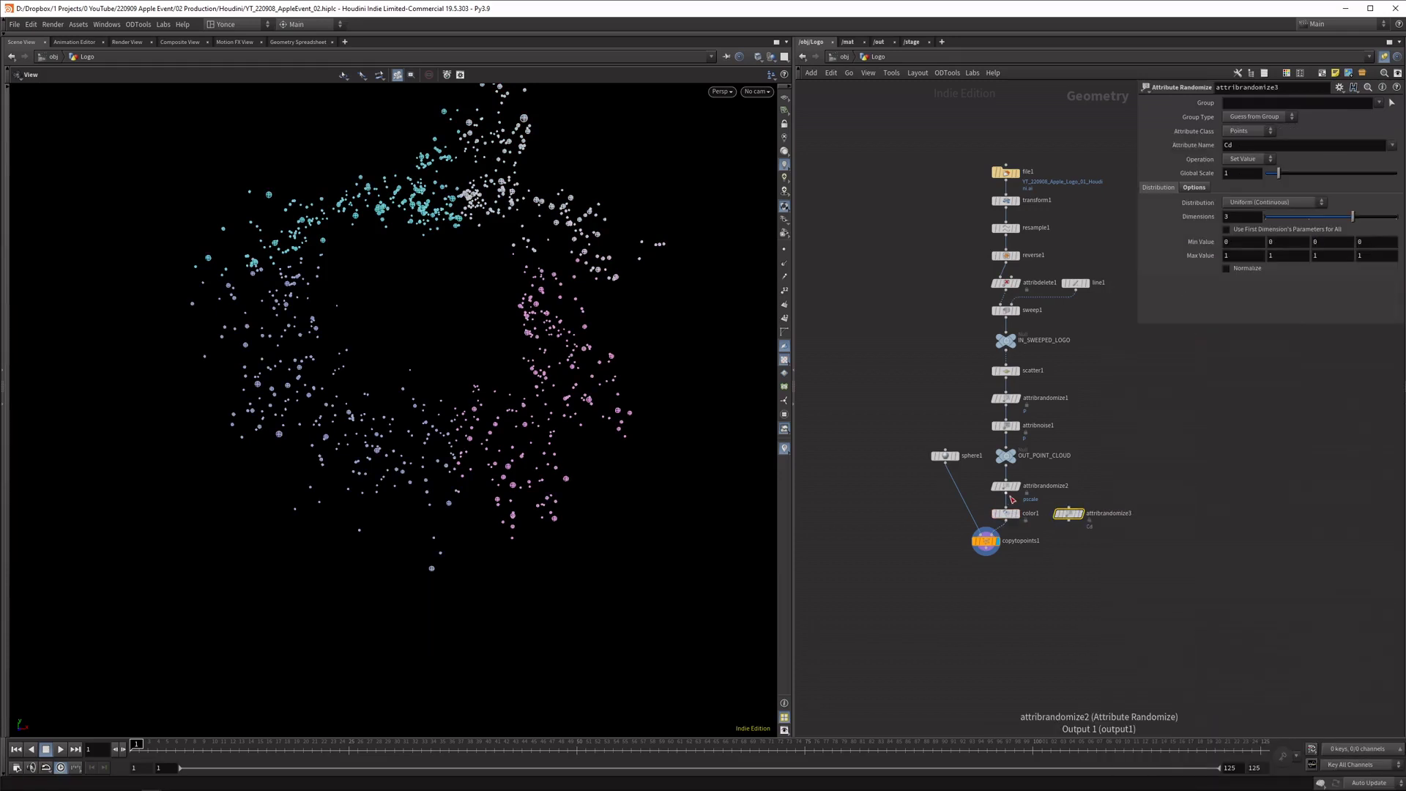
drag(1011, 497, 991, 529)
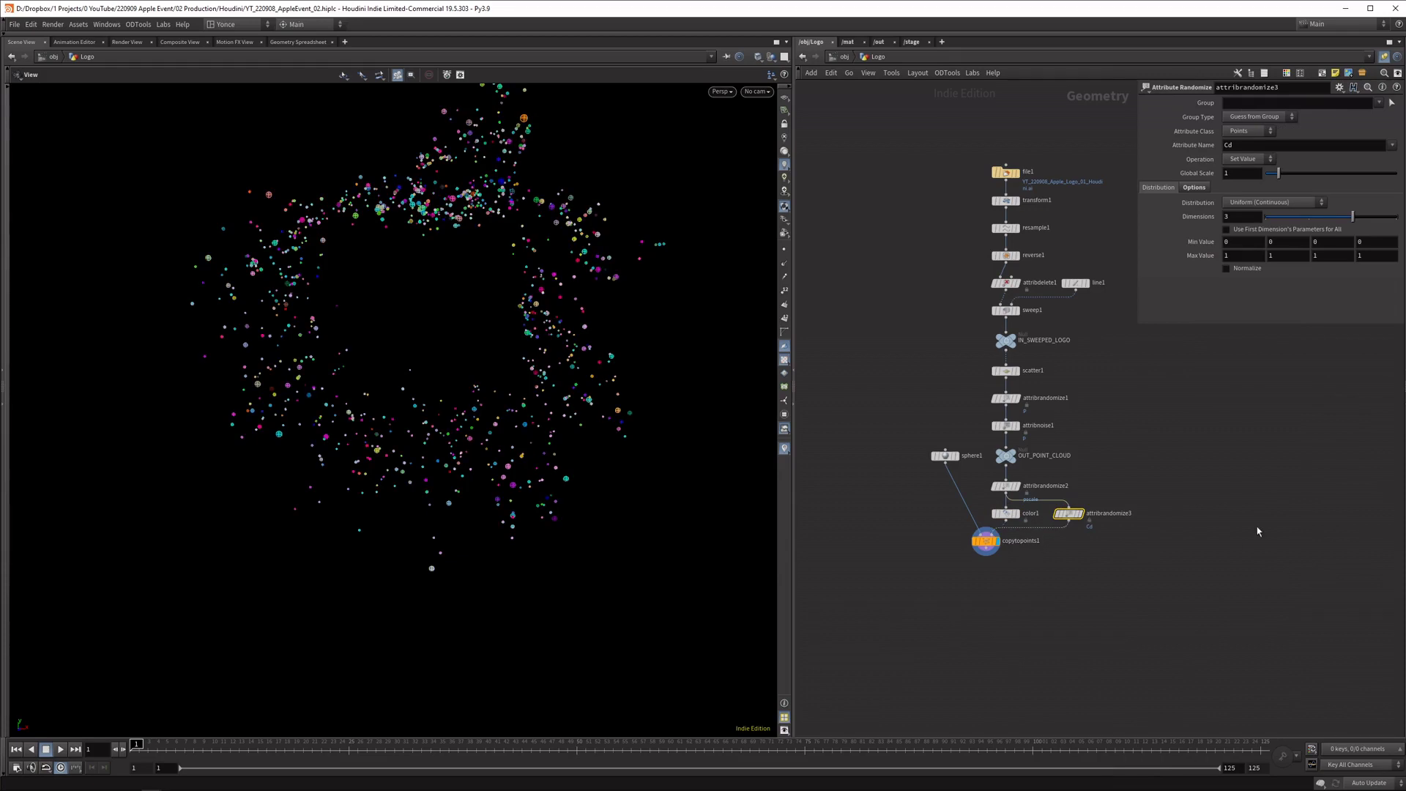
Set the Cd randomization's distribution to Custom Ramp and wire color1 between attribrandomize3 and copytopoints1
click(1275, 202)
click(1267, 334)
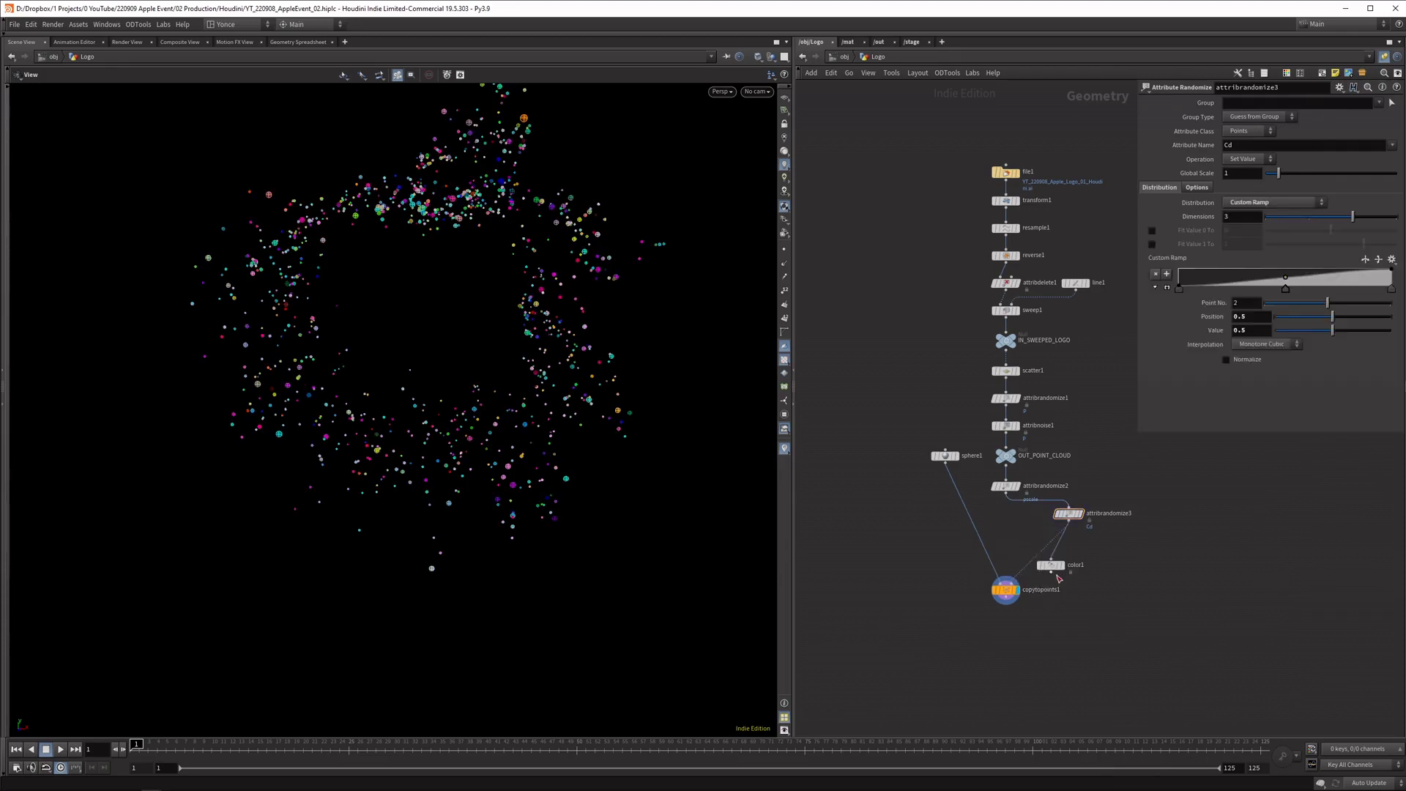
drag(1058, 578, 1007, 580)
Change the attribute that drives color1's ramp to Cd
click(1050, 564)
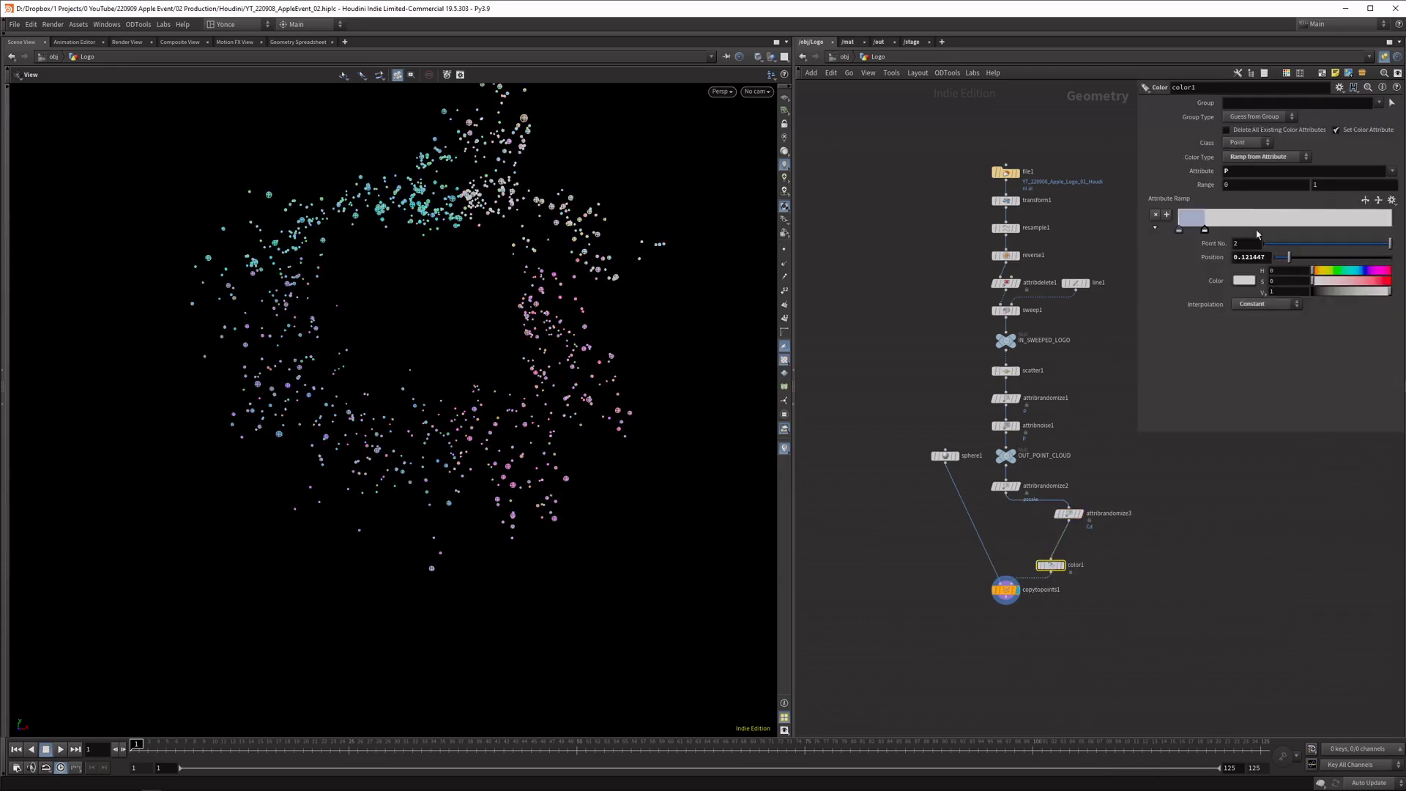
double_click(1273, 172)
text(Cd)
key(Return)
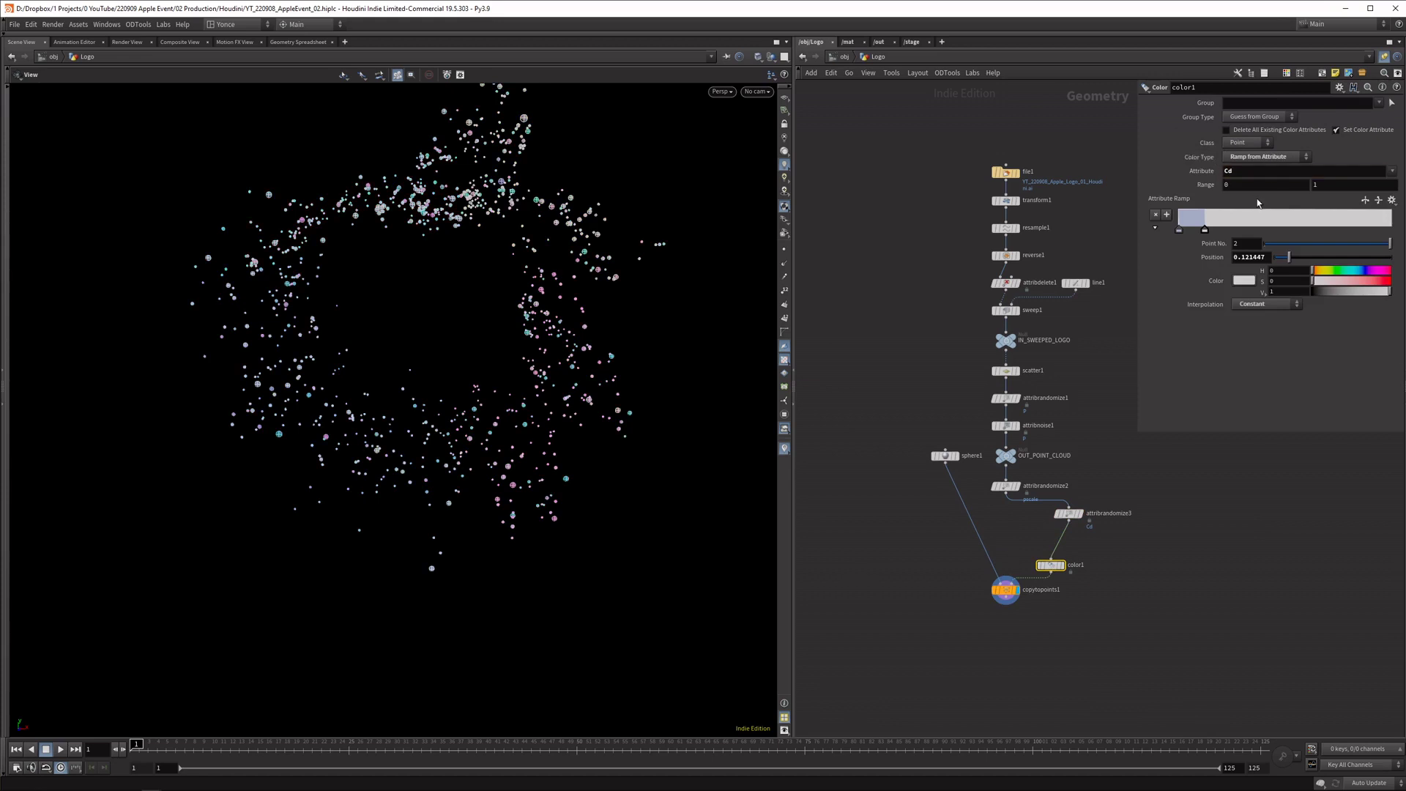
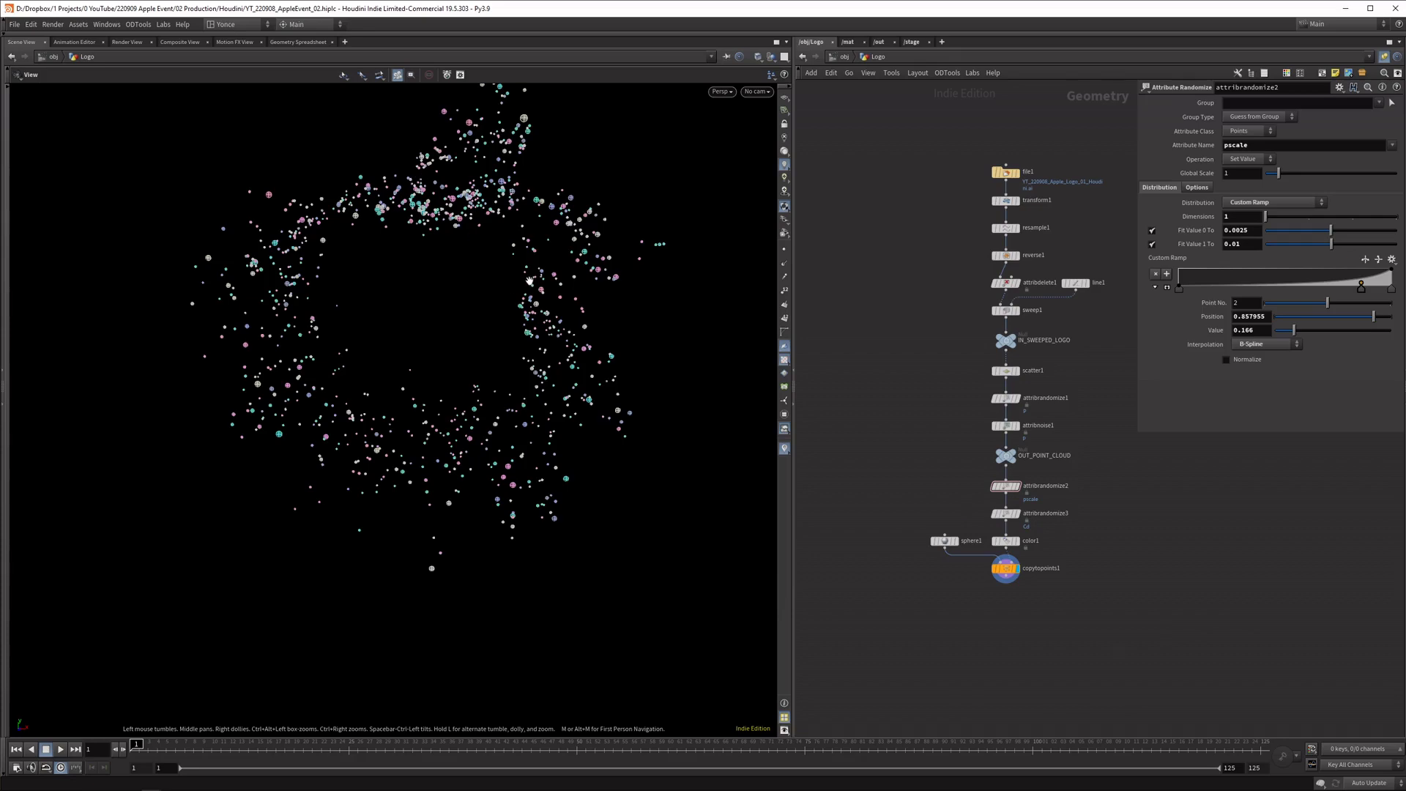
Inspect the particle logo, switch to the Apple Events page in Chrome, play the video's opening as reference, and return to Houdini
drag(529, 281, 560, 333)
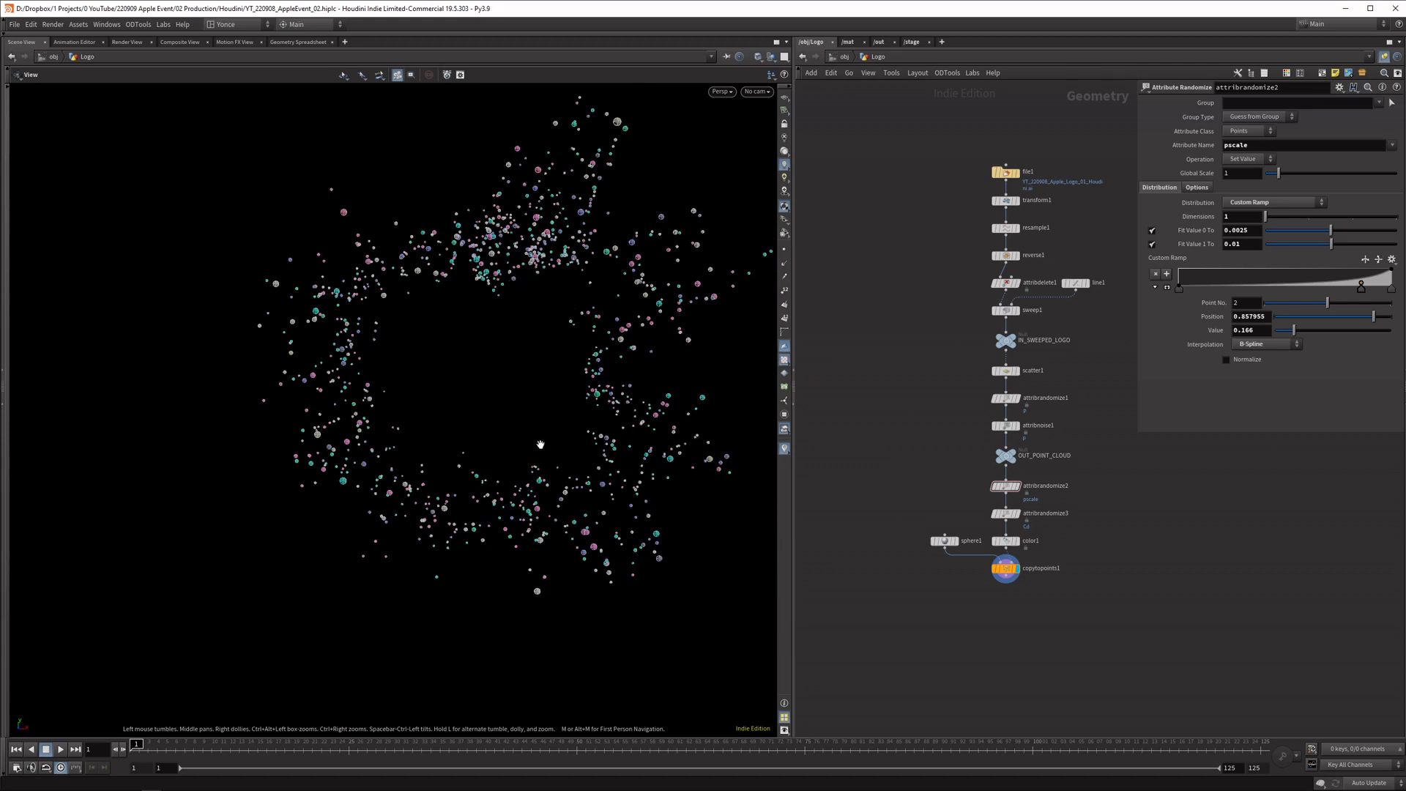
drag(541, 444, 569, 391)
key(alt+Tab)
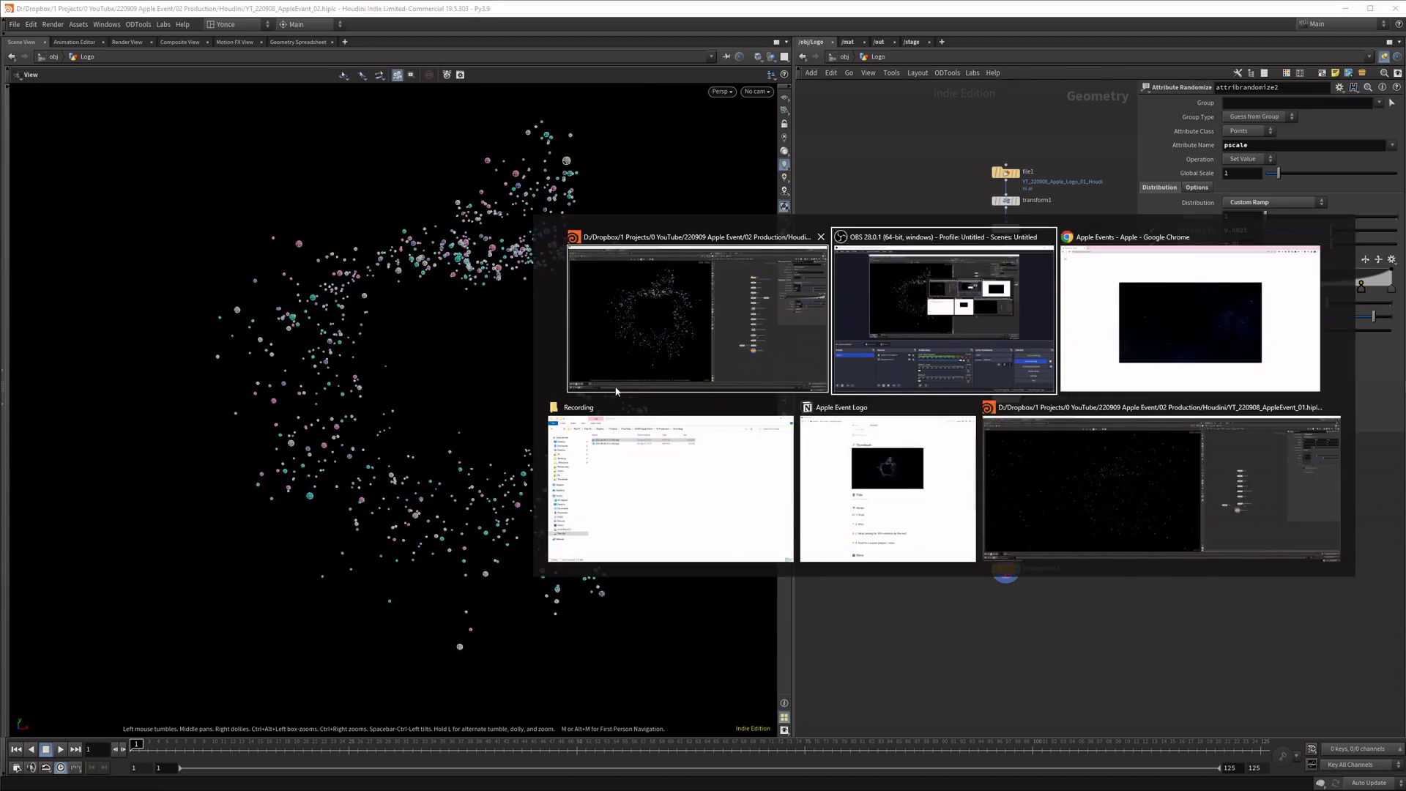
key(alt+Tab)
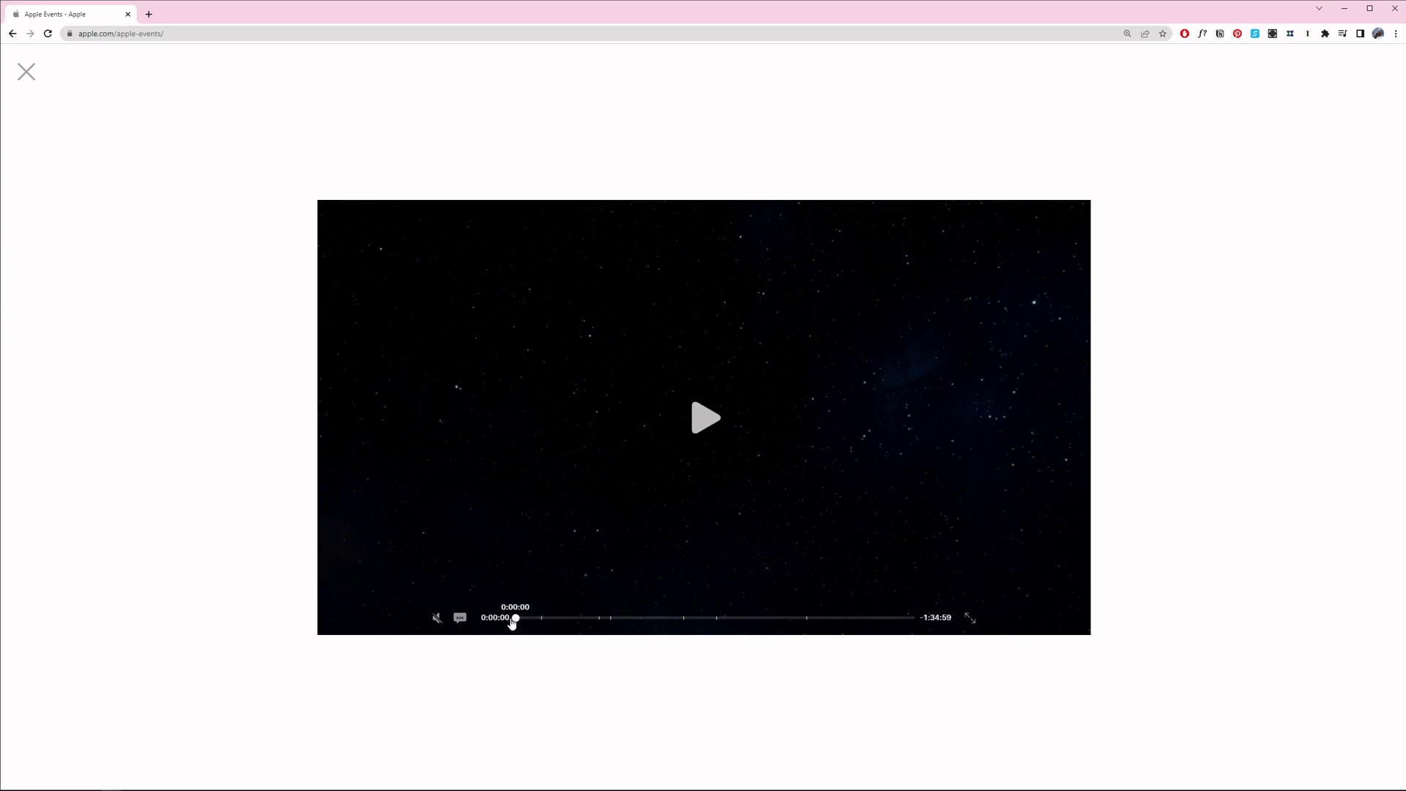
click(715, 417)
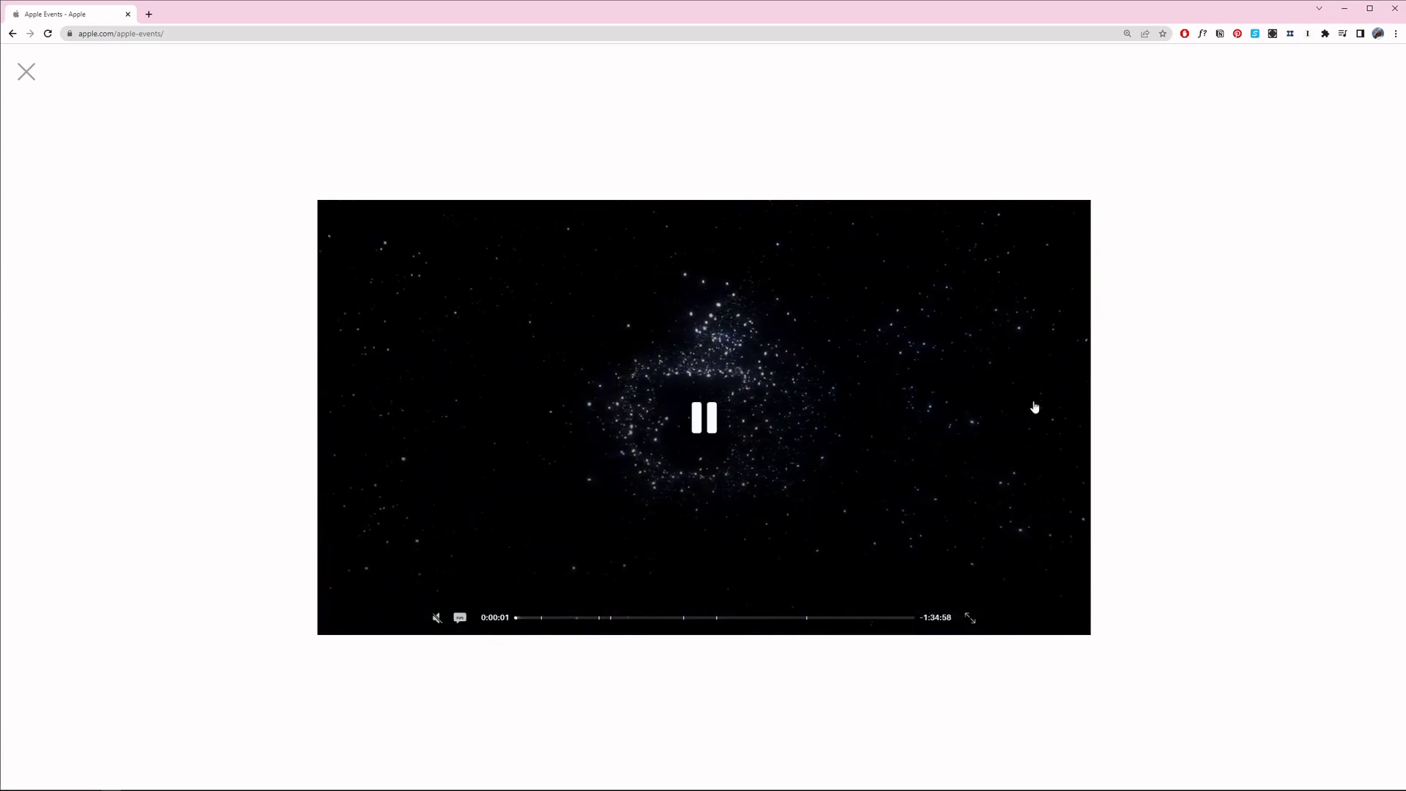
click(707, 334)
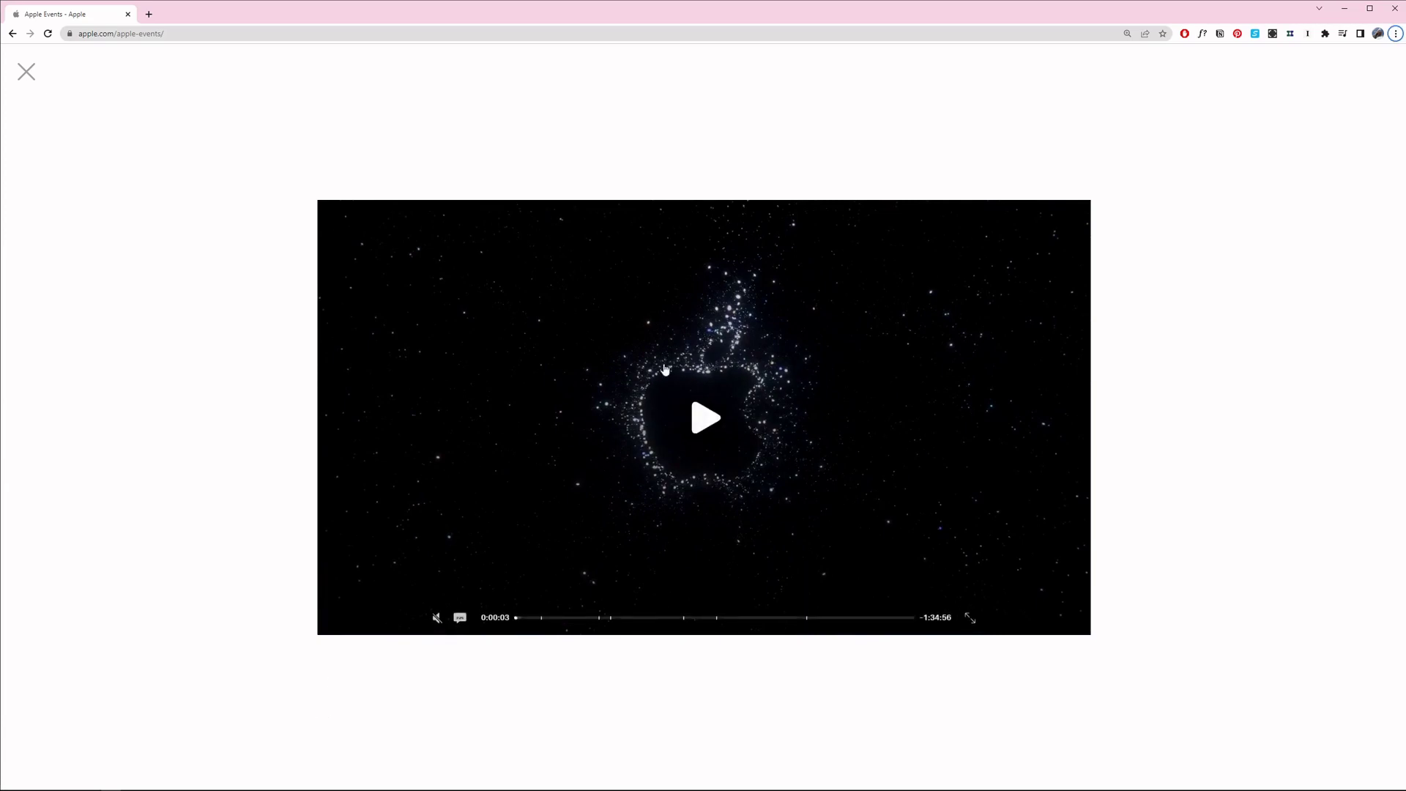
key(alt+Tab)
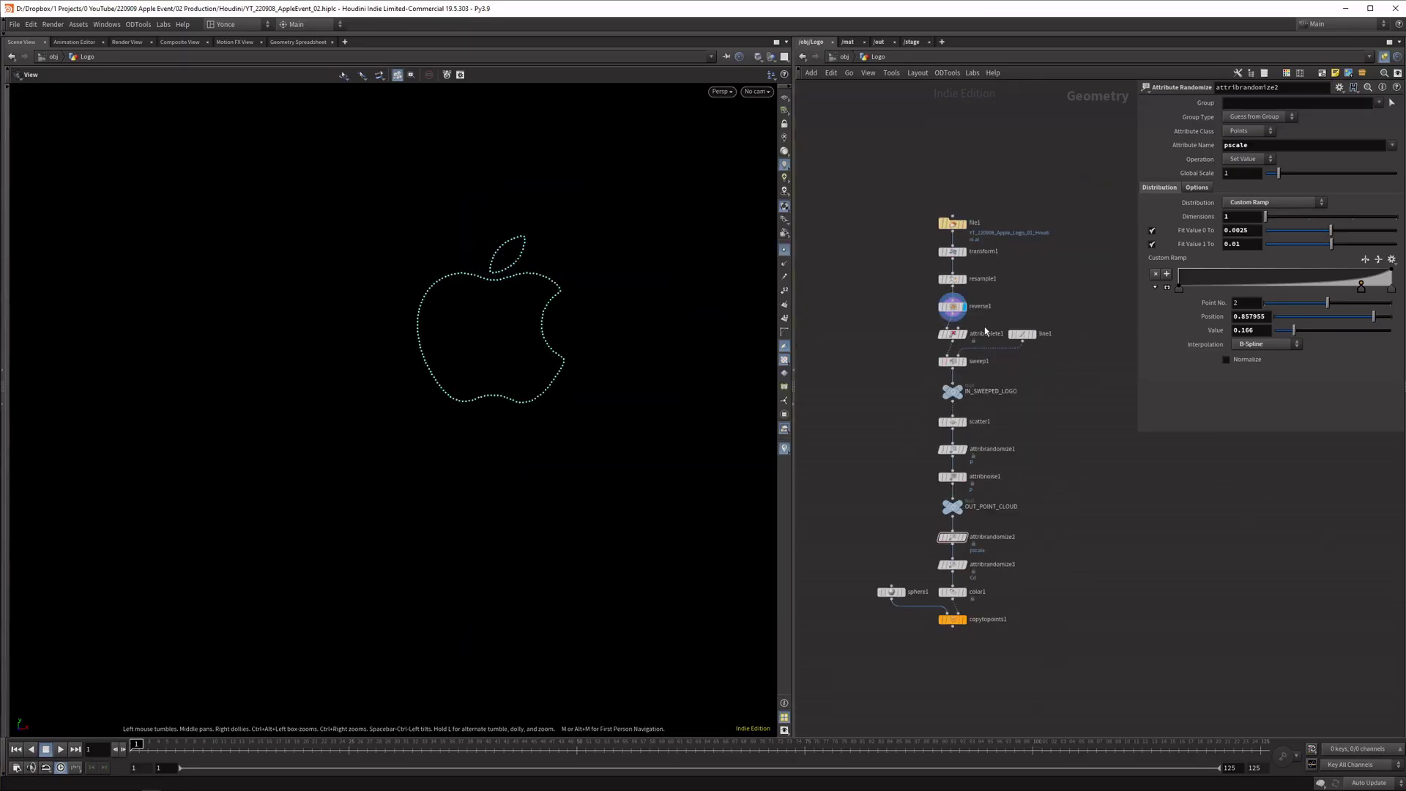
Add a Resample node in a new branch from reverse1 and display its output
middle_drag(1032, 362, 963, 331)
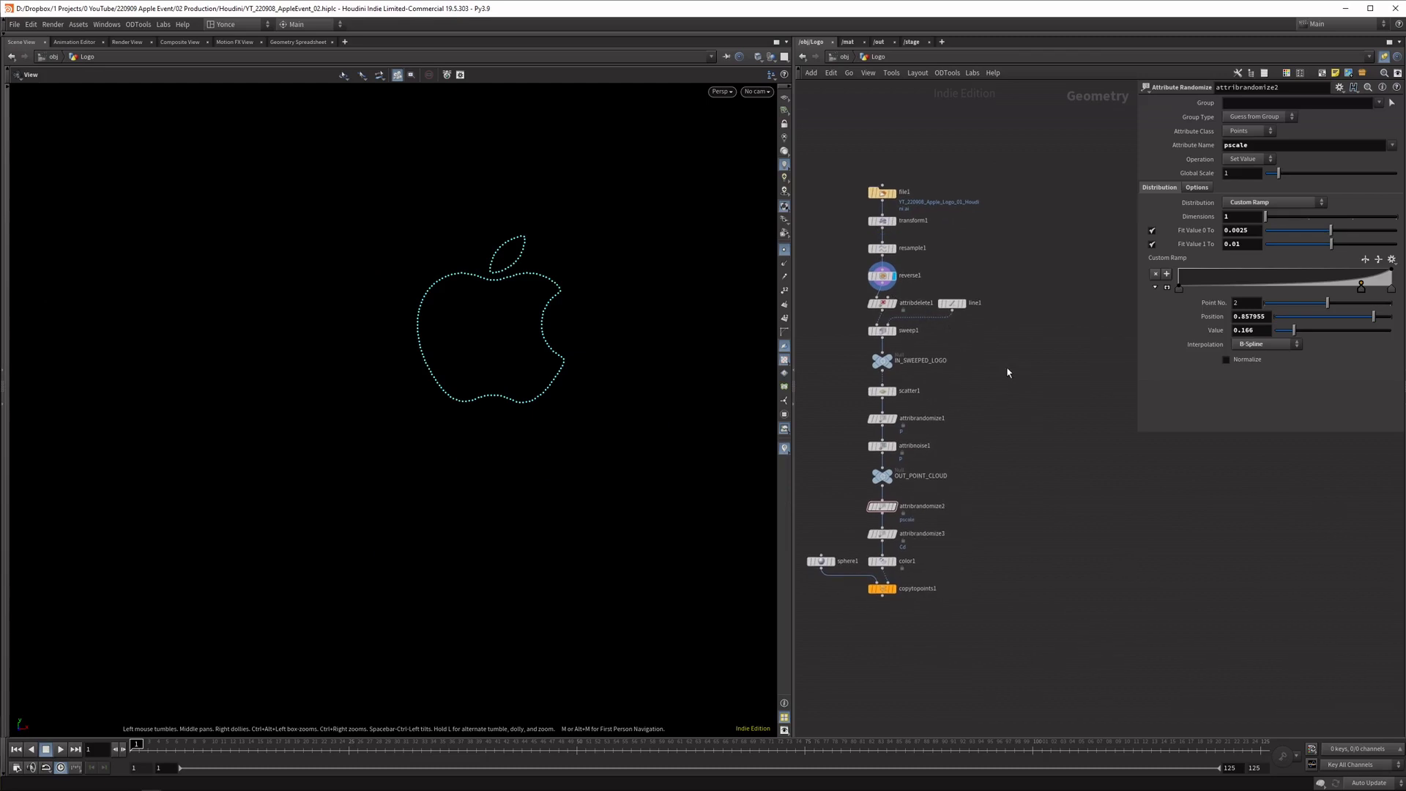
key(Tab)
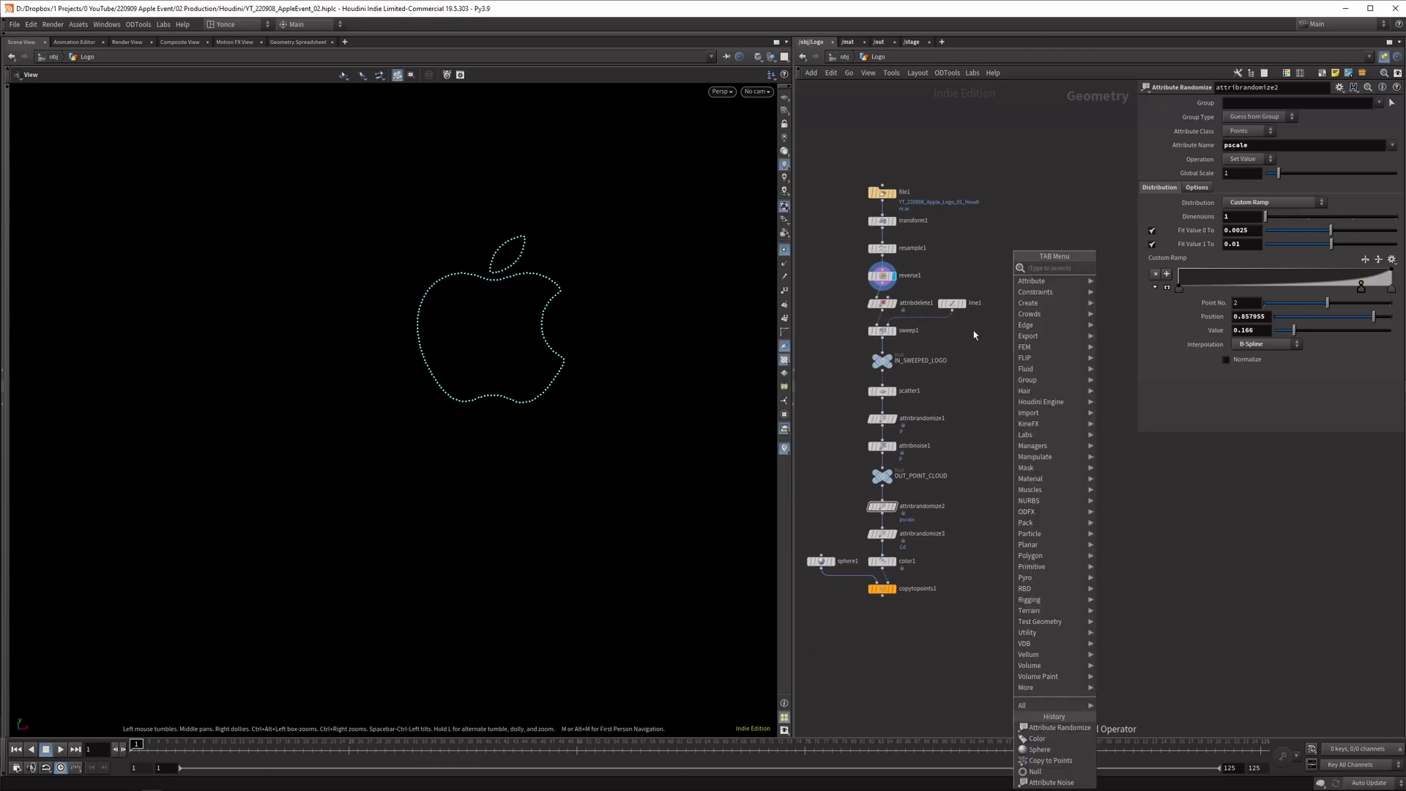
text(carve)
key(Return)
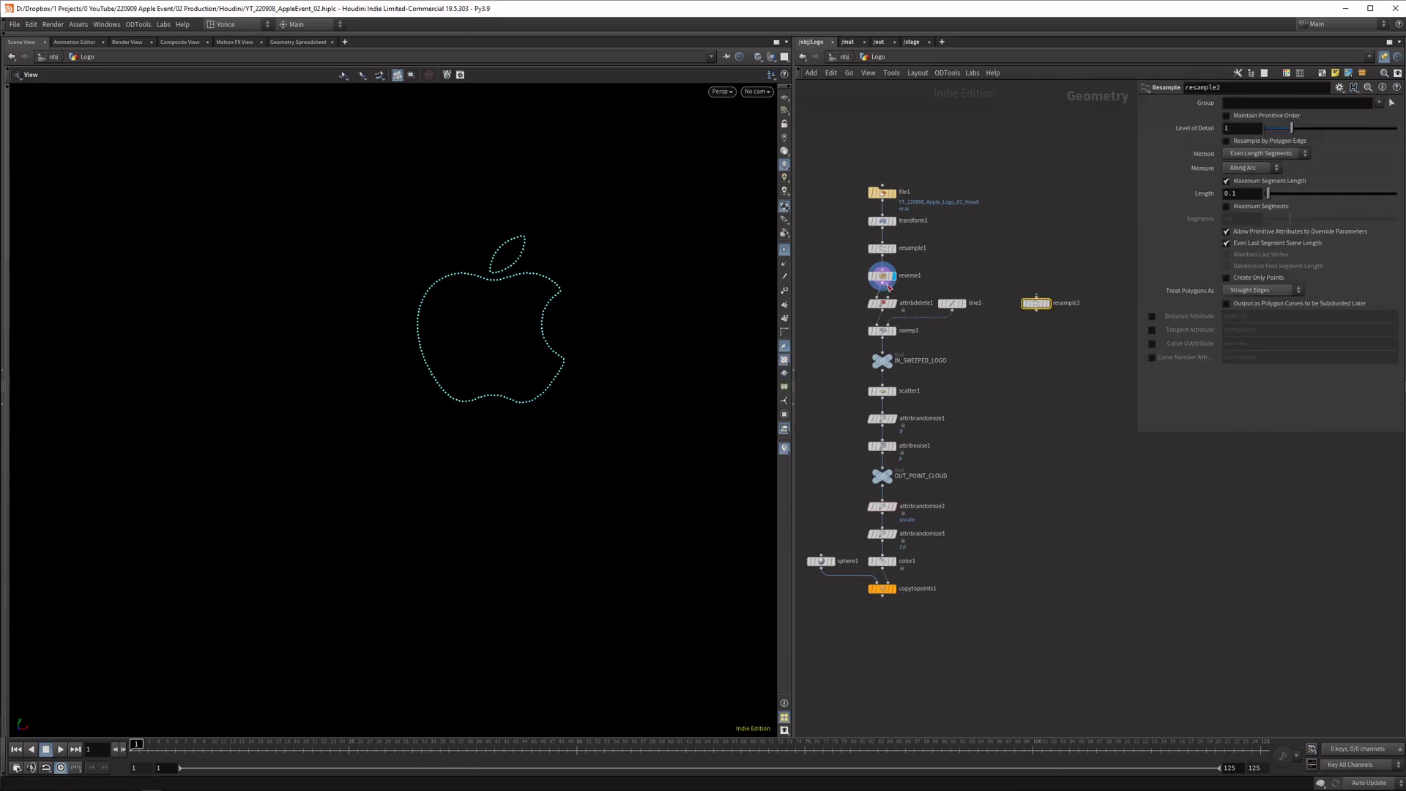
click(1035, 303)
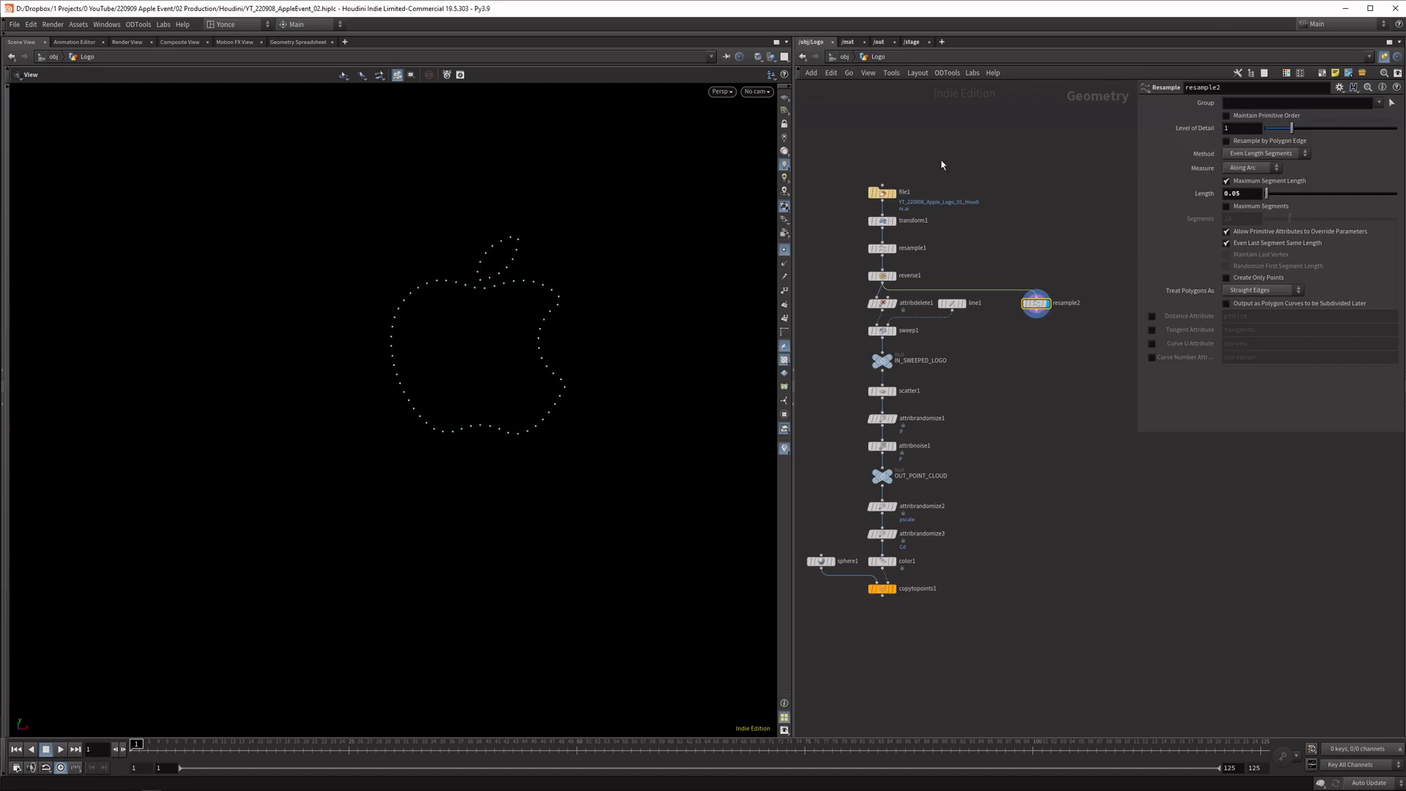
Set the Length of resample2 to 0.01 after trying 0.05
key(Down)
key(Down)
text(1)
key(Return)
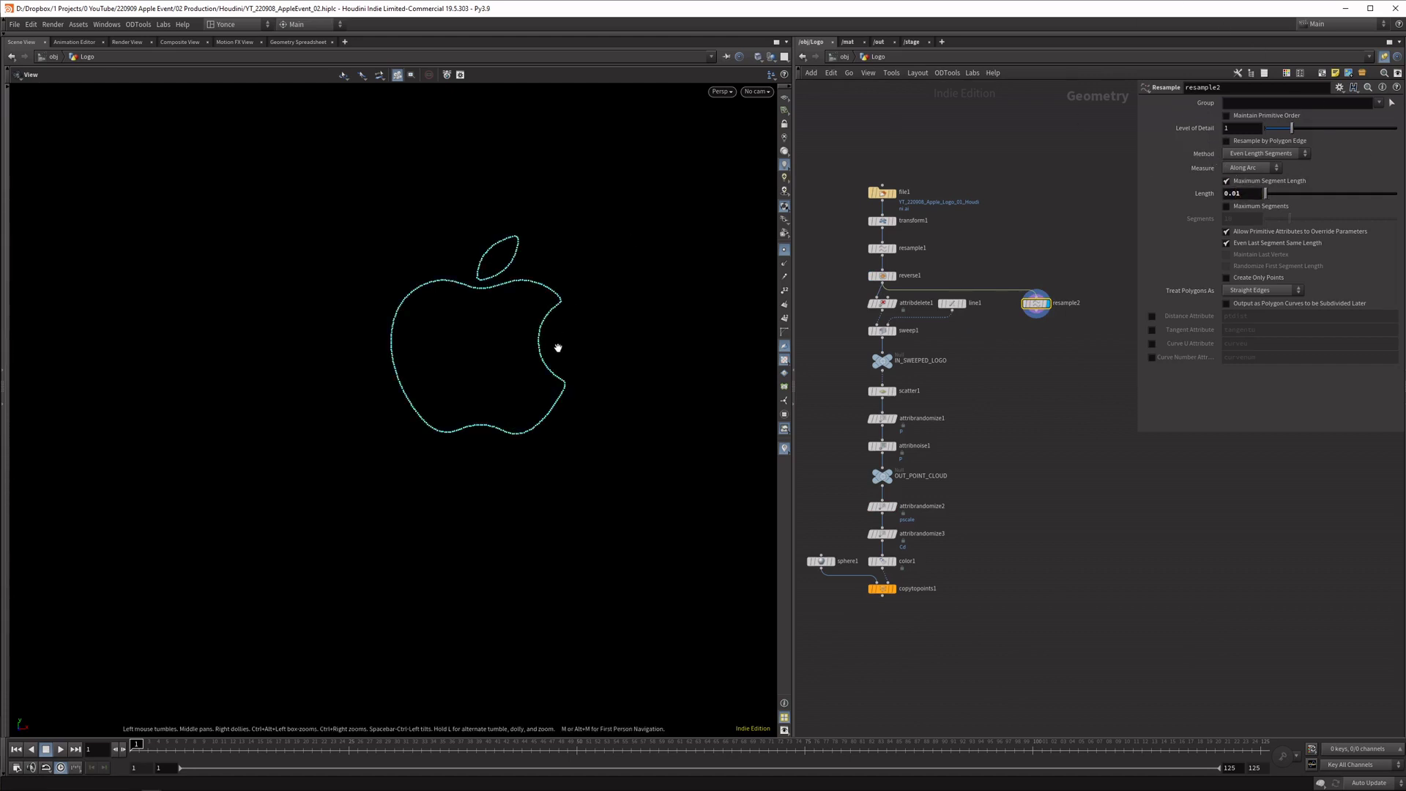
Append an Add node to resample2 and enable Delete Geometry But Keep the Points
scroll(553, 339, up, 3)
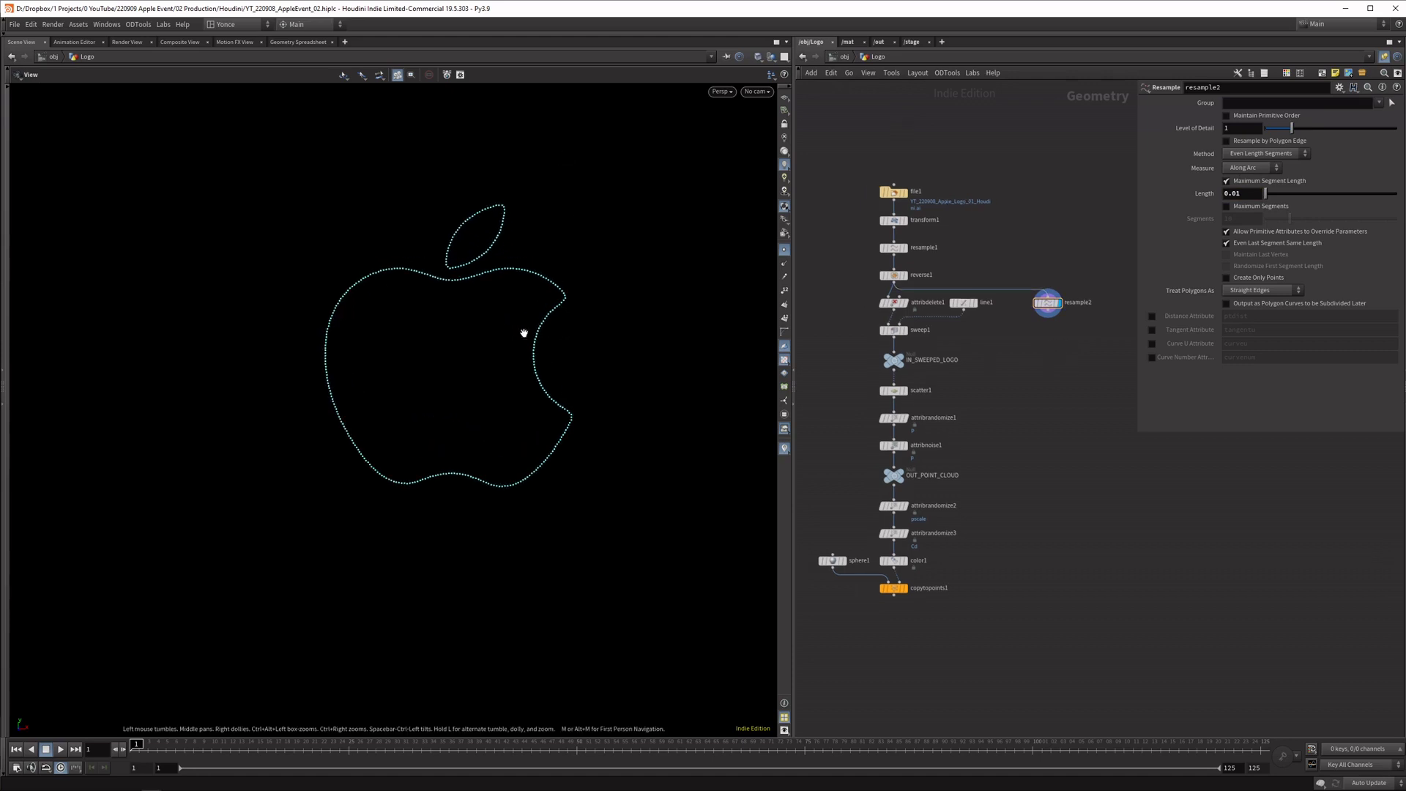
scroll(474, 166, up, 3)
mouse_move(497, 200)
mouse_down()
mouse_move(427, 195)
mouse_move(502, 276)
mouse_move(565, 195)
mouse_move(558, 138)
mouse_move(437, 203)
mouse_move(464, 276)
mouse_move(467, 240)
mouse_up()
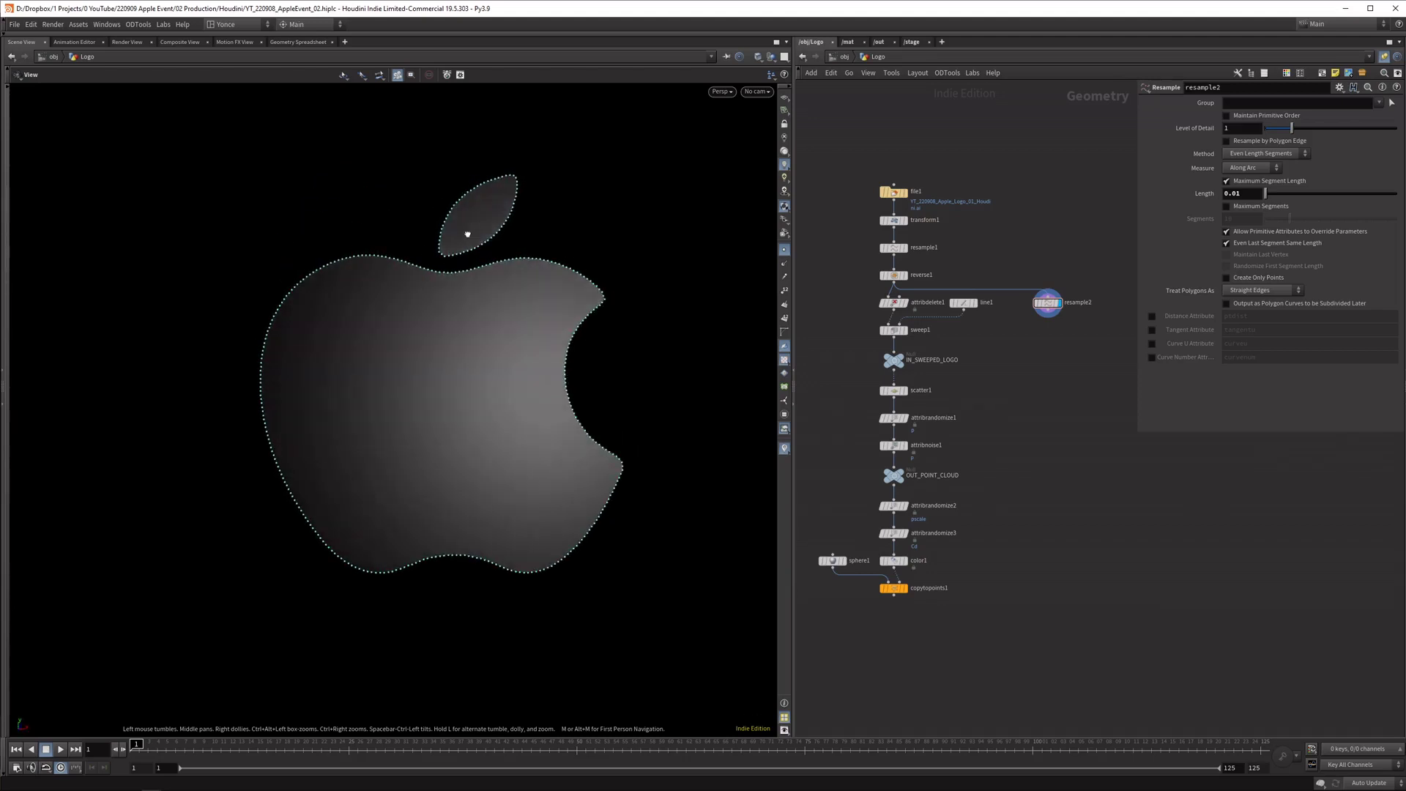
key(Tab)
text(add)
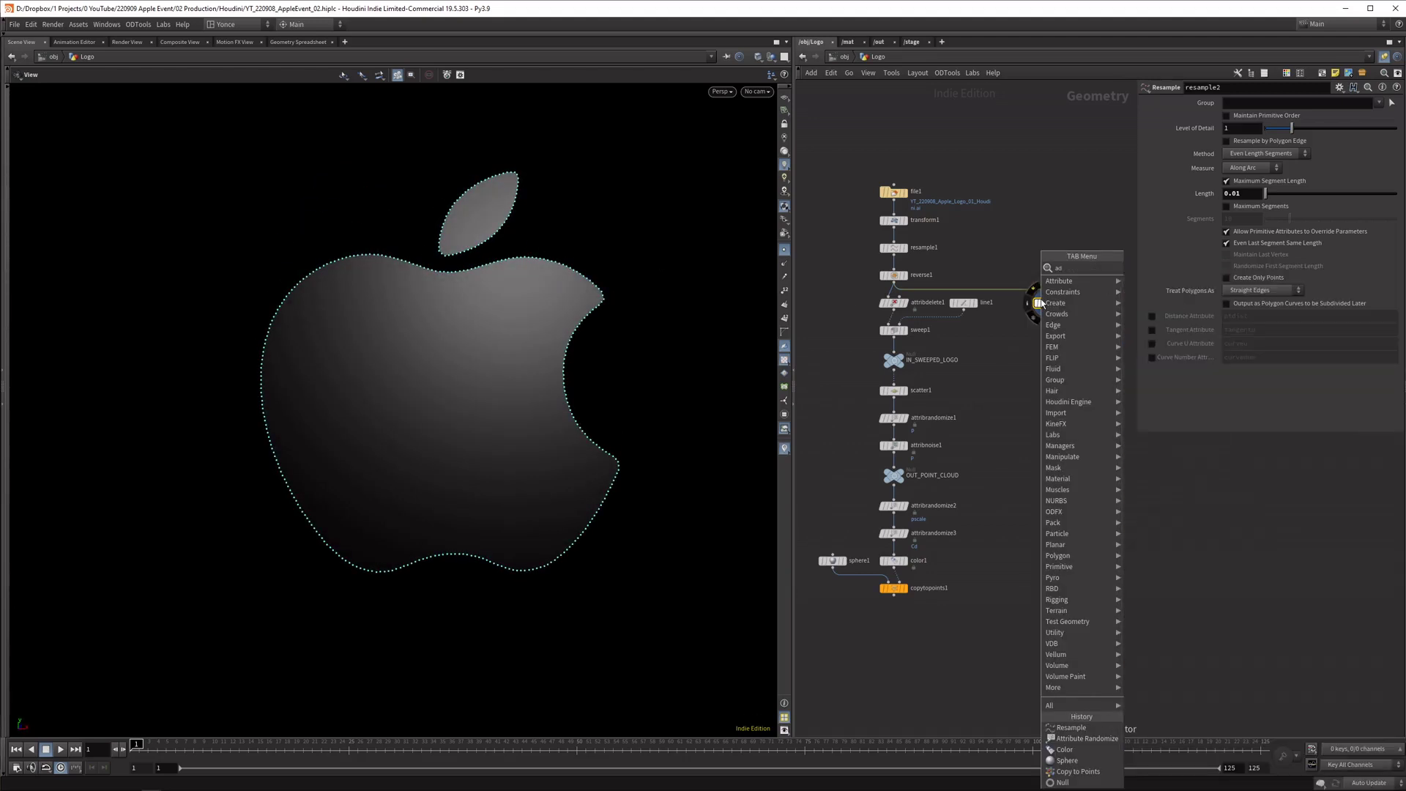
key(shift+Return)
click(1234, 118)
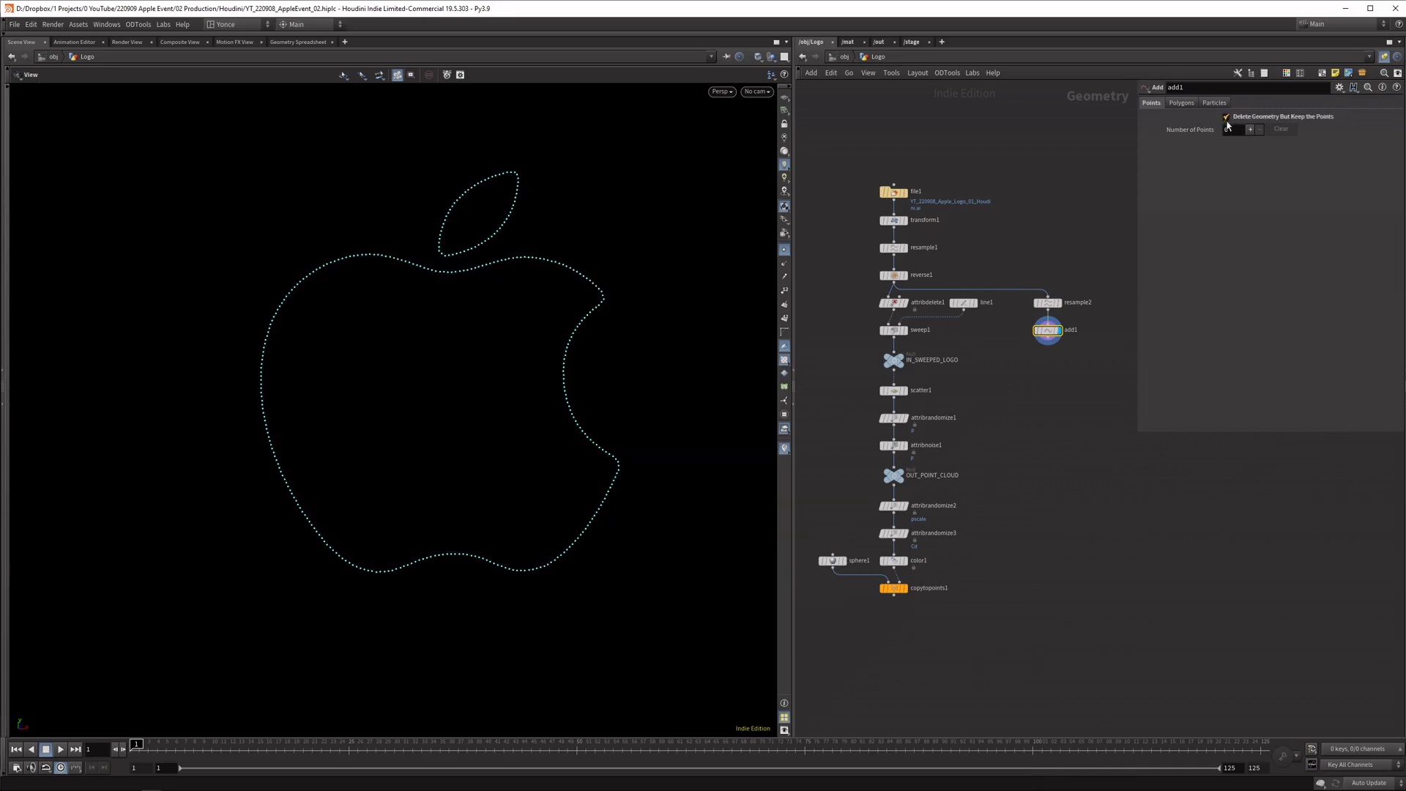
drag(471, 424, 461, 288)
Add an Attribute Randomize node wired after add1 and set its Attribute Name to P
shift+click(1048, 303)
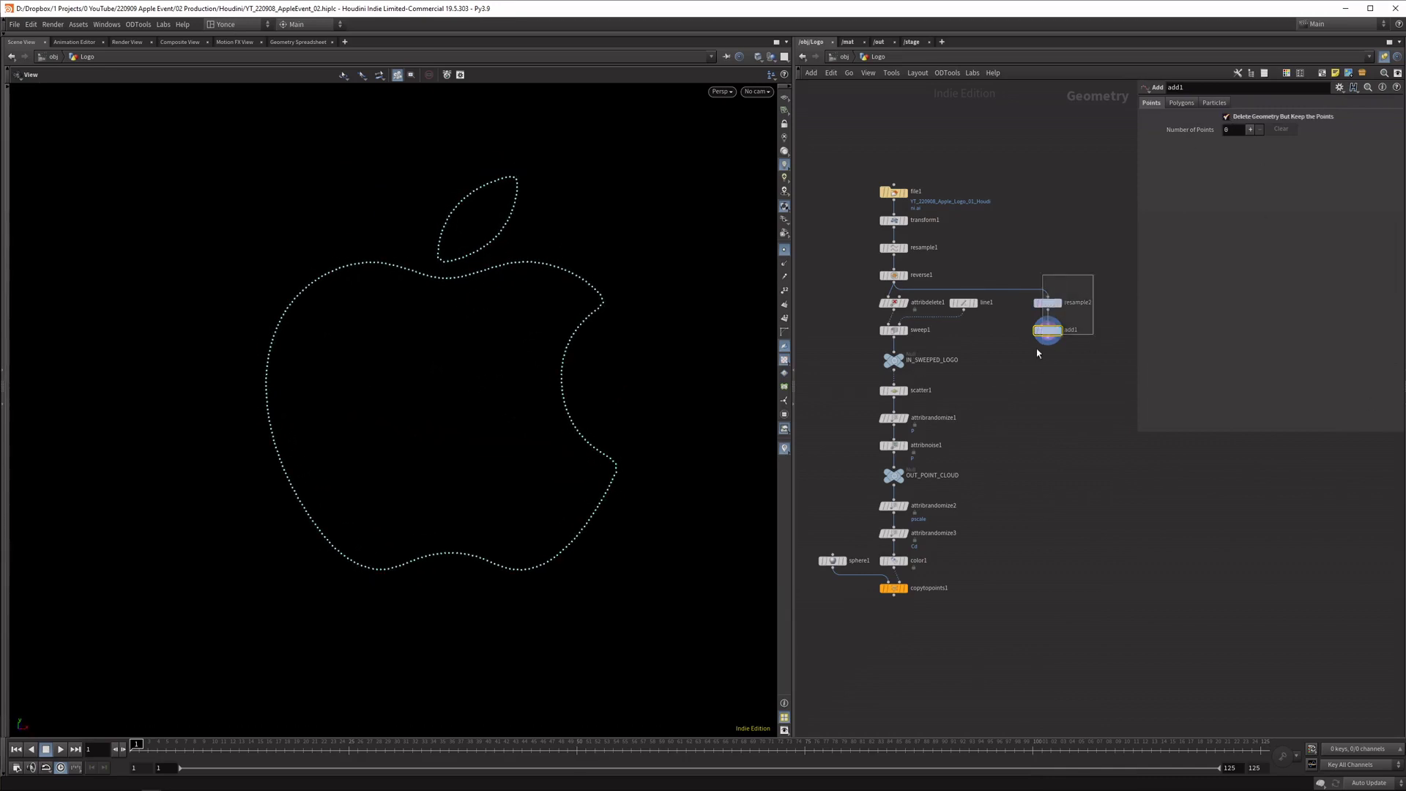
click(1050, 400)
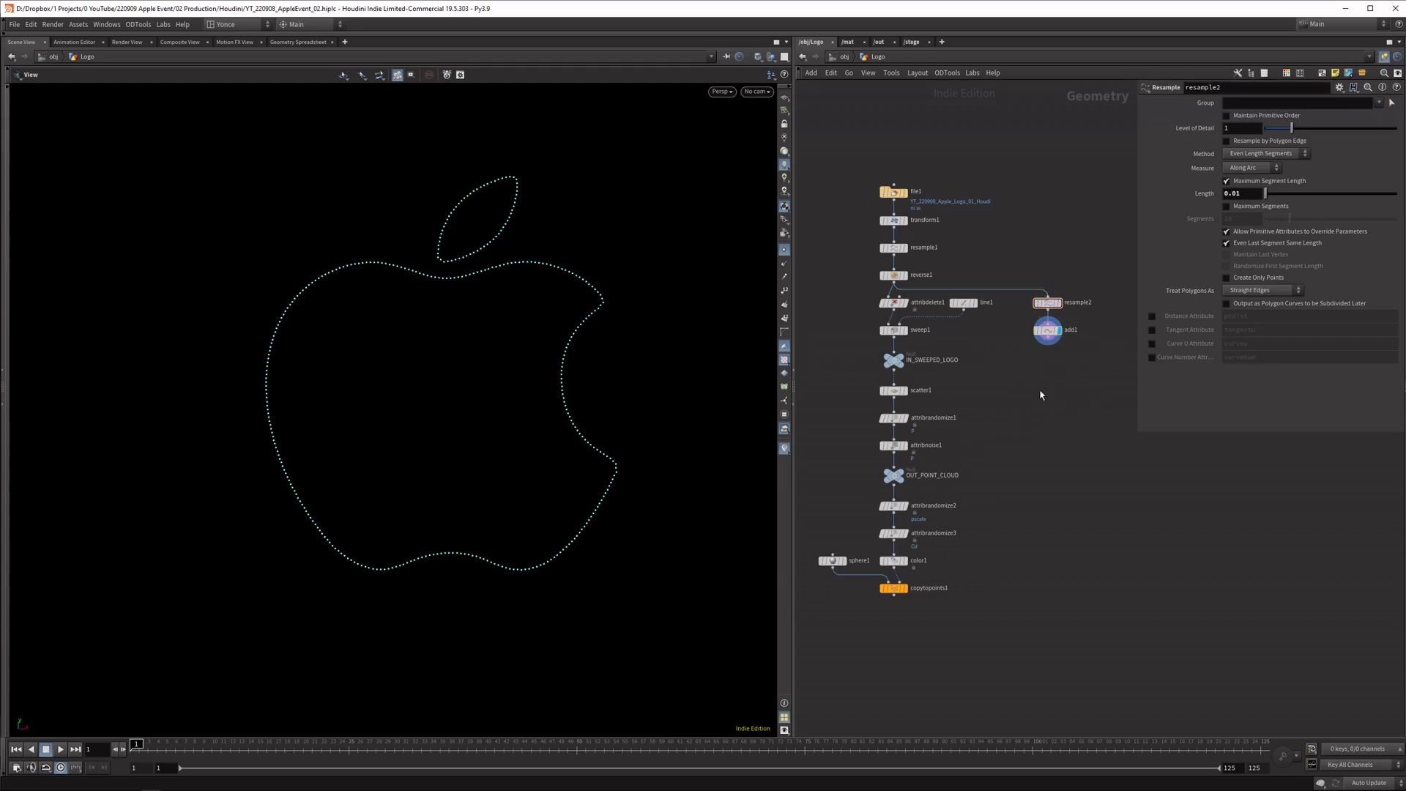
key(Tab)
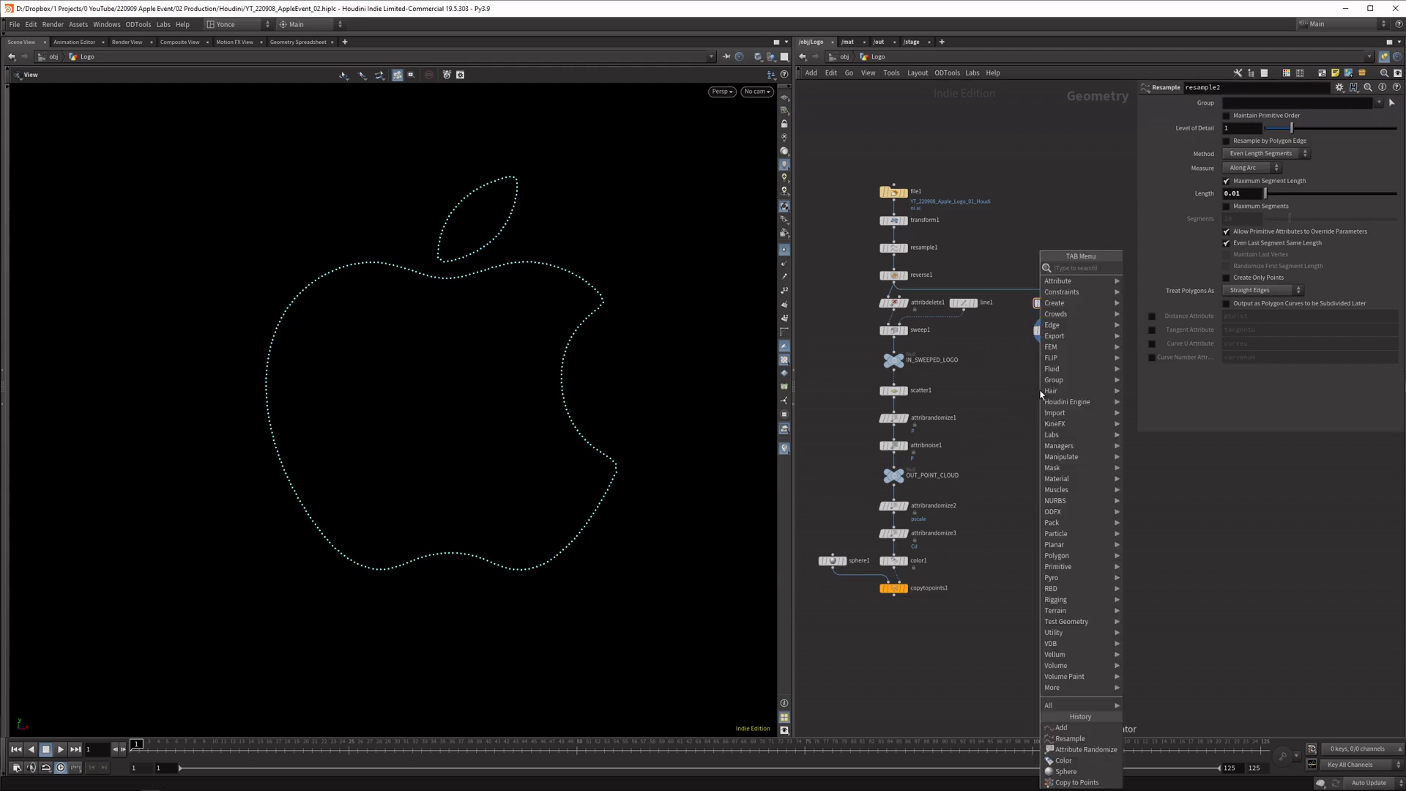
key(Escape)
key(Tab)
text(adja)
key(Return)
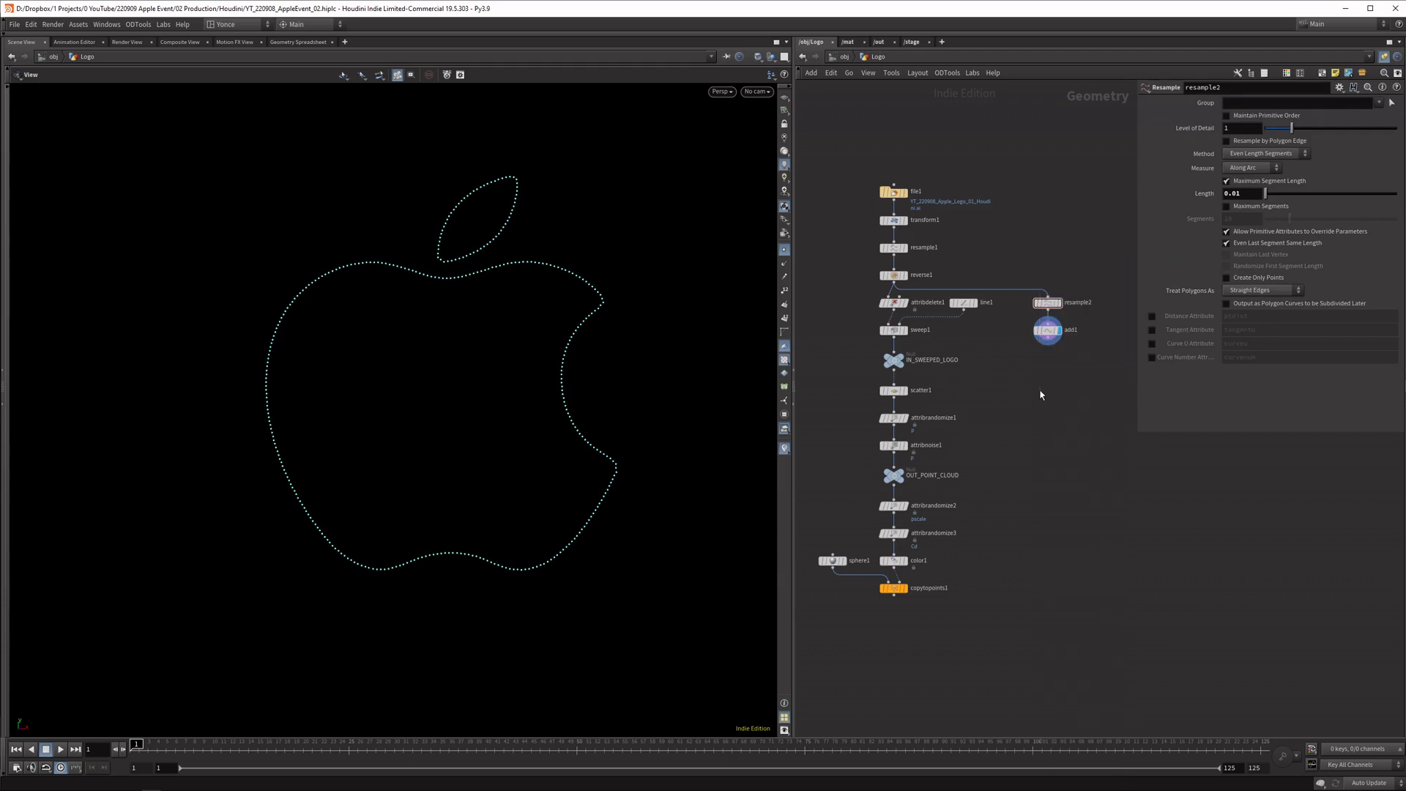
click(1095, 355)
mouse_move(1048, 338)
mouse_down()
mouse_move(1094, 349)
mouse_move(1048, 363)
mouse_up()
double_click(1240, 147)
text(P)
key(Return)
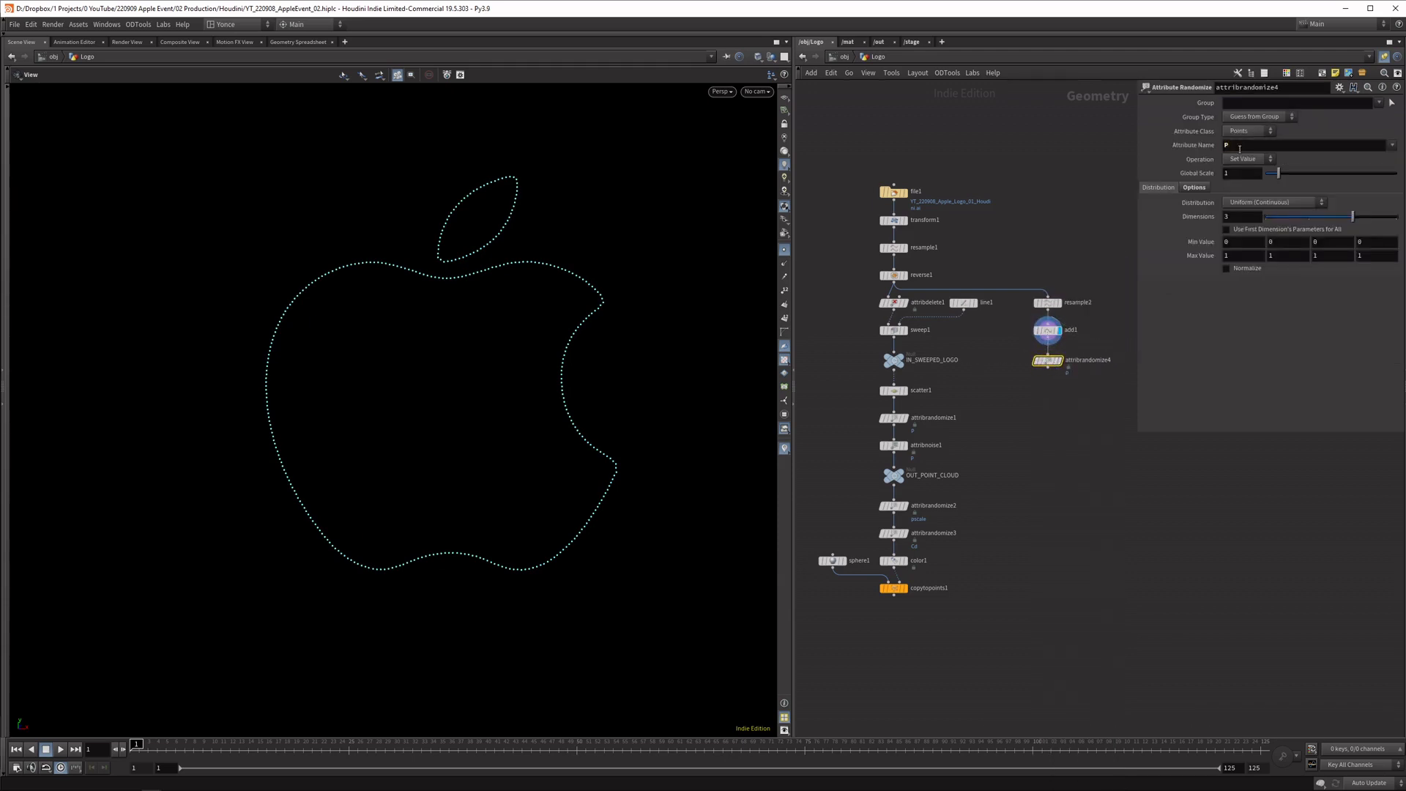
Set attribrandomize4's Operation to Multiply and display its output
click(1247, 159)
click(1245, 215)
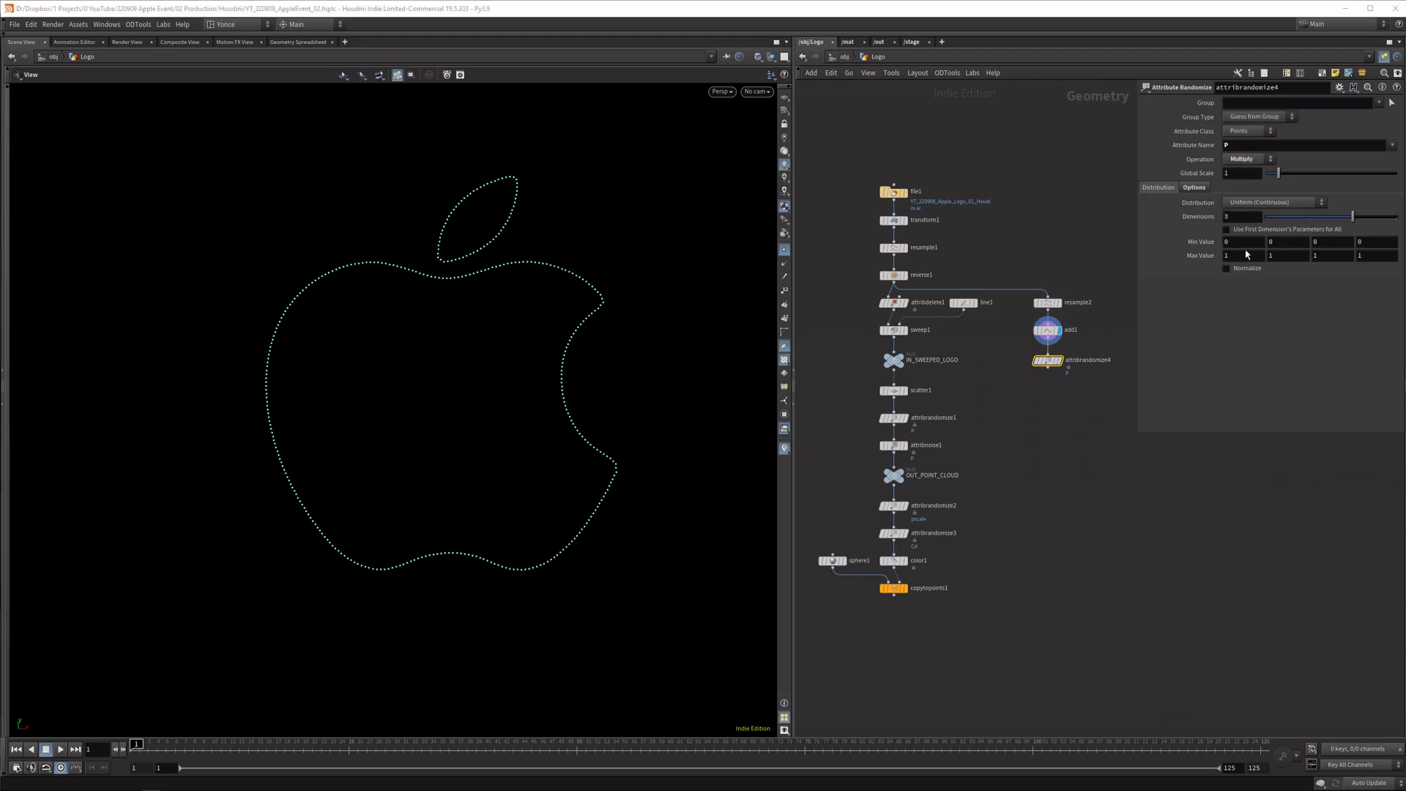
key(r)
Set attribrandomize4's first three Min Values to 1 and its first two Max Values to 1.1
click(1243, 243)
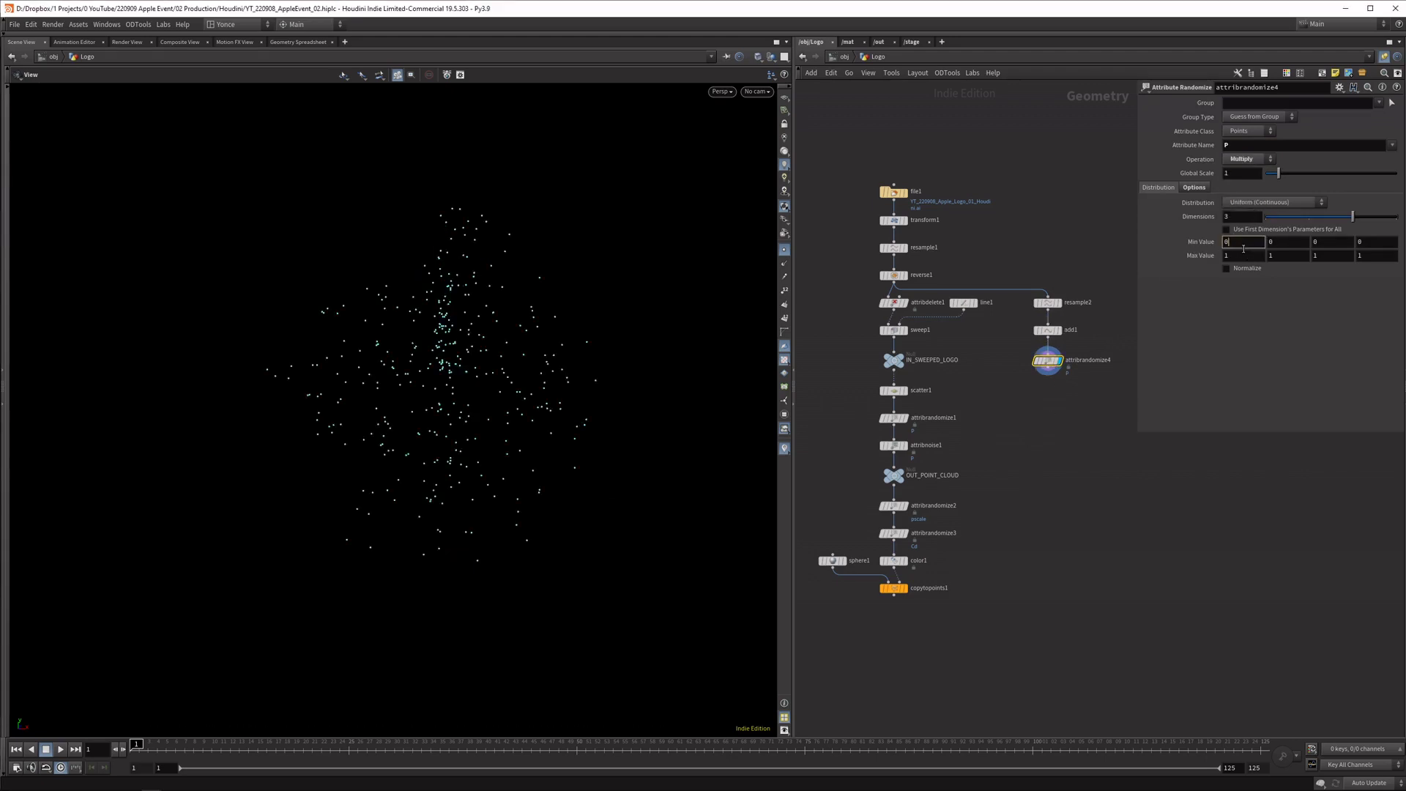
text(1)
key(Tab)
text(1)
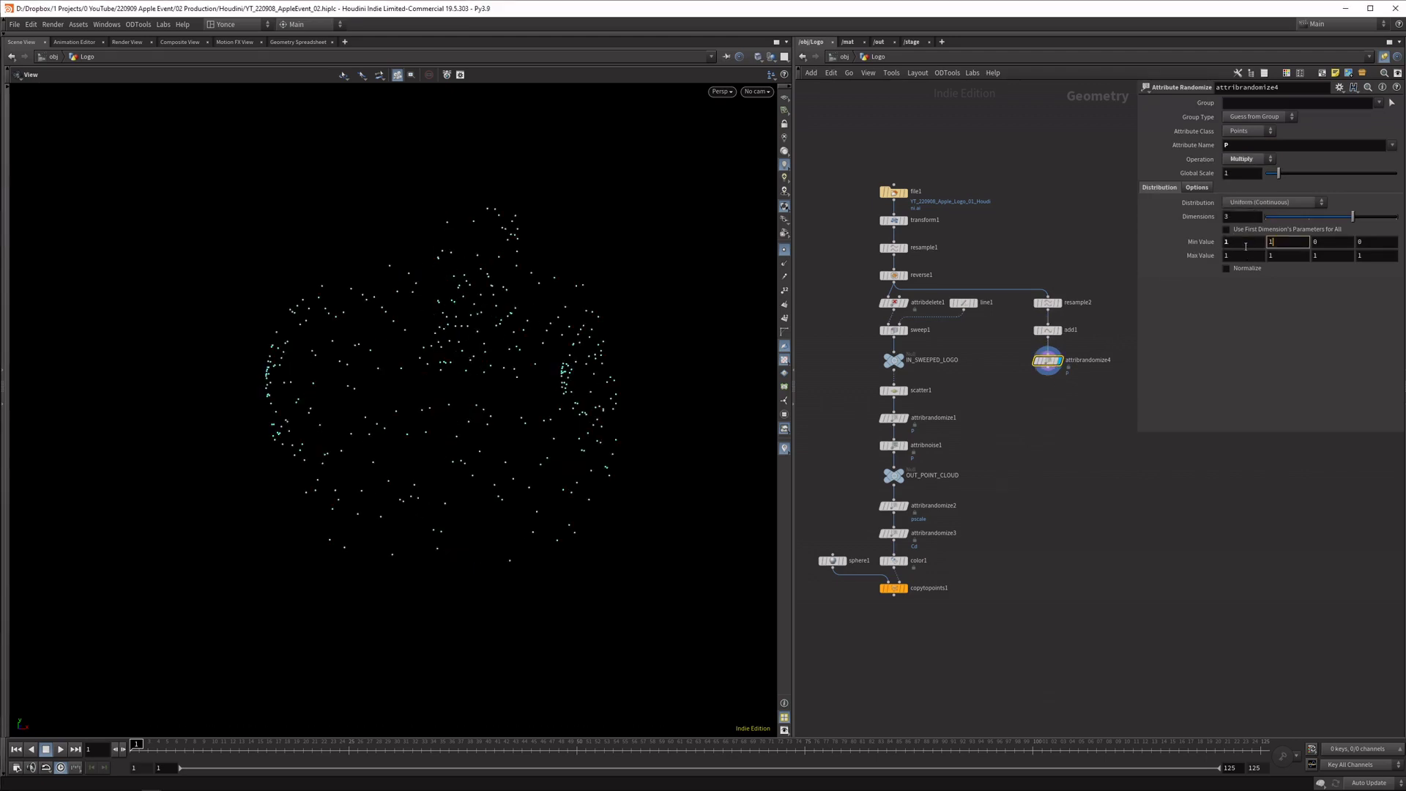
key(Tab)
text(1)
middle_drag(1238, 251, 1297, 253)
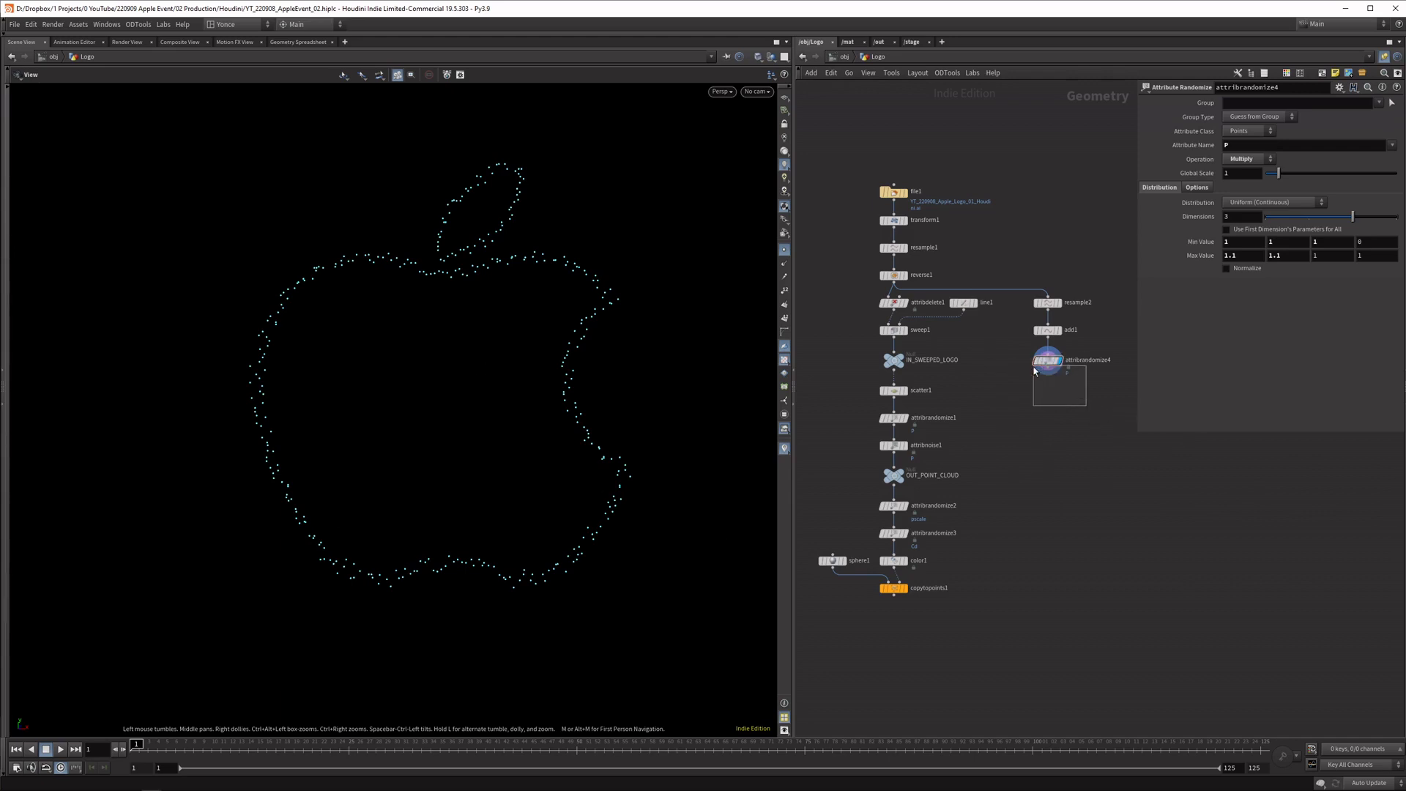
Copy attribnoise1 after attribrandomize4, display the copy, and set its Z Amplitude Scale to 0.1
key(Tab)
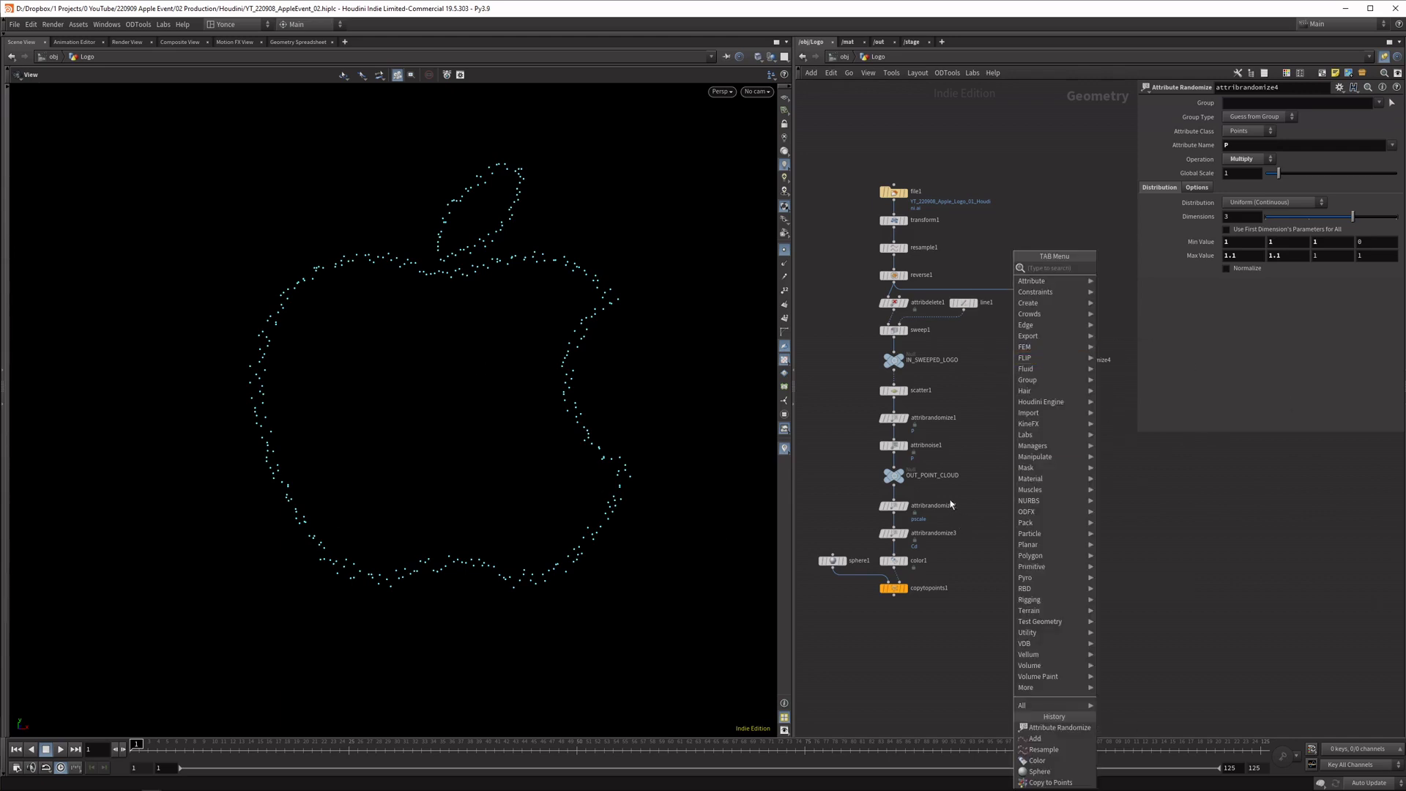
click(834, 499)
drag(910, 456, 917, 463)
key(ctrl+c)
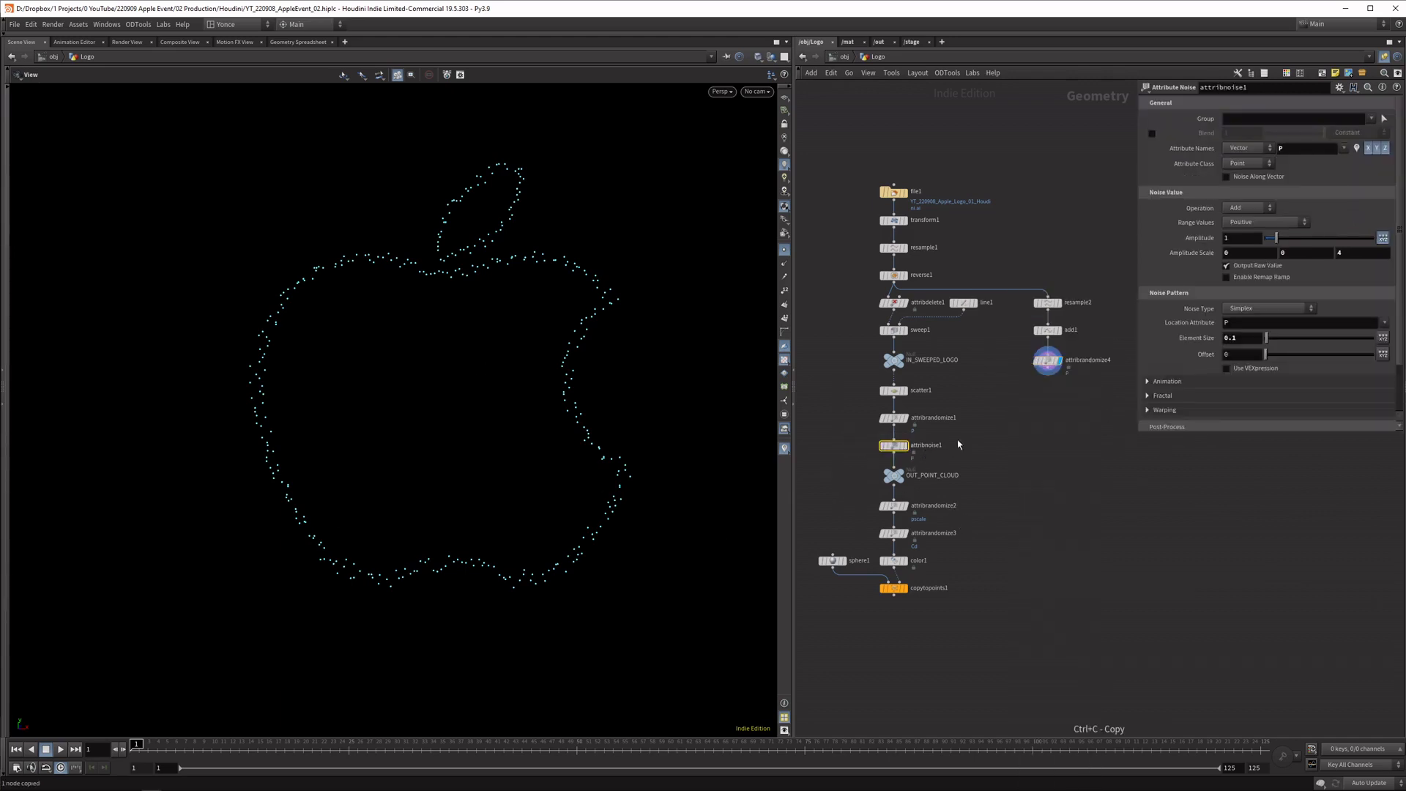
mouse_move(1047, 368)
mouse_down()
mouse_move(979, 427)
mouse_move(1048, 387)
mouse_up()
click(1060, 390)
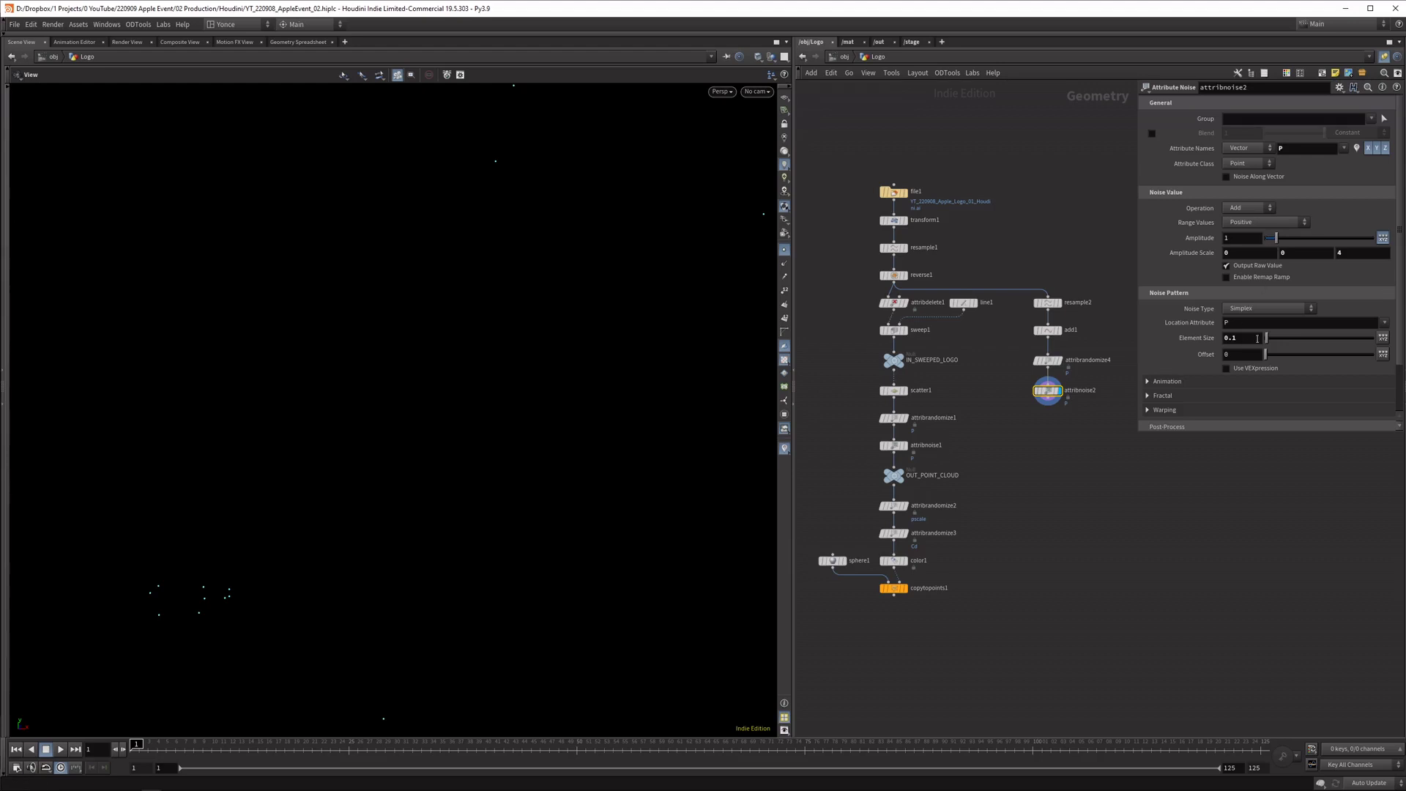
middle_drag(1380, 250, 1311, 251)
Set the Length of resample2 to 0.02
drag(1021, 313, 1125, 258)
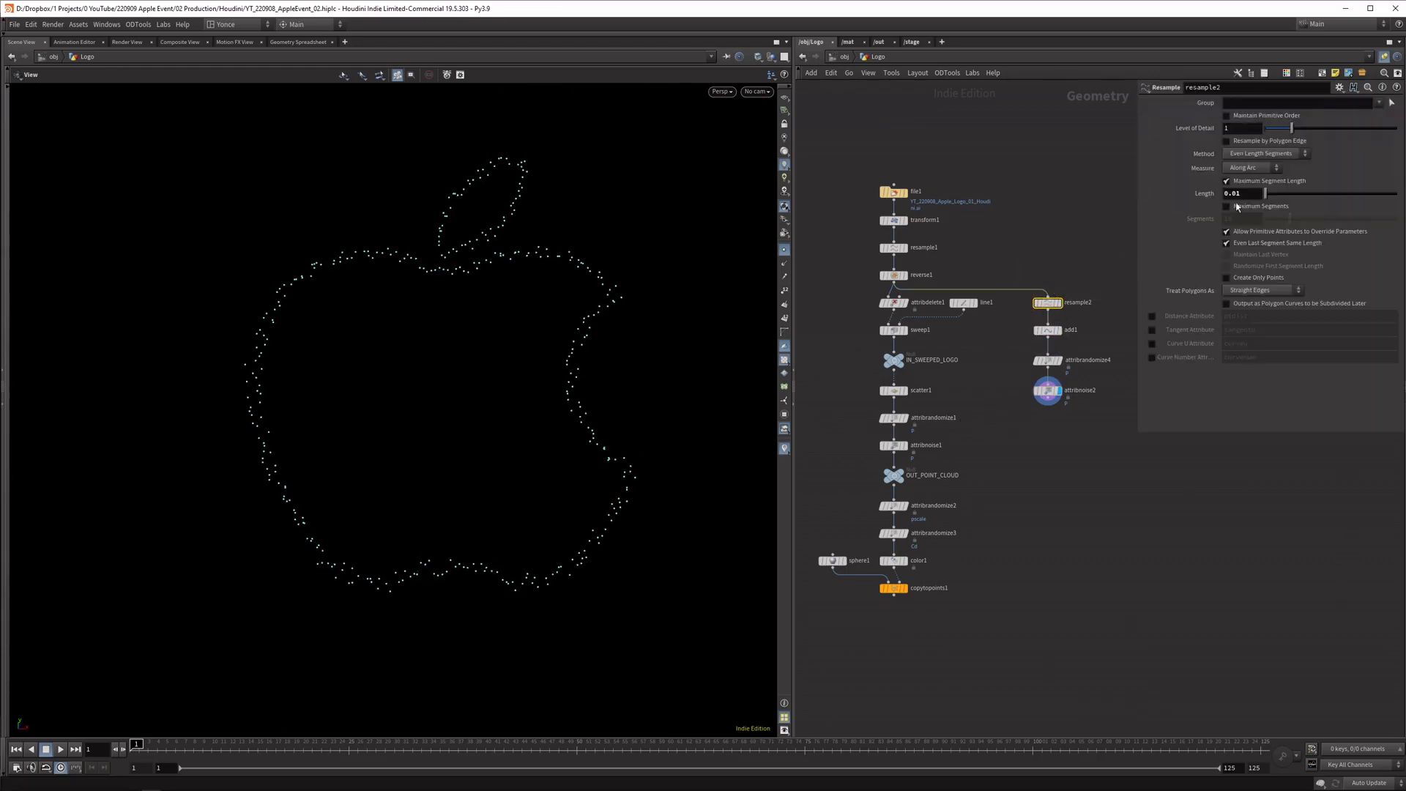
key(BackSpace)
text(2)
key(Return)
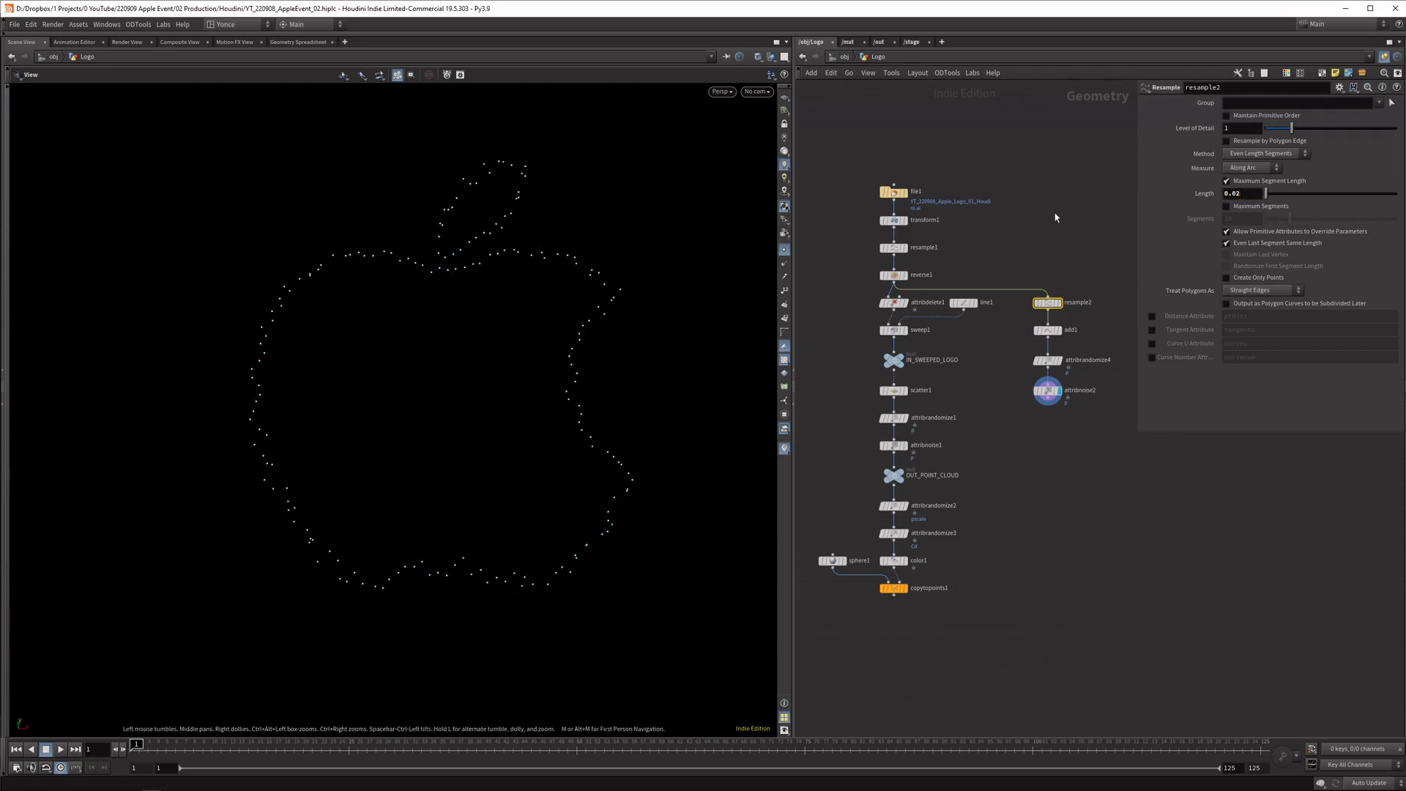
Place a copy of the Cd Attribute Randomize node after attribnoise2 and display its output
click(1047, 360)
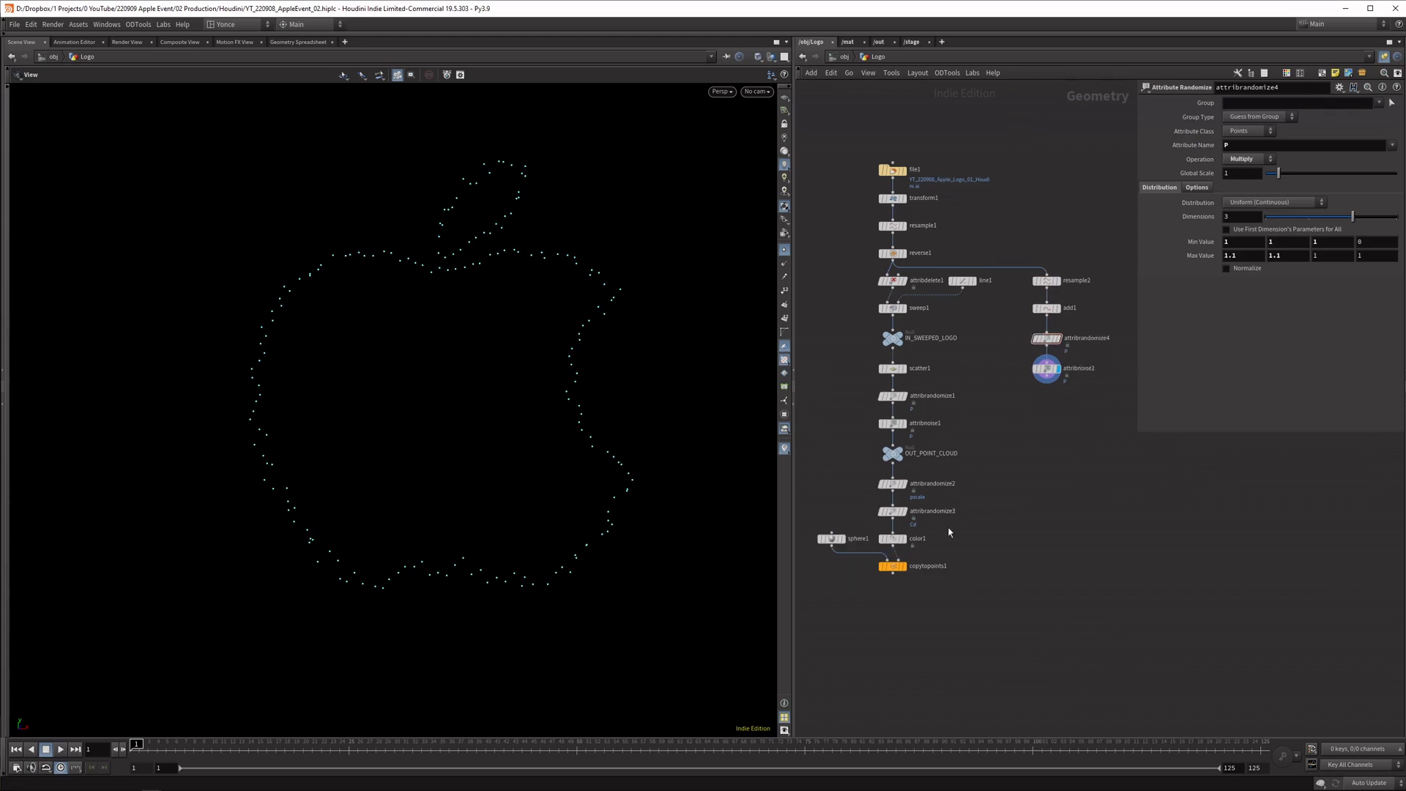
key(ctrl+v)
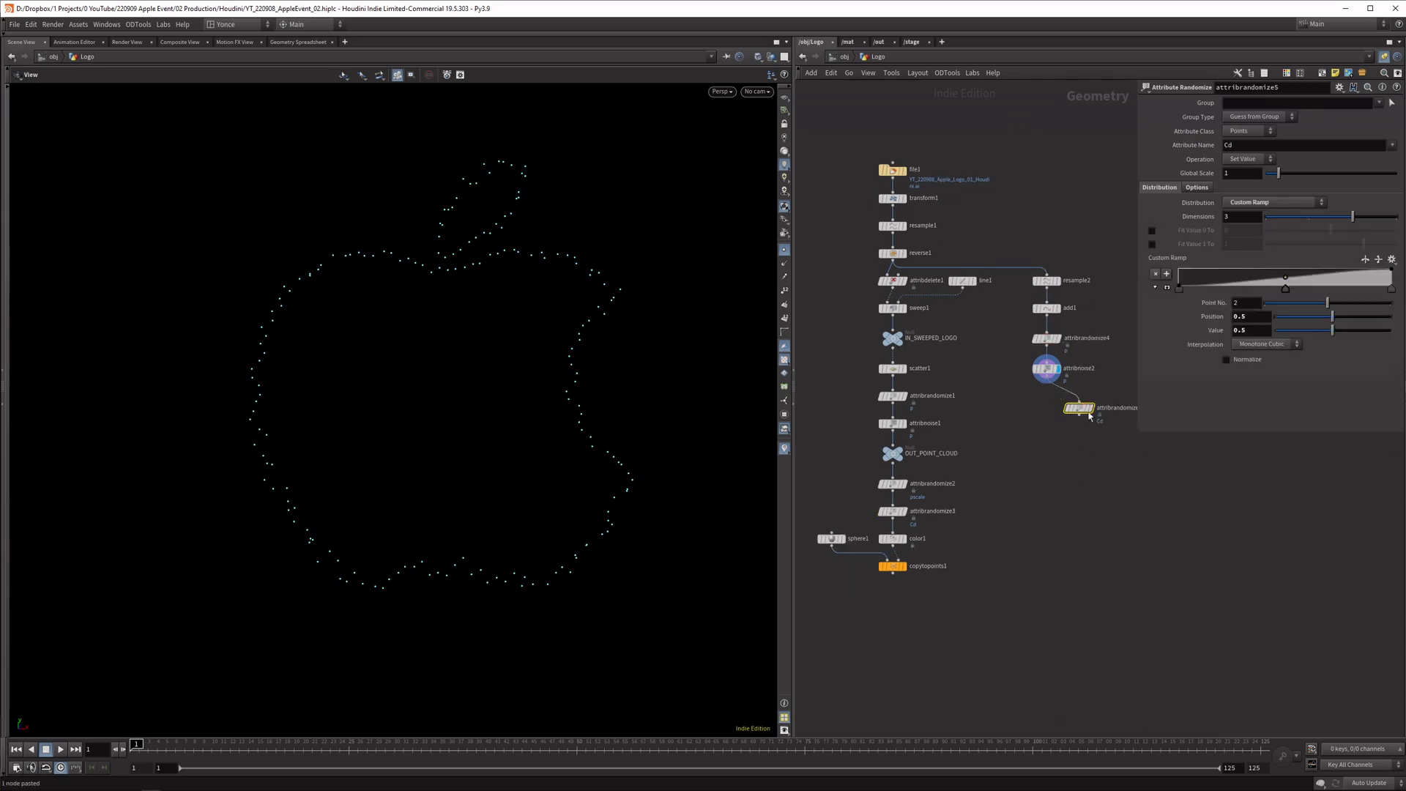
drag(1076, 415, 1049, 395)
click(1090, 408)
Duplicate the OUT_POINT_CLOUD null, rename the copy OUT_SWEEP_LOGO, and wire it after attribrandomize5
click(895, 454)
key(ctrl+c)
key(ctrl+v)
drag(992, 464, 1042, 448)
drag(1076, 448, 1136, 461)
text(s)
key(BackSpace)
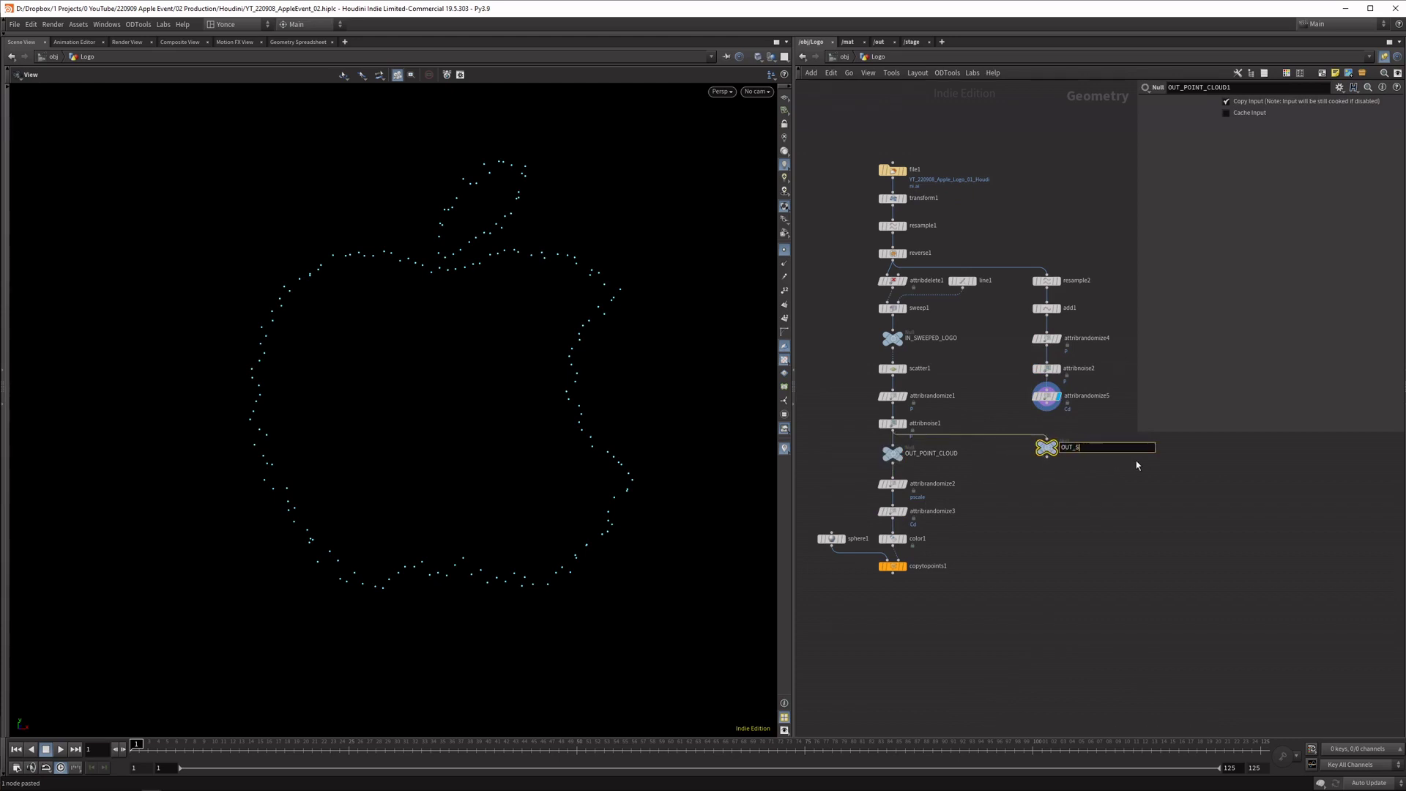
text(SWEEP_LOGO)
key(Return)
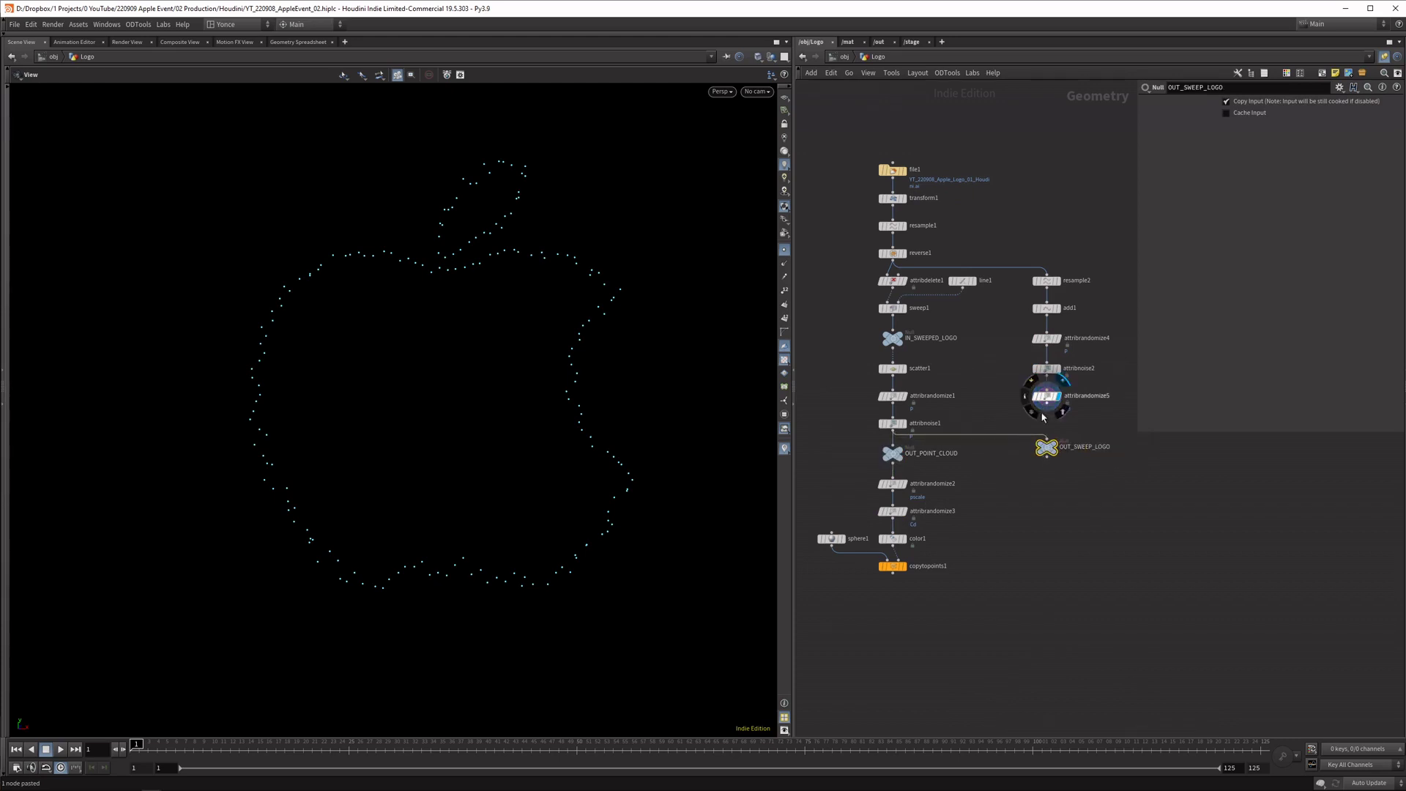
key(Tab)
key(Escape)
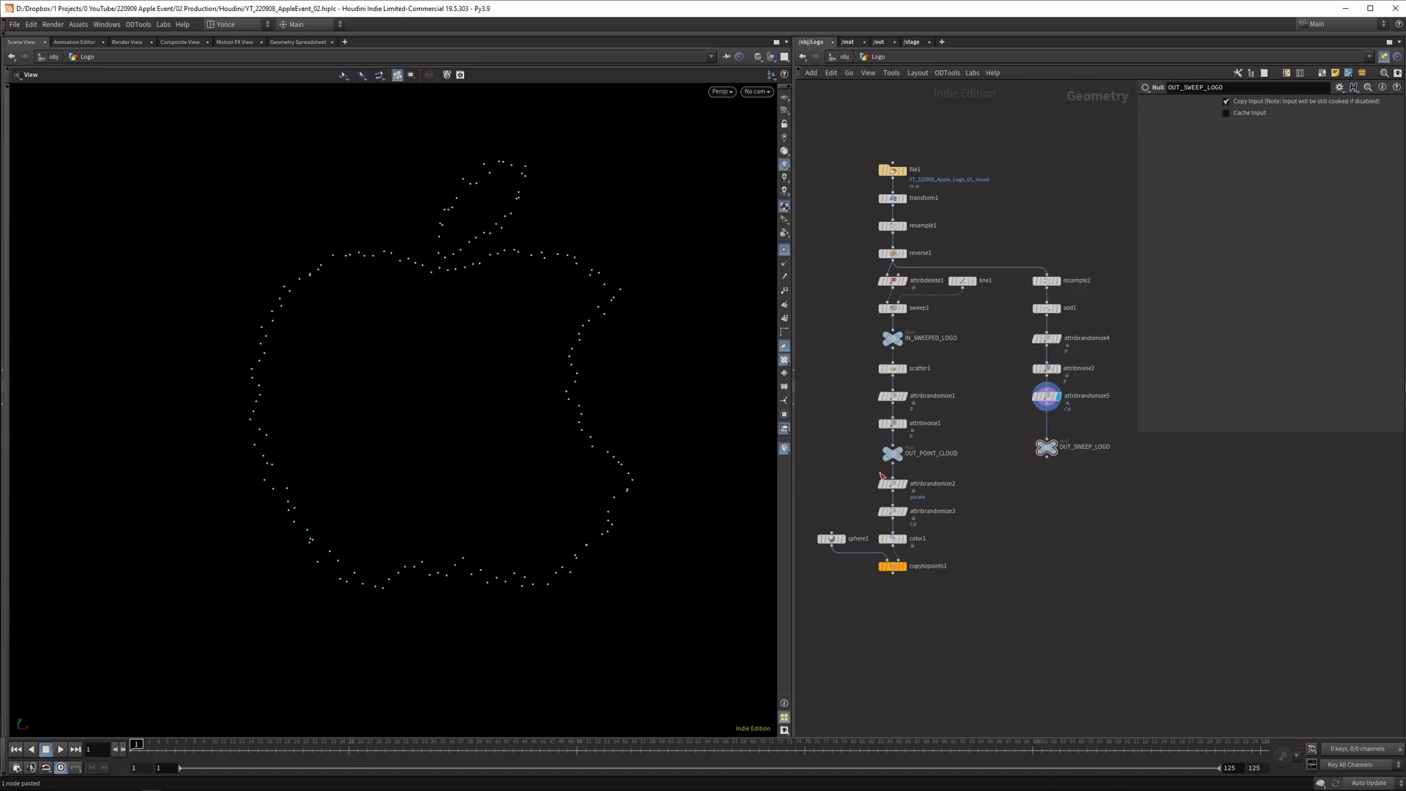
Move attribrandomize2, attribrandomize3, color1, sphere1 and copytopoints1 together to a spot below and between the two branches
drag(833, 522, 934, 613)
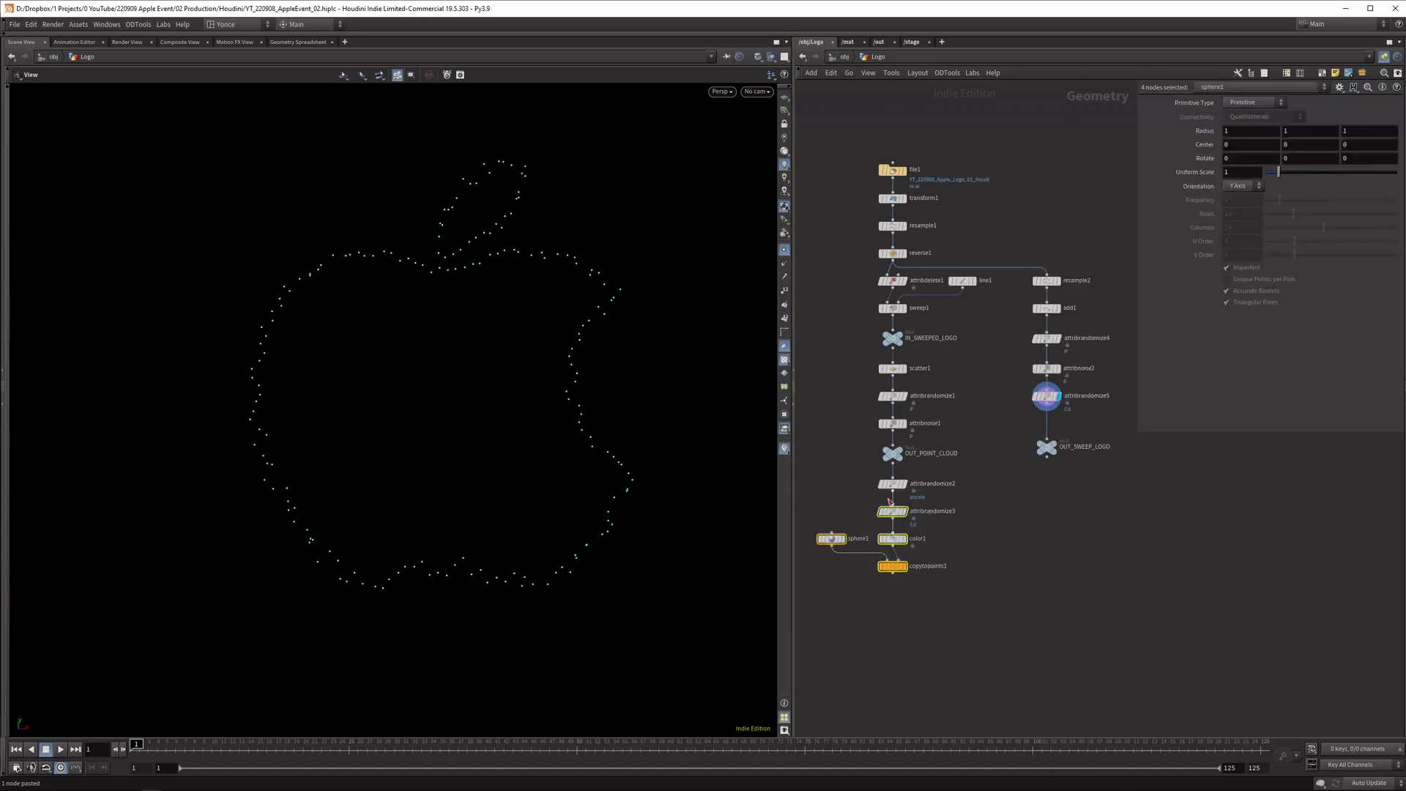
drag(843, 492, 924, 586)
drag(895, 484, 984, 539)
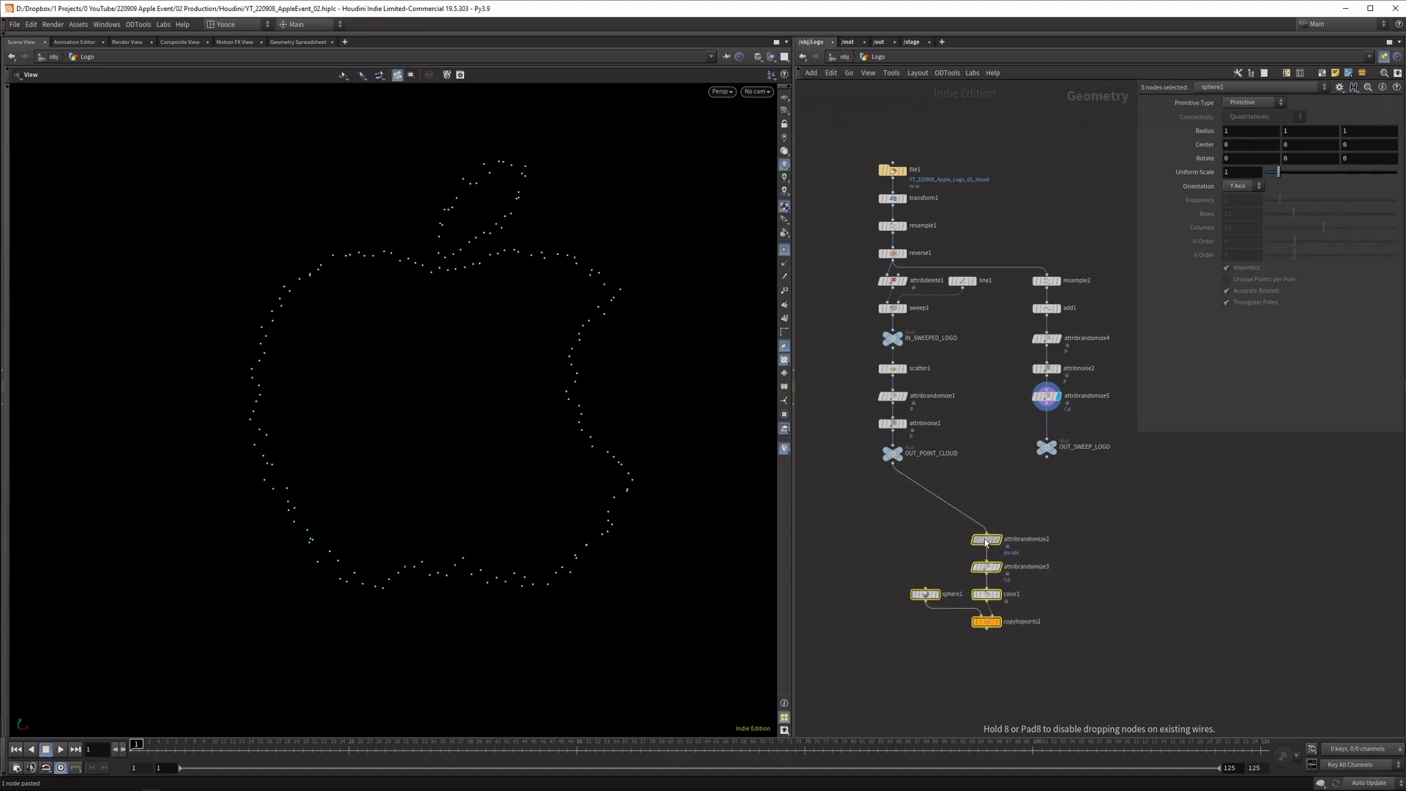
Merge OUT_POINT_CLOUD and OUT_SWEEP_LOGO with a Merge node and wire it into attribrandomize2
click(827, 460)
drag(827, 459, 1074, 479)
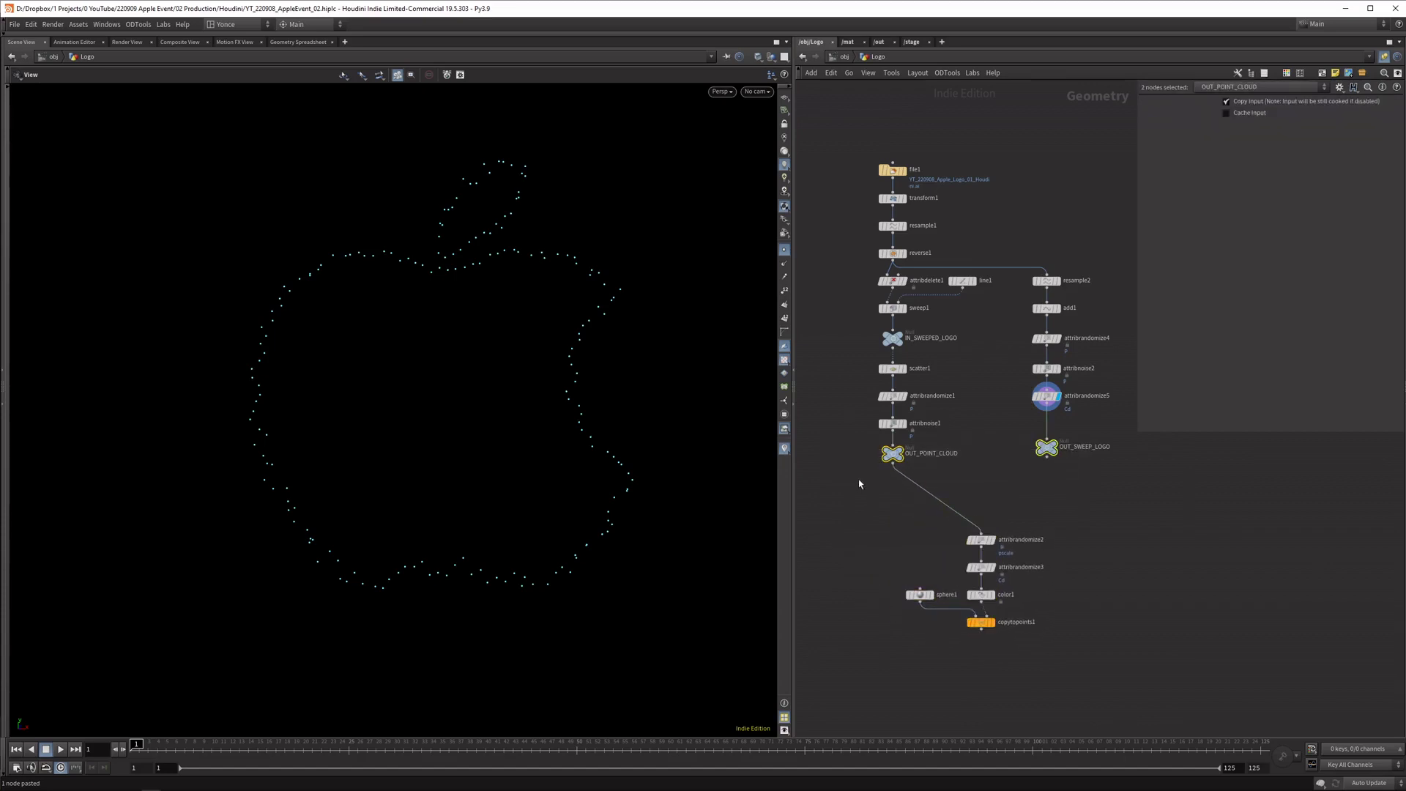
click(894, 465)
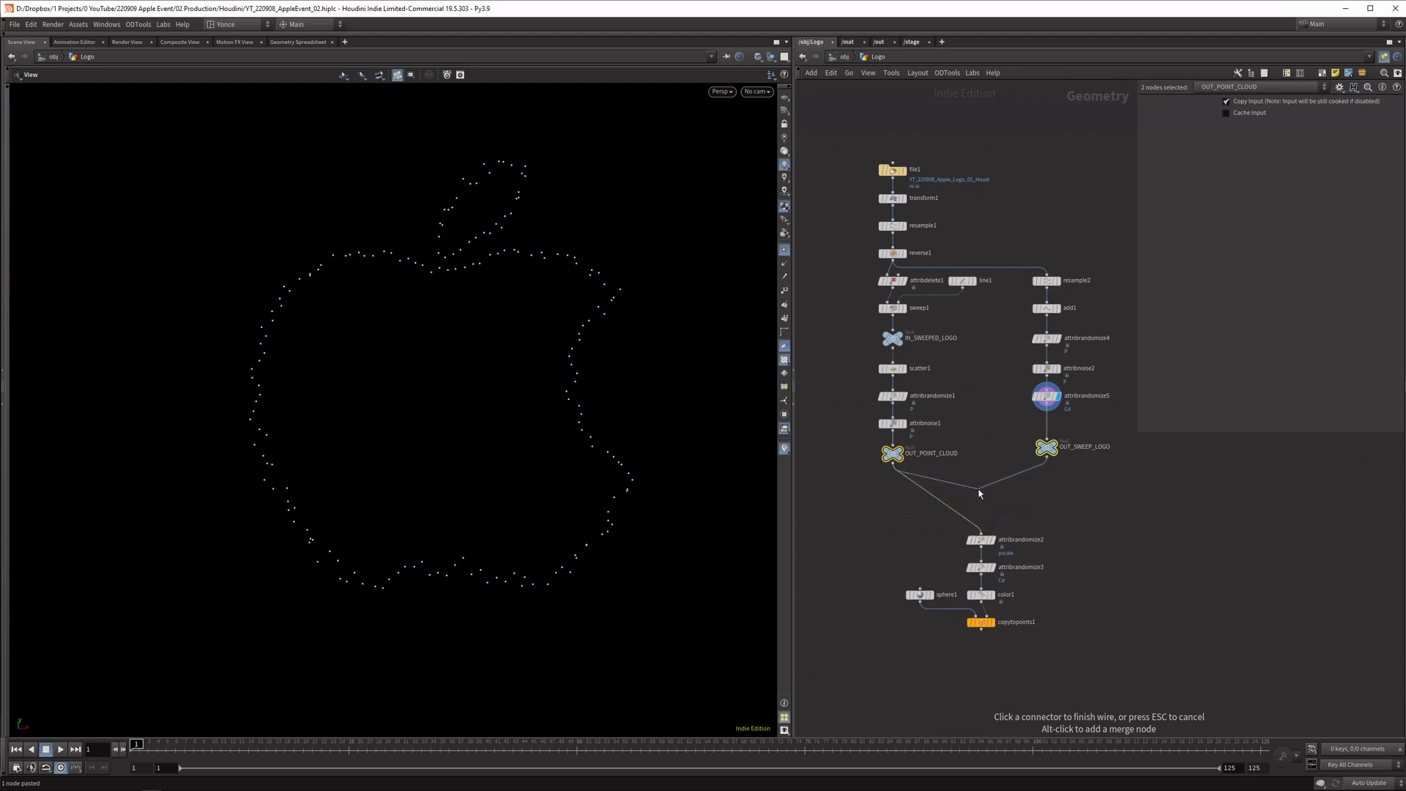
alt+click(981, 492)
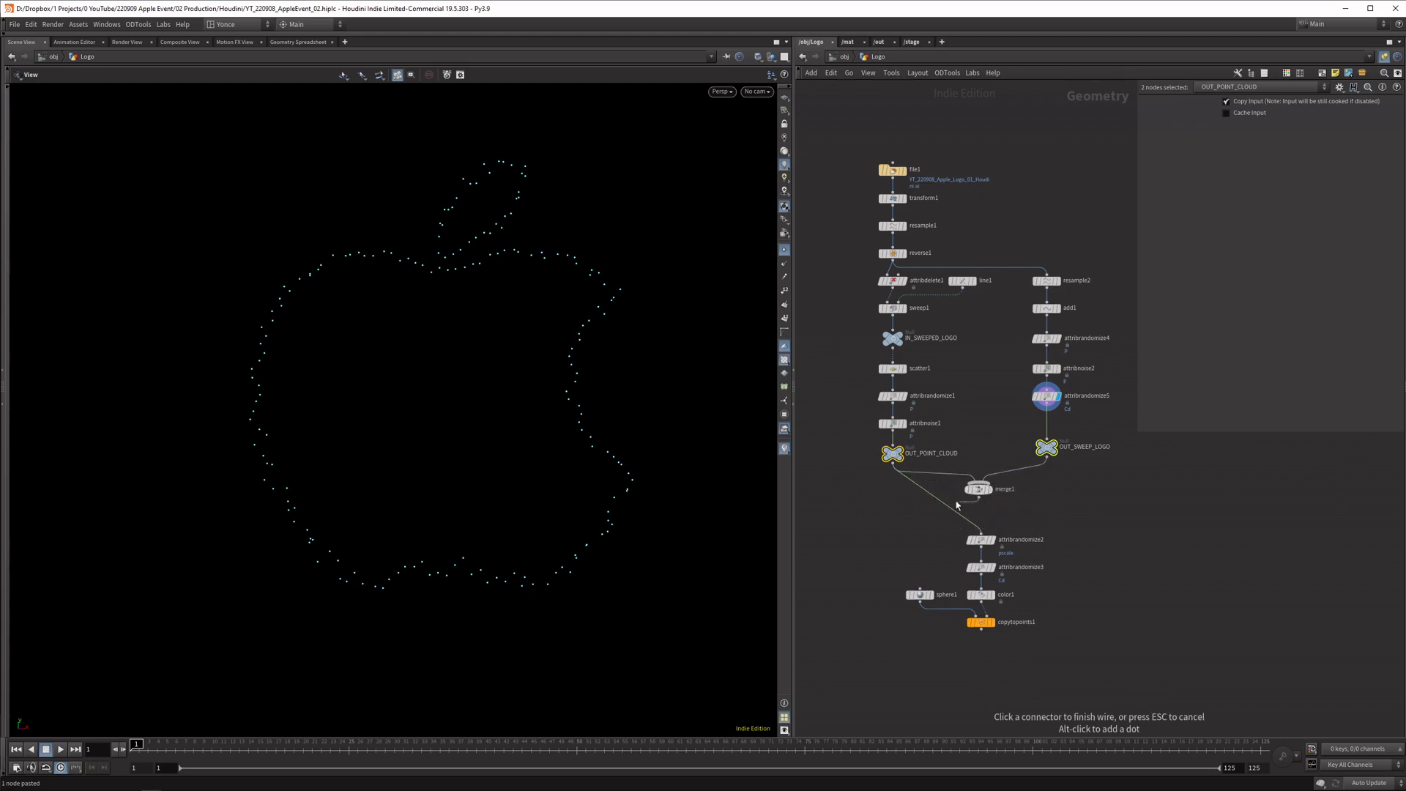
key(Escape)
drag(962, 507, 979, 496)
click(1014, 514)
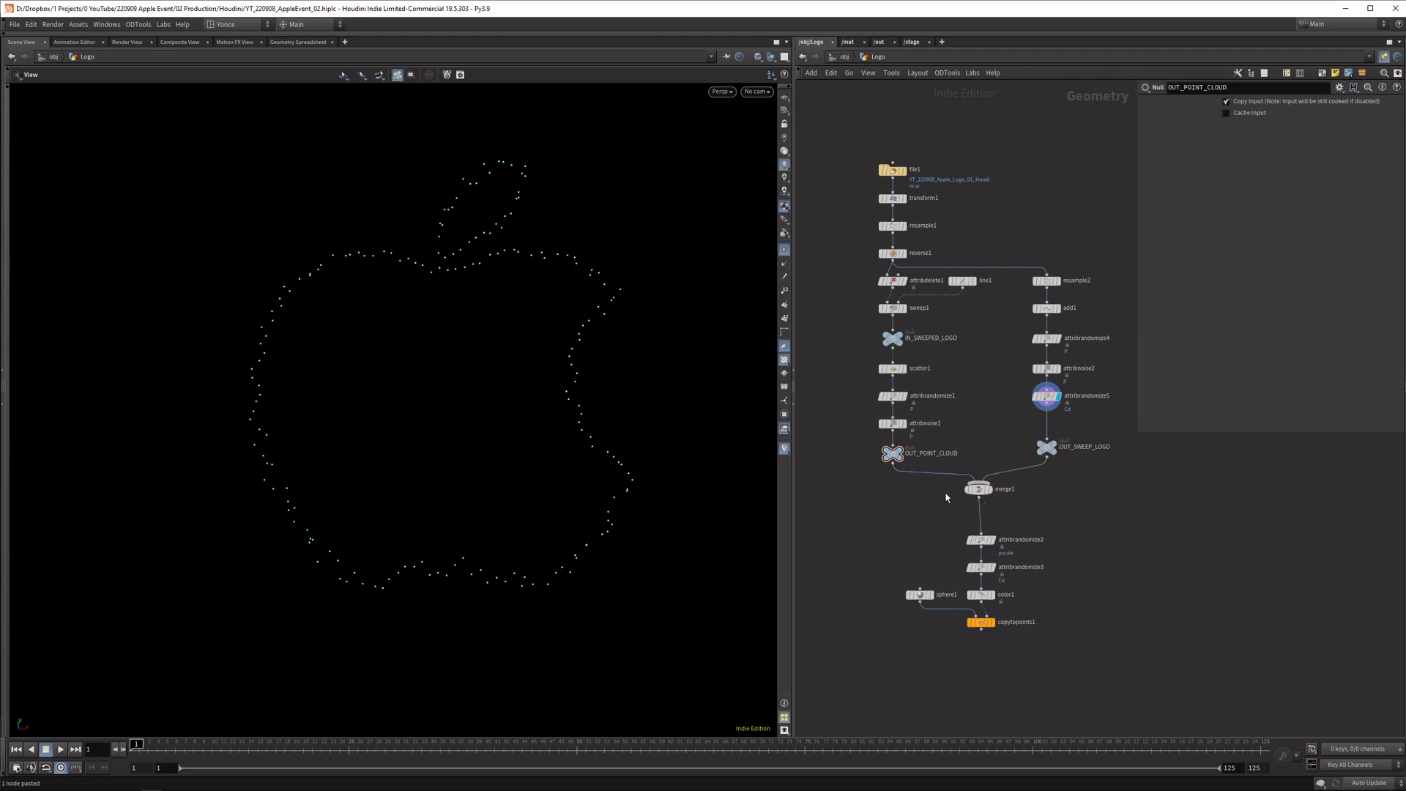
Display the output of copytopoints1 and inspect the merged branches from the side
click(977, 490)
click(995, 540)
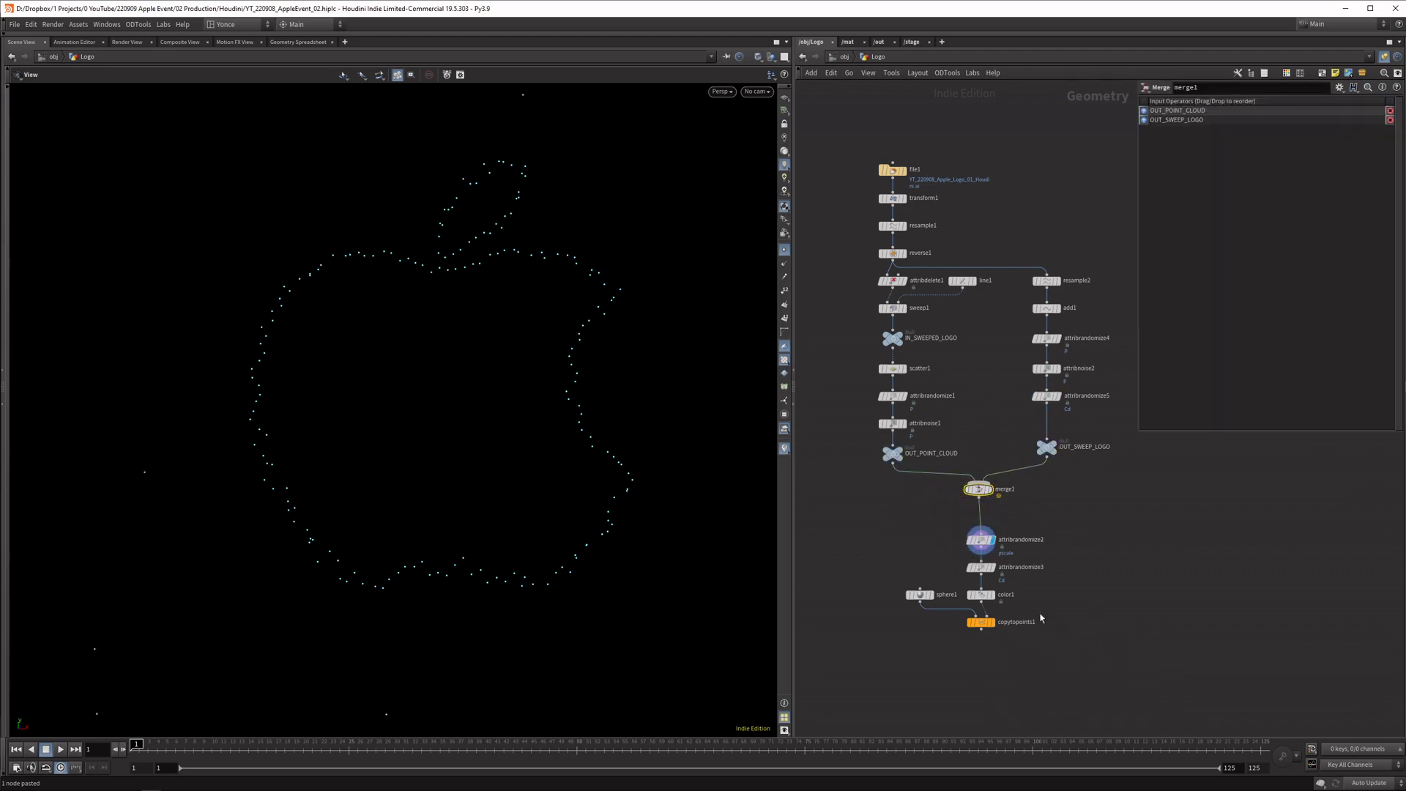
click(992, 622)
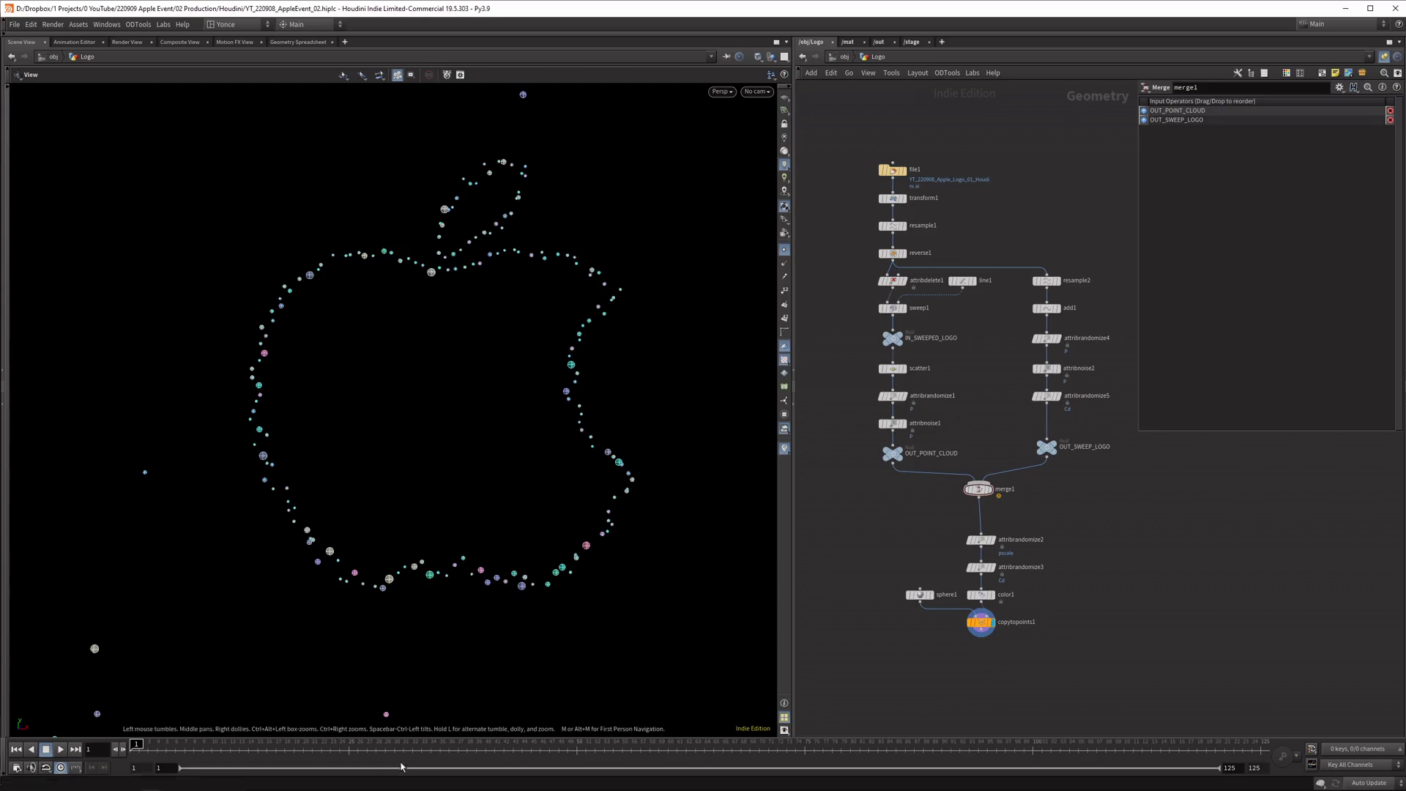
scroll(374, 336, down, 5)
drag(374, 336, 560, 358)
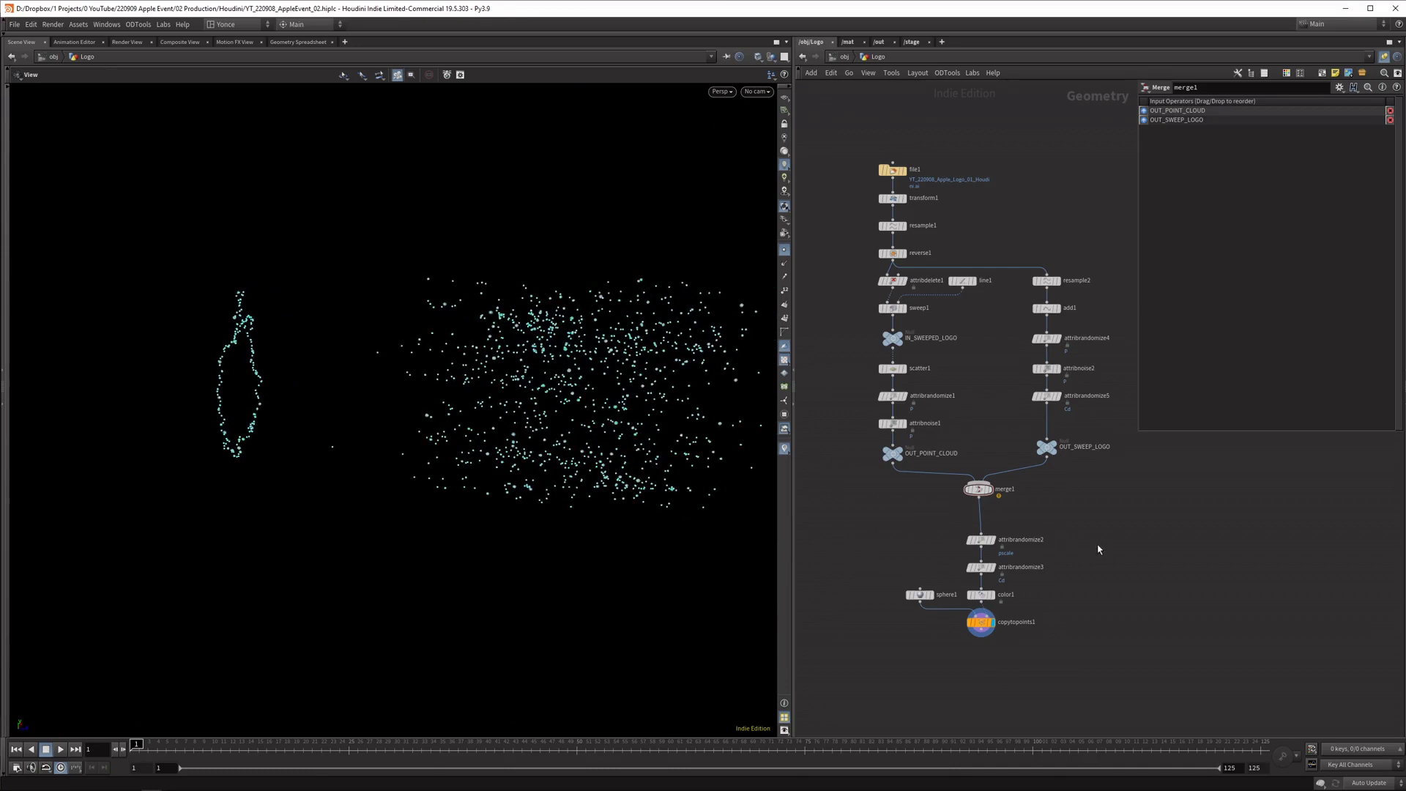
Enable the Remap Ramp on attribnoise1 and set its end point's Interpolation to B-Spline
click(884, 409)
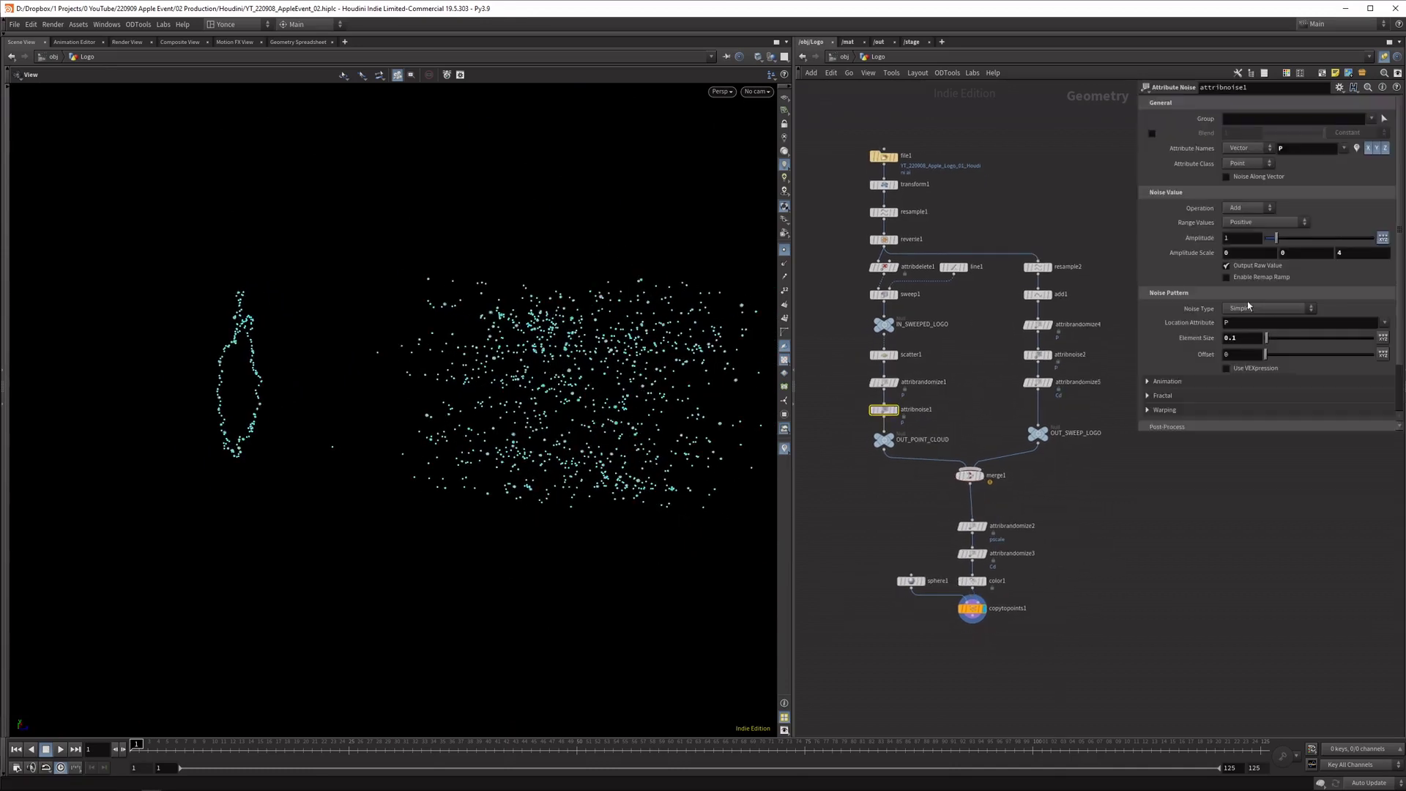
click(1239, 276)
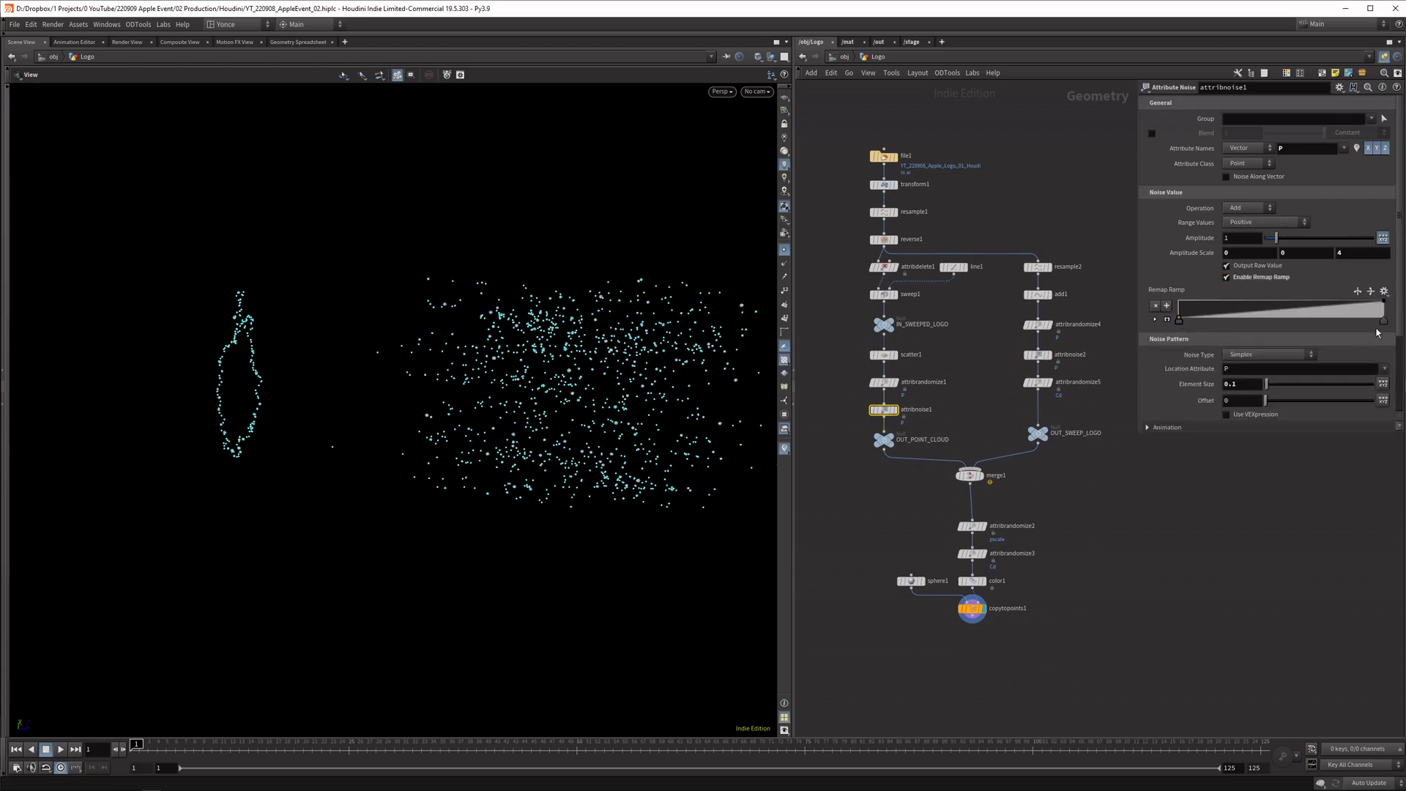
click(1155, 320)
drag(1280, 434, 1245, 631)
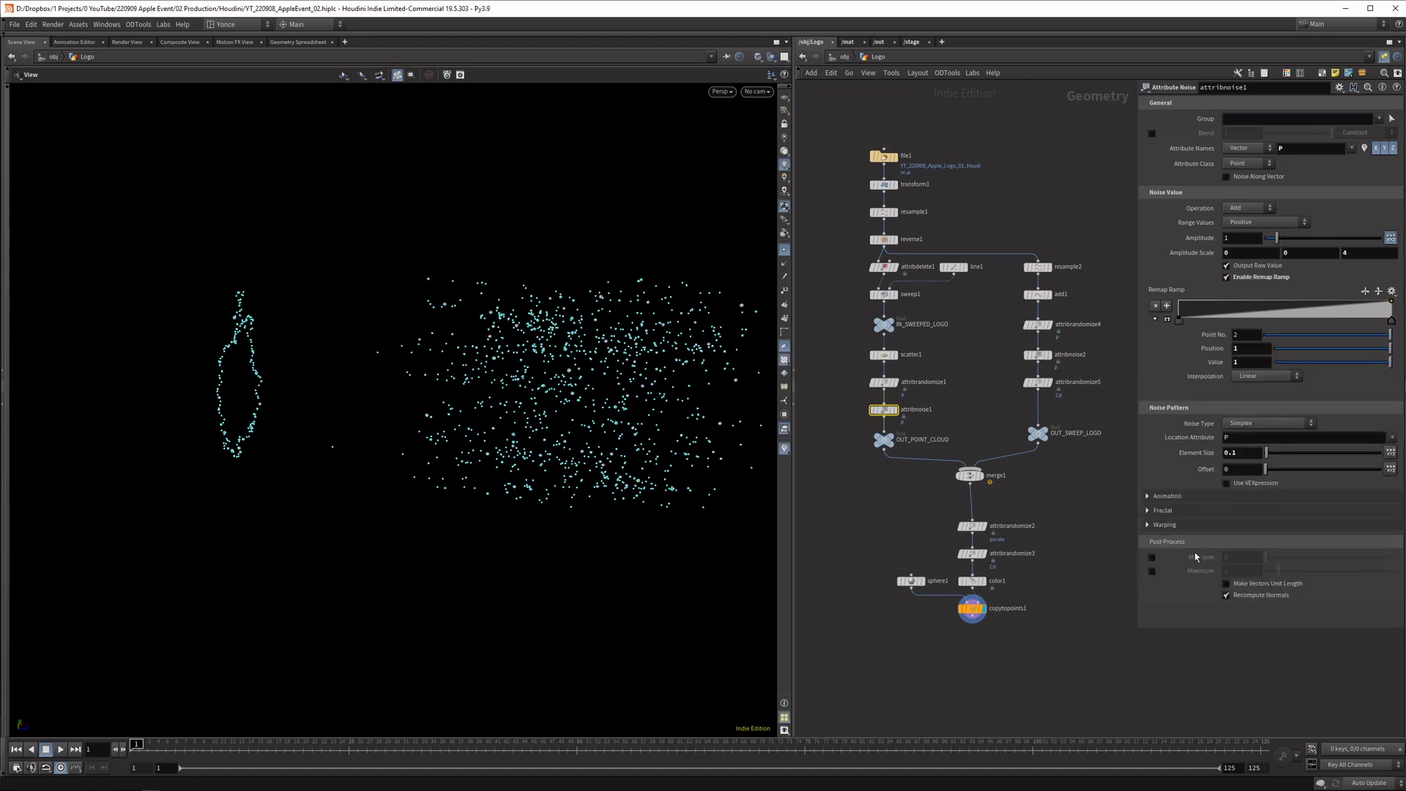
click(1179, 320)
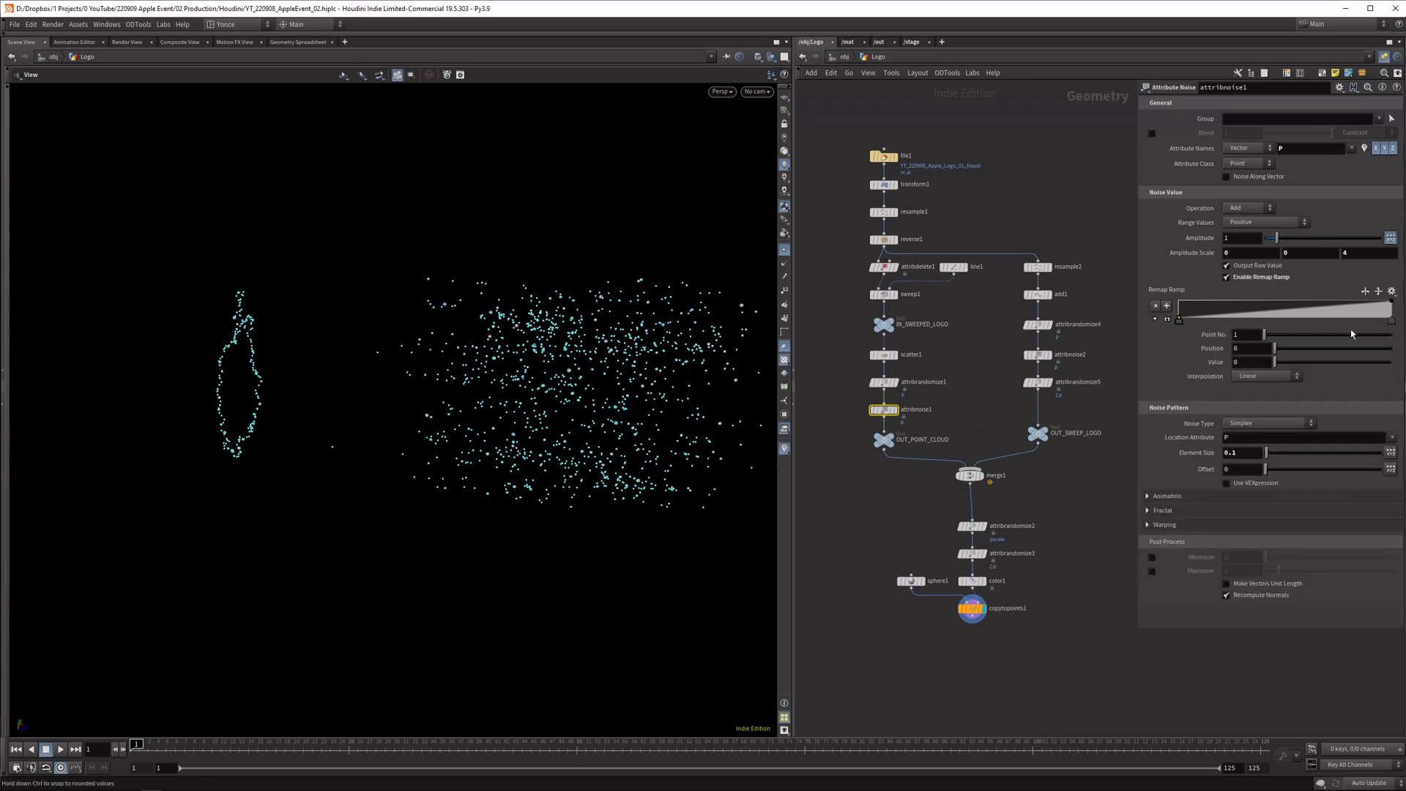
click(1392, 321)
click(1271, 376)
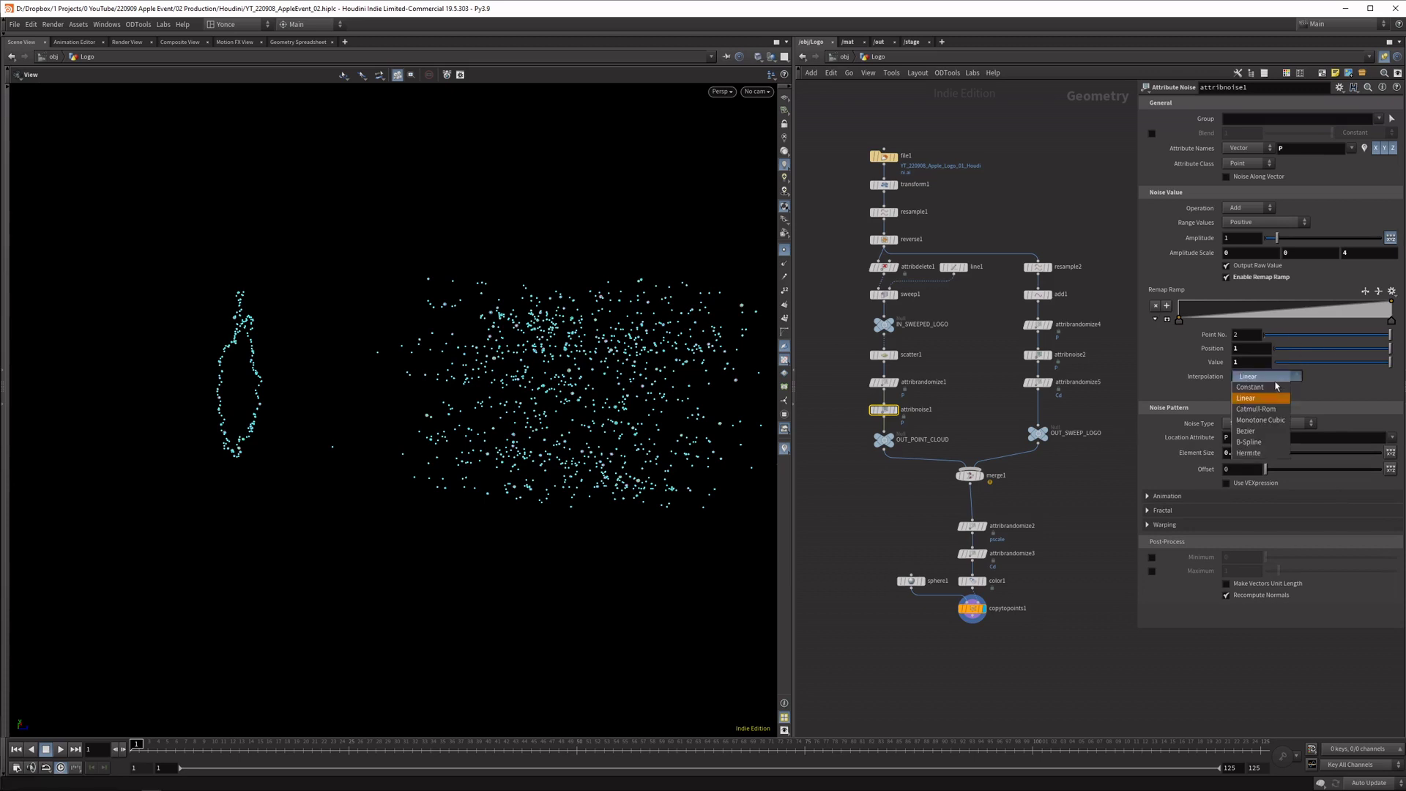
click(1273, 442)
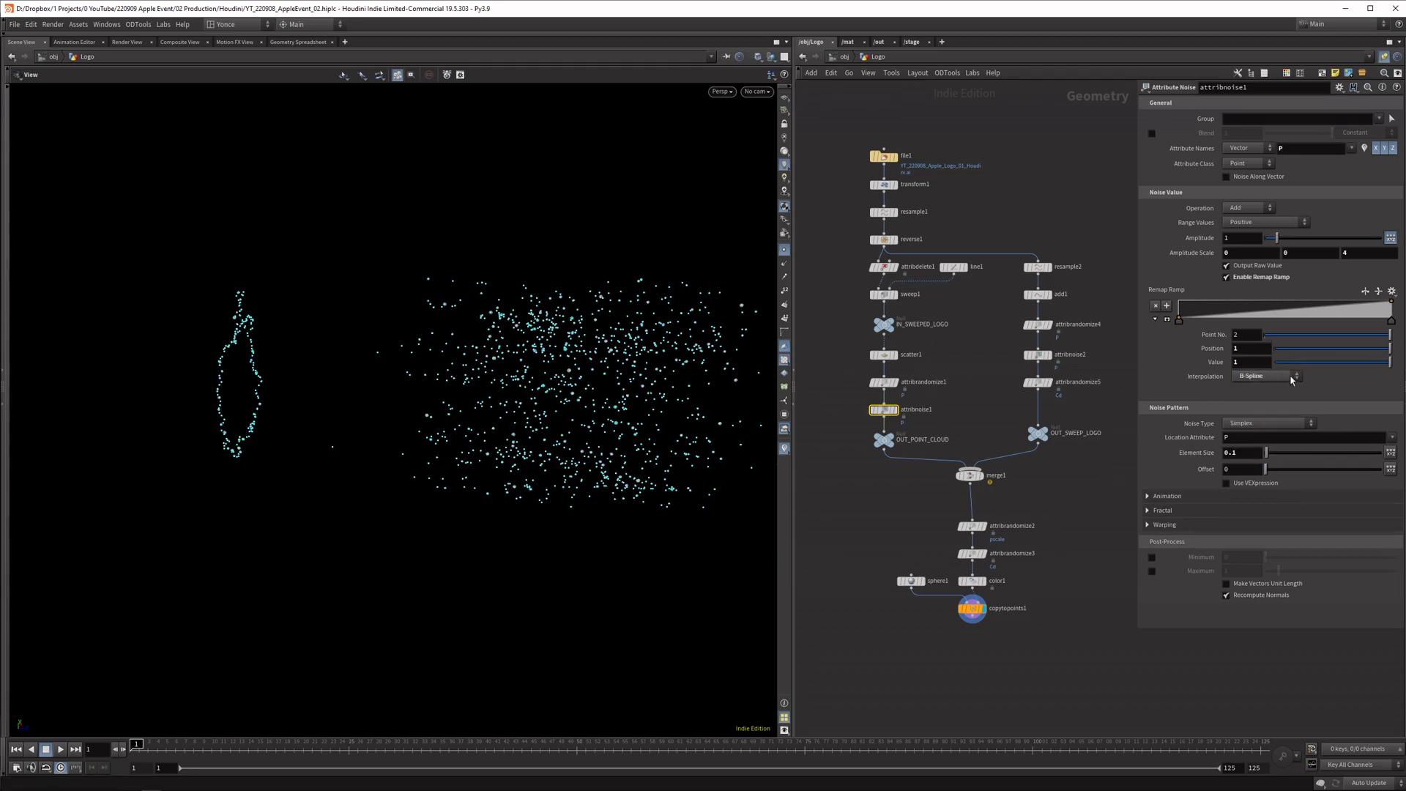
Add a low-value point about three quarters along attribnoise1's remap ramp, then shift the start point and undo that shift
mouse_move(1313, 321)
mouse_down()
mouse_move(1349, 320)
mouse_move(1249, 325)
mouse_move(1388, 328)
mouse_move(1194, 309)
mouse_move(1333, 308)
mouse_up()
drag(1283, 362, 1301, 363)
drag(1179, 321, 1252, 323)
key(ctrl+z)
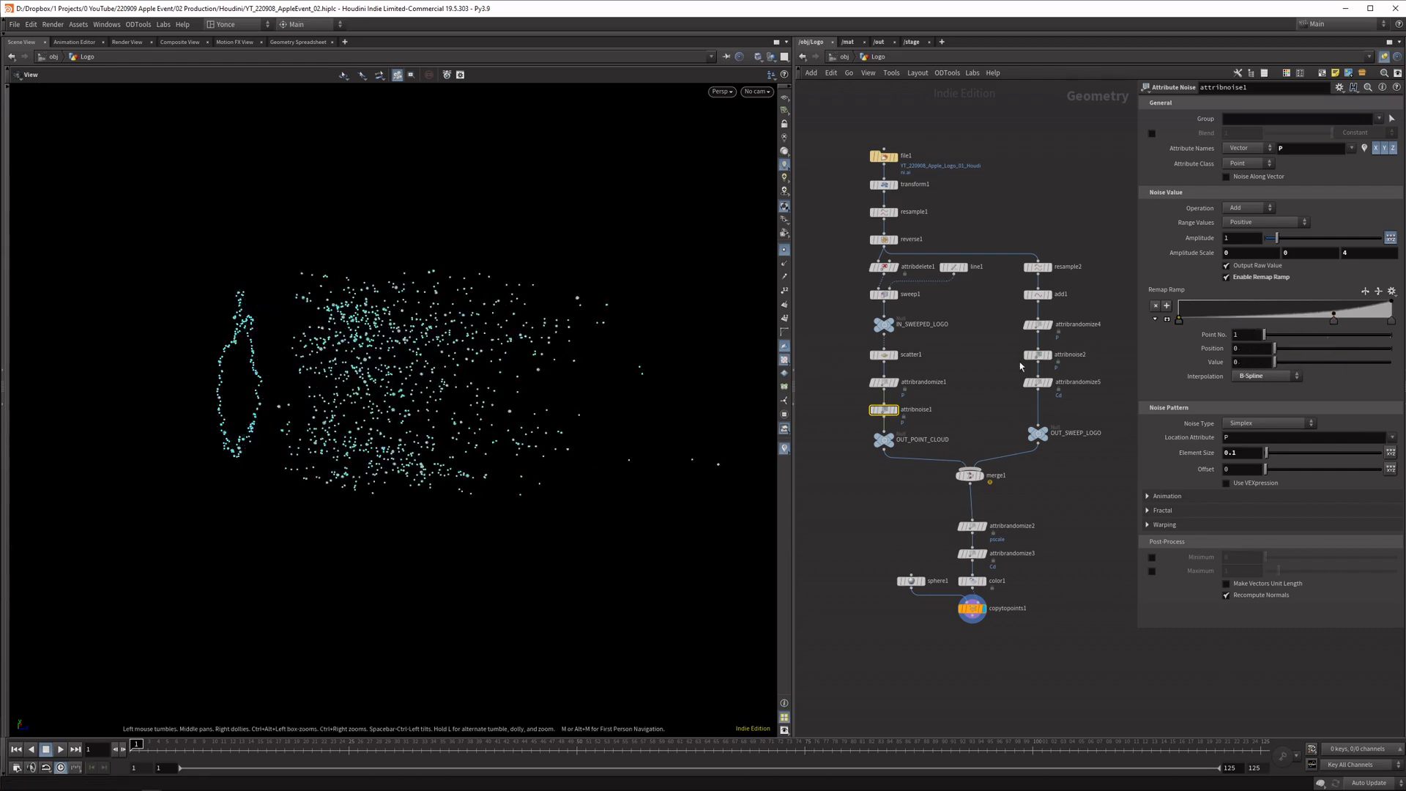
Set attribnoise2's Z Amplitude Scale to 0.5 and check the logo from the front
click(1036, 385)
click(1038, 355)
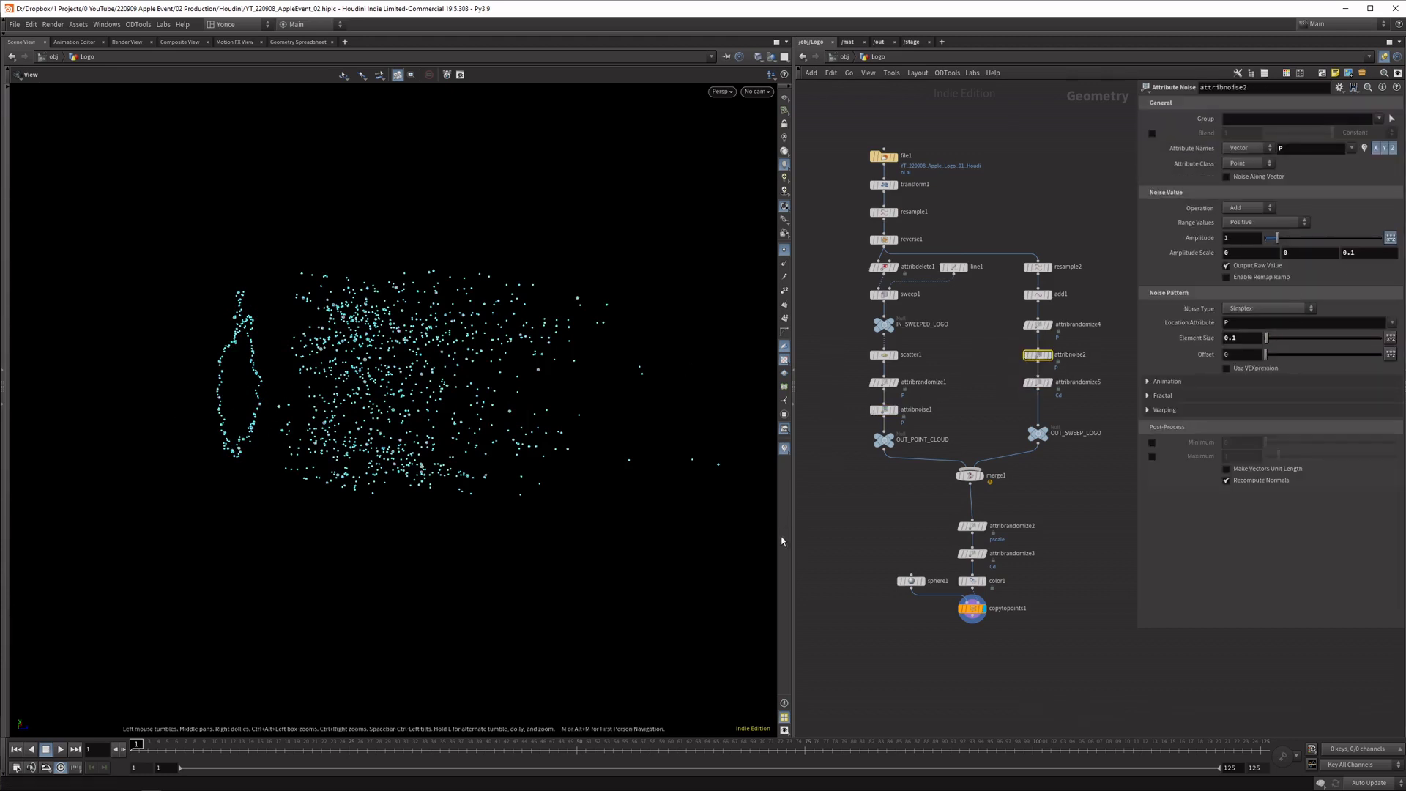
middle_drag(1377, 254, 1401, 246)
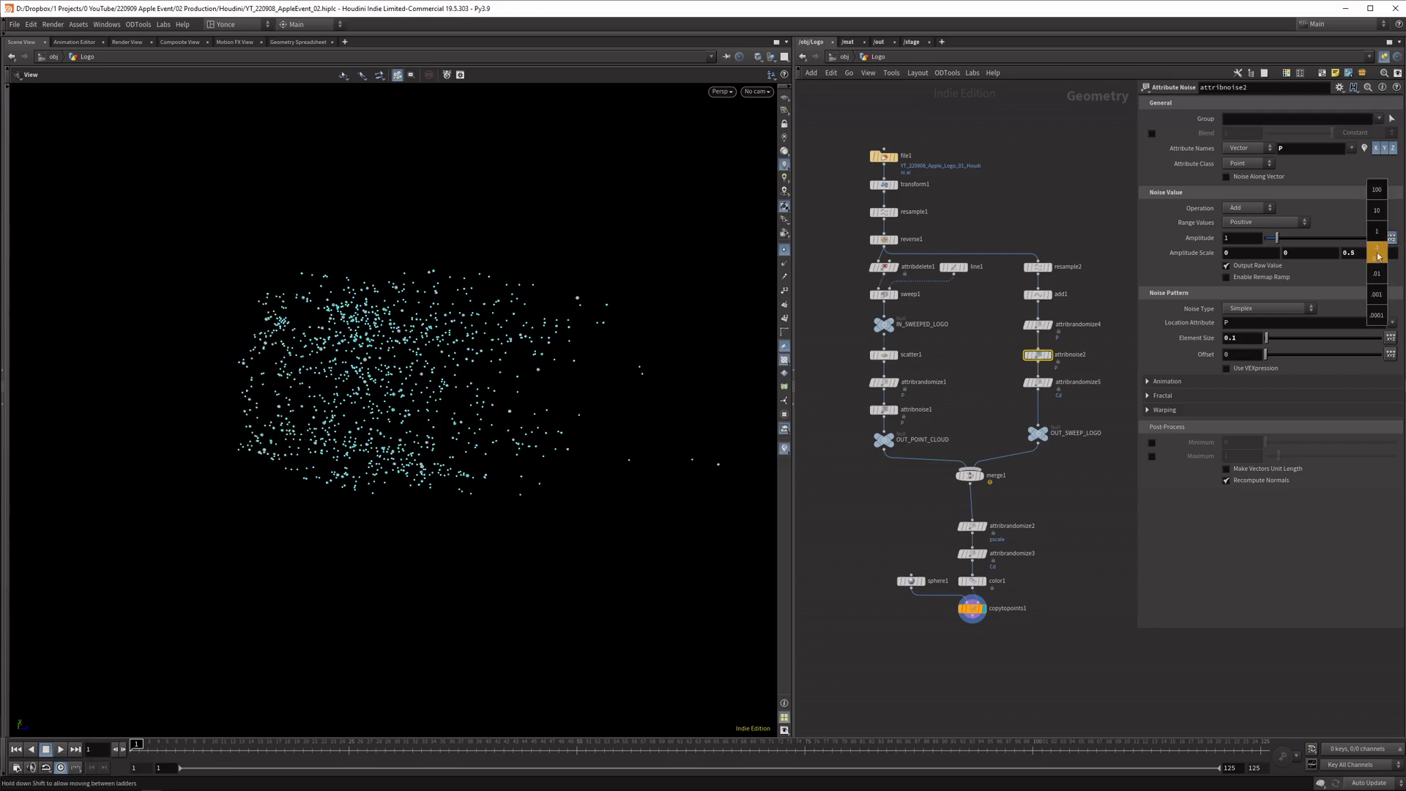
drag(547, 420, 413, 373)
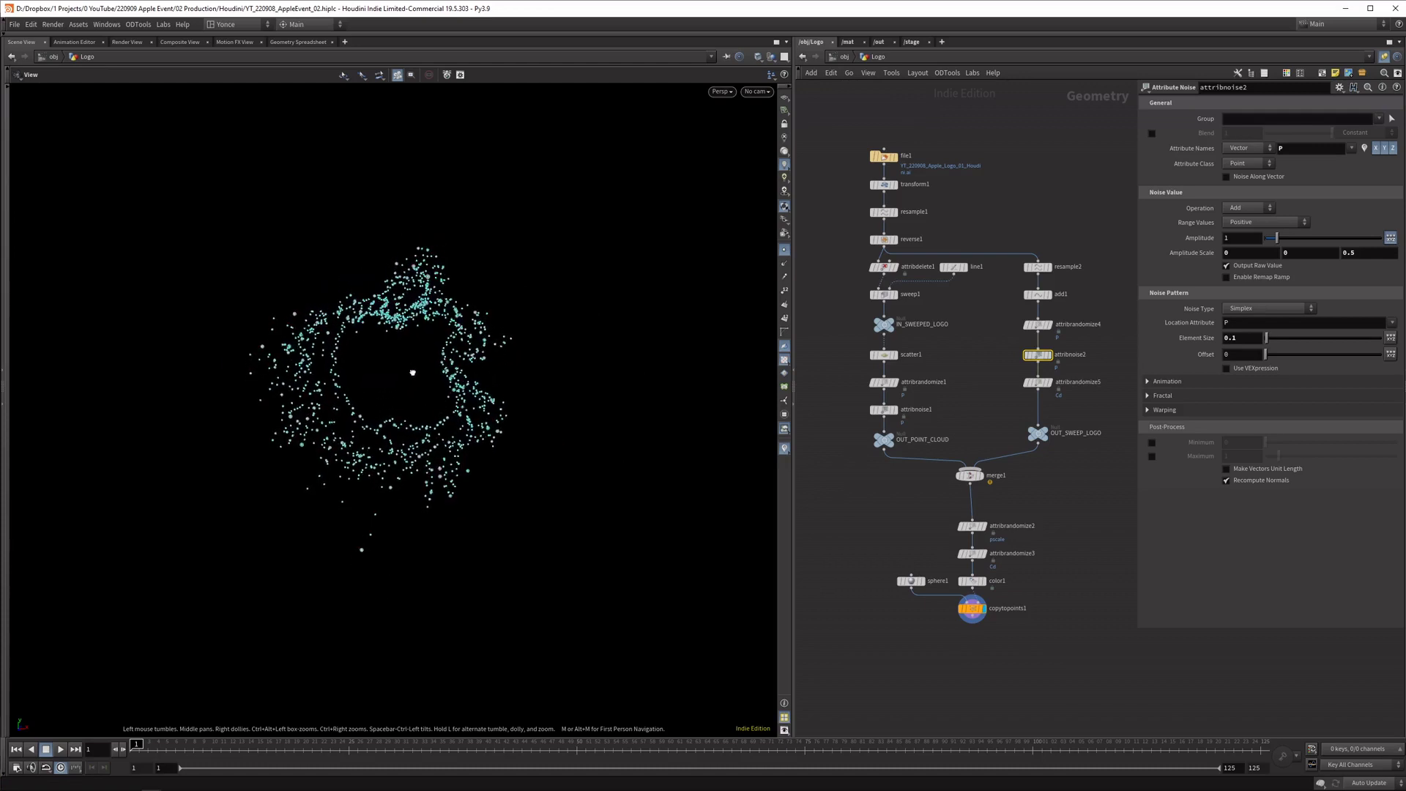
Append a Null node after copytopoints1 and display its output
click(970, 612)
text(null)
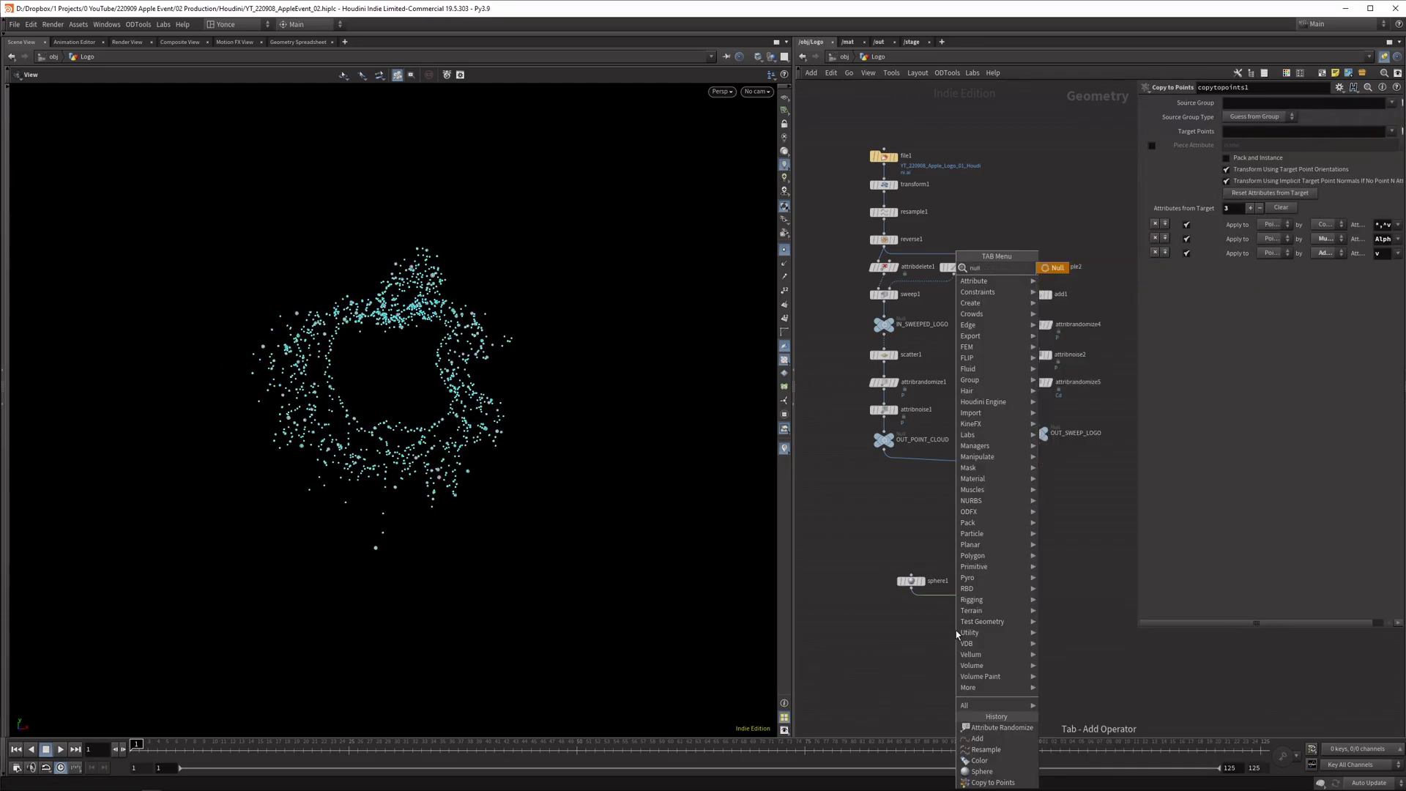
key(Return)
click(1026, 618)
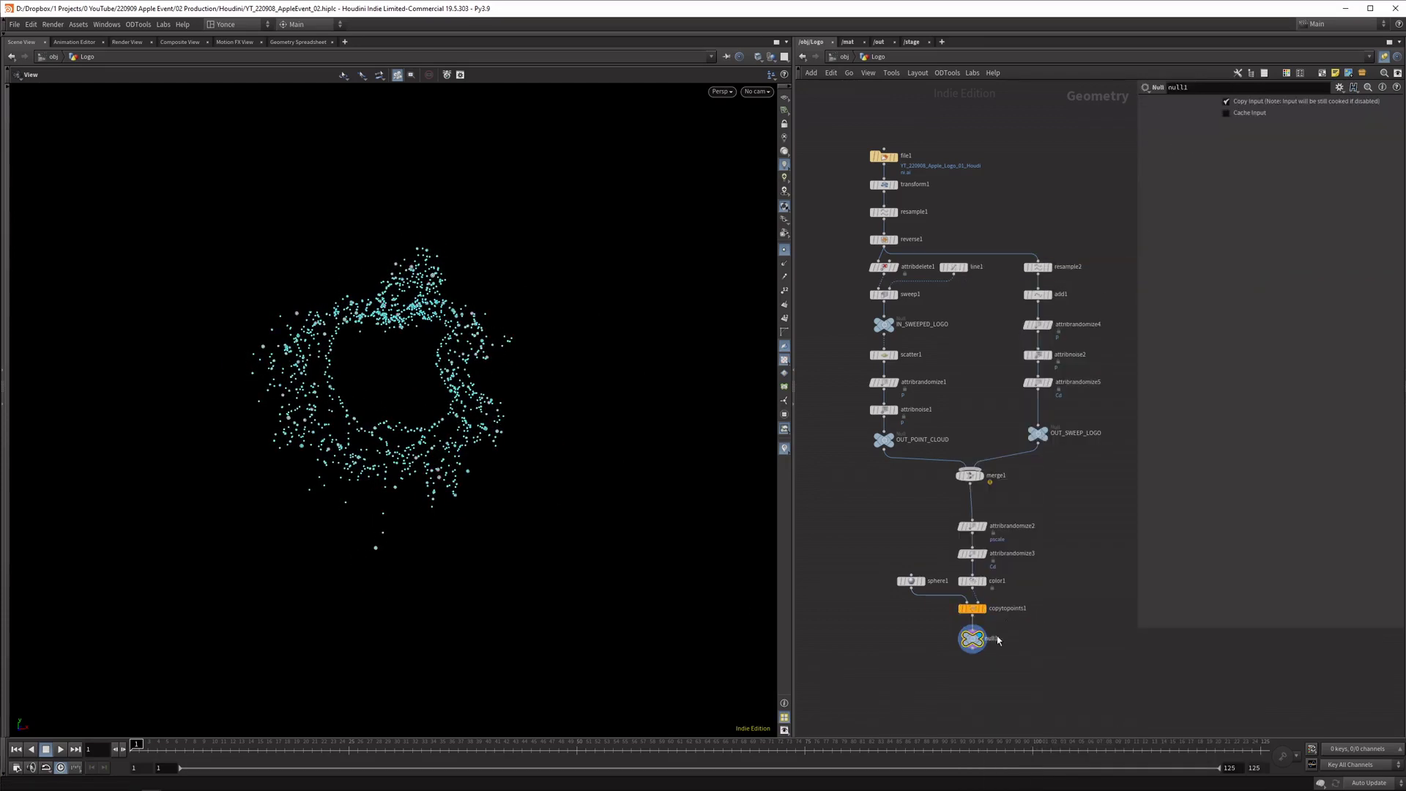
Rename the Null node OUT_STARS, return to the object level and save the scene
text(OUT_STARS)
key(Return)
key(u)
key(ctrl+s)
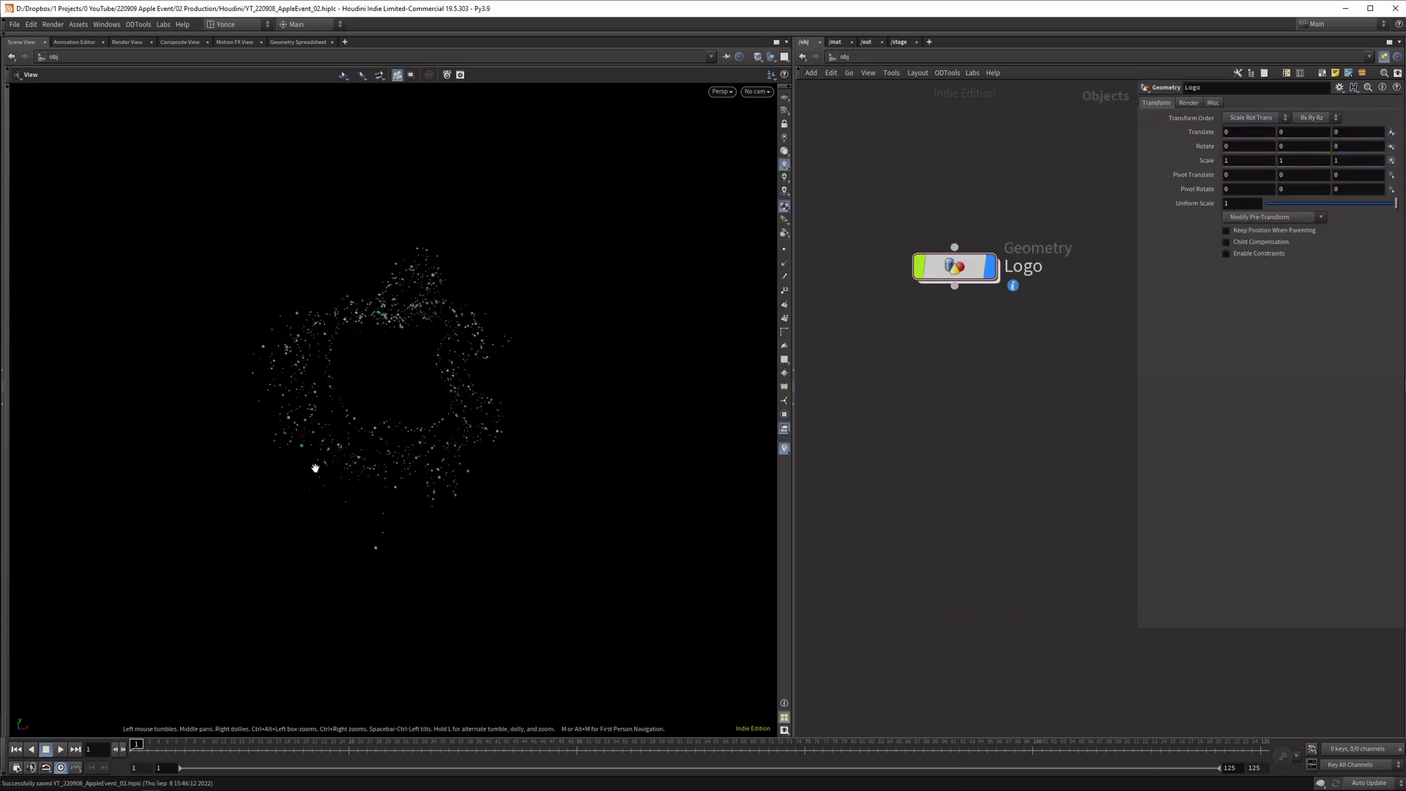
Add a Null object above the Logo geometry in the object network
middle_drag(1017, 213, 1063, 419)
drag(398, 366, 348, 58)
right_drag(349, 58, 367, 96)
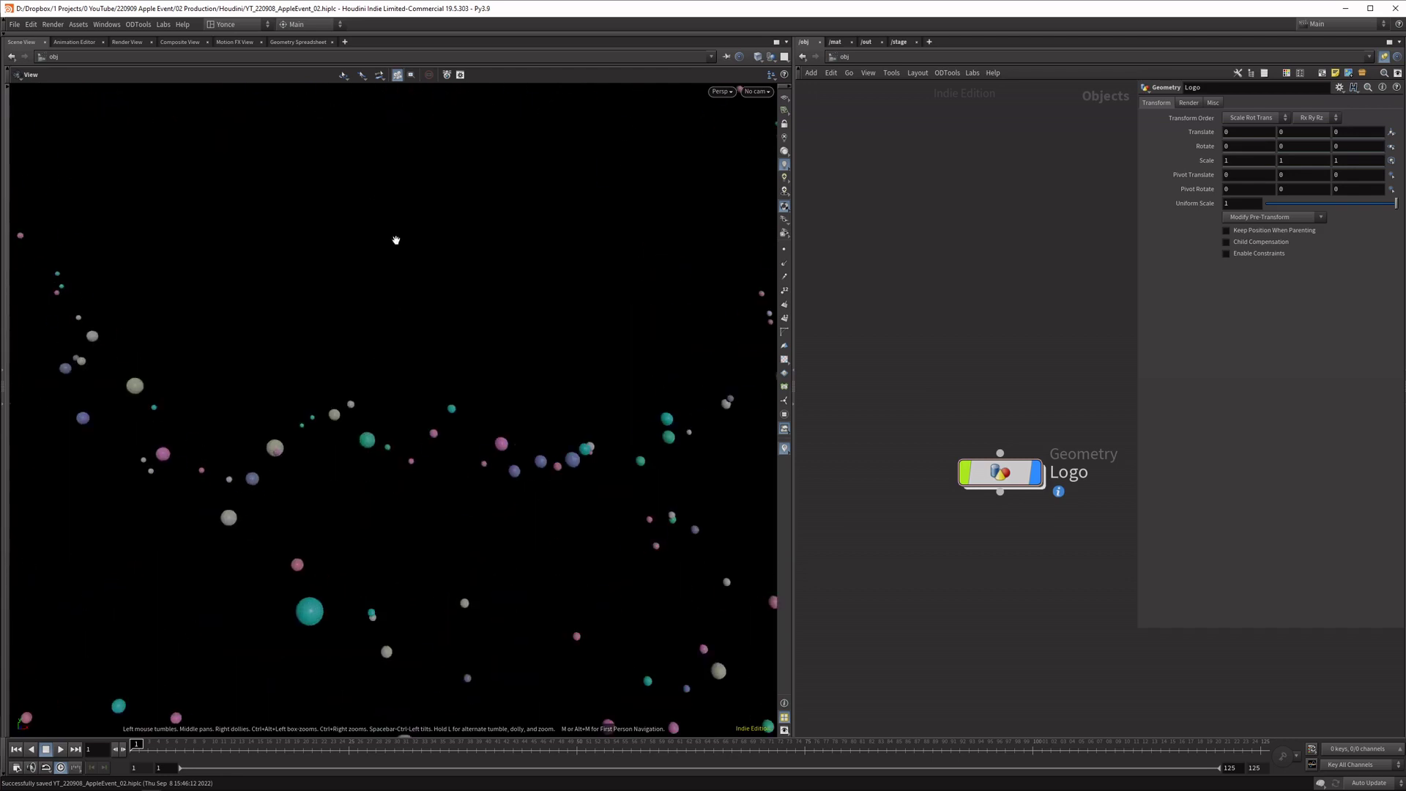
right_drag(395, 239, 402, 345)
drag(402, 345, 410, 374)
key(Tab)
text(null)
key(Return)
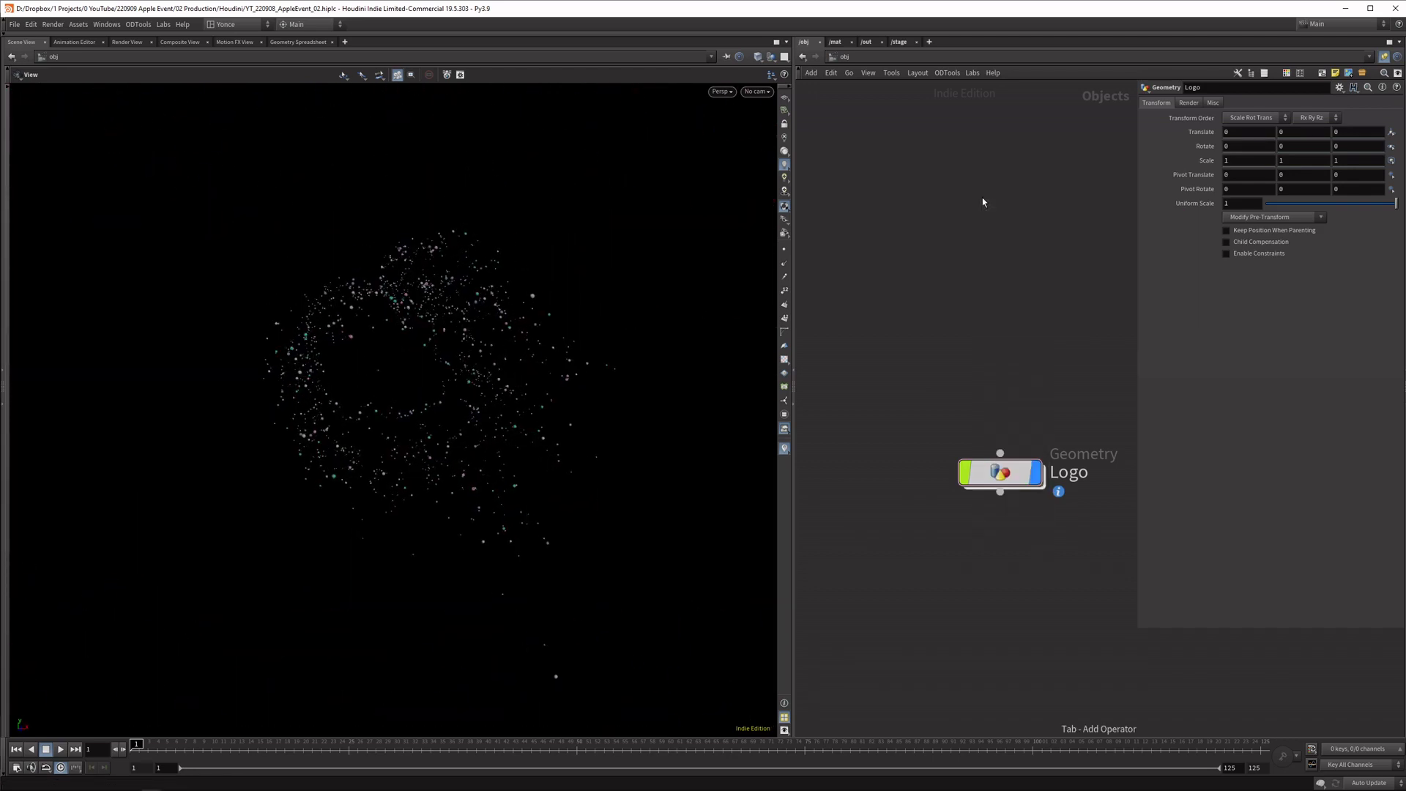
click(999, 215)
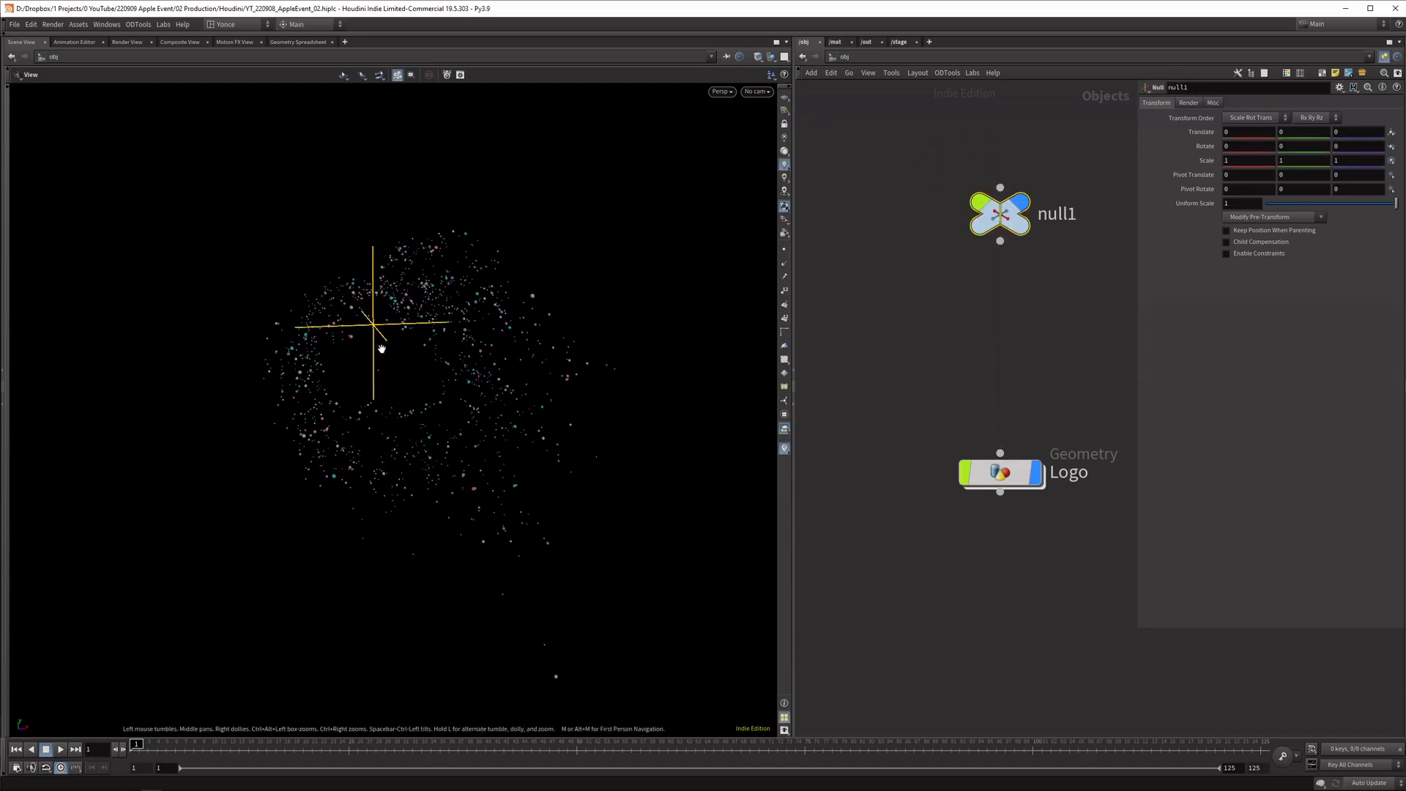
Add a Camera object parented to null1
drag(376, 345, 389, 273)
key(Tab)
text(ca)
key(Return)
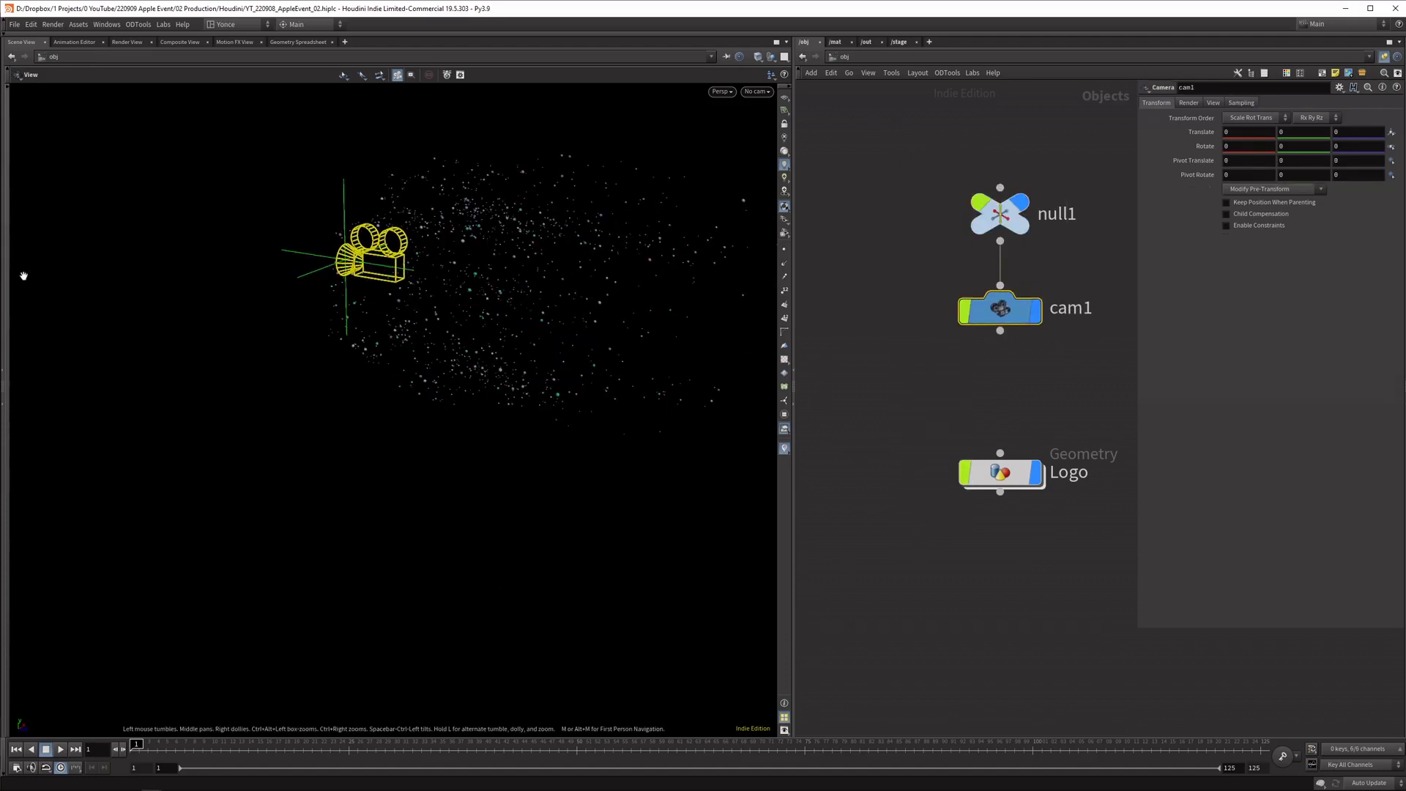
Show the viewport handles for cam1, pull it away from the logo along Z and set its Translate Z to 5
click(4, 307)
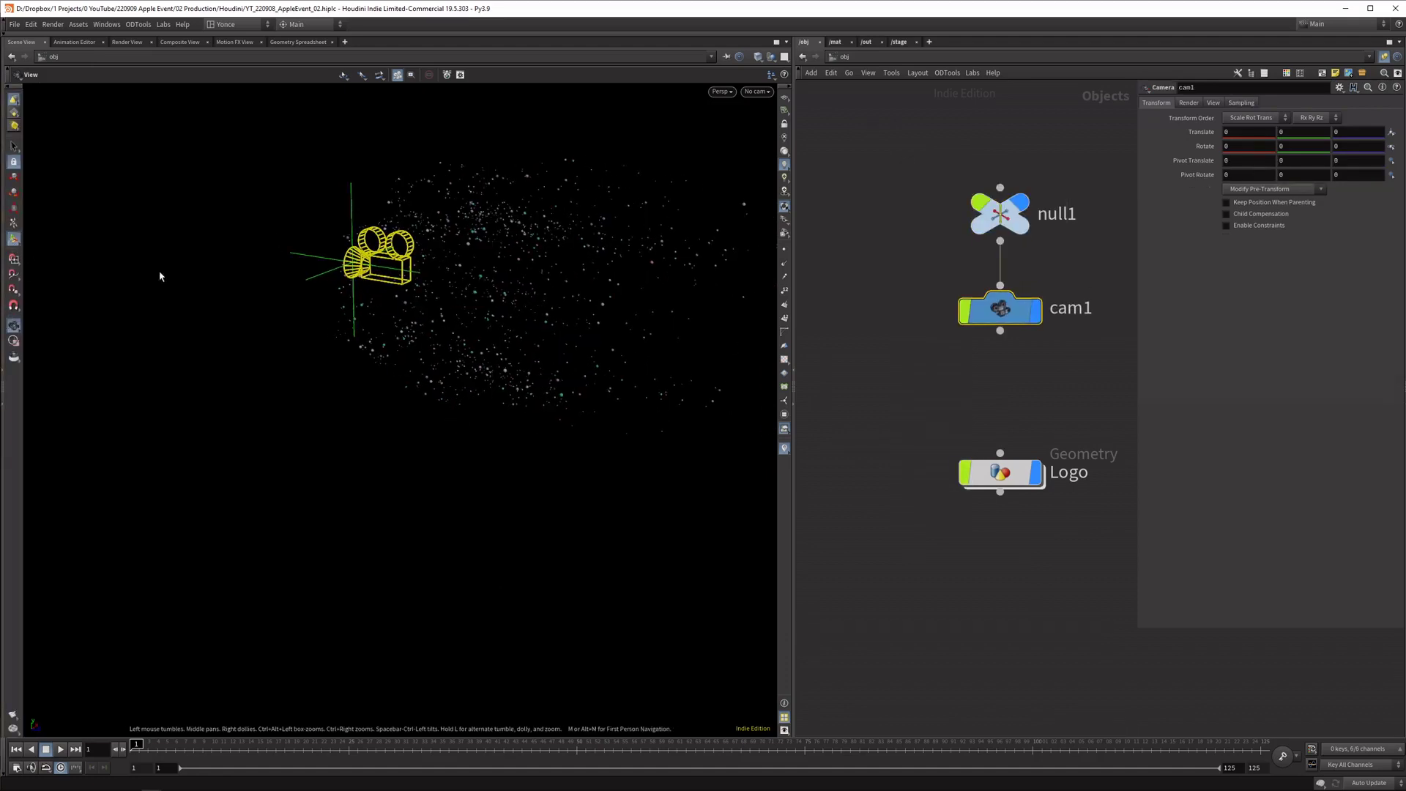
key(Return)
drag(149, 235, 1203, 227)
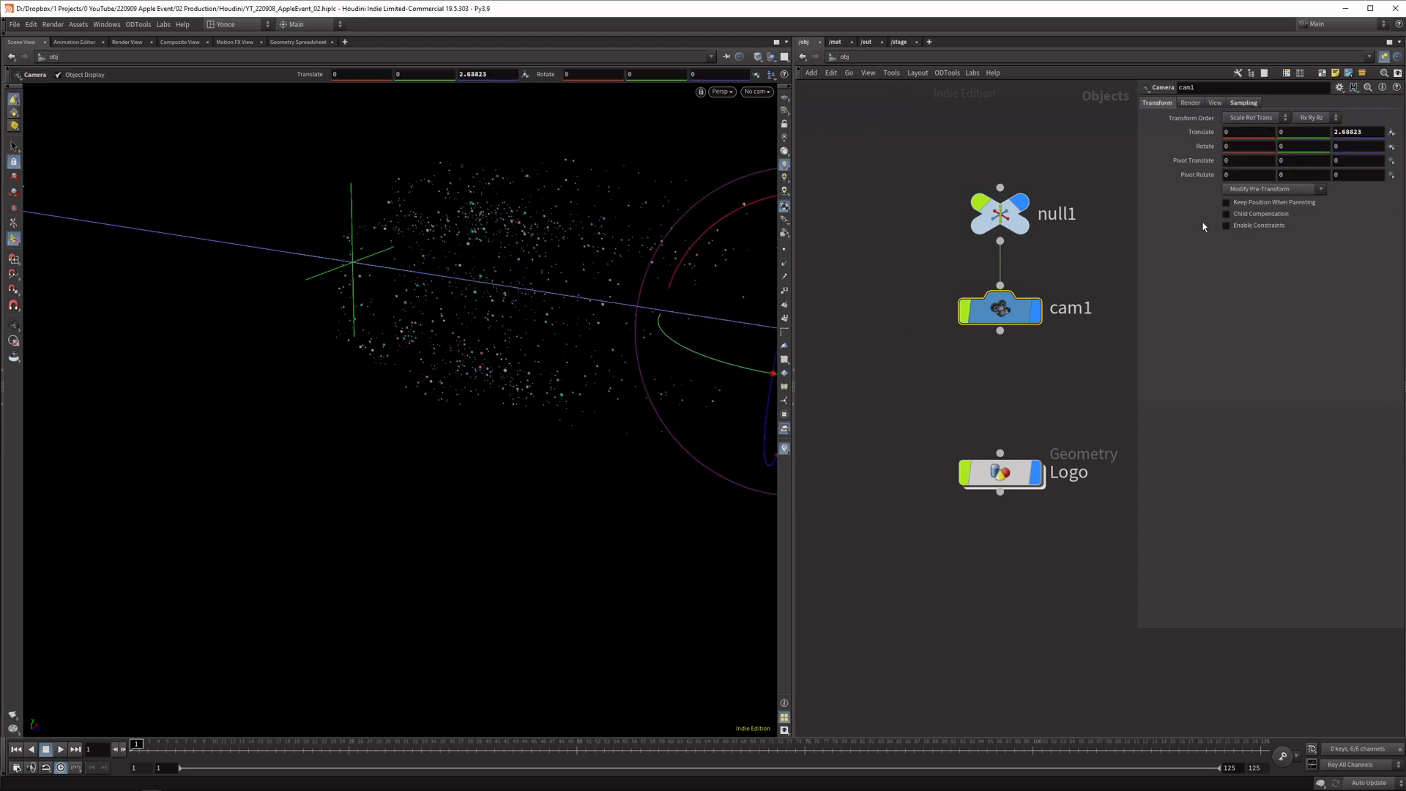
scroll(513, 293, down, 5)
alt+drag(526, 285, 493, 389)
key(Return)
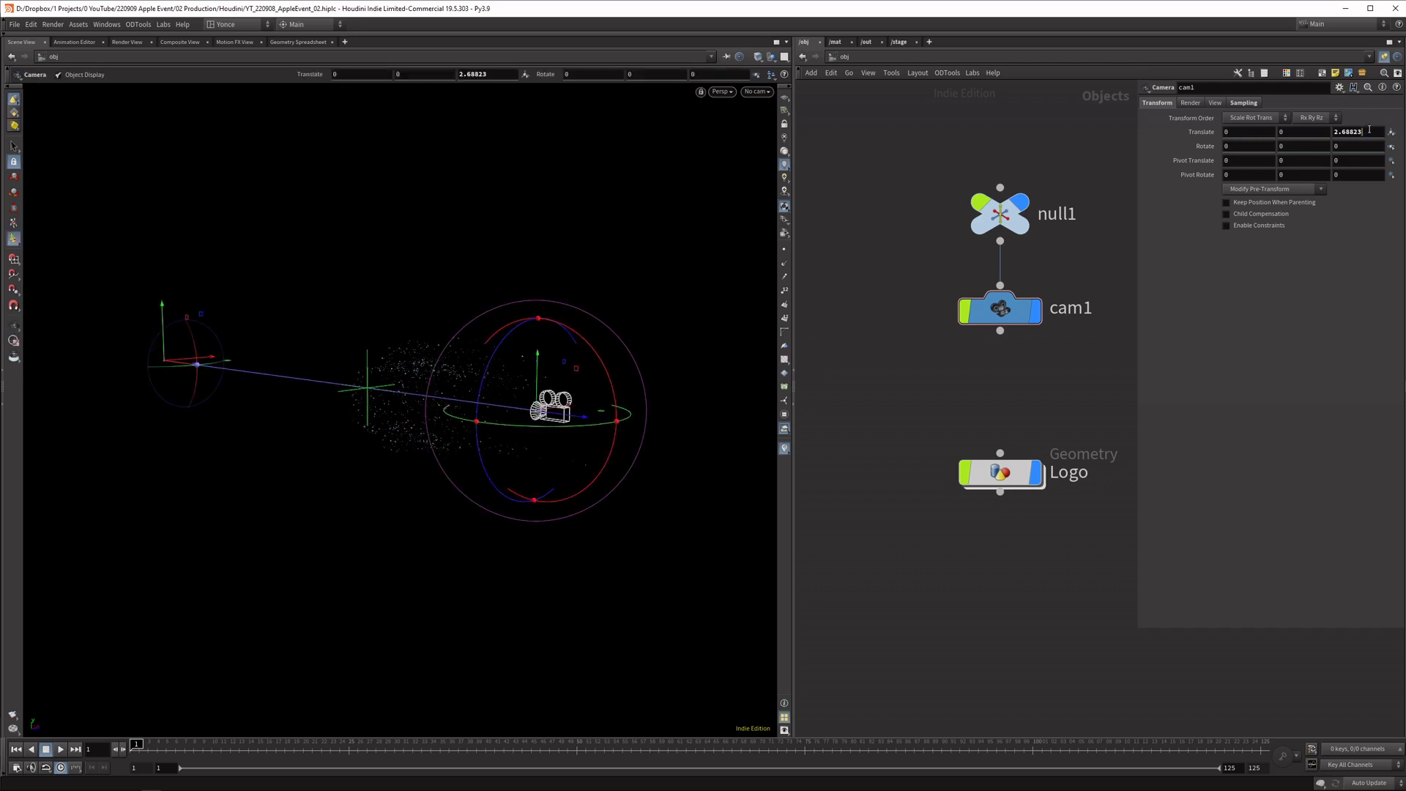
key(Return)
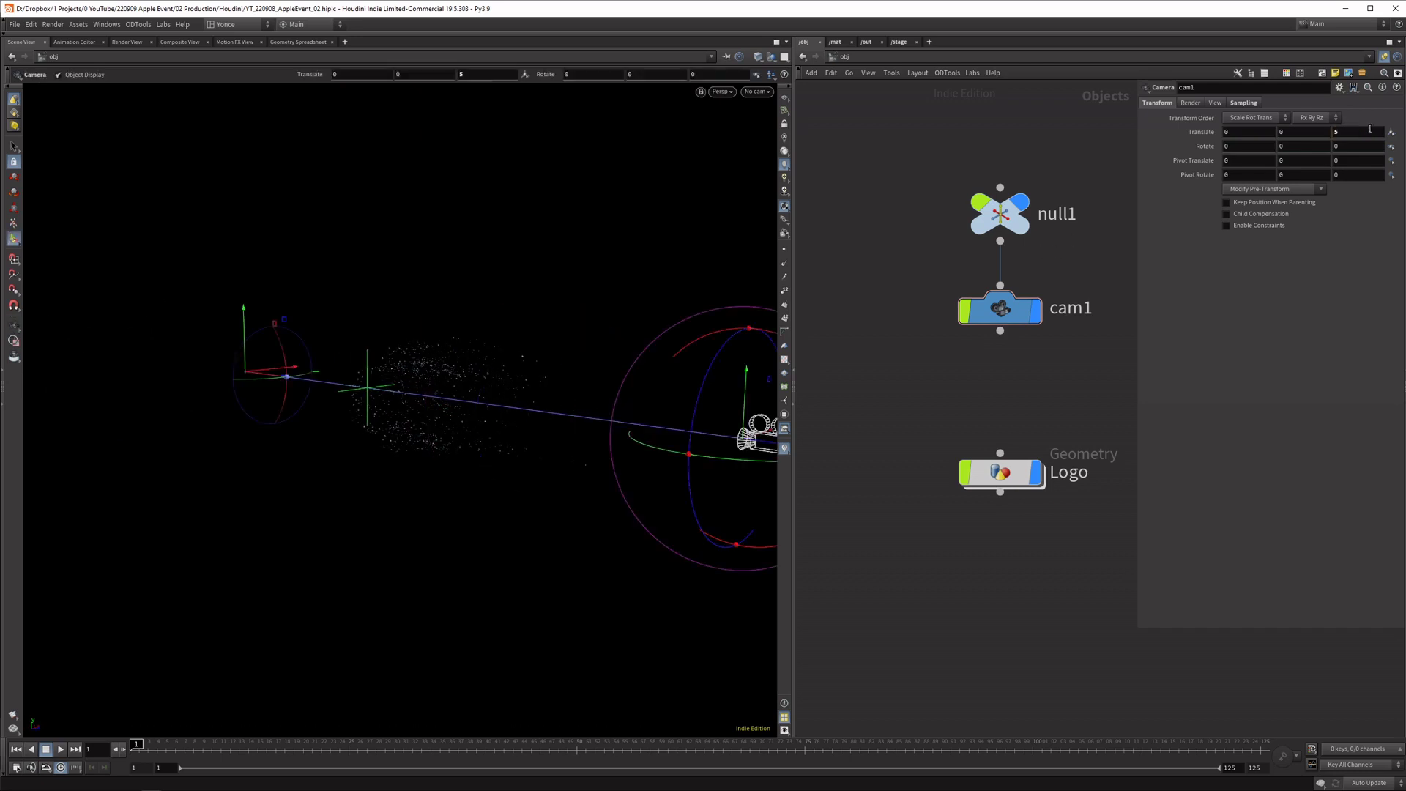
Look through cam1, widen the viewport and reframe the object nodes in the narrower network pane
click(751, 94)
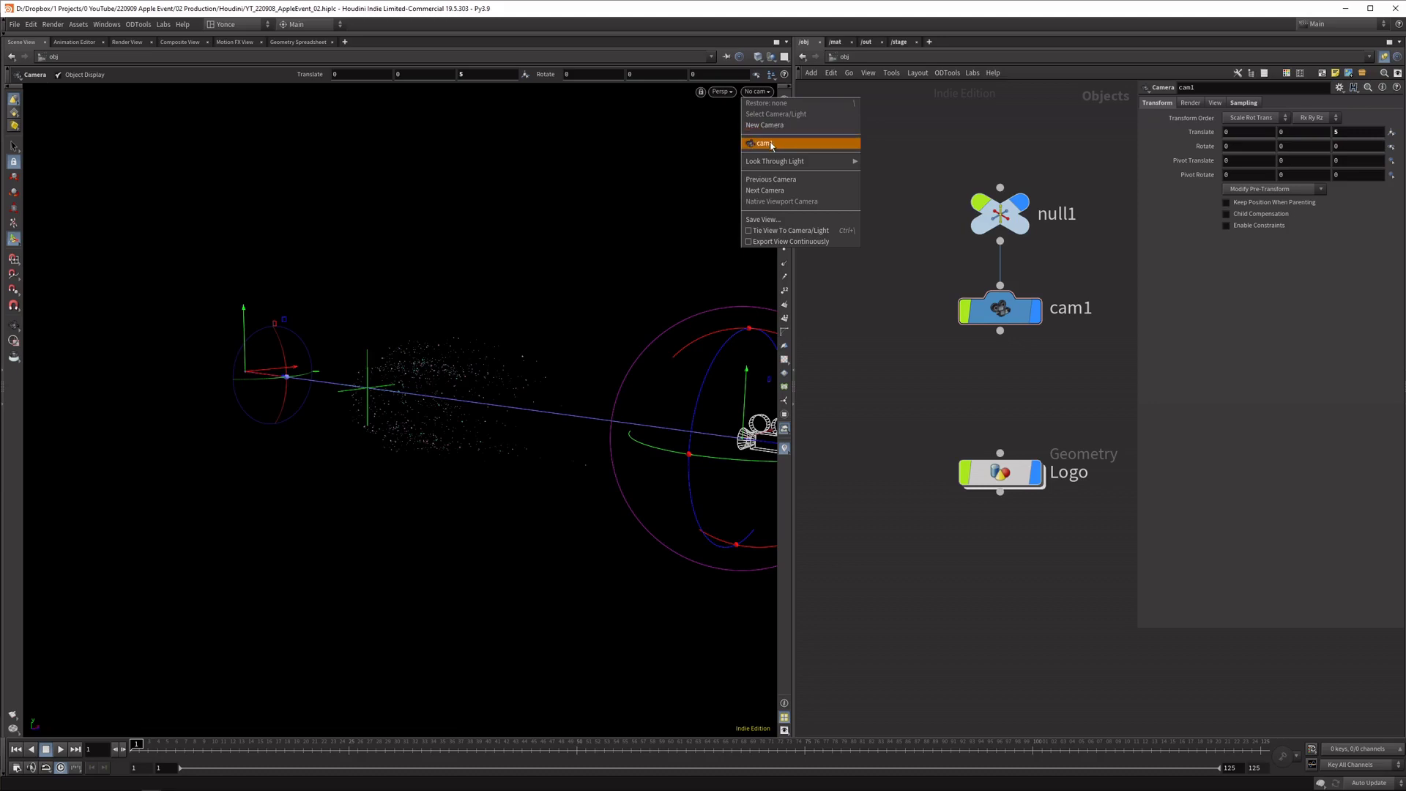
click(766, 144)
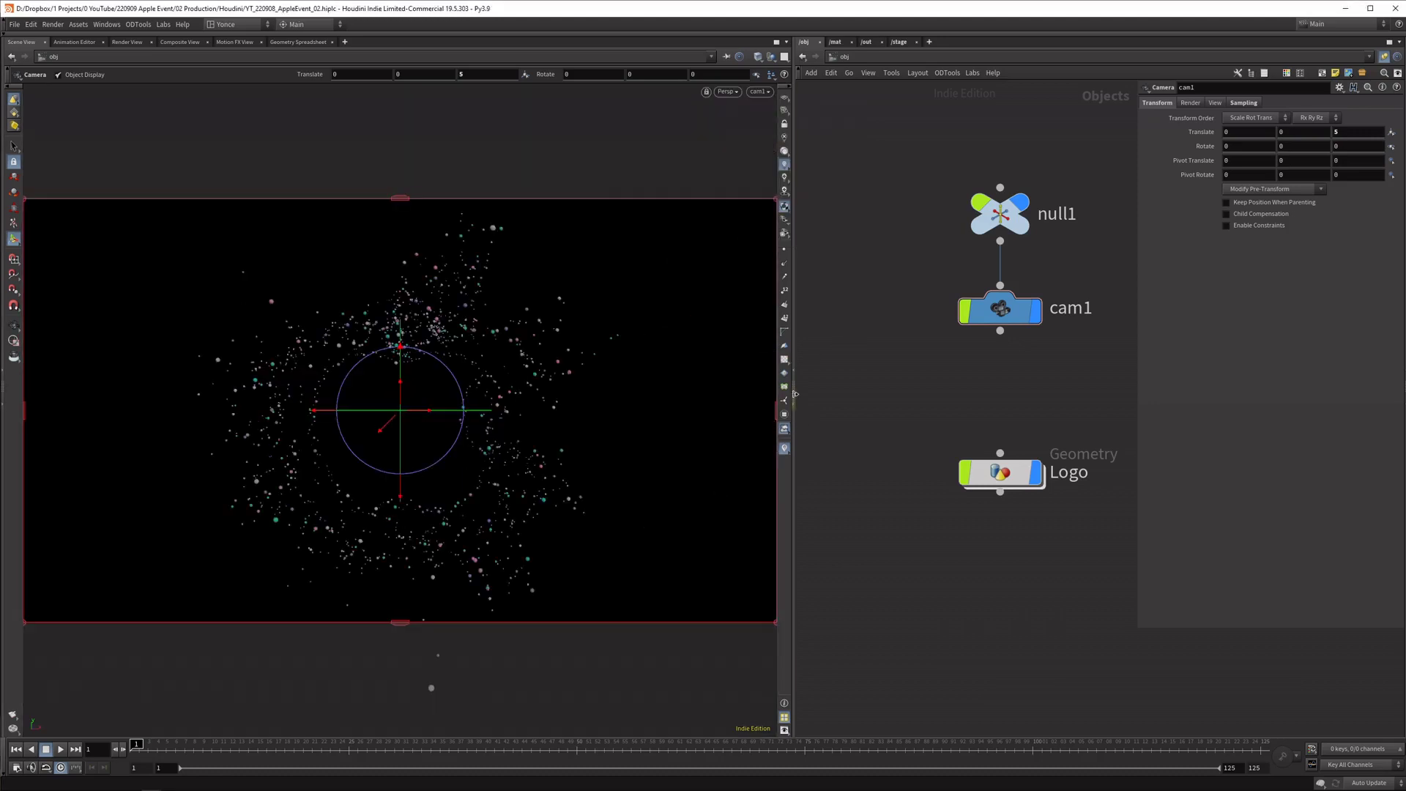
drag(795, 394, 983, 392)
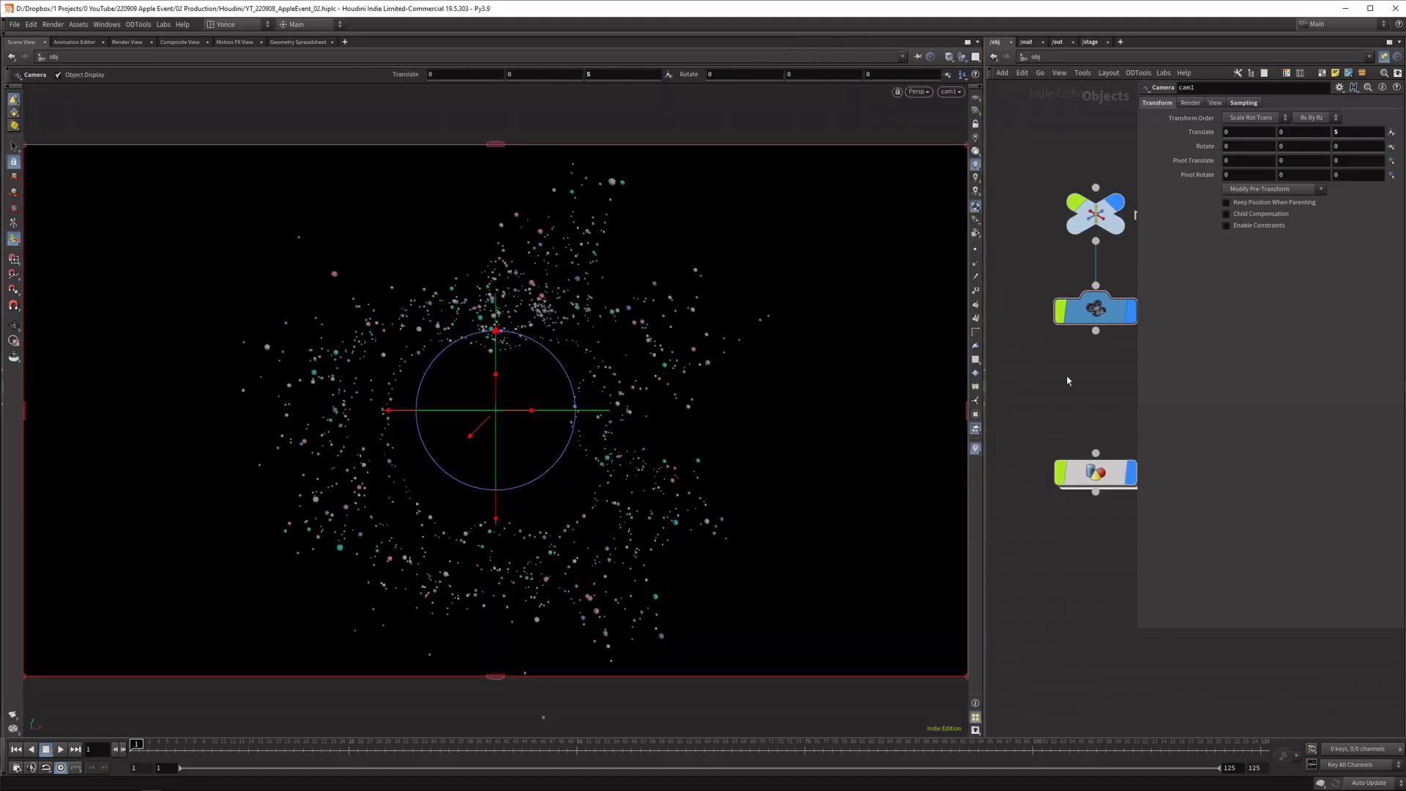
middle_drag(1065, 355, 1038, 366)
scroll(1067, 409, down, 4)
scroll(1067, 409, up, 1)
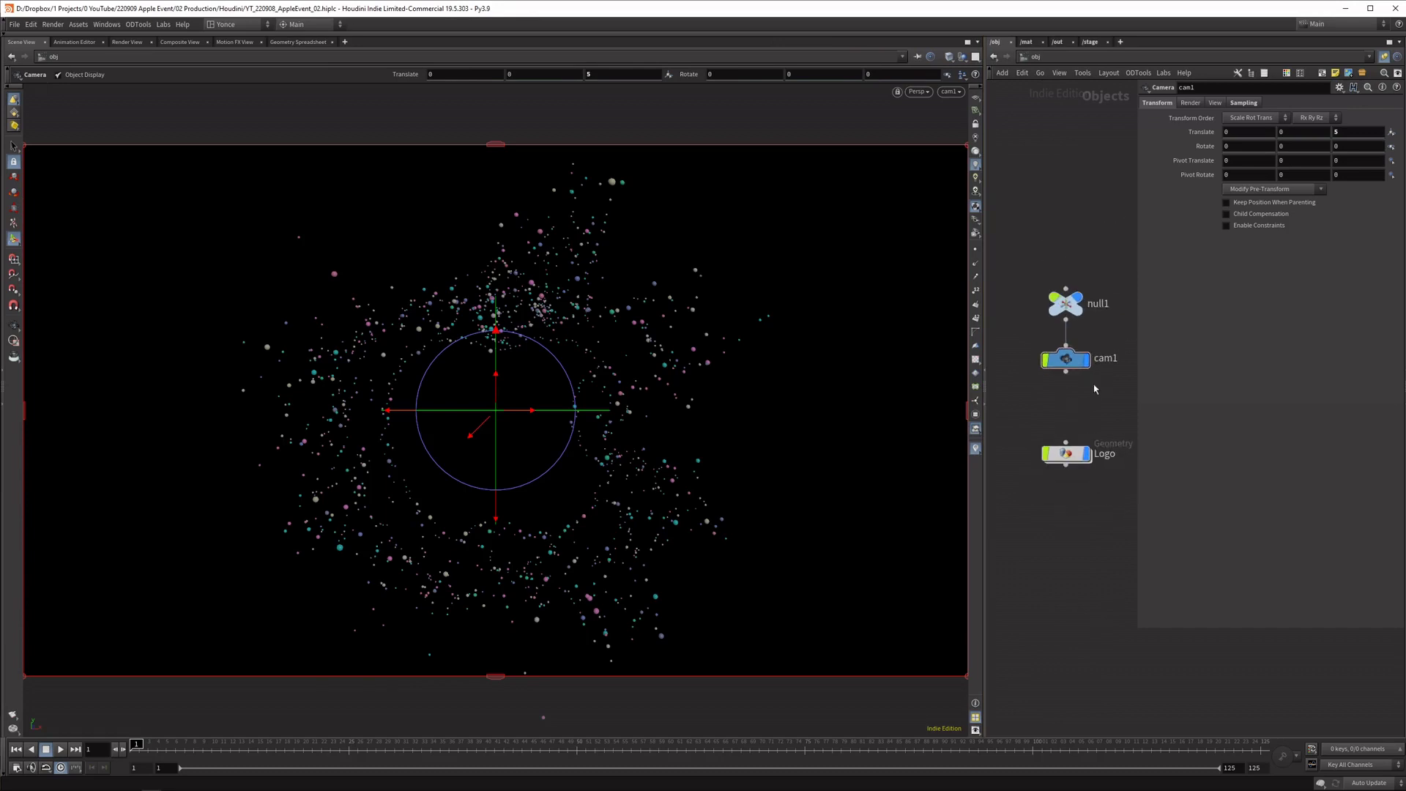
Set cam1's Focal Length to 500 mm and its Translate Z to 49
click(1074, 359)
click(1215, 103)
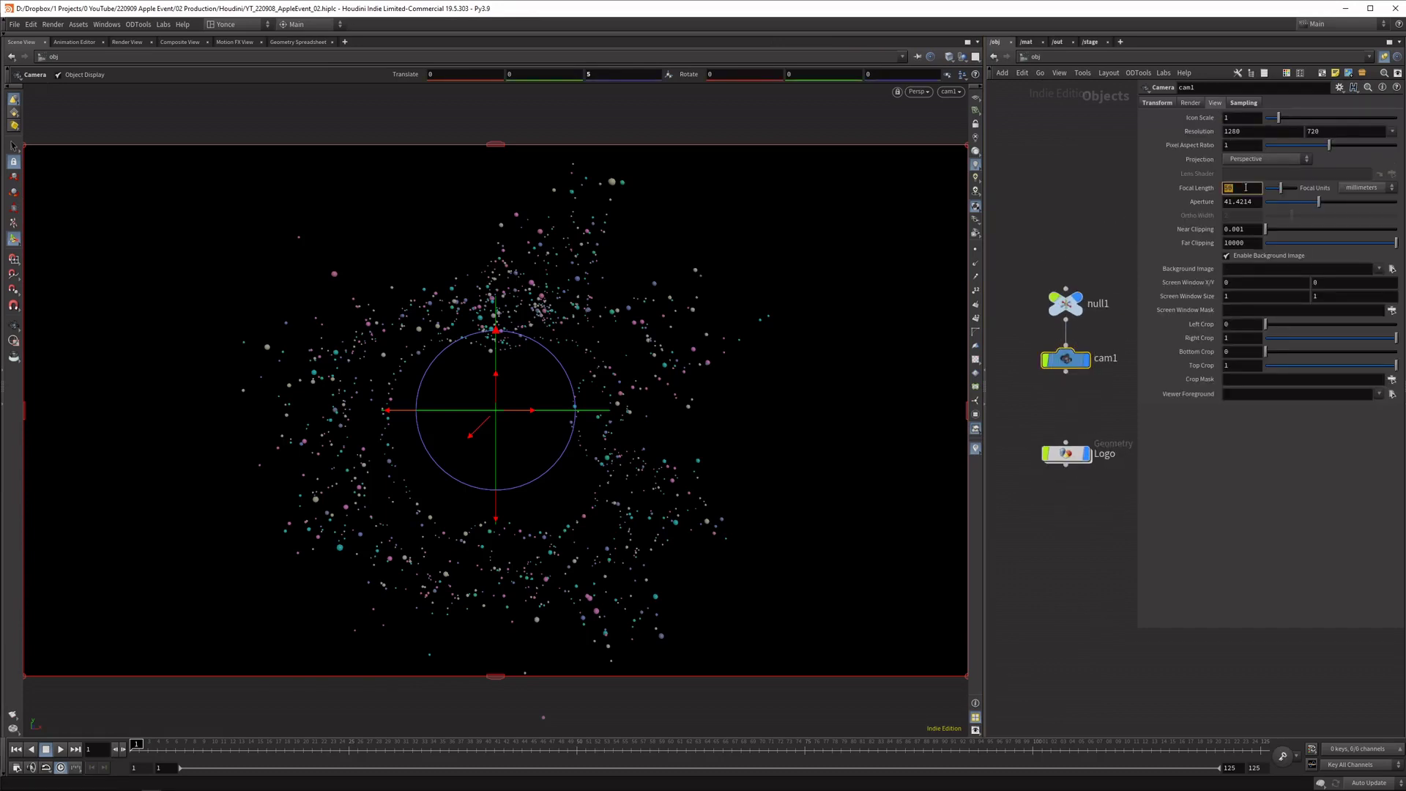
key(Return)
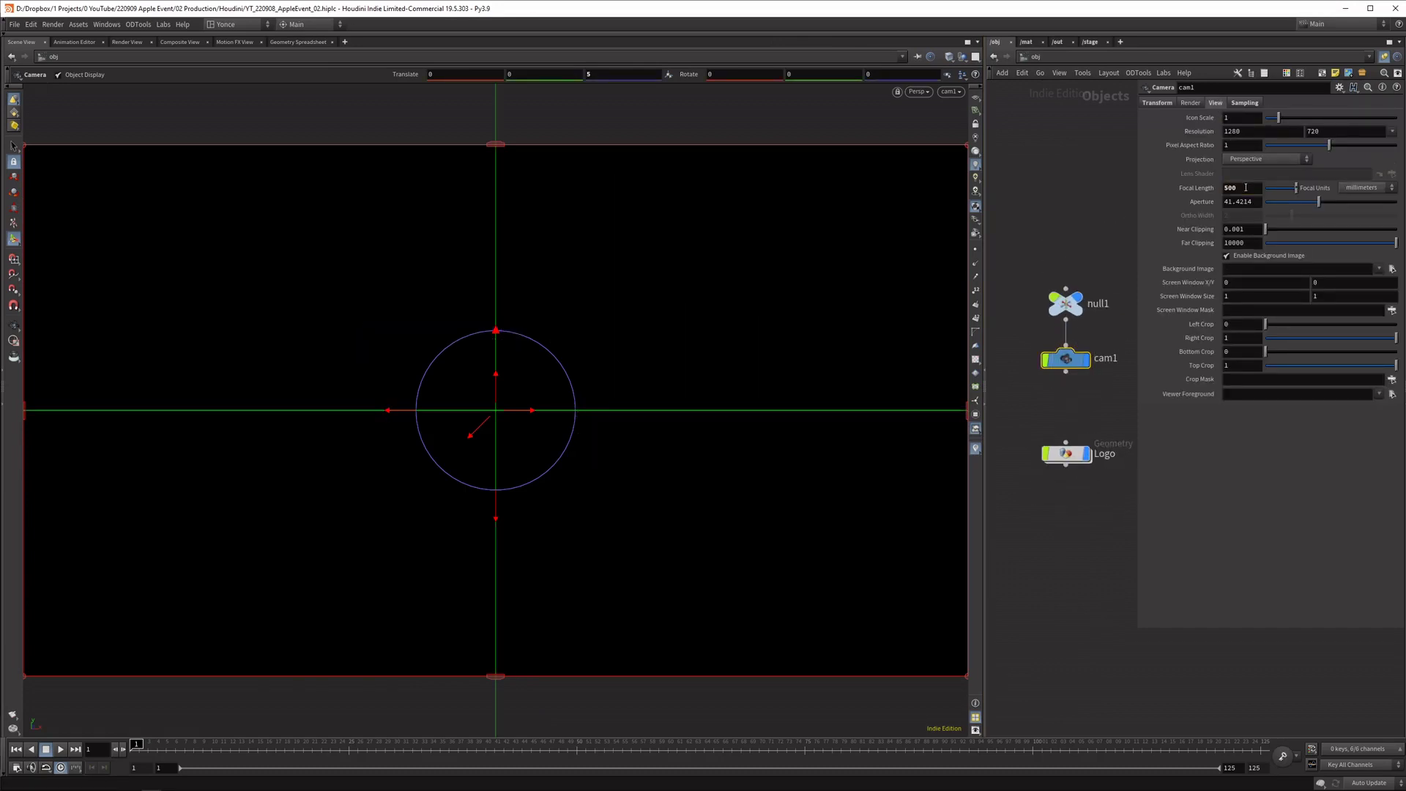
click(1158, 103)
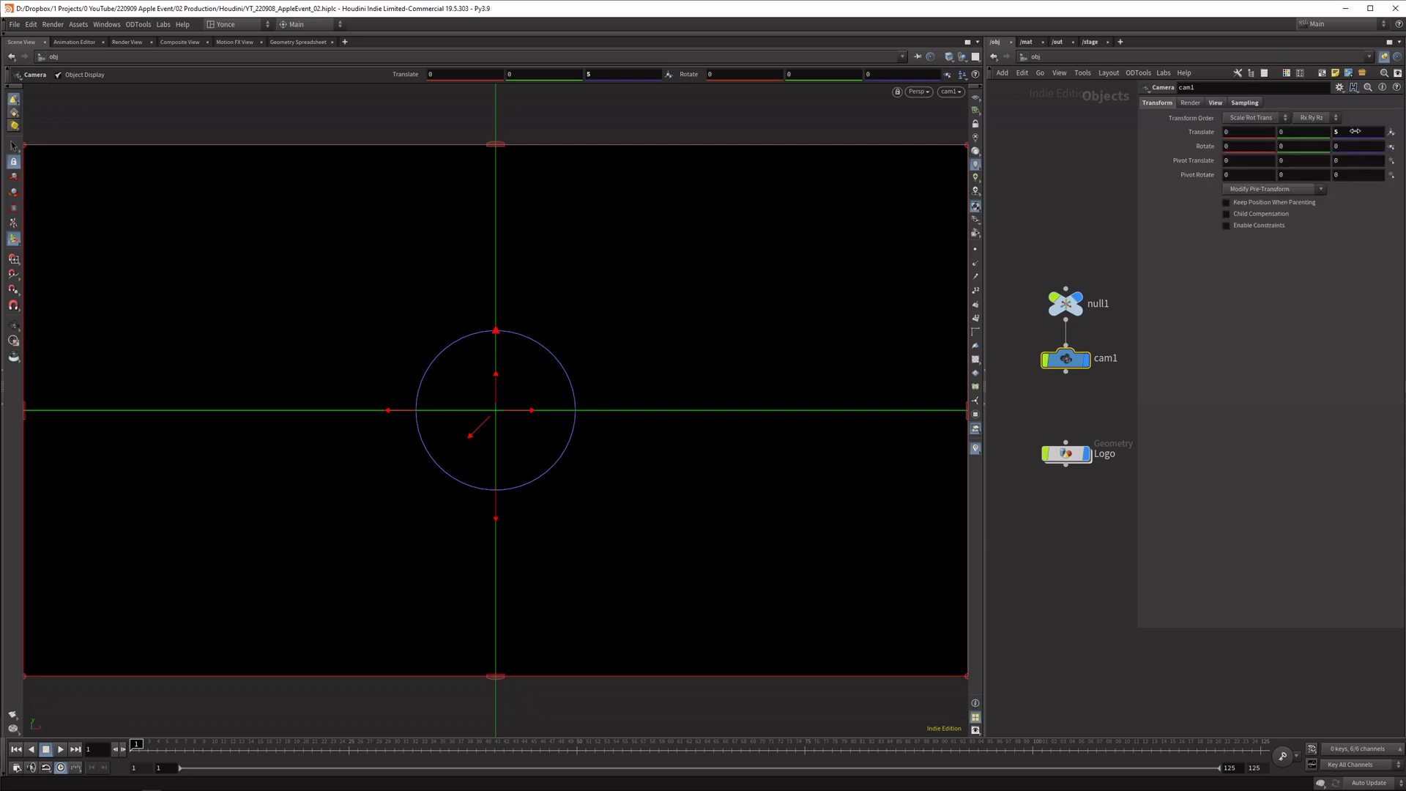
middle_drag(1355, 131, 1396, 107)
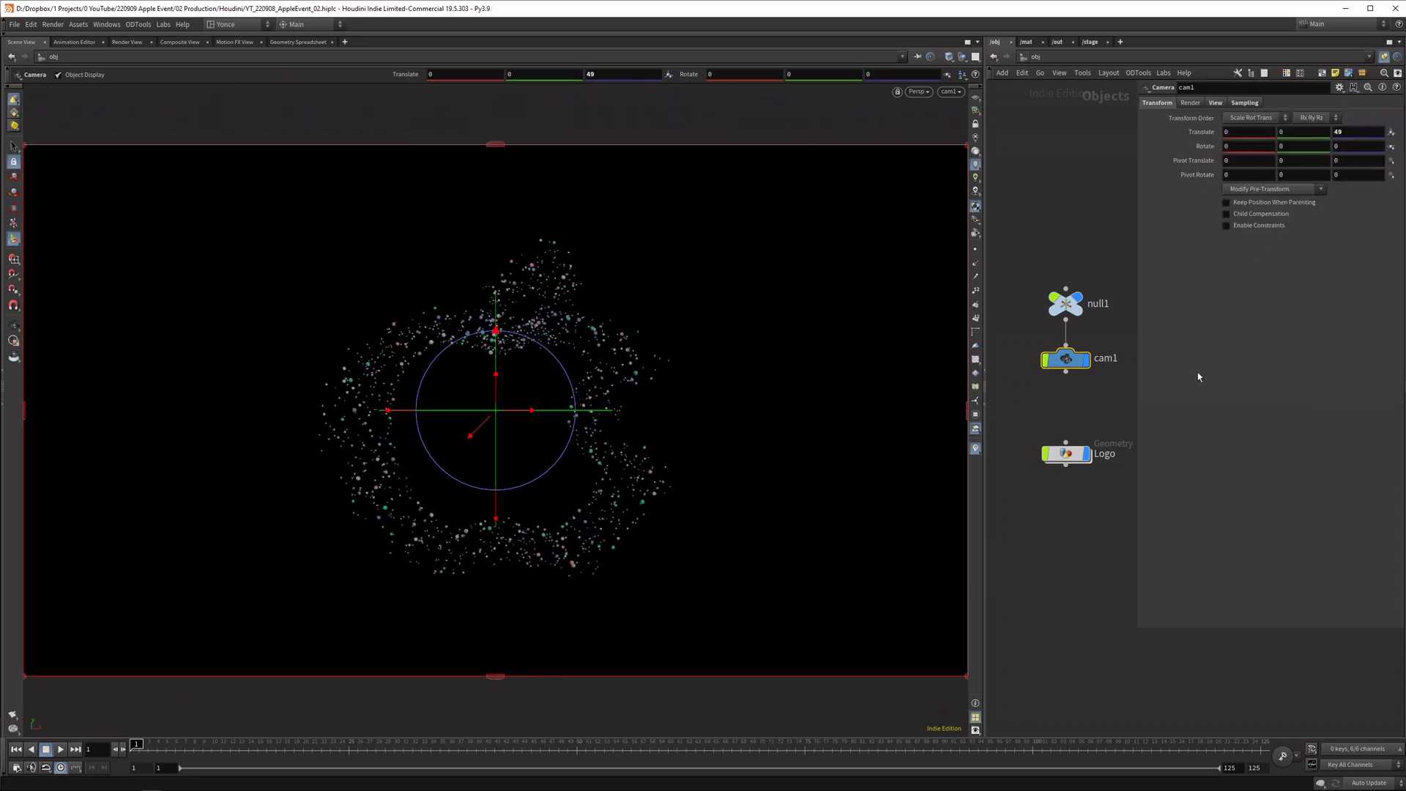
Examine cam1's transform, view and sampling parameters, including focal length and focus distance
click(1054, 423)
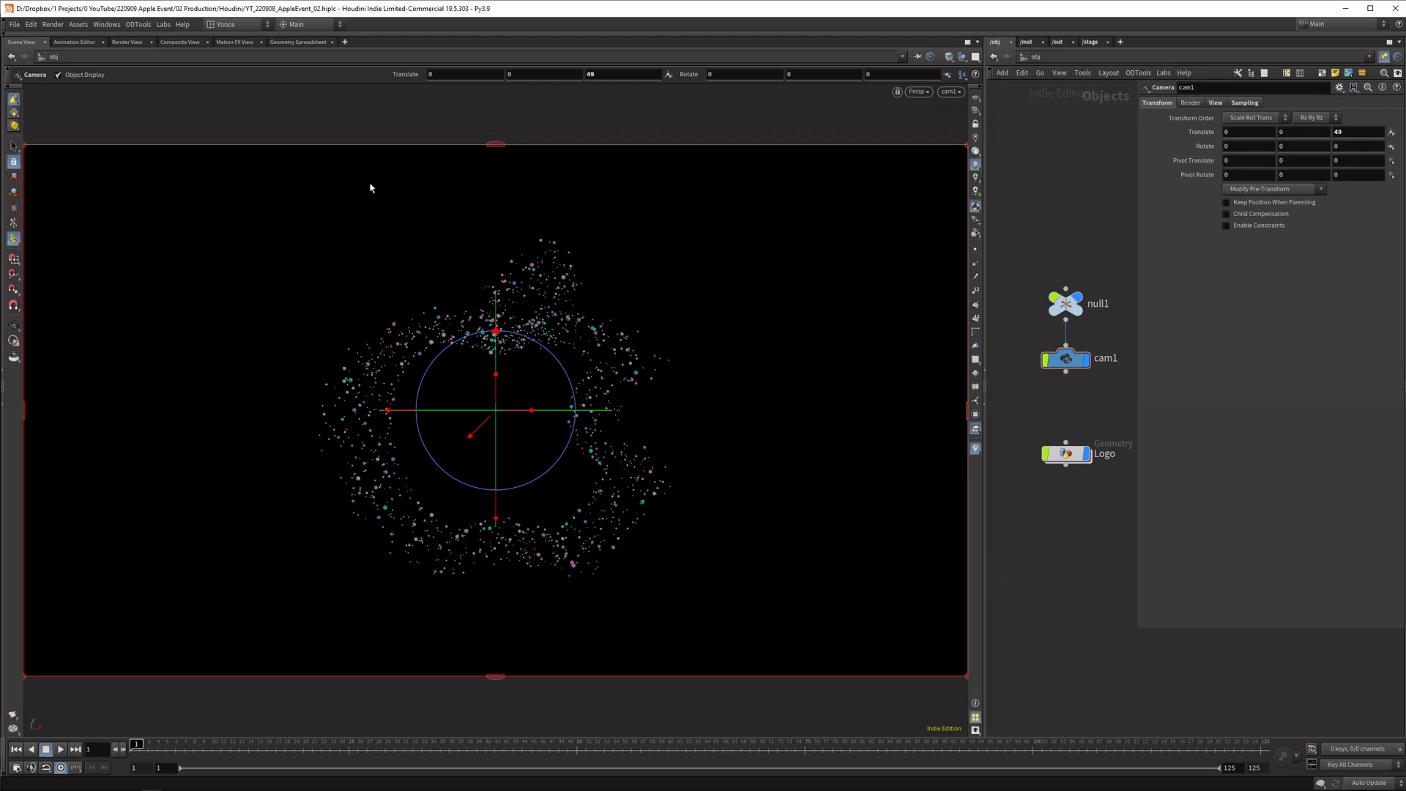
click(1211, 102)
click(1164, 102)
click(1211, 103)
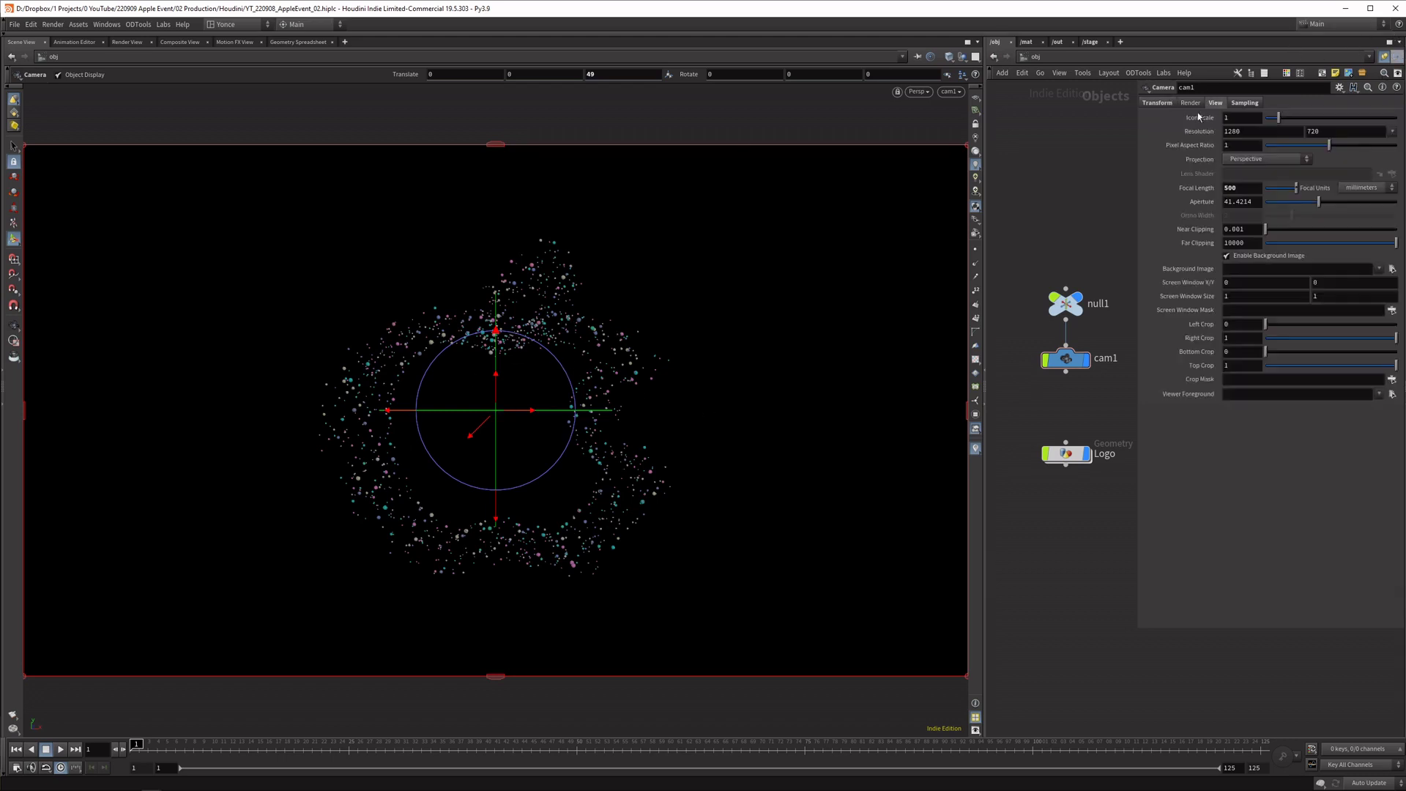
click(1190, 103)
click(1158, 102)
click(1215, 104)
click(1243, 102)
click(1215, 103)
click(1249, 188)
text(0)
click(1166, 103)
click(1238, 103)
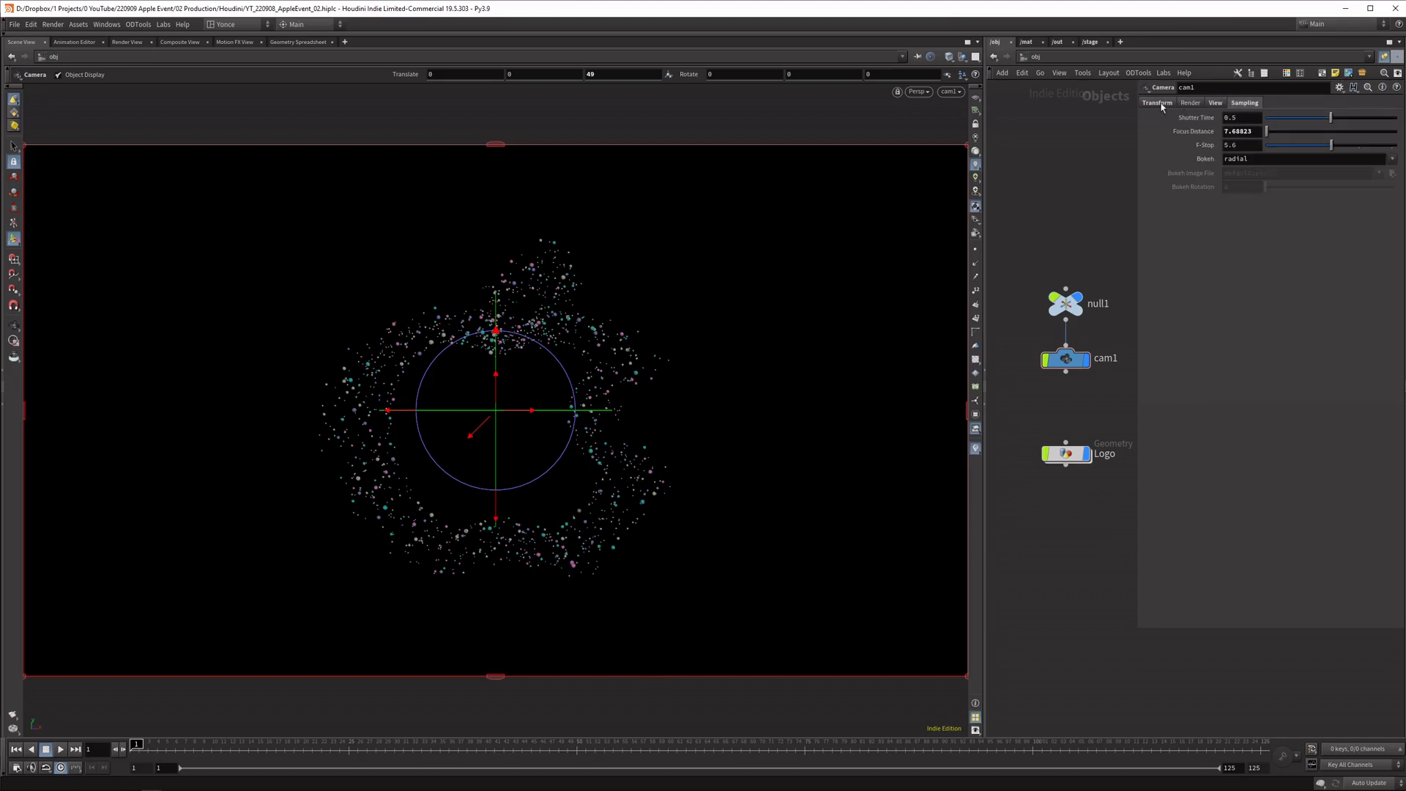
Set cam1's Translate Z to 43
click(1164, 103)
mouse_move(1350, 131)
middle_down()
mouse_move(1332, 114)
mouse_move(1221, 117)
mouse_move(1335, 132)
middle_up()
click(1234, 104)
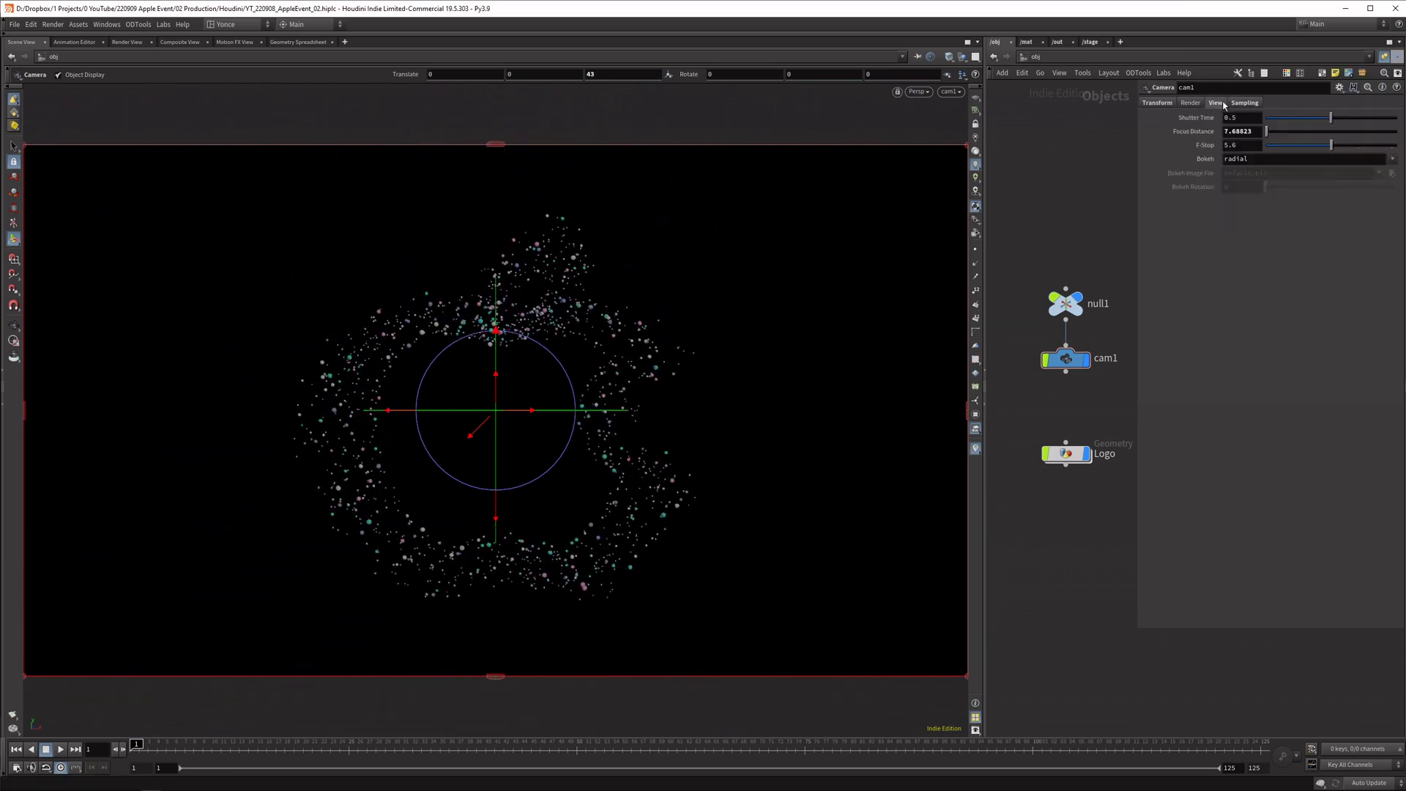
Try a shorter Focal Length of 120 mm on cam1, then settle on 200 mm with Translate Z at 16
click(1217, 104)
middle_drag(1253, 187, 1306, 197)
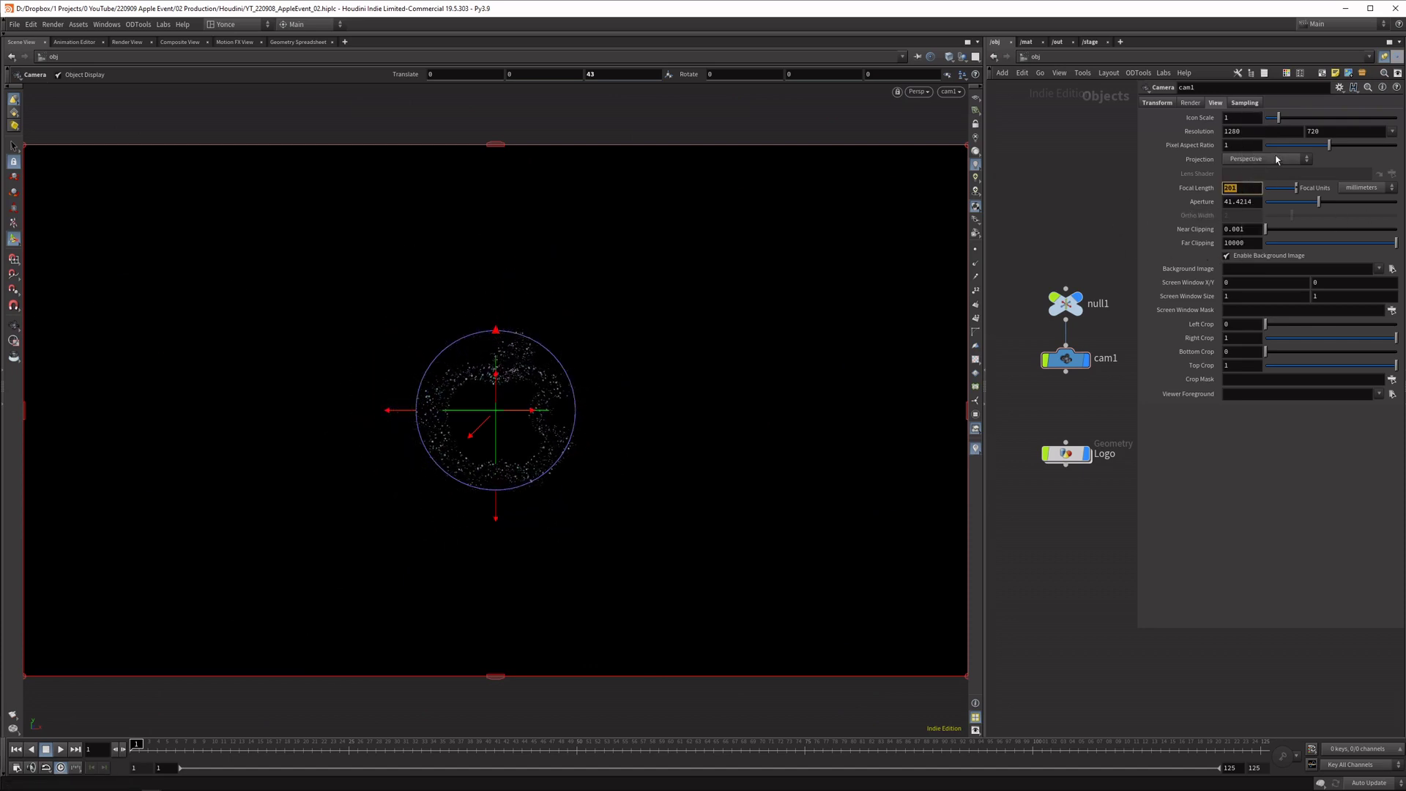
text(120)
key(Return)
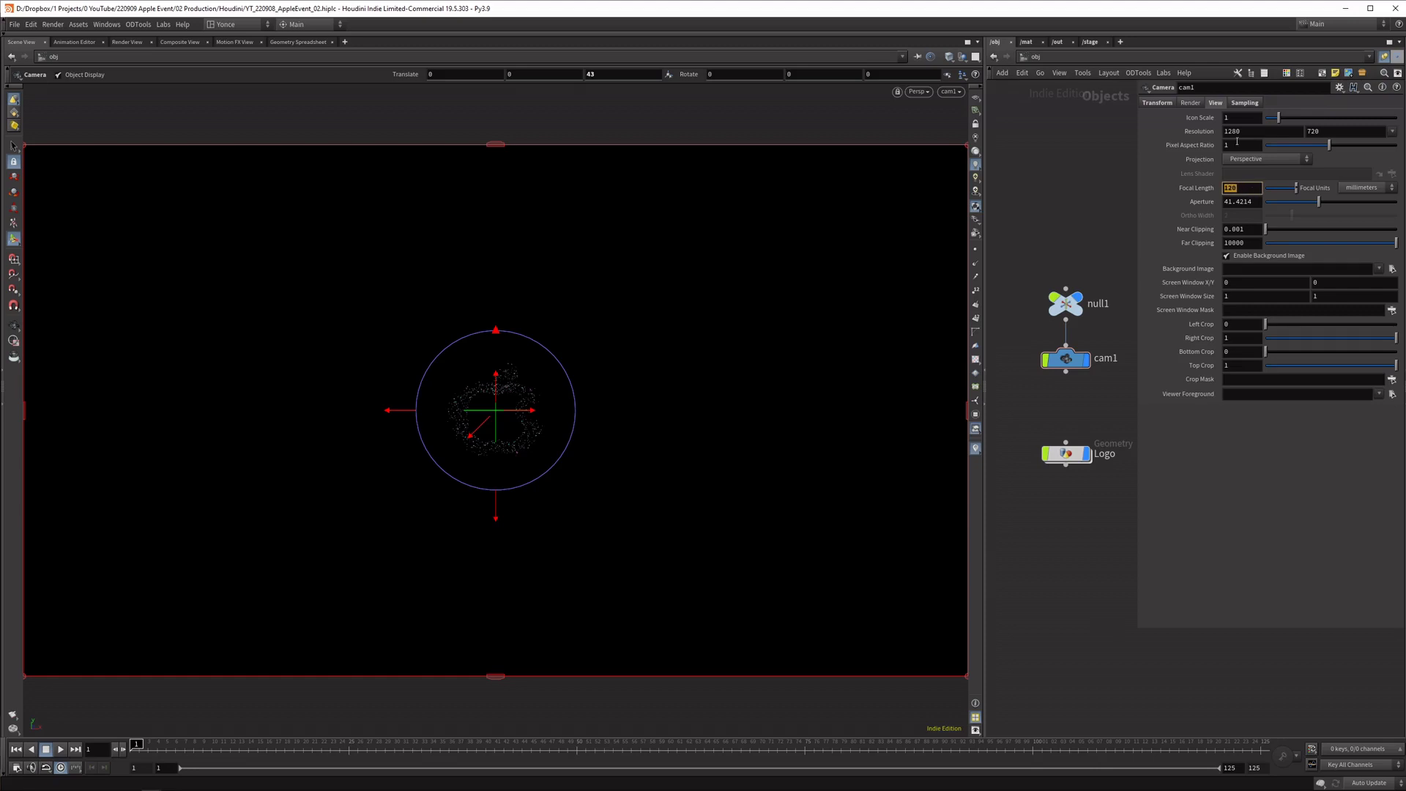
text(200)
key(Return)
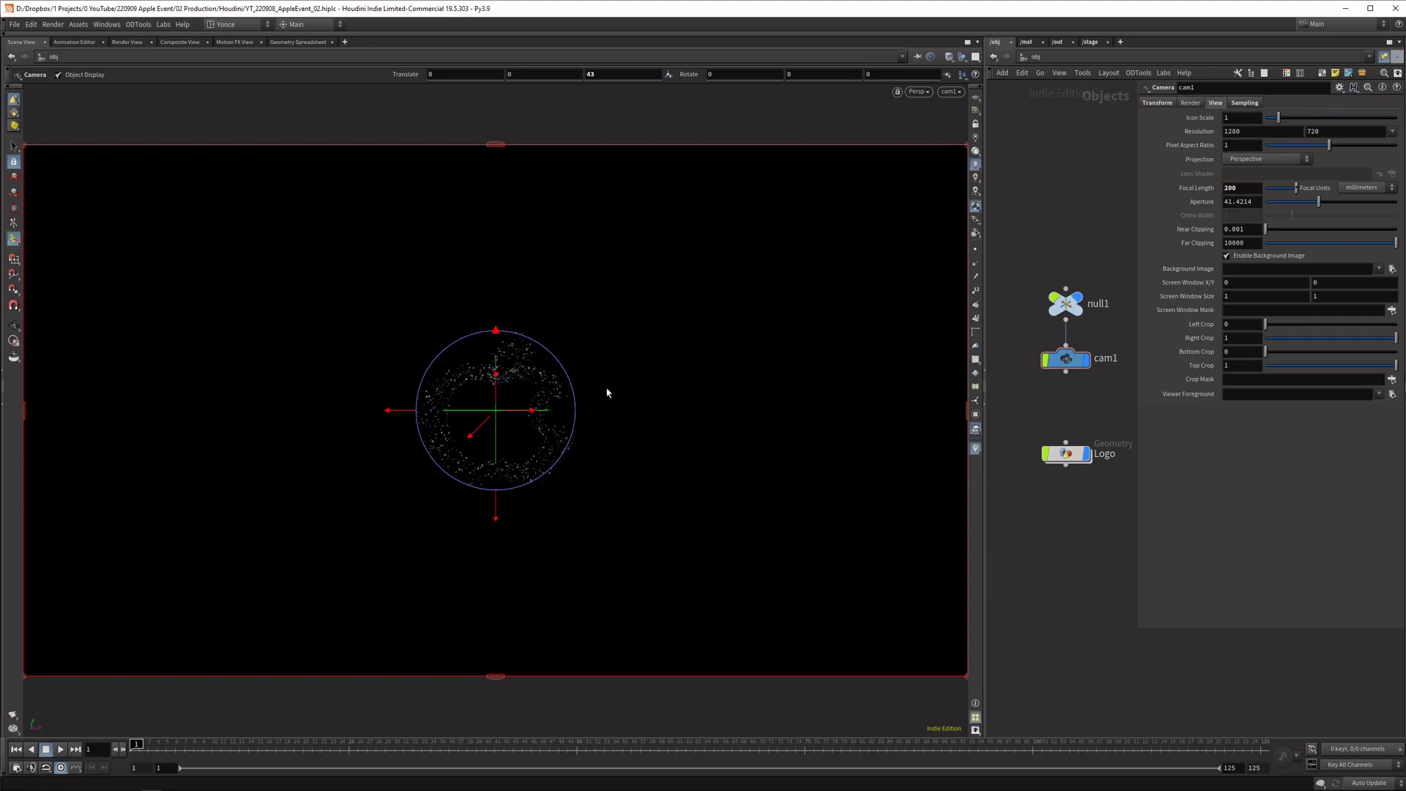
click(1157, 102)
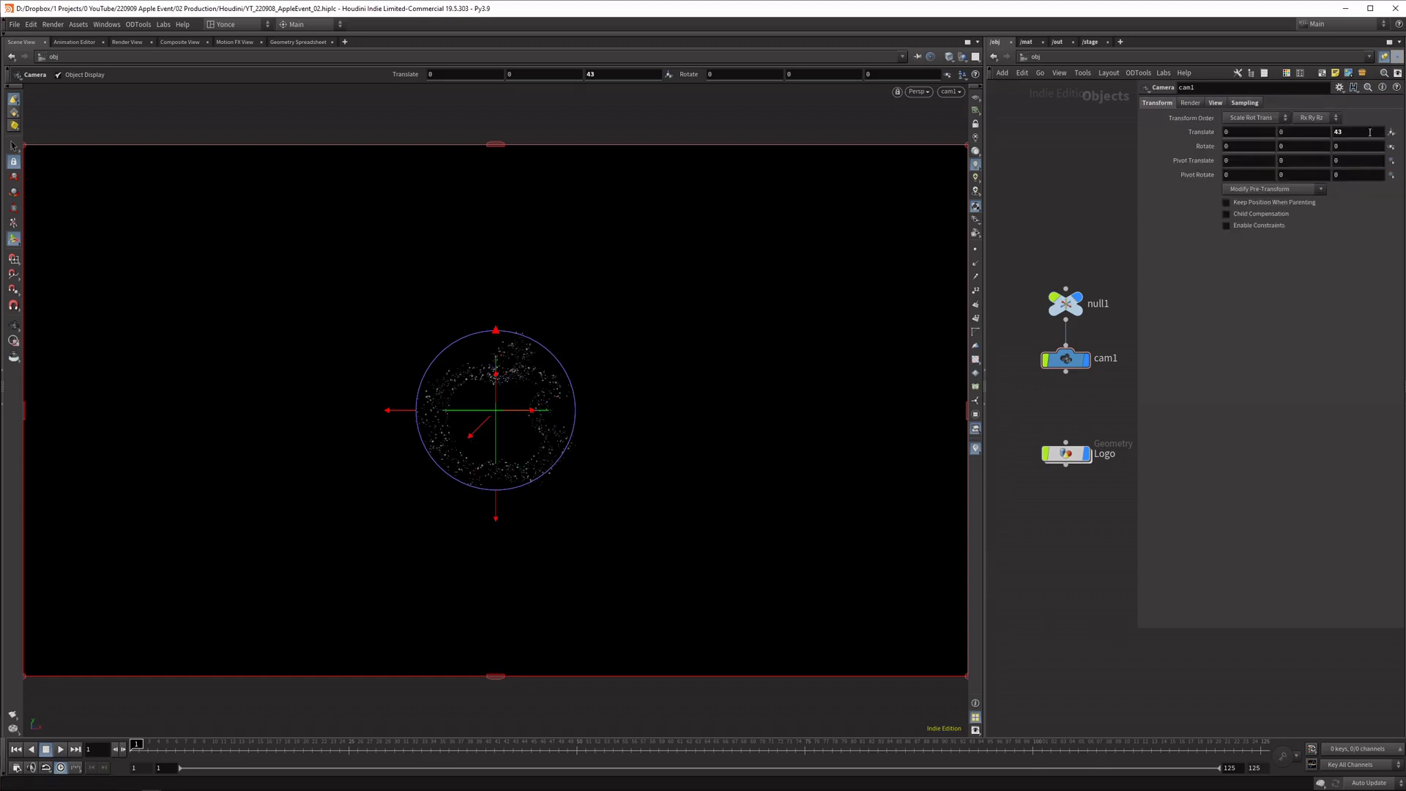
middle_drag(1369, 132, 1230, 111)
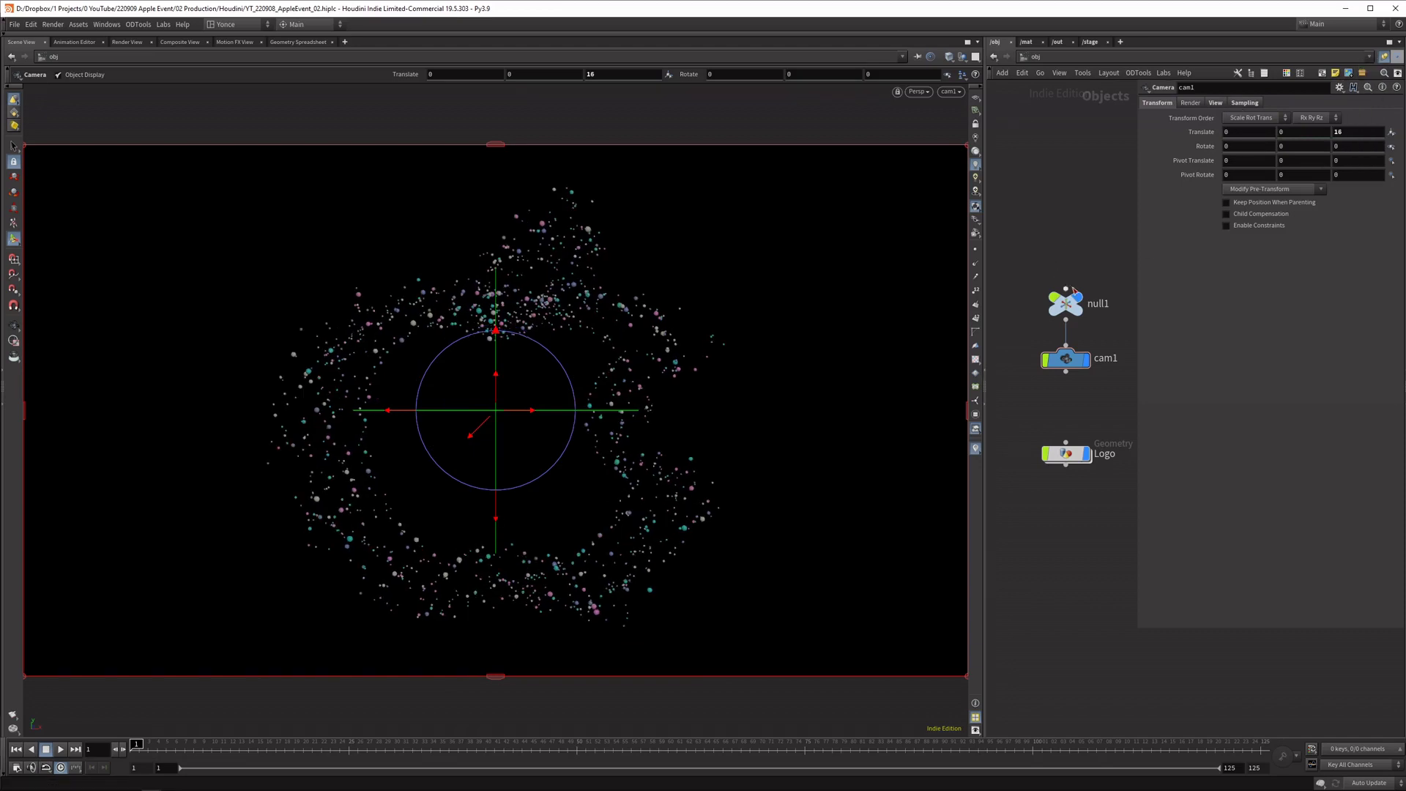
Try different Y rotations on null1, settle on -35 degrees and keyframe it at frame 1
click(1074, 291)
middle_drag(1294, 146, 1074, 125)
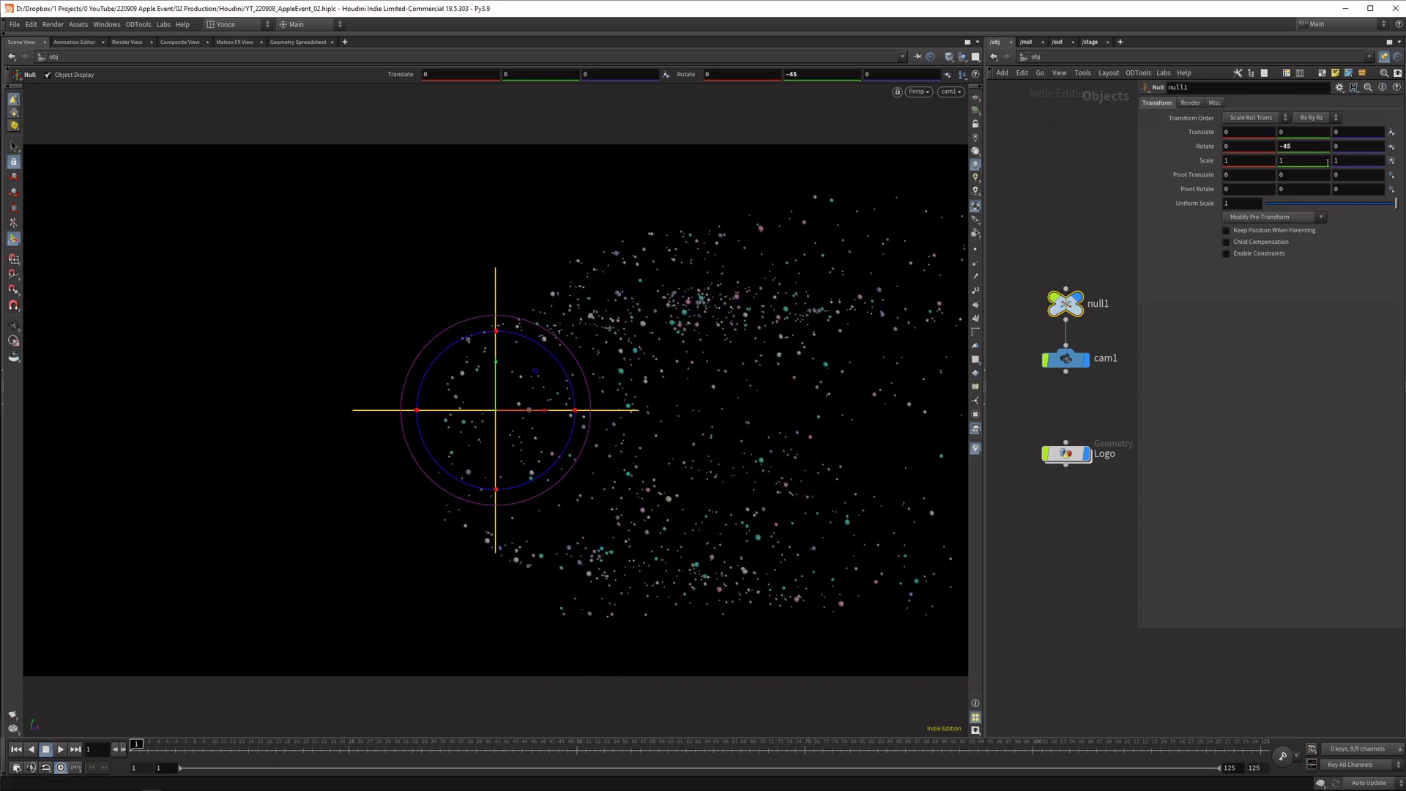
text(30)
key(Return)
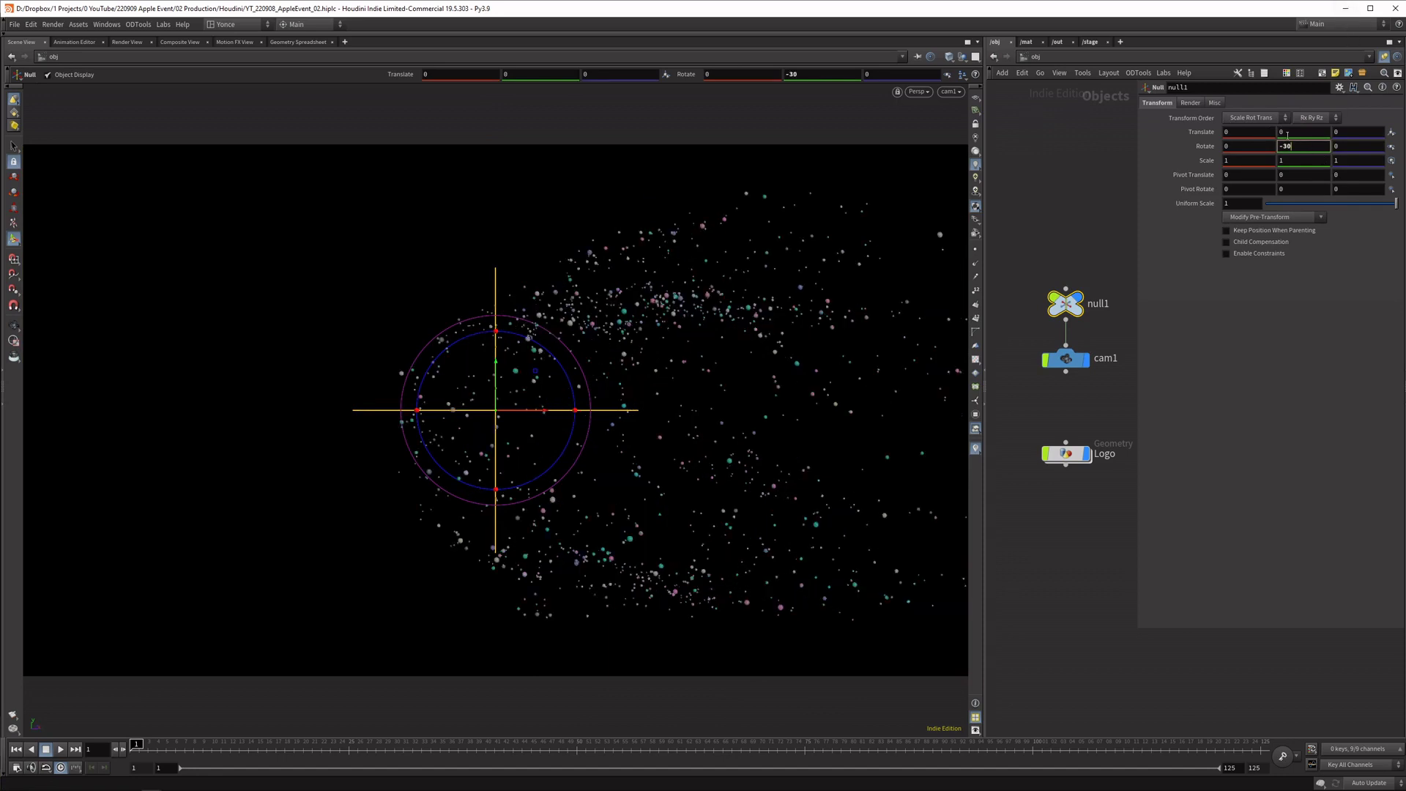
key(Return)
alt+click(1294, 145)
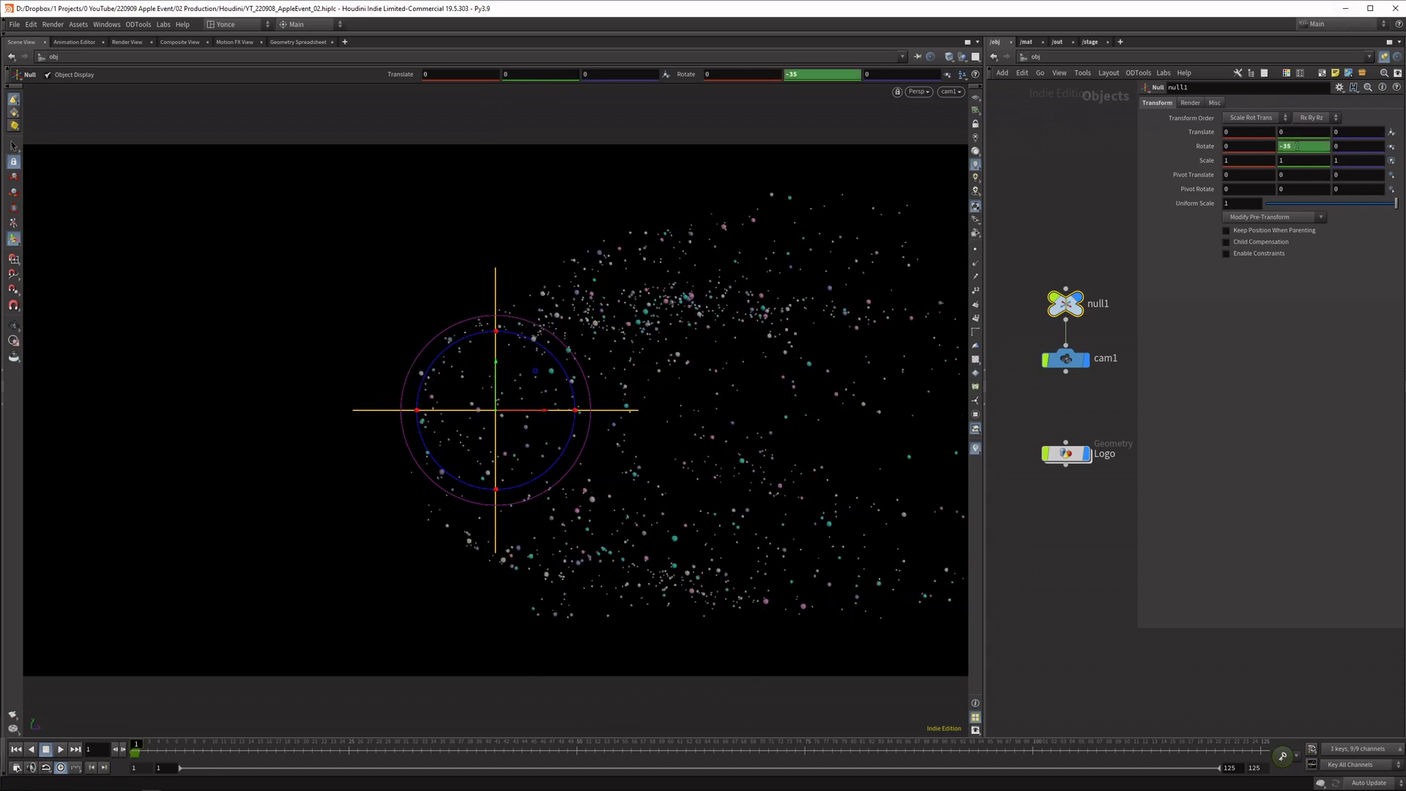
Keyframe null1's Y rotation at 0 on frame 25 and scrub back through the camera swing
drag(162, 747, 225, 750)
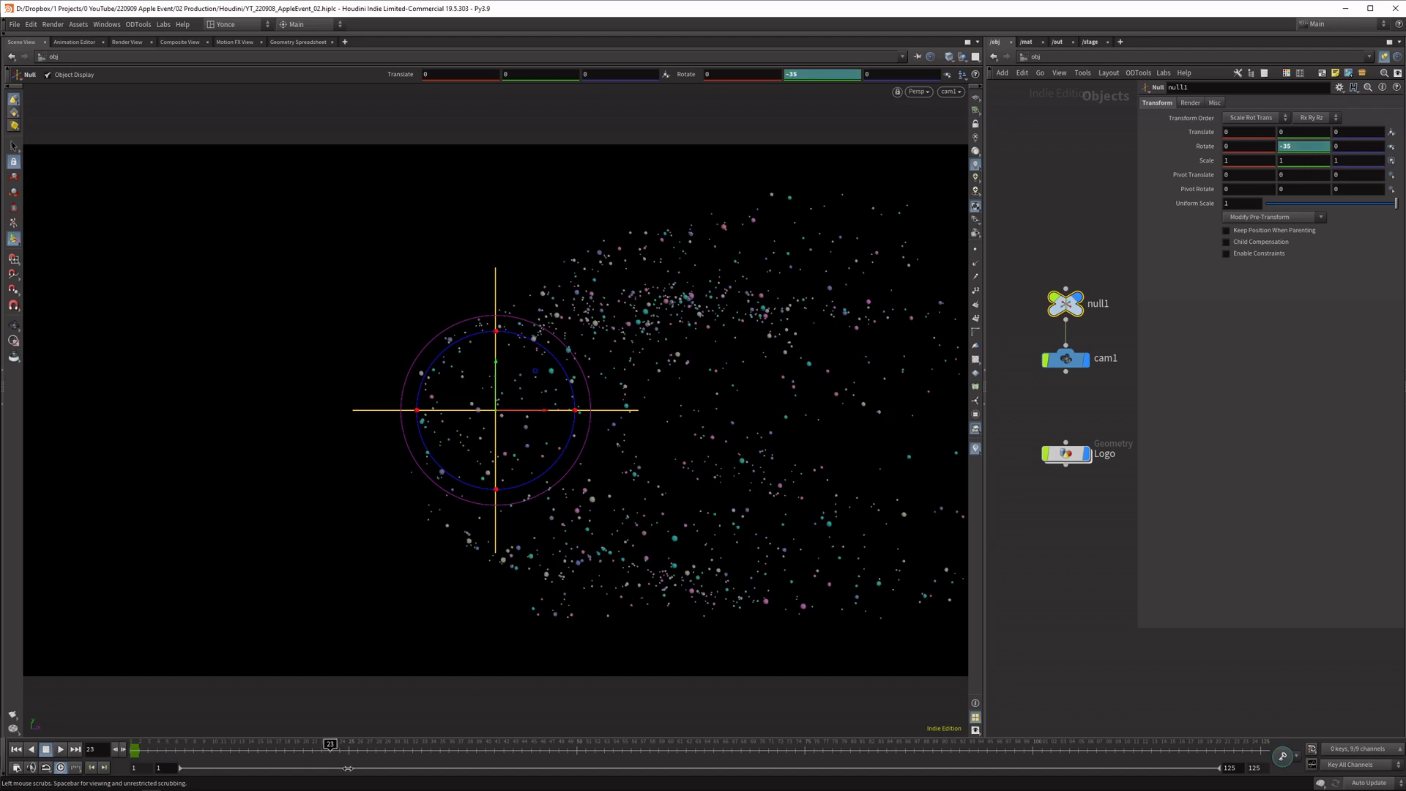
ctrl+middle_click(1303, 148)
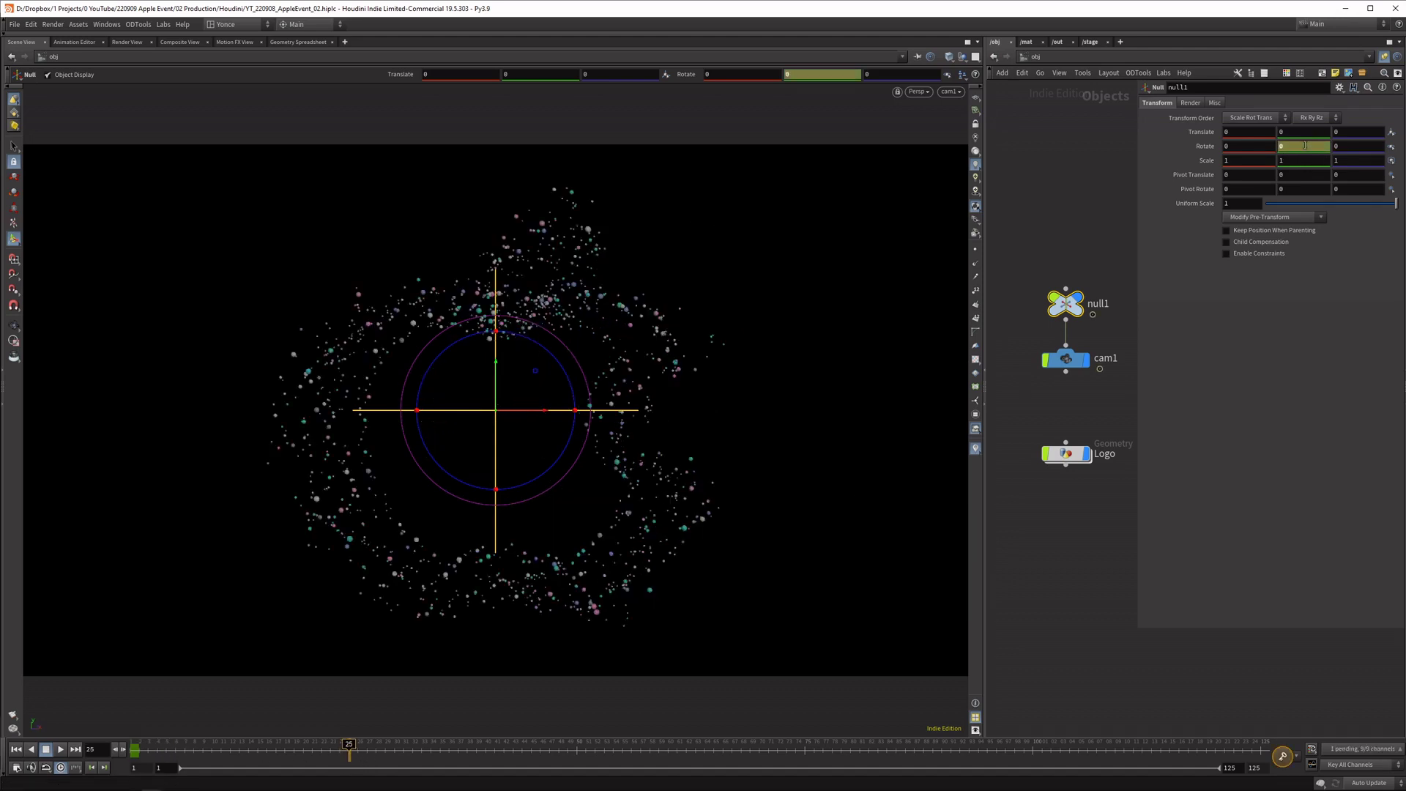
alt+click(1305, 145)
drag(351, 748, 142, 744)
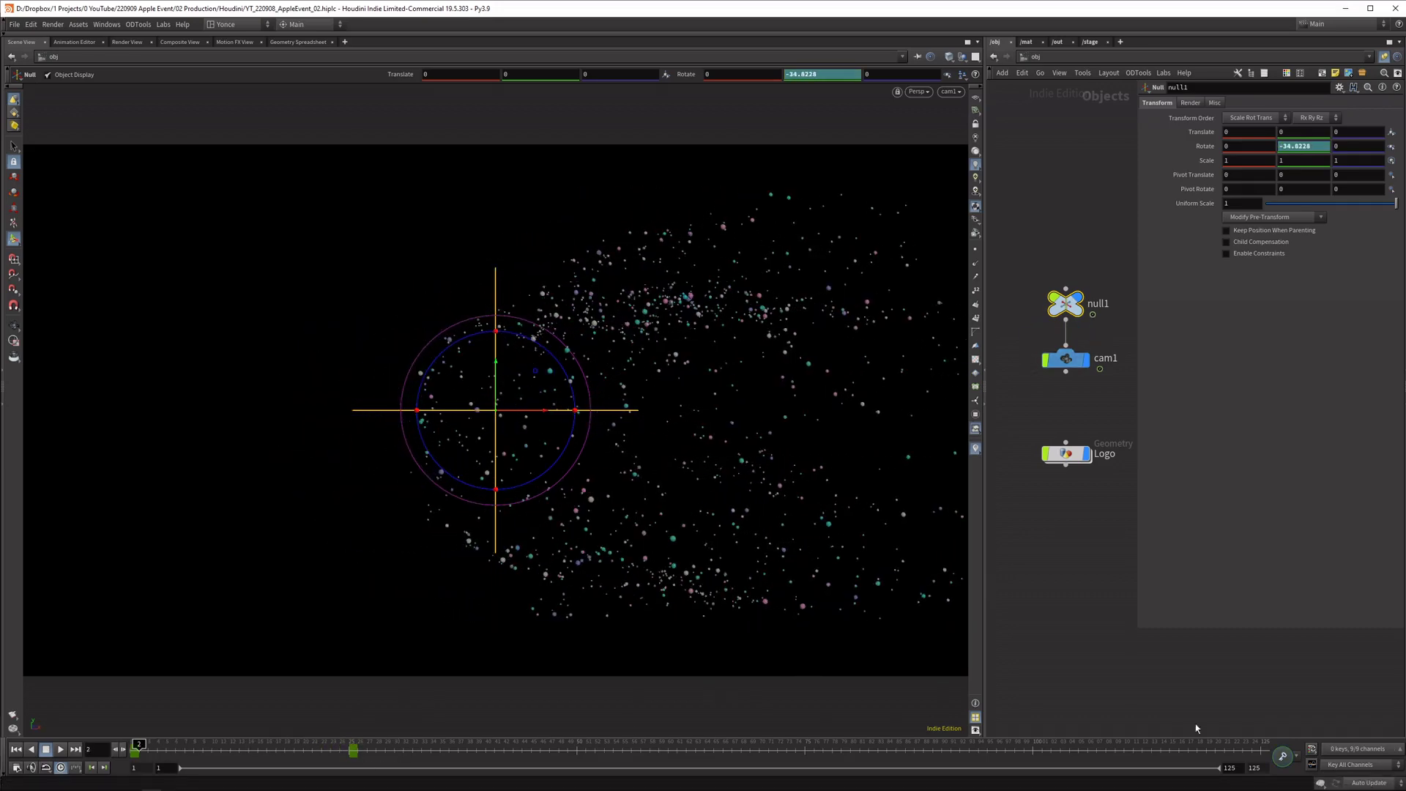
Keyframe cam1's Translate Z at 16 on frame 1
middle_drag(1156, 674, 1137, 646)
drag(1139, 627, 1183, 305)
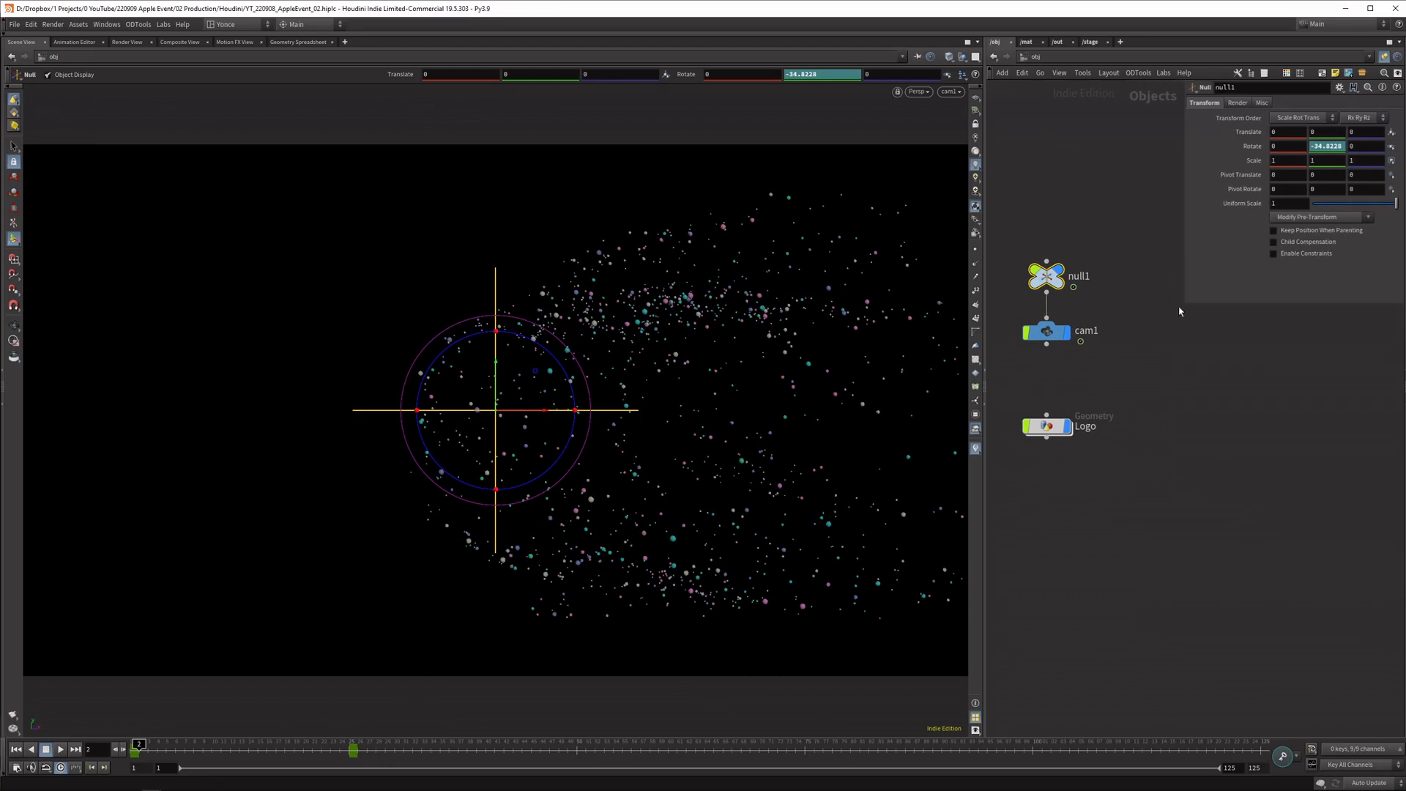
click(1048, 332)
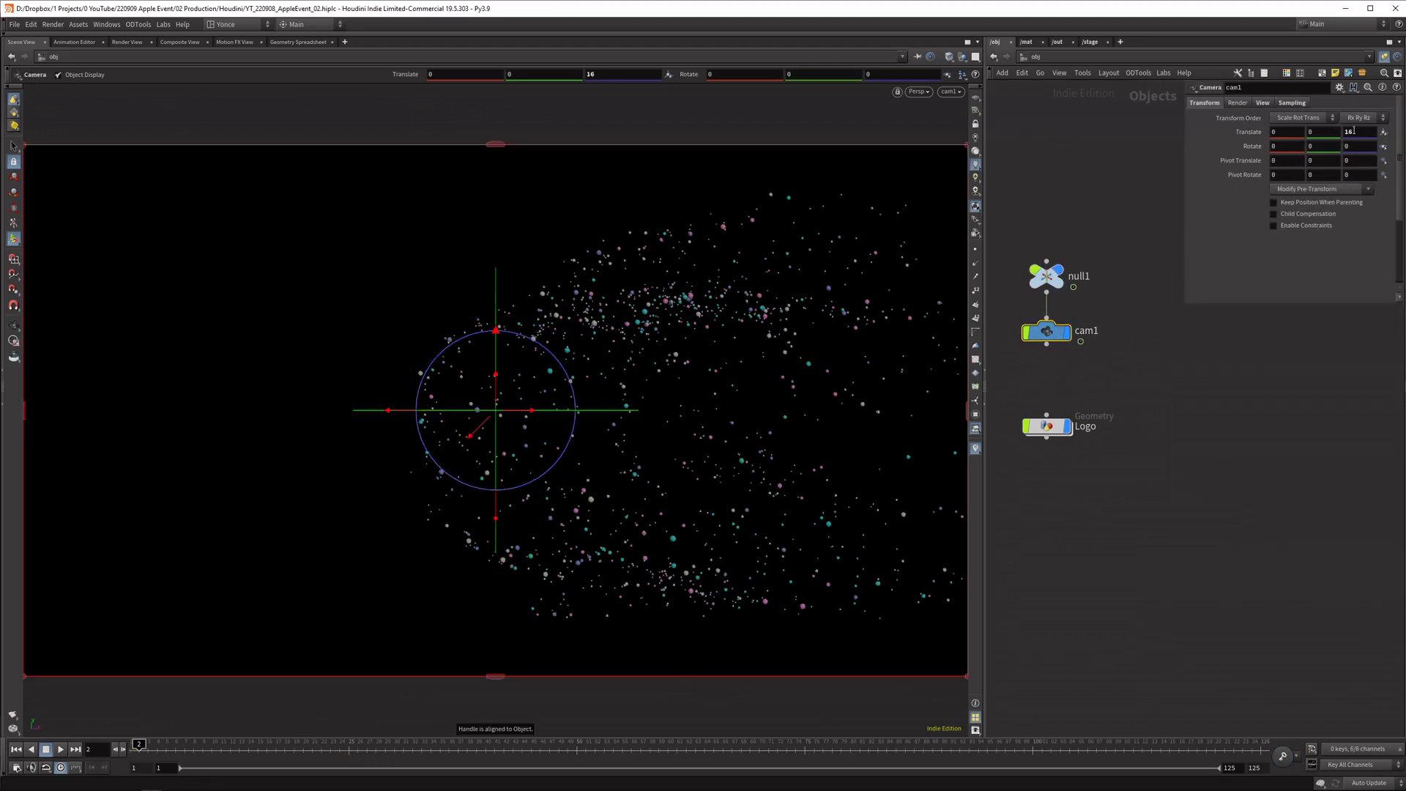
drag(192, 749, 131, 747)
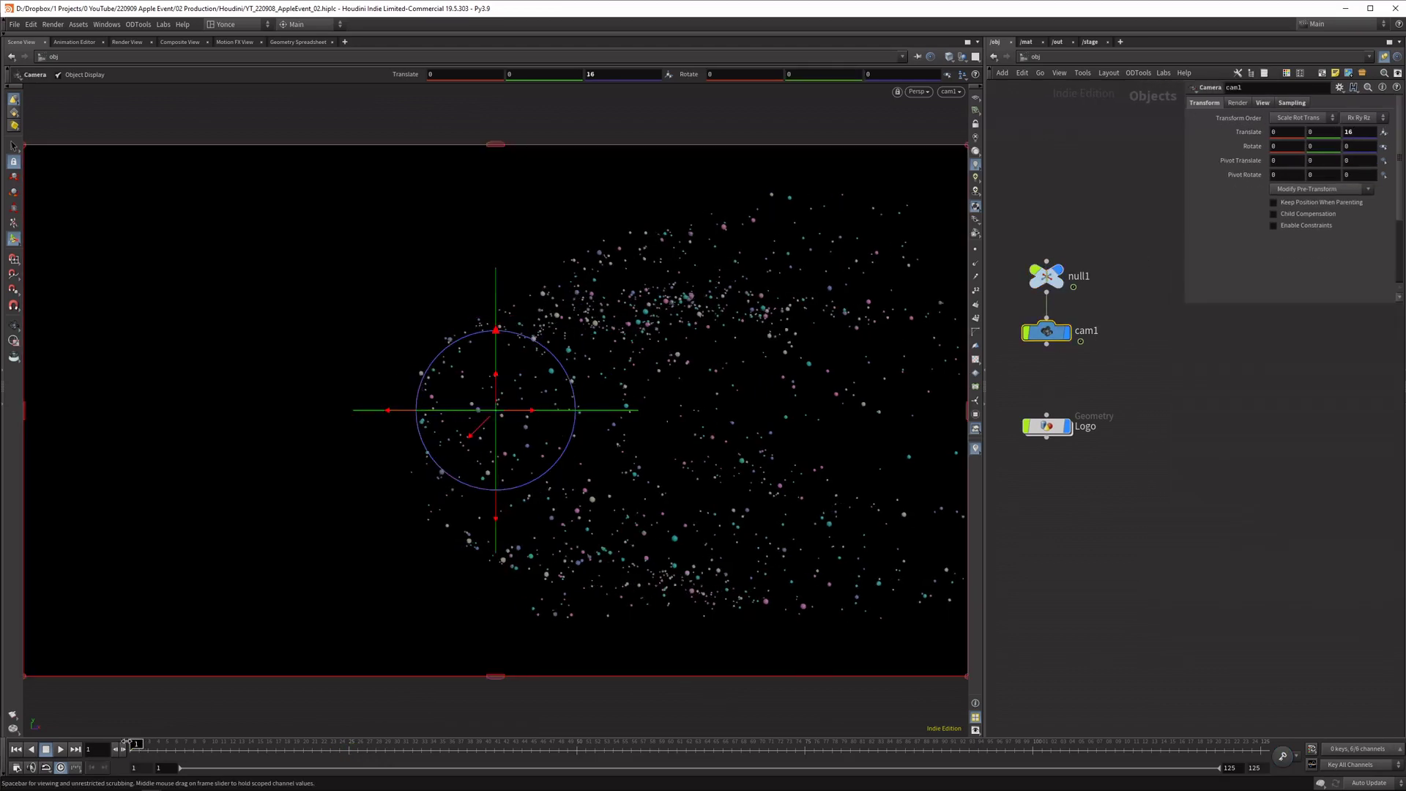
alt+click(1360, 131)
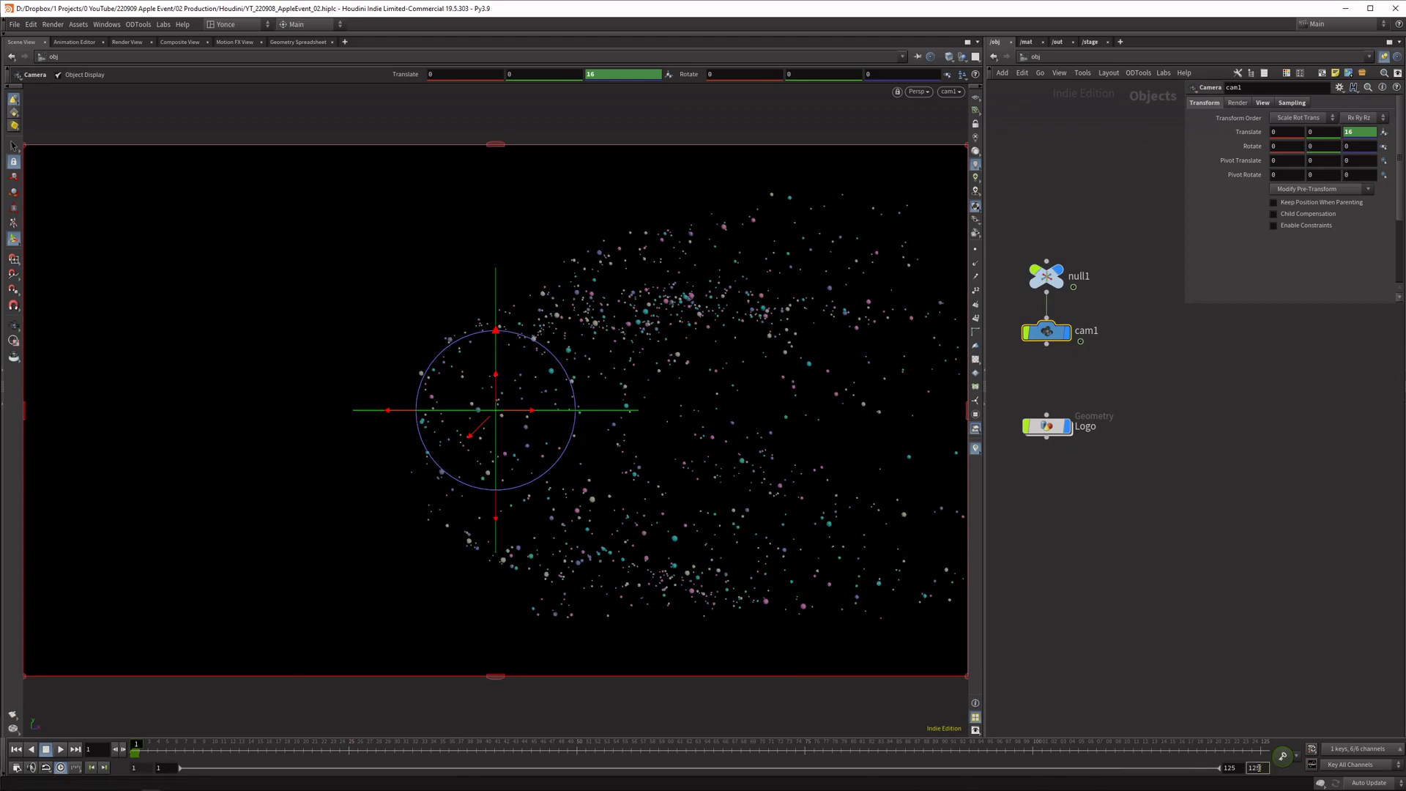
Extend the timeline to 150 frames, keyframe cam1's Translate Z at 0 on frame 150 and scrub back to frame 1
click(1257, 767)
drag(930, 762, 1263, 754)
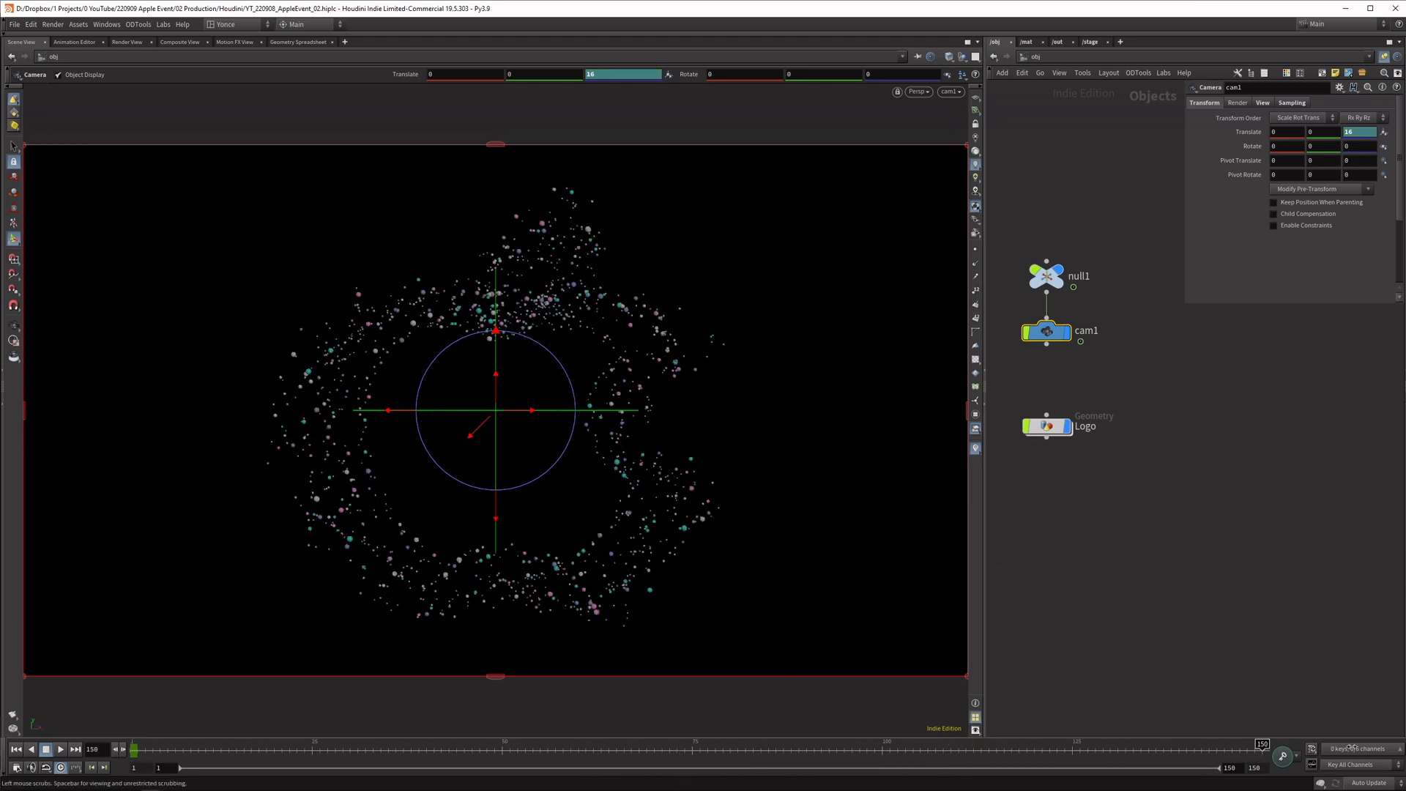
middle_drag(1367, 131, 1276, 114)
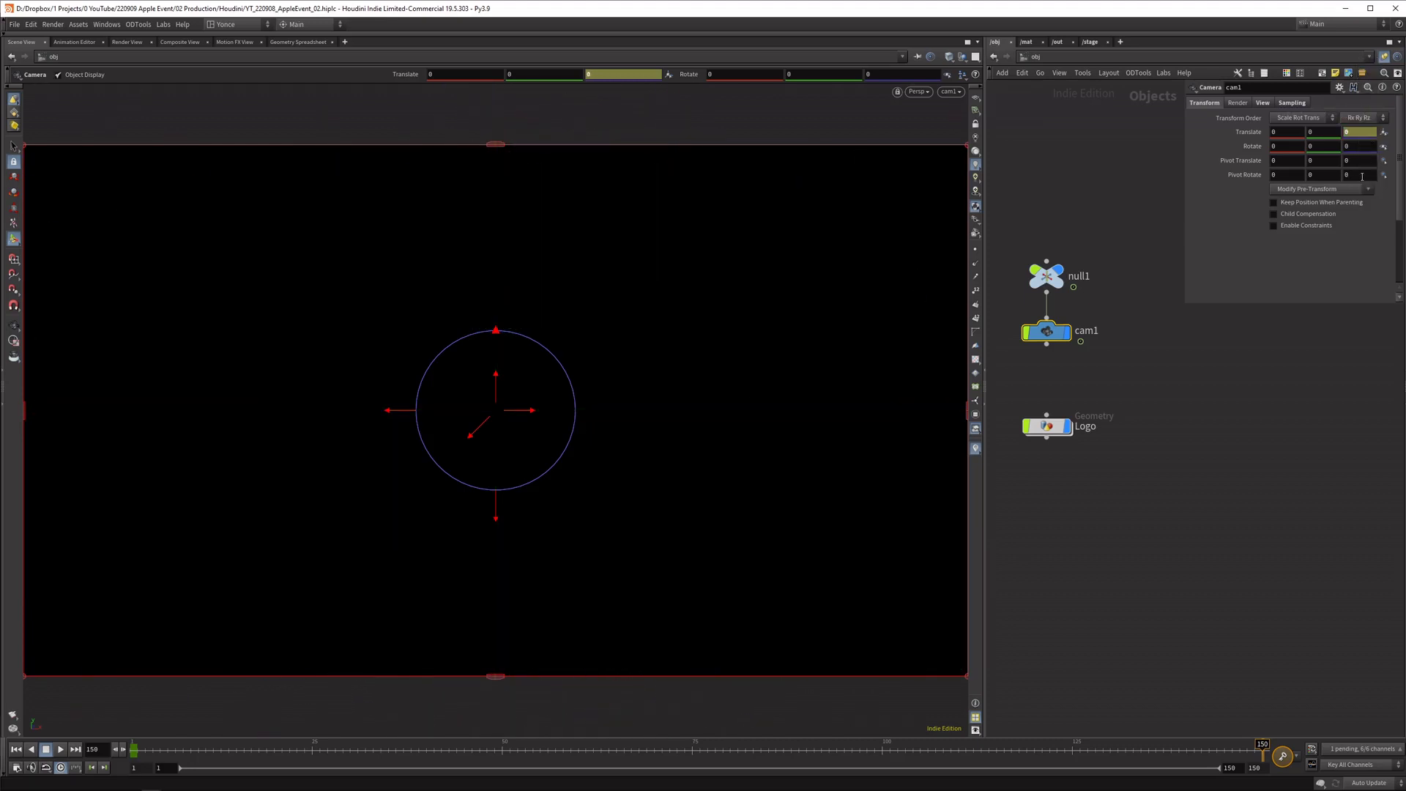
alt+click(1360, 132)
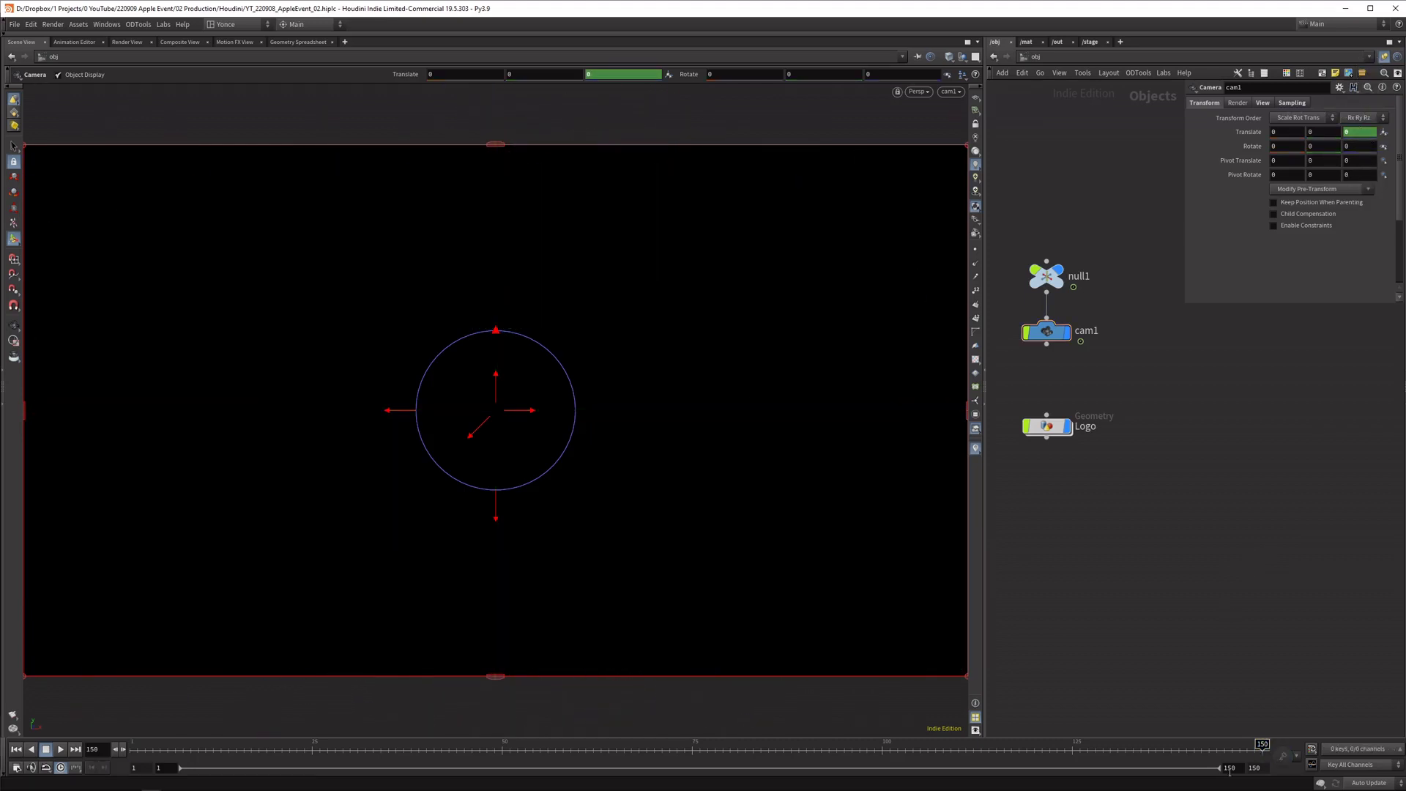
click(1220, 751)
drag(972, 742, 146, 693)
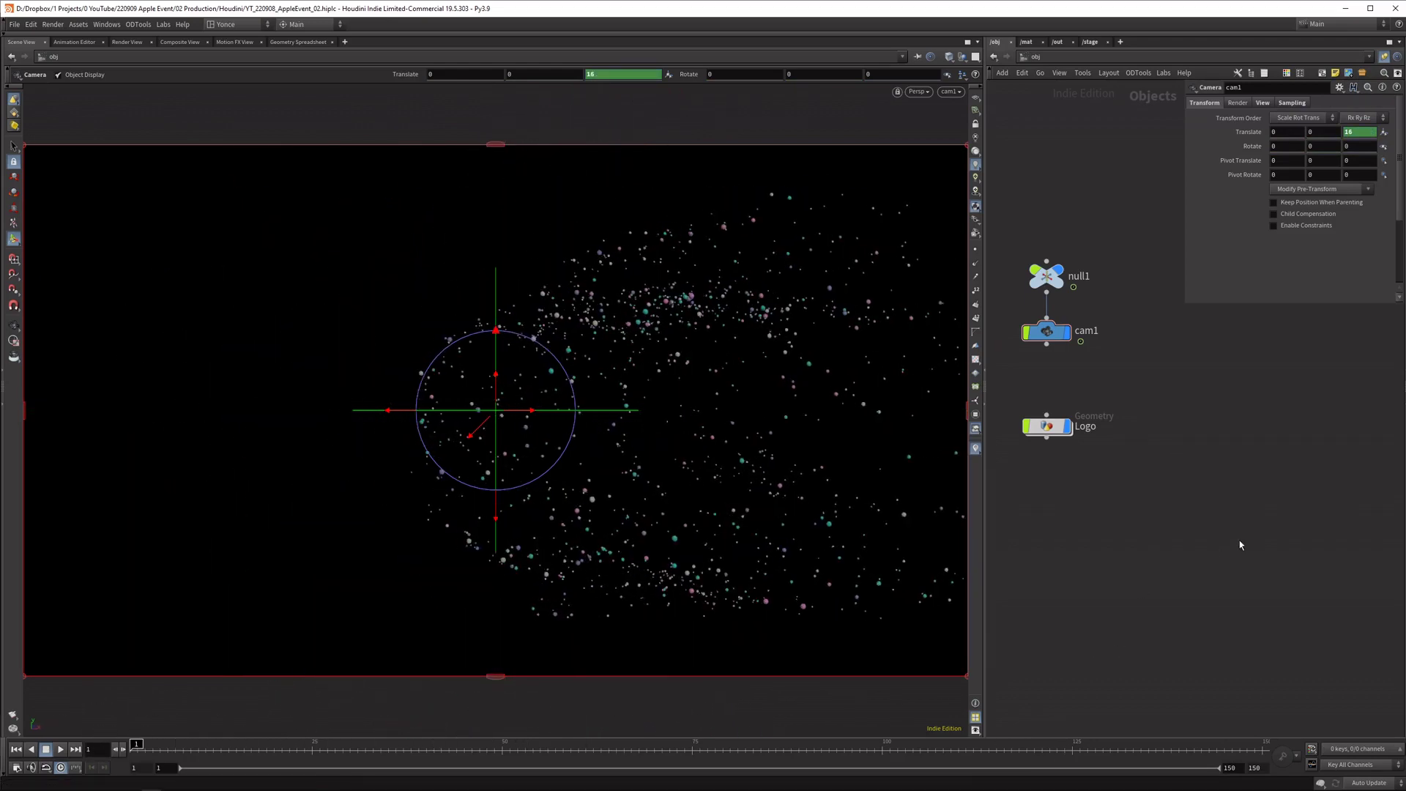
Split the network pane, show the Animation Editor in the lower half and scrub along cam1's Translate Z curve
key(alt+])
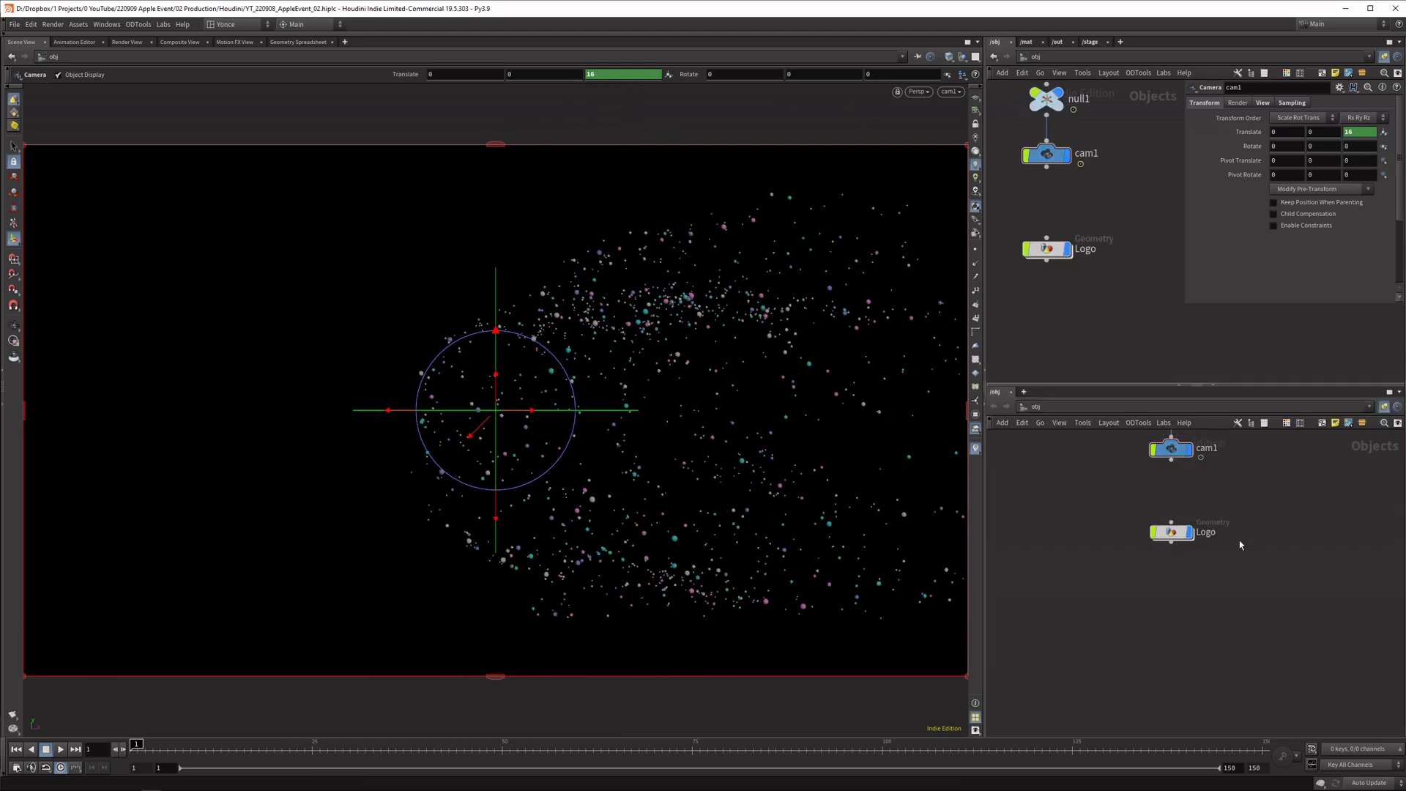
click(1024, 392)
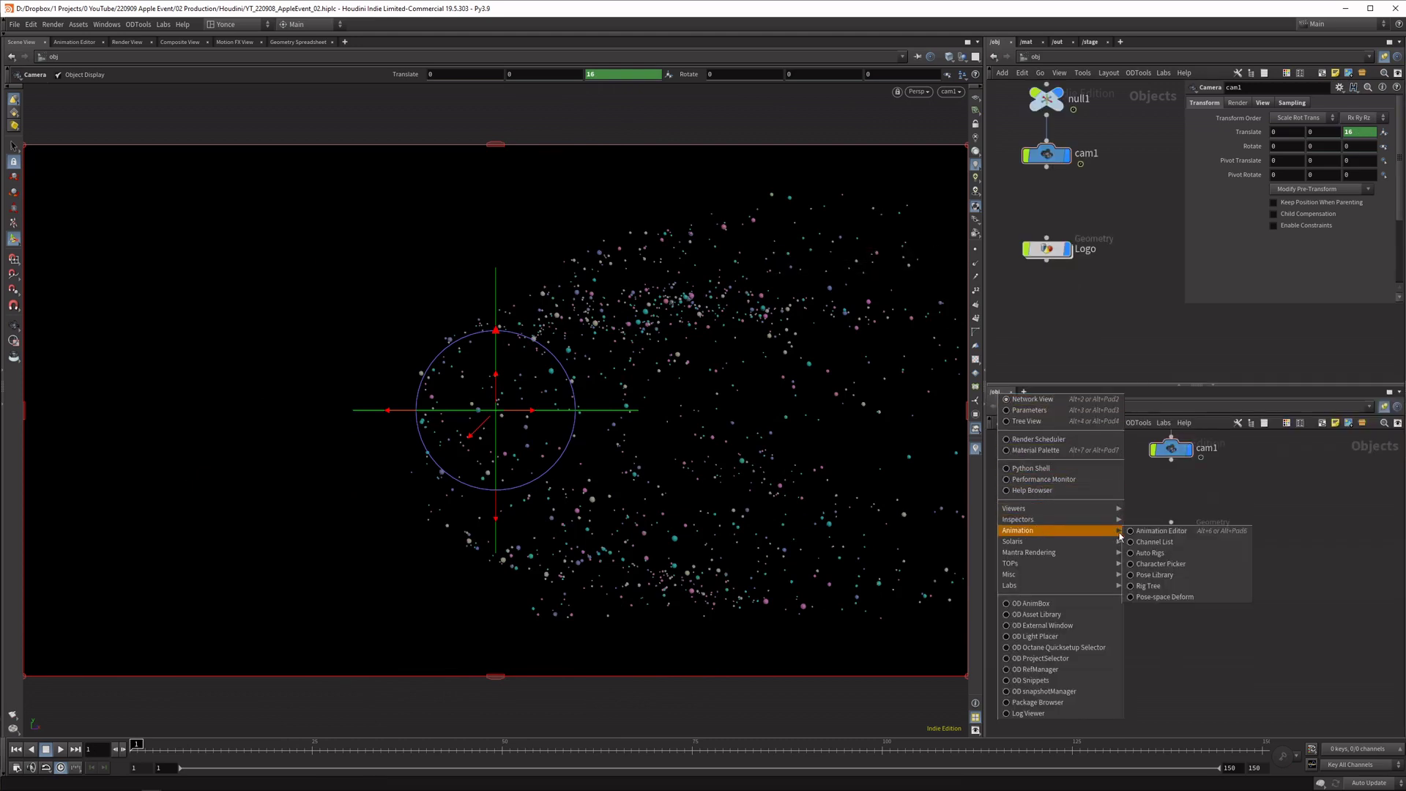
click(1160, 531)
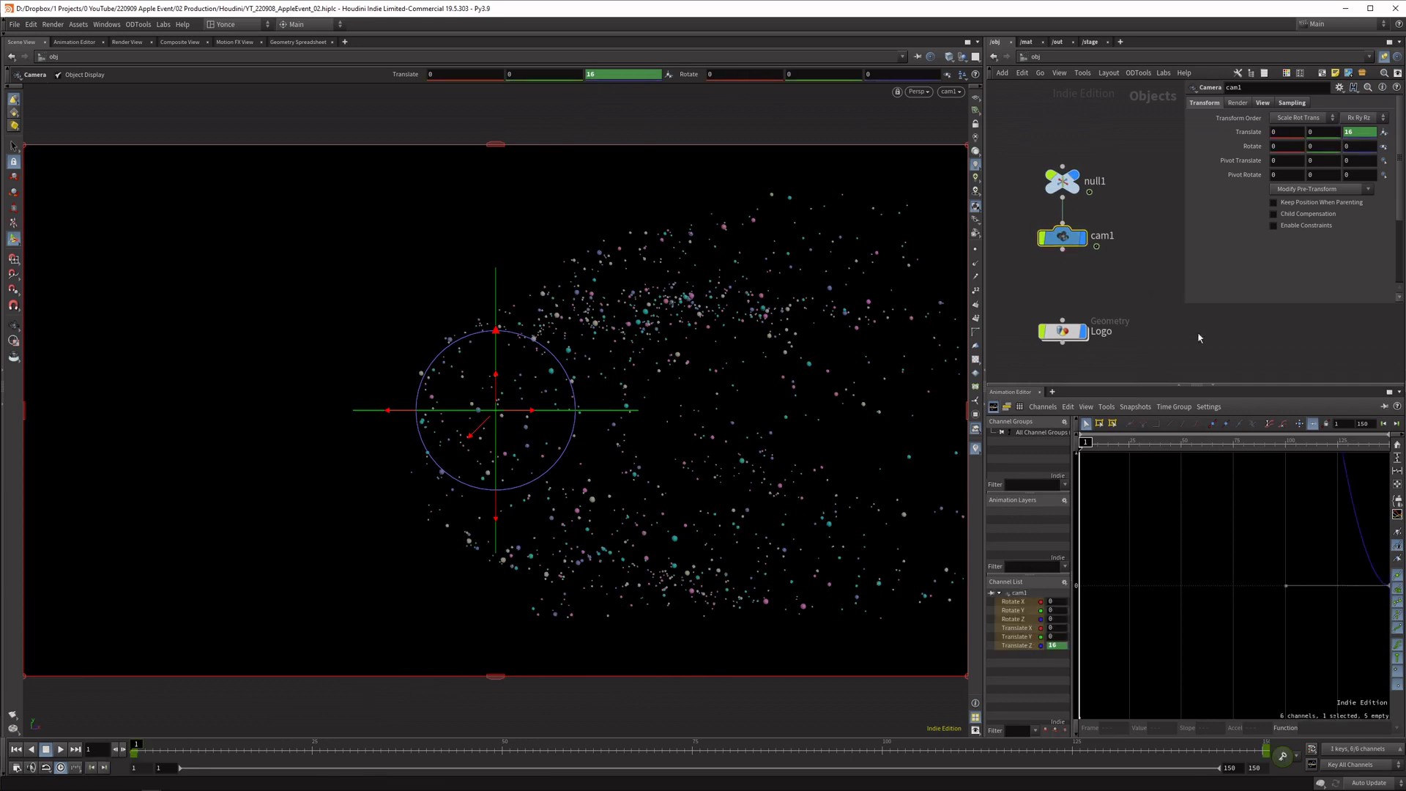
key(h)
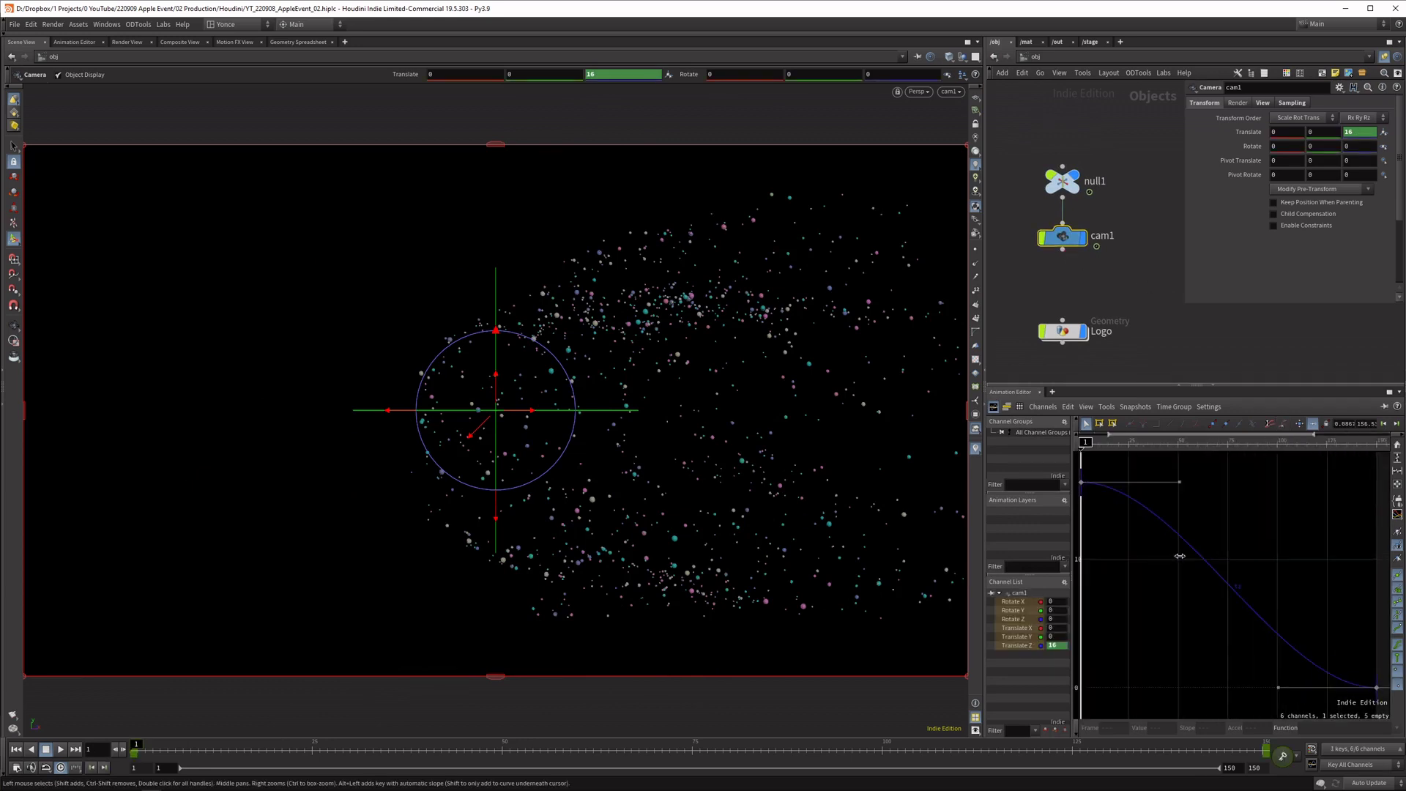
mouse_move(1086, 442)
mouse_down()
mouse_move(1189, 443)
mouse_move(1123, 442)
mouse_up()
Add a key with value 0 at frame 75 on null1's Rotate Y curve
click(1061, 181)
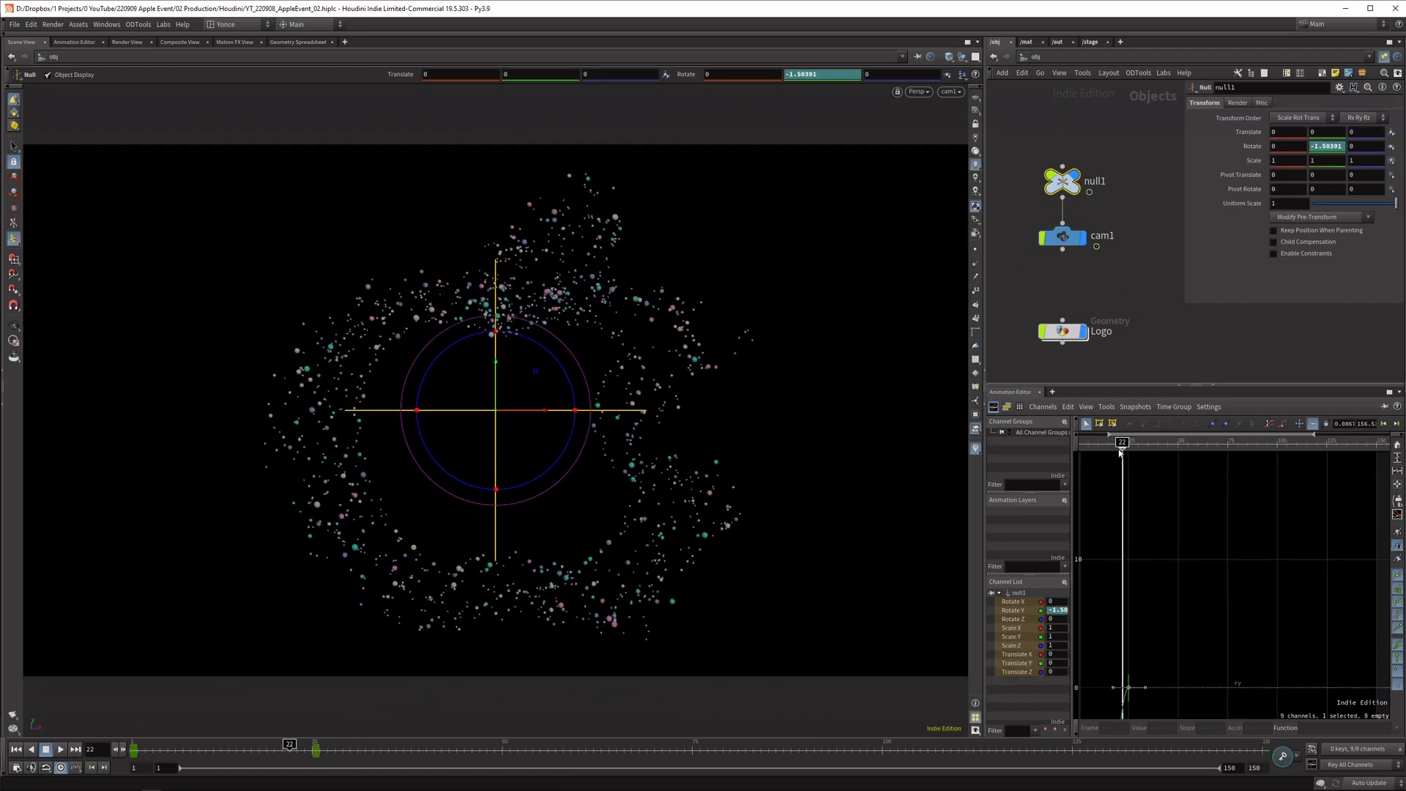
key(h)
mouse_move(1107, 440)
mouse_down()
mouse_move(1091, 443)
mouse_move(1383, 442)
mouse_move(1295, 442)
mouse_up()
scroll(1295, 480, down, 5)
middle_drag(1296, 480, 1236, 499)
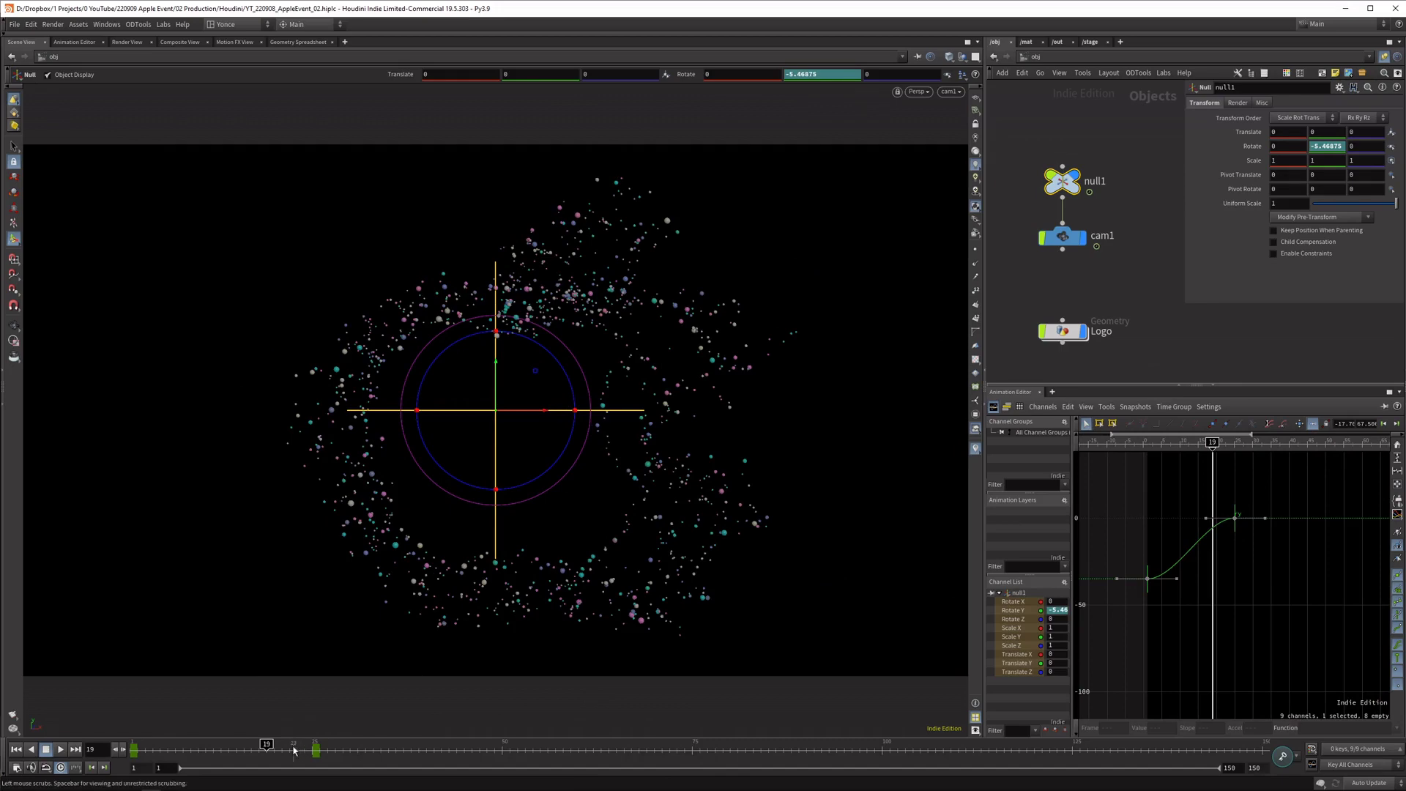
mouse_move(295, 754)
mouse_down()
mouse_move(702, 762)
mouse_move(691, 752)
mouse_up()
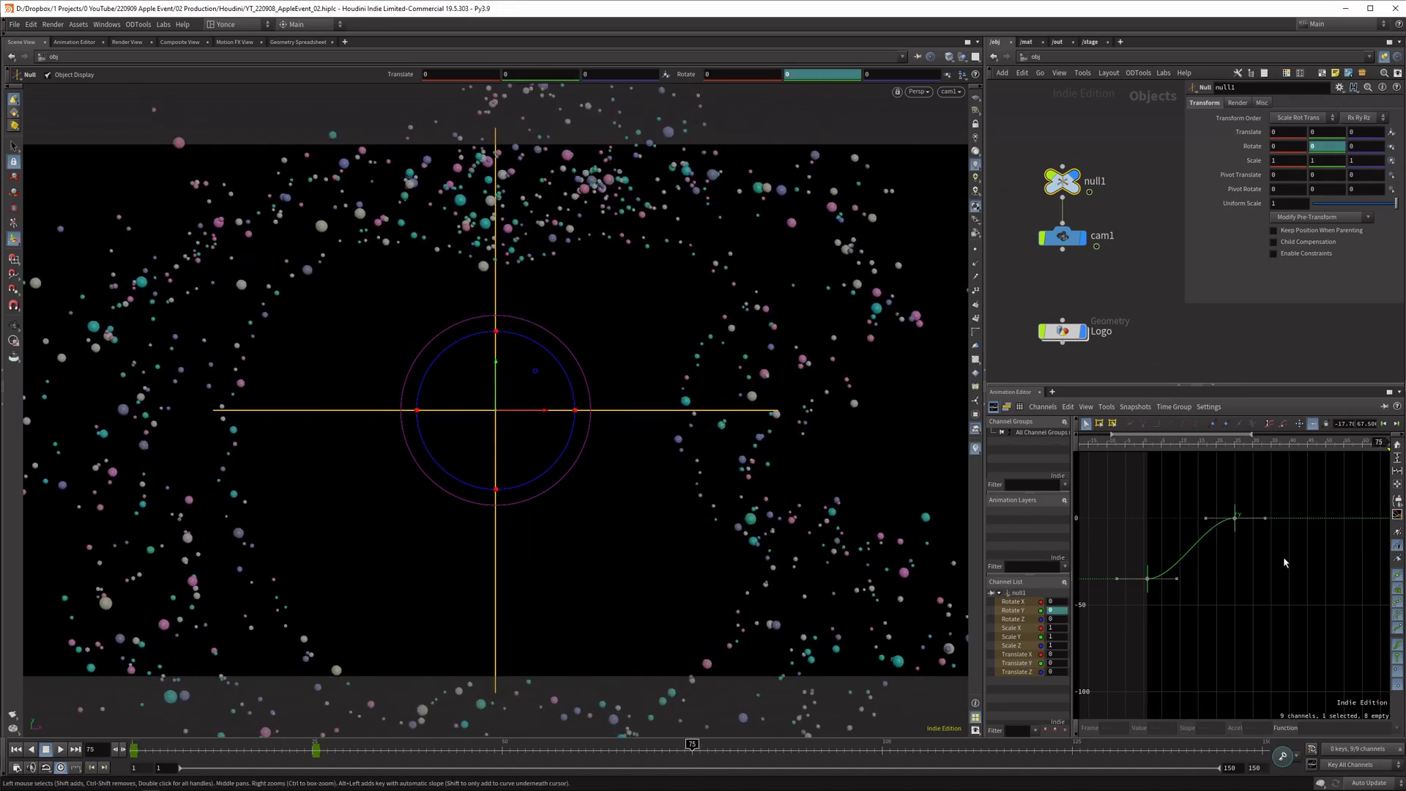
middle_drag(1345, 537, 1218, 559)
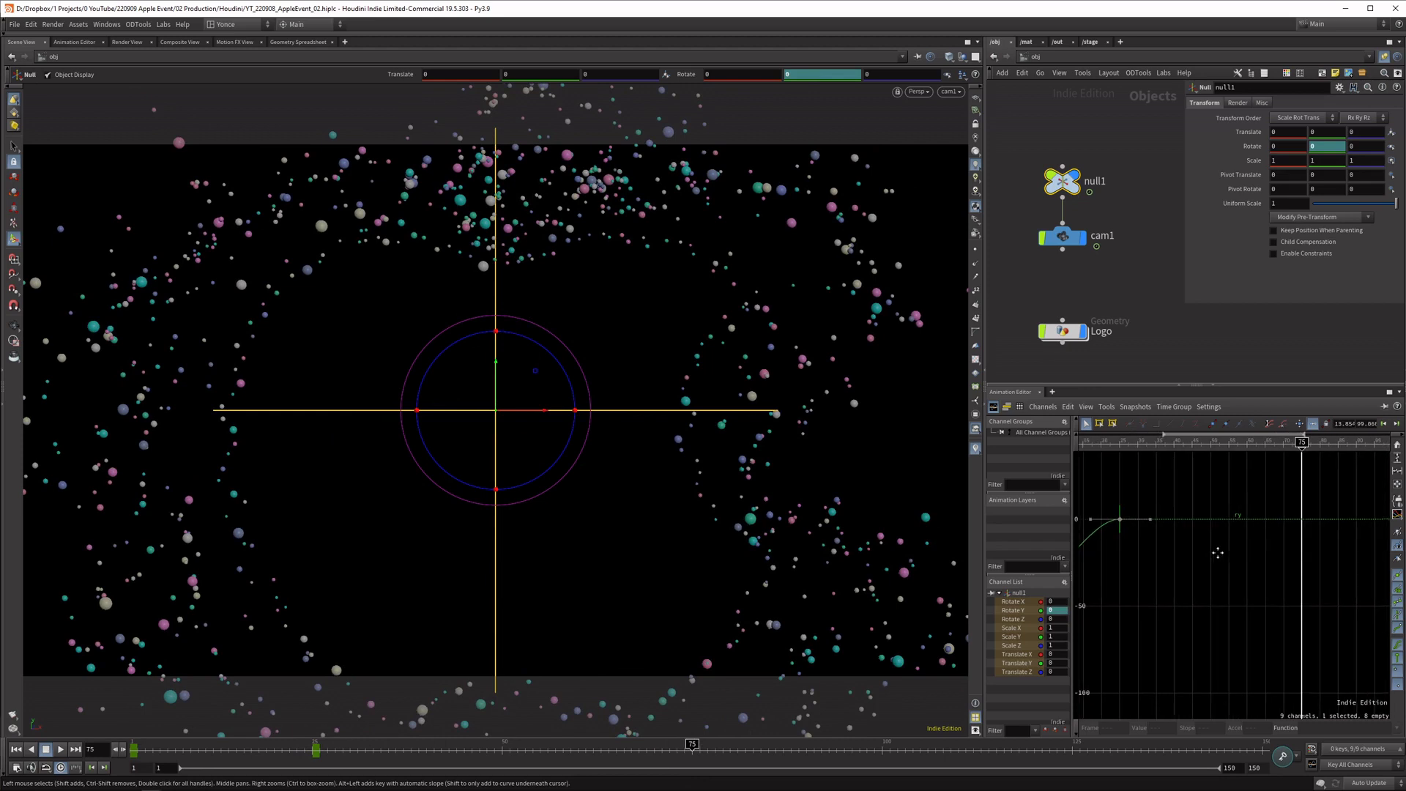
alt+click(1304, 519)
Lower the frame 25 key on null1's Rotate Y curve to about -5.3 degrees
middle_drag(1120, 520, 1204, 517)
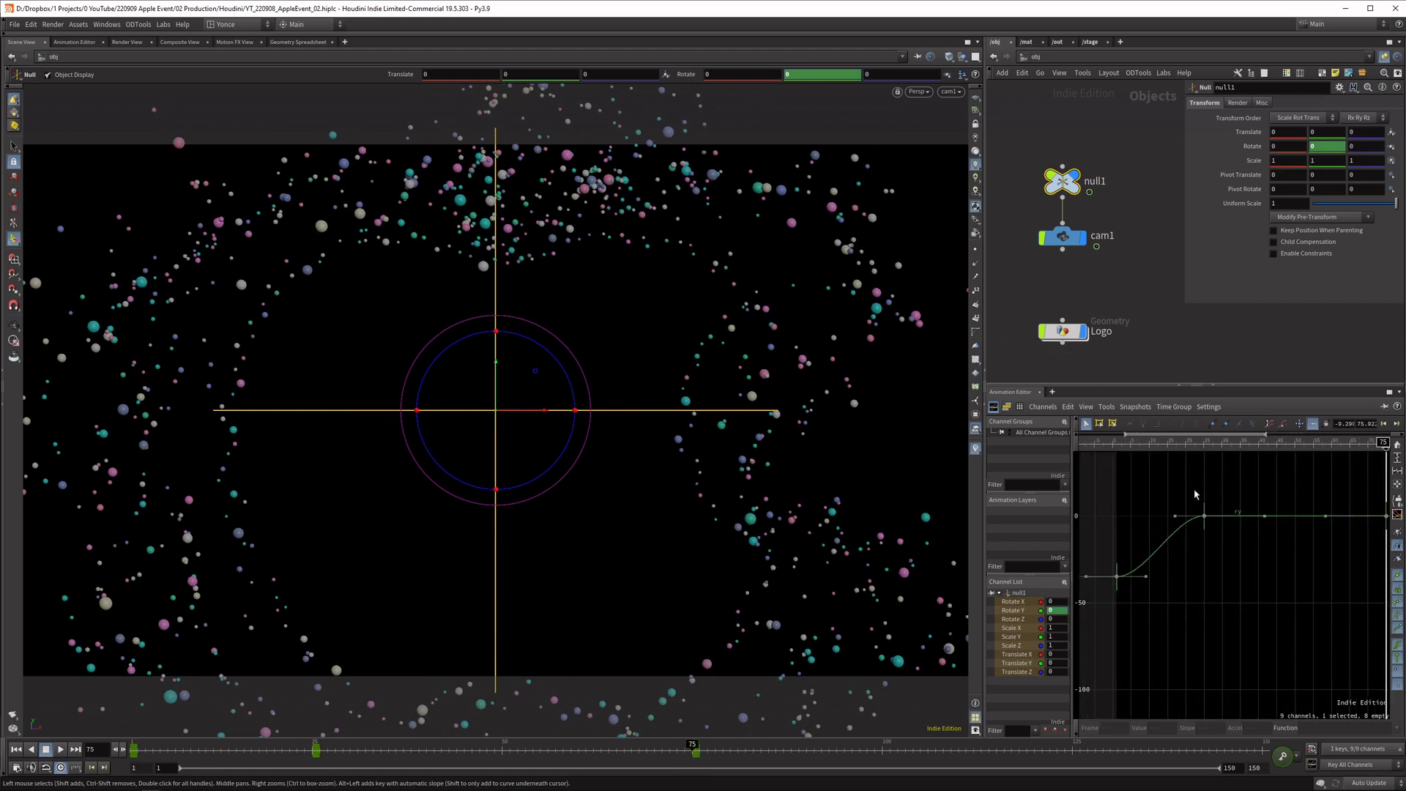
click(1204, 517)
drag(1204, 517, 1205, 526)
Play the camera animation from frame 1 twice to check the eased swing, then return to the start
click(136, 749)
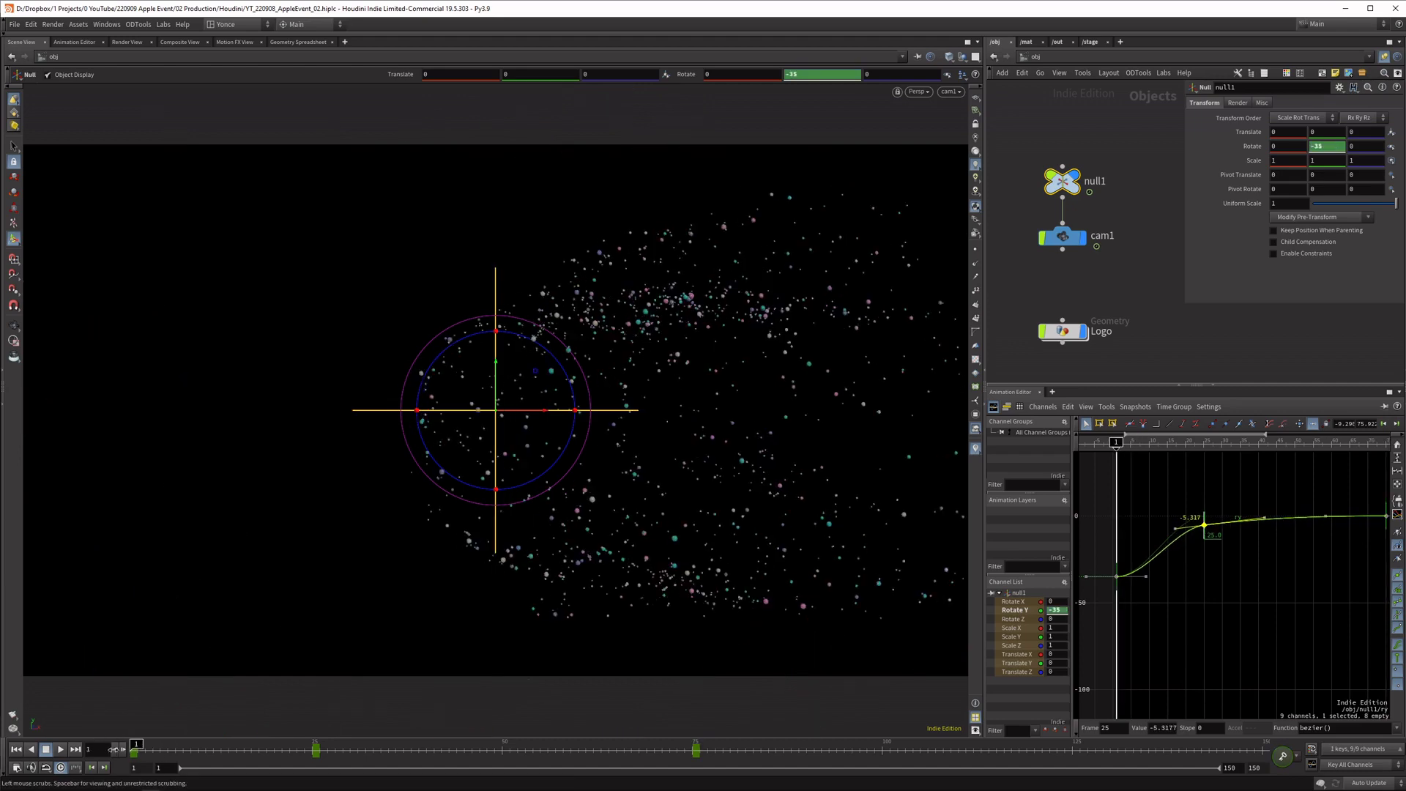
click(62, 751)
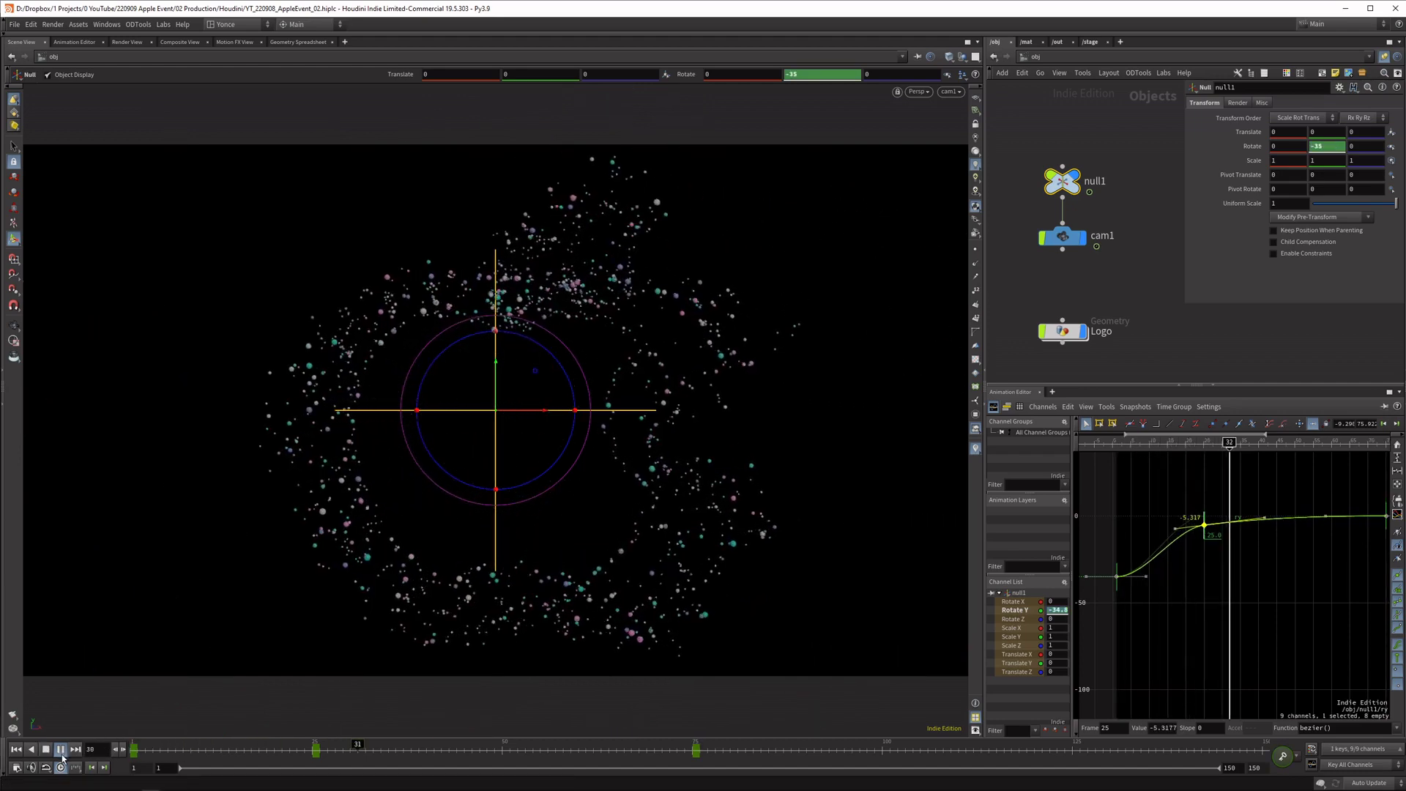
click(60, 751)
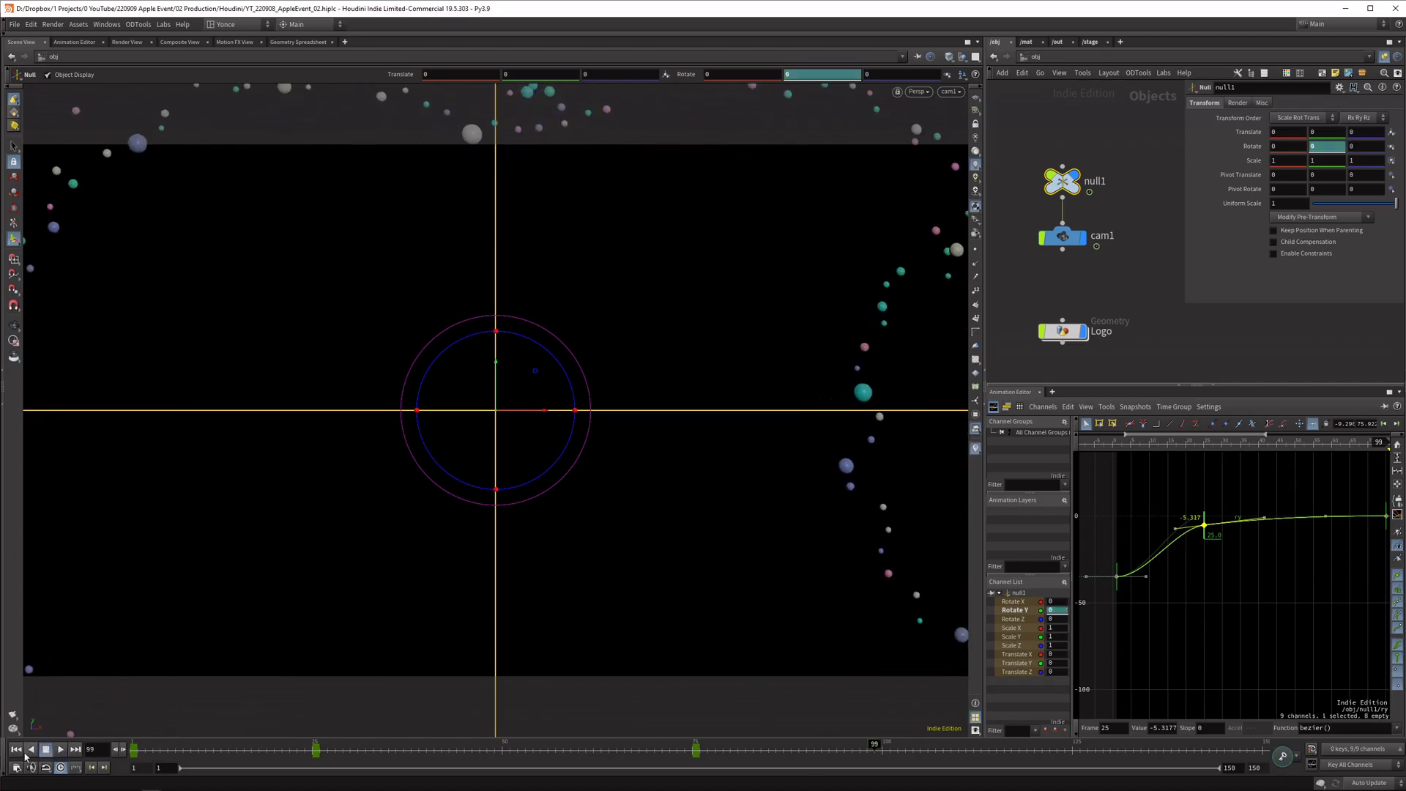
click(20, 750)
click(62, 749)
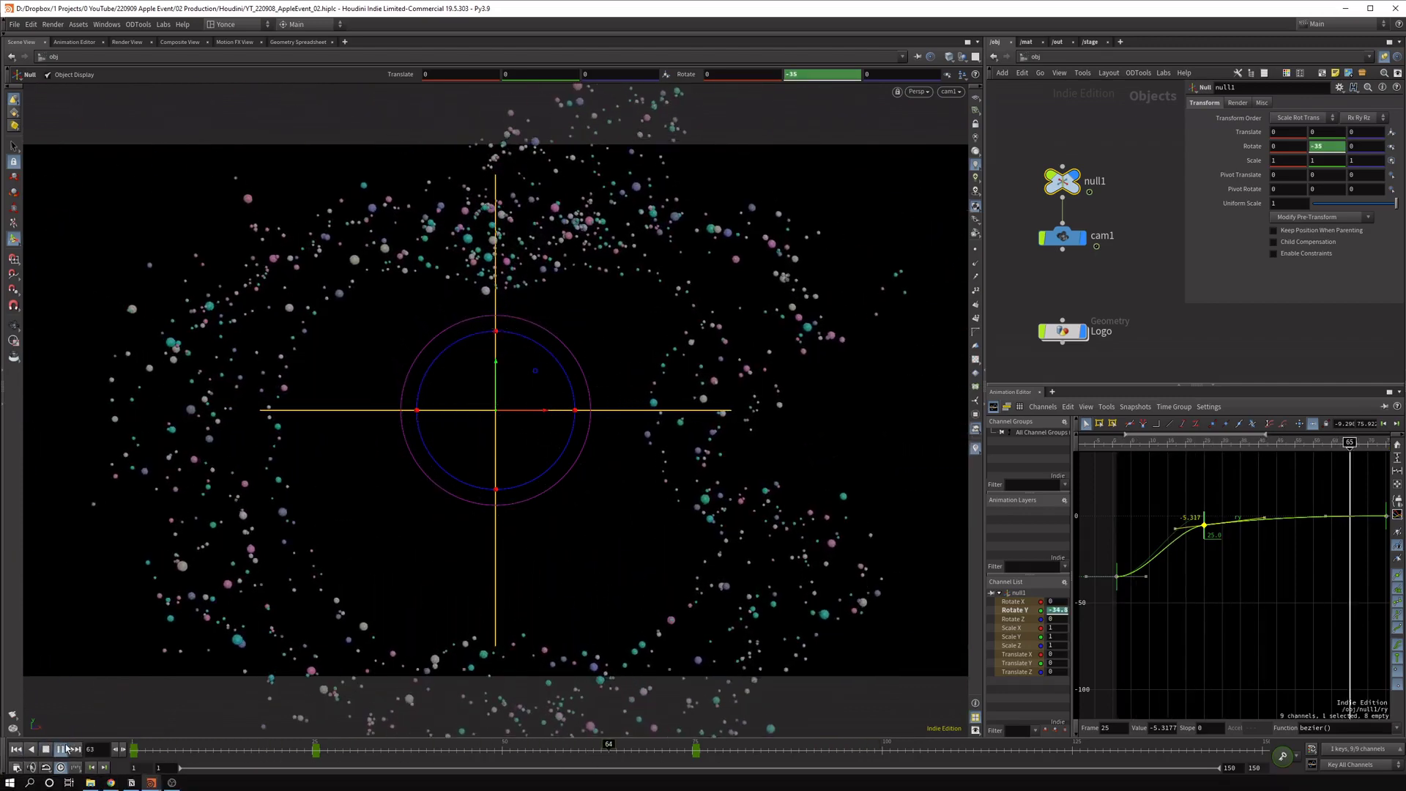
click(45, 749)
click(18, 749)
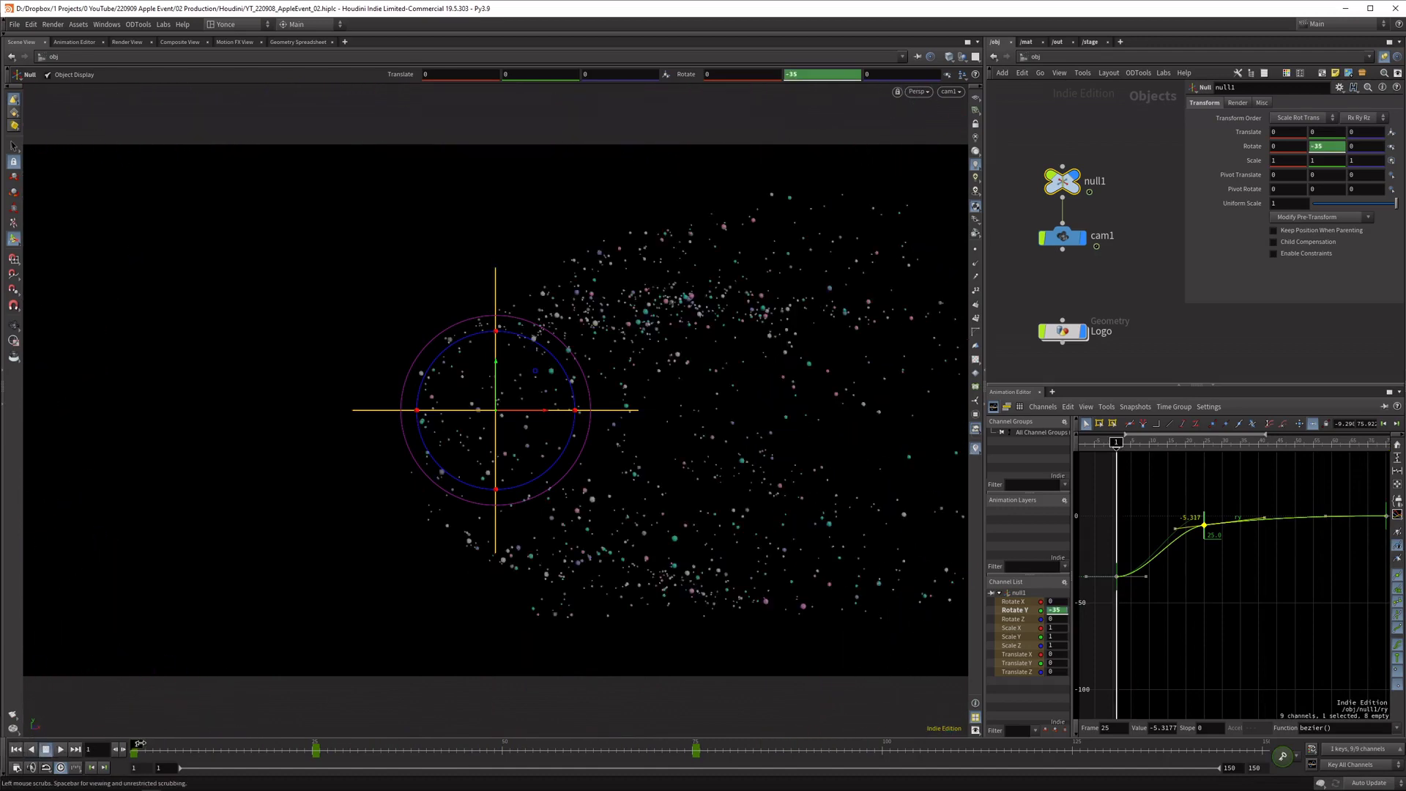
drag(139, 747, 94, 725)
Add a key to cam1's Translate Z curve and place it at frame 50 with a value of about 14.77
click(1062, 236)
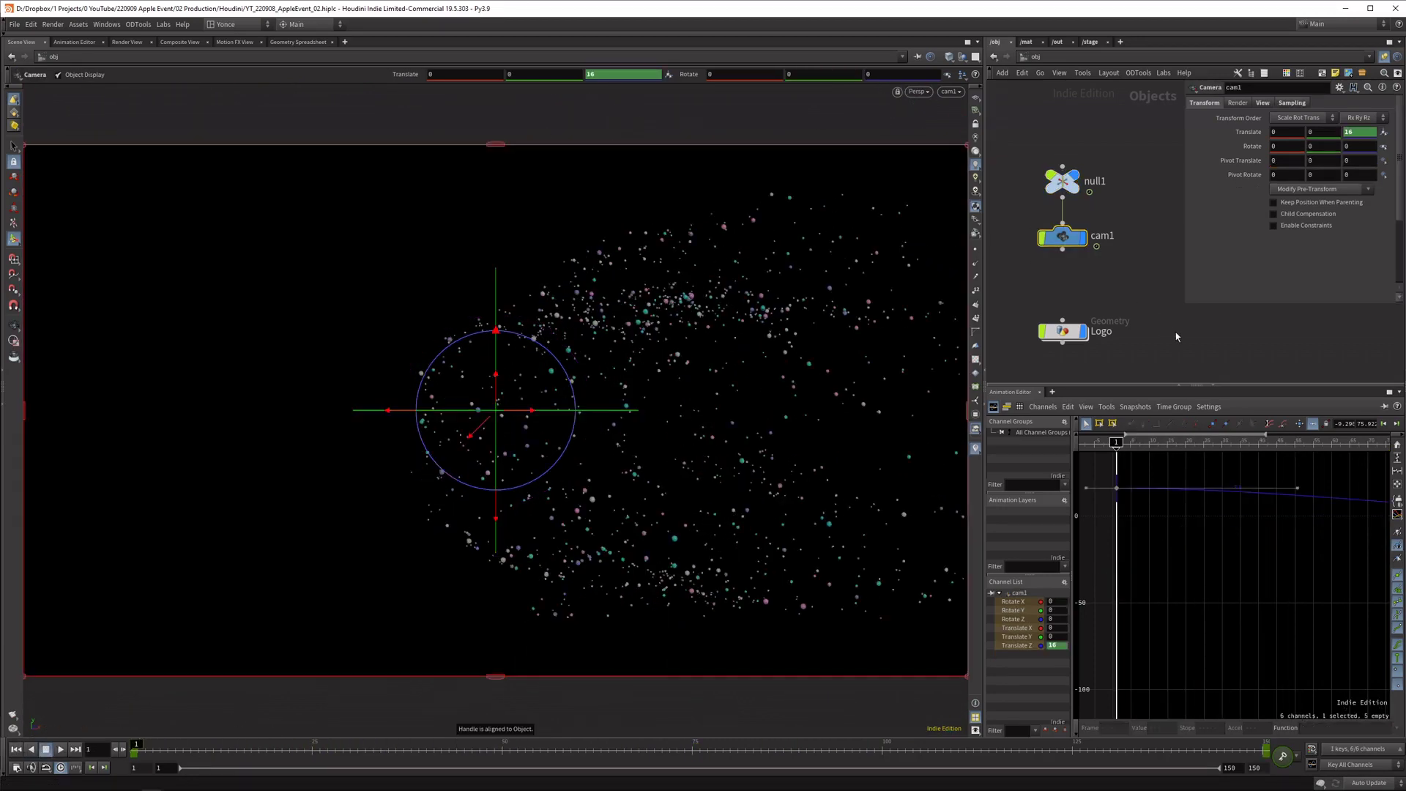
middle_drag(1176, 479, 1165, 489)
key(h)
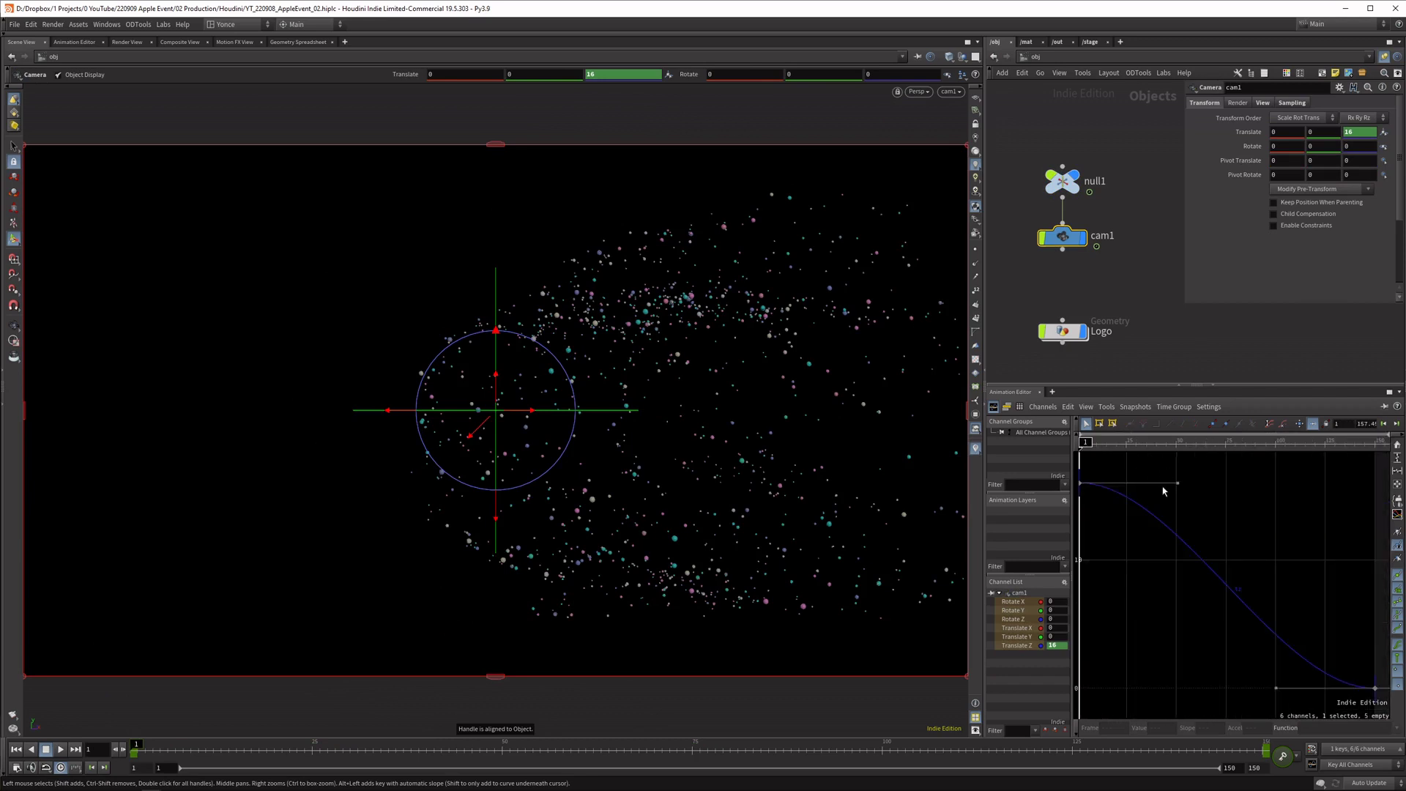
scroll(1176, 513, down, 3)
scroll(1176, 511, up, 2)
drag(1154, 448, 1176, 445)
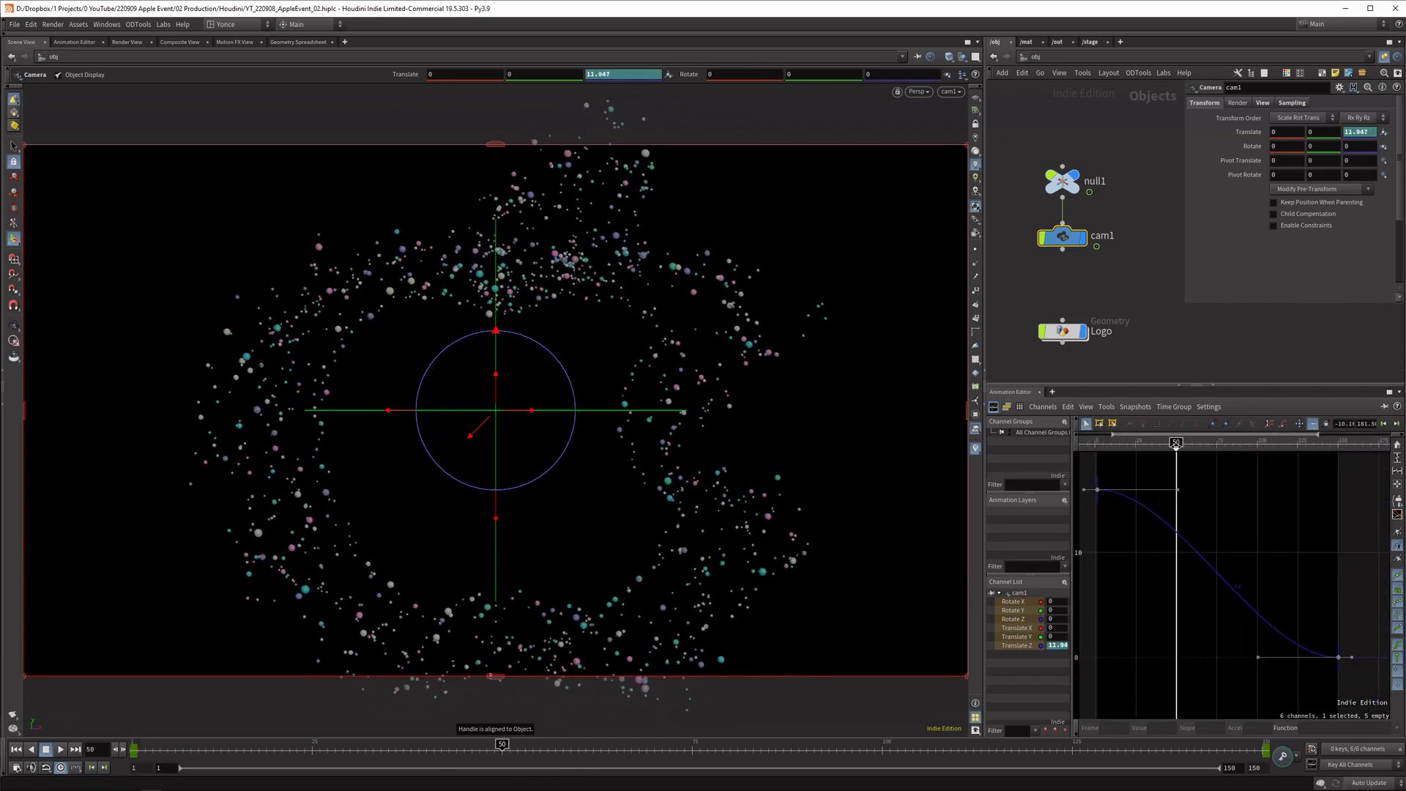
alt+click(1178, 533)
drag(1178, 535, 1177, 532)
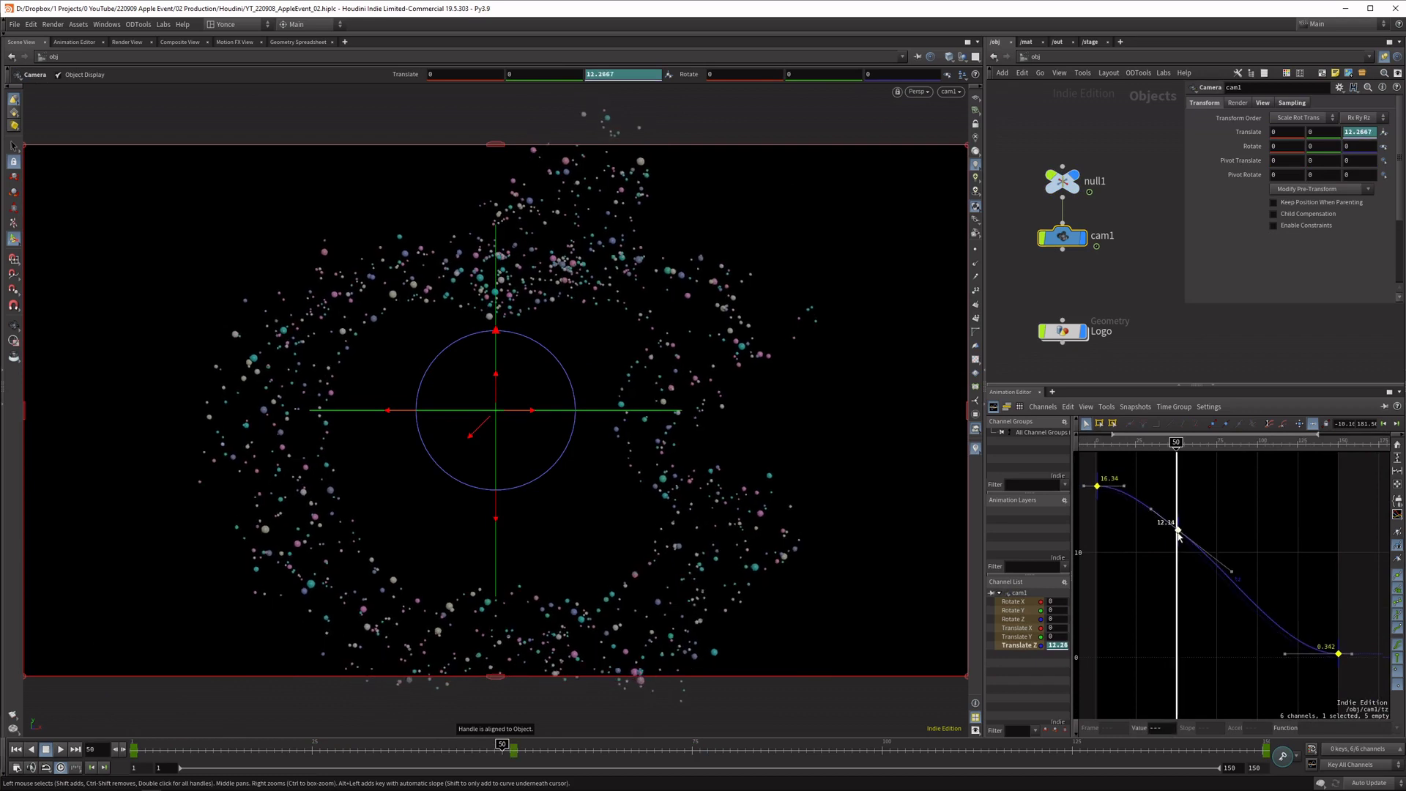
key(ctrl+z)
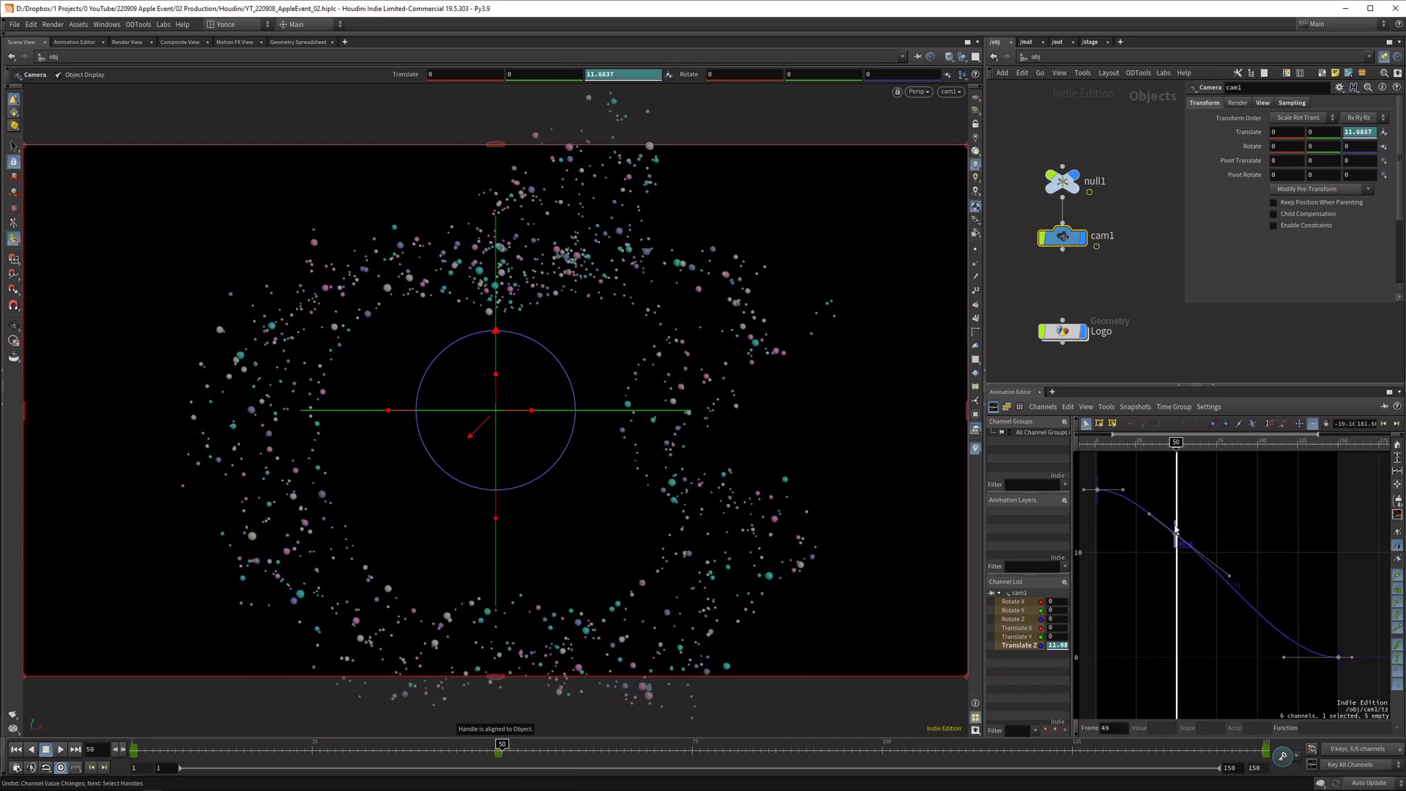
drag(1178, 533, 1185, 507)
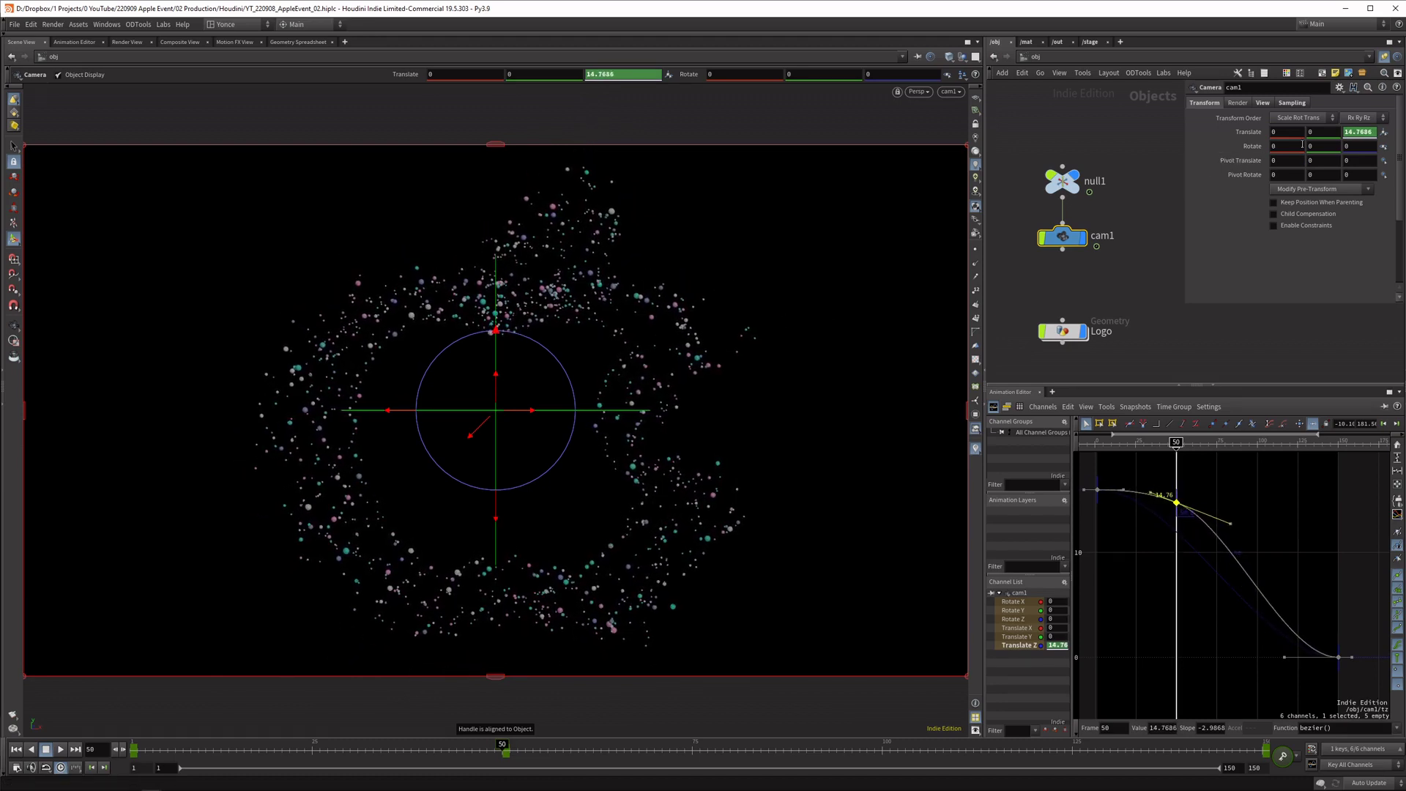
Keyframe cam1's Focal Length at 200 on frame 1 and 80 on frame 150, and scrub back to check the zoom
click(1291, 102)
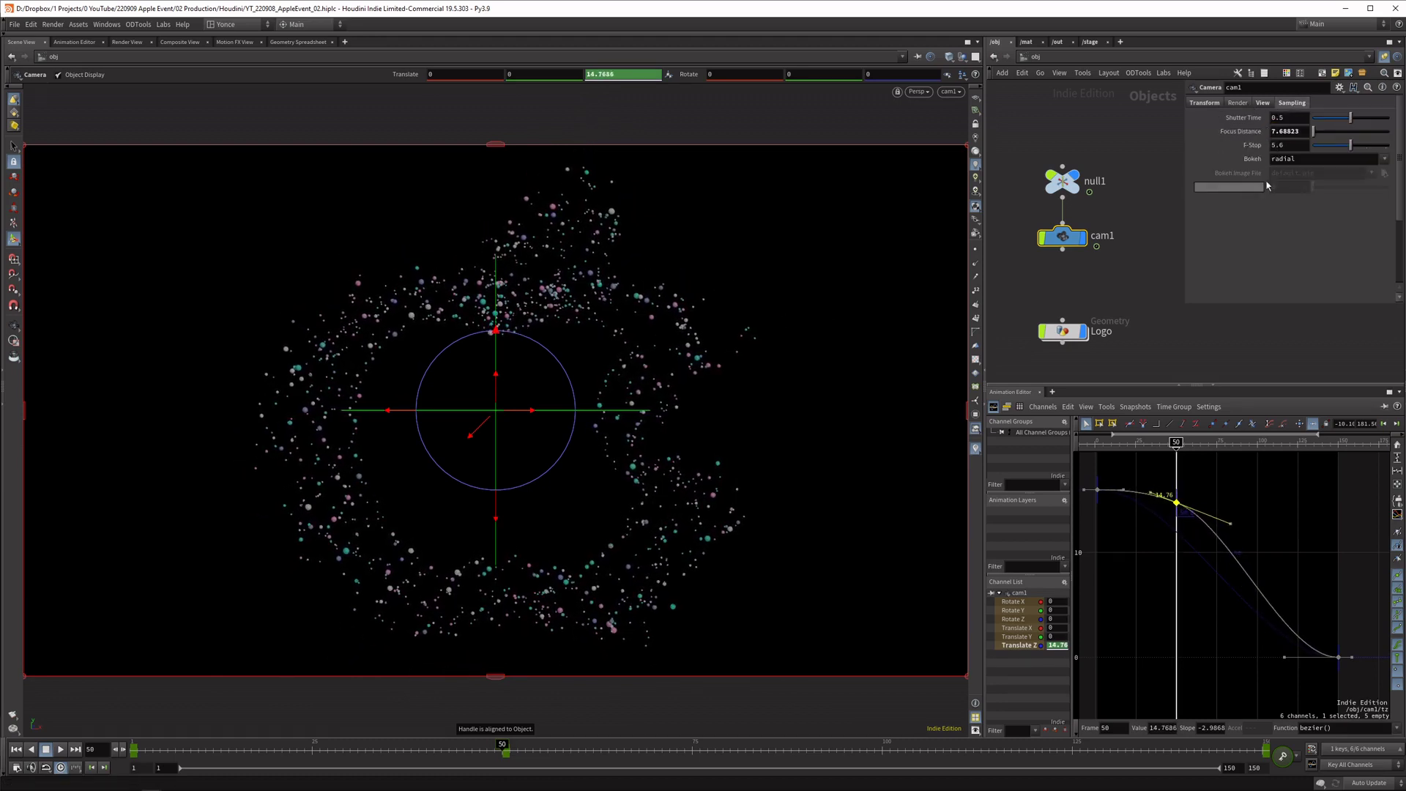
click(1263, 102)
click(1096, 441)
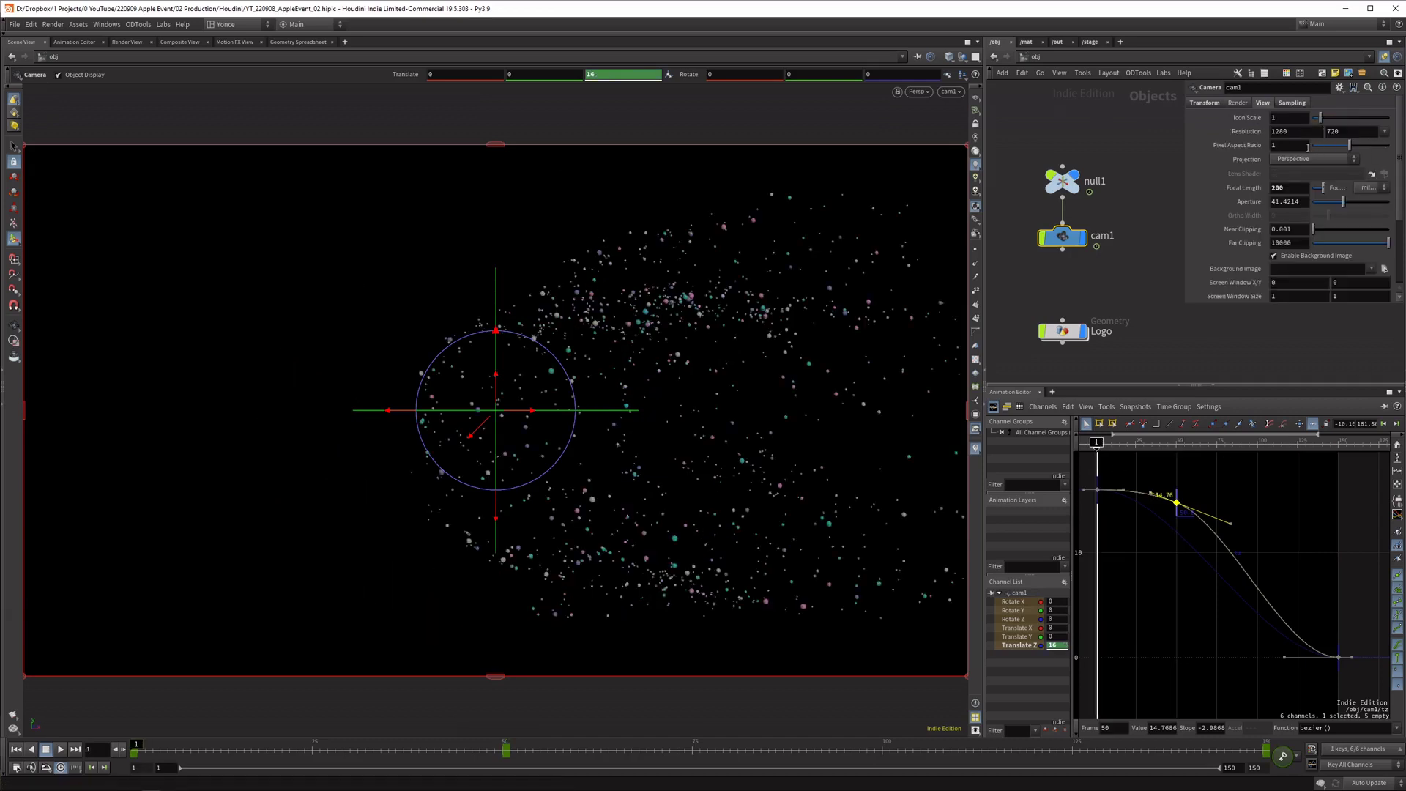
alt+click(1299, 193)
click(1336, 442)
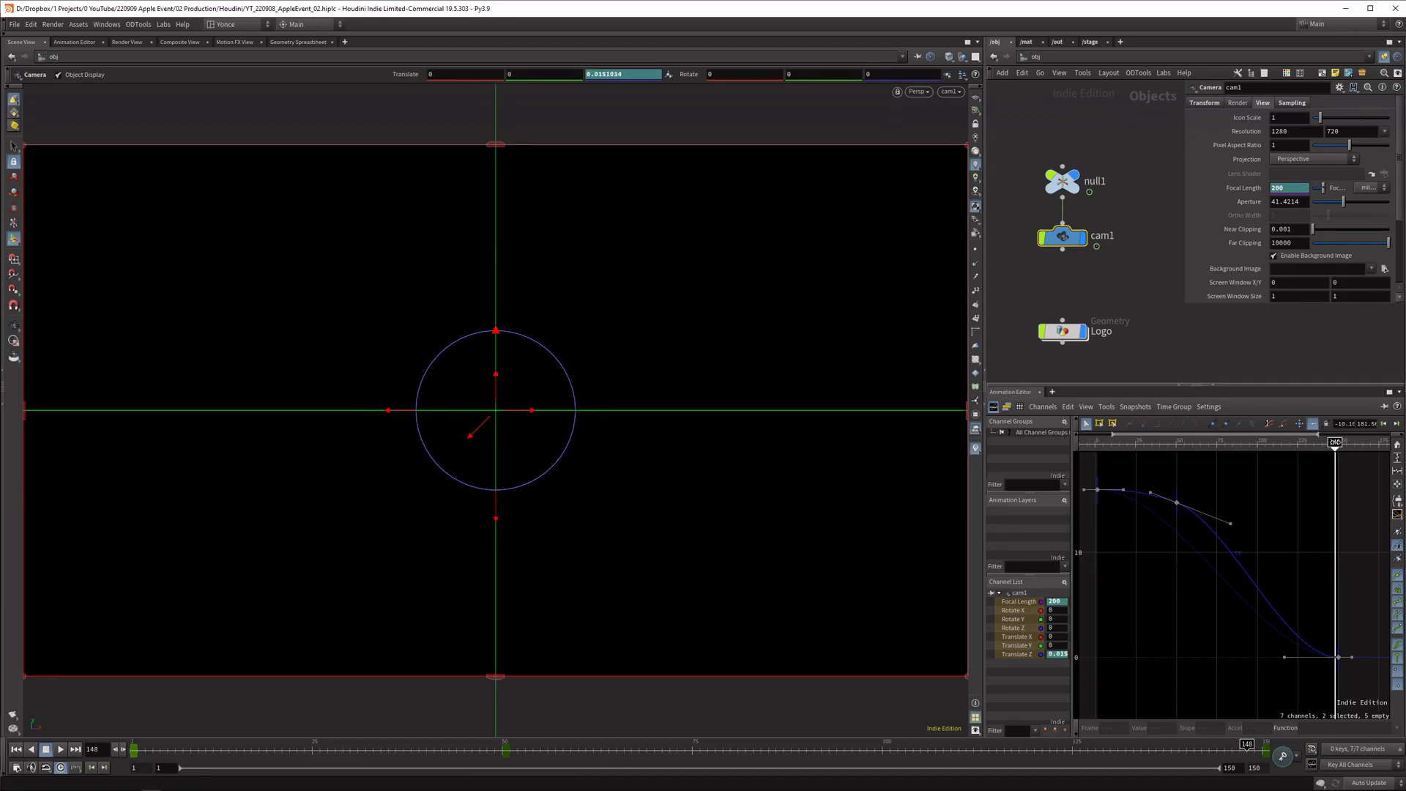
drag(1337, 441, 1338, 442)
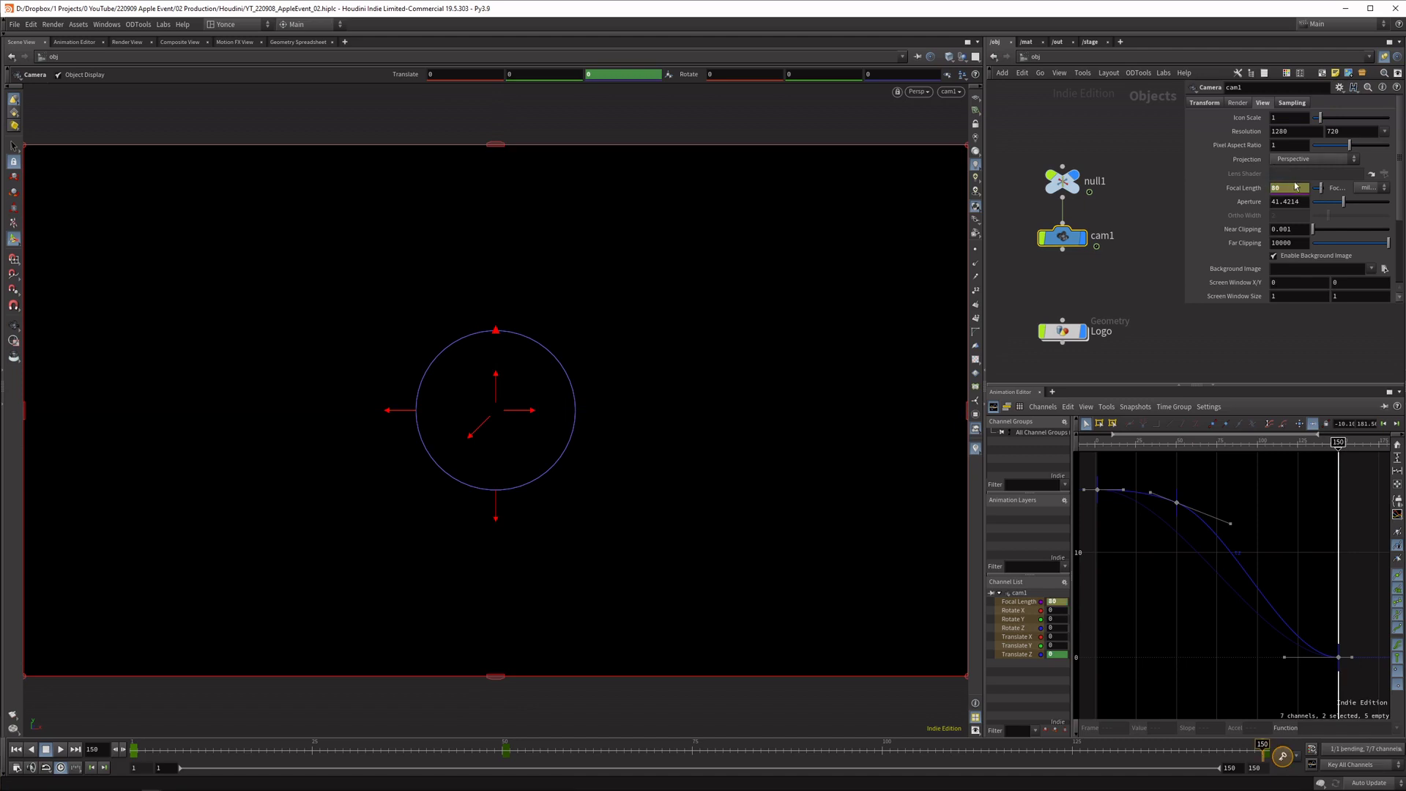
drag(1338, 442, 1251, 442)
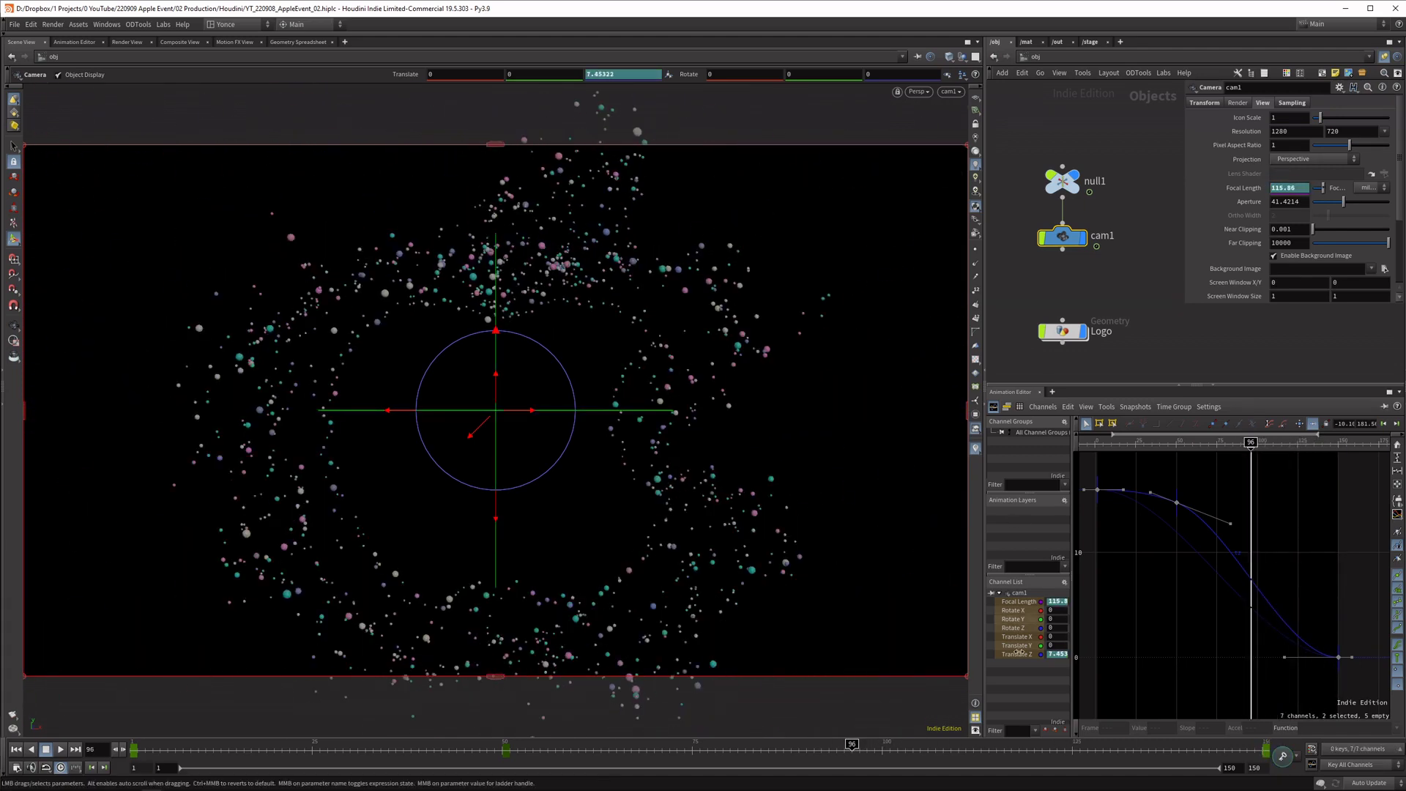
Lower the frame 150 key on cam1's Focal Length curve to about 36.5
click(1020, 602)
key(h)
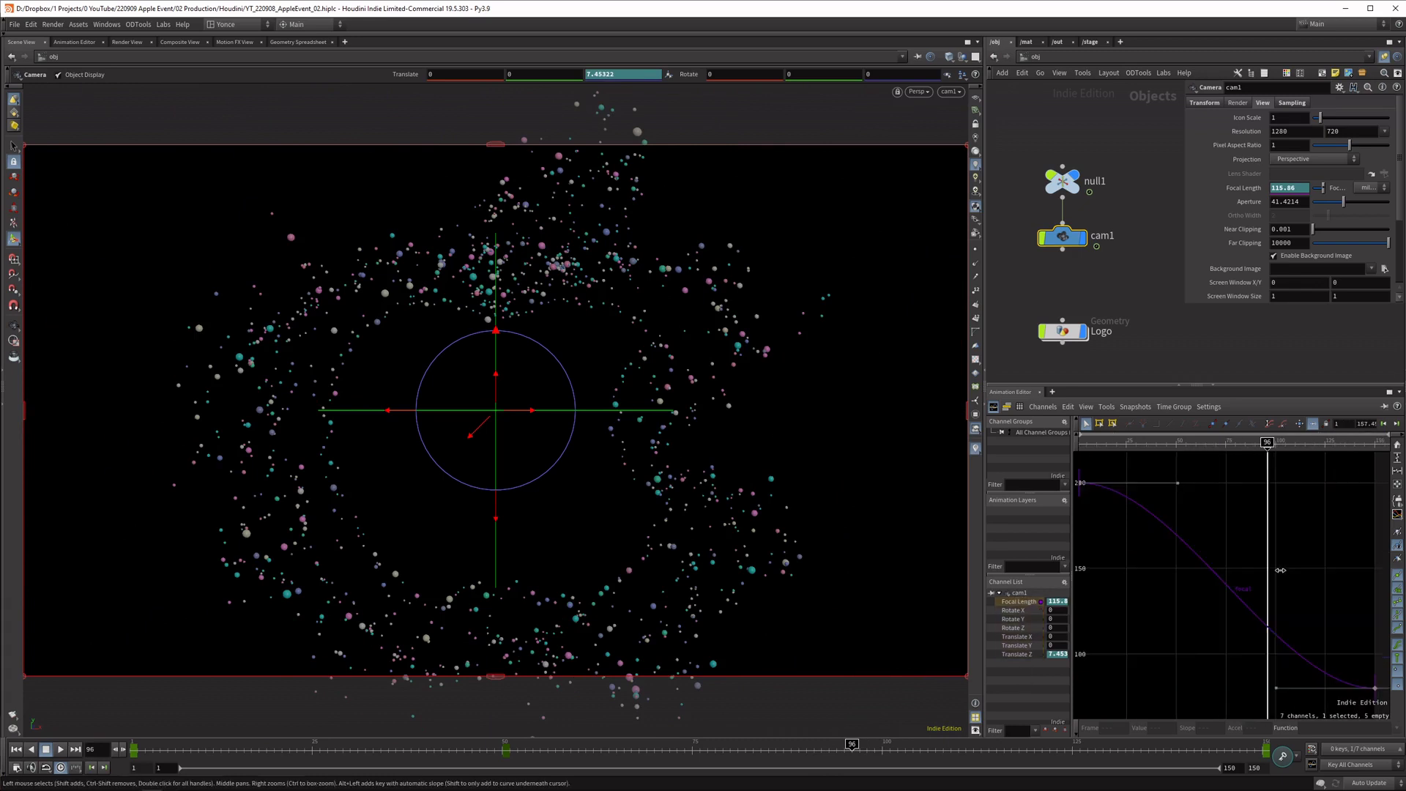
drag(1369, 710, 1370, 711)
scroll(1344, 639, down, 6)
drag(1356, 657, 1356, 684)
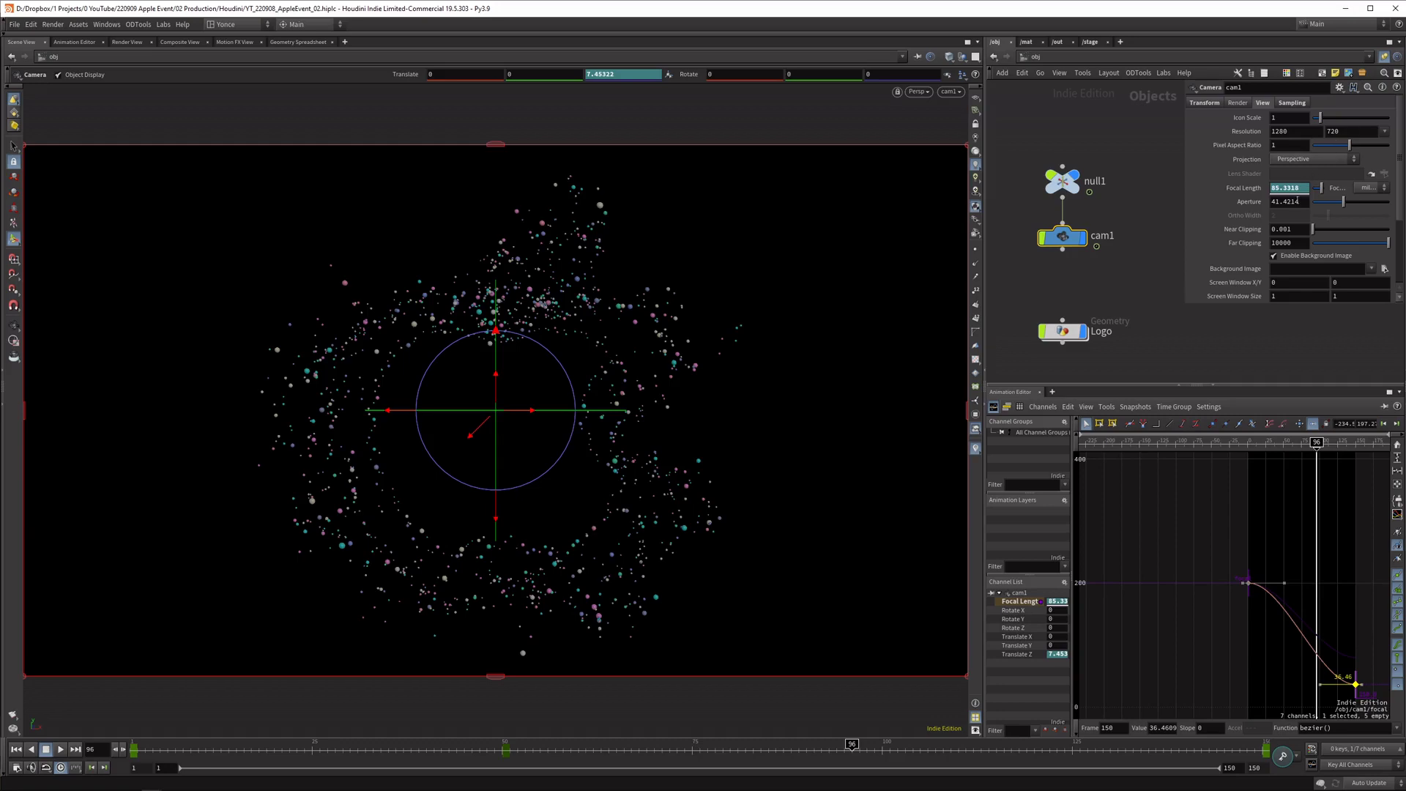
Add a key to cam1's Focal Length curve at frame 50 and raise it to about 186.5
drag(1317, 444, 1284, 443)
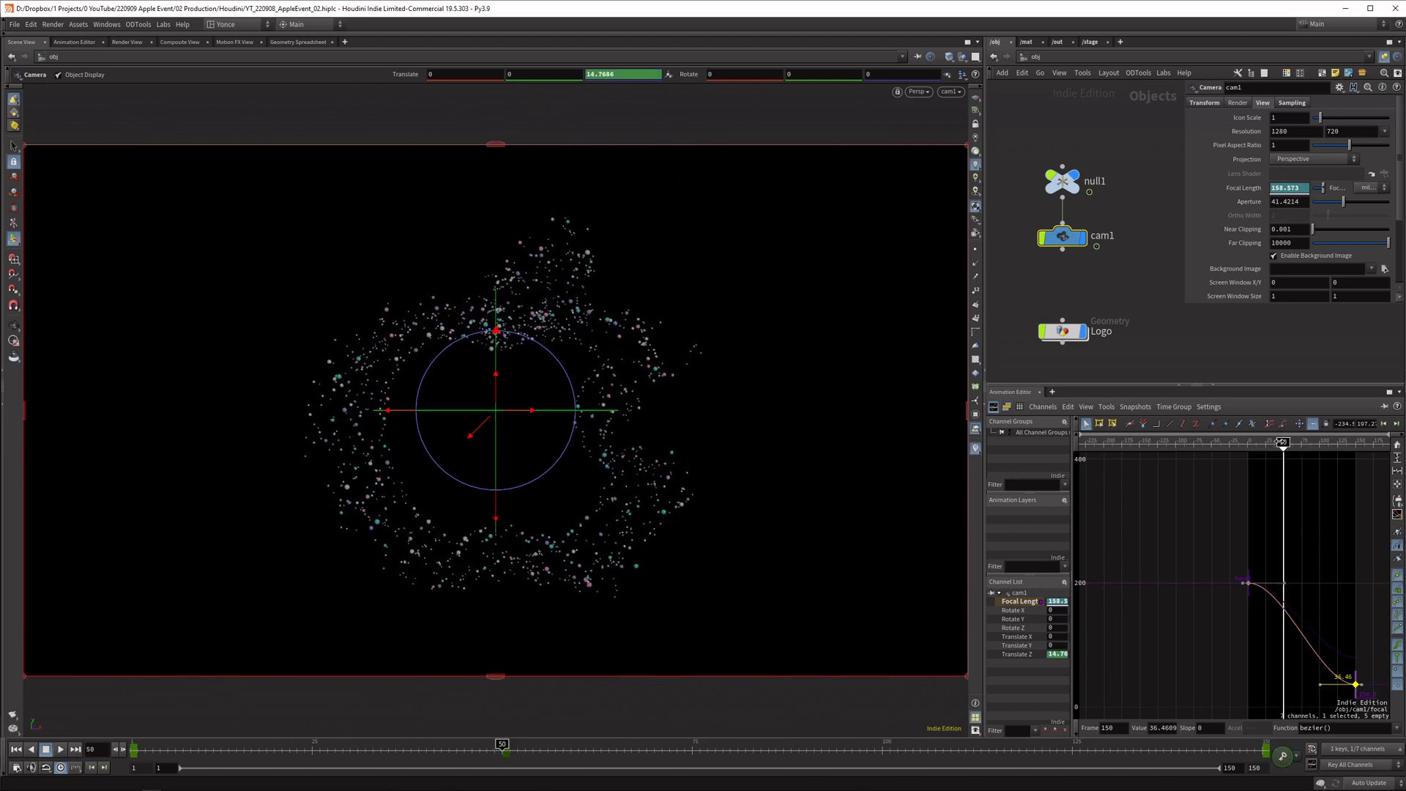
alt+click(1283, 607)
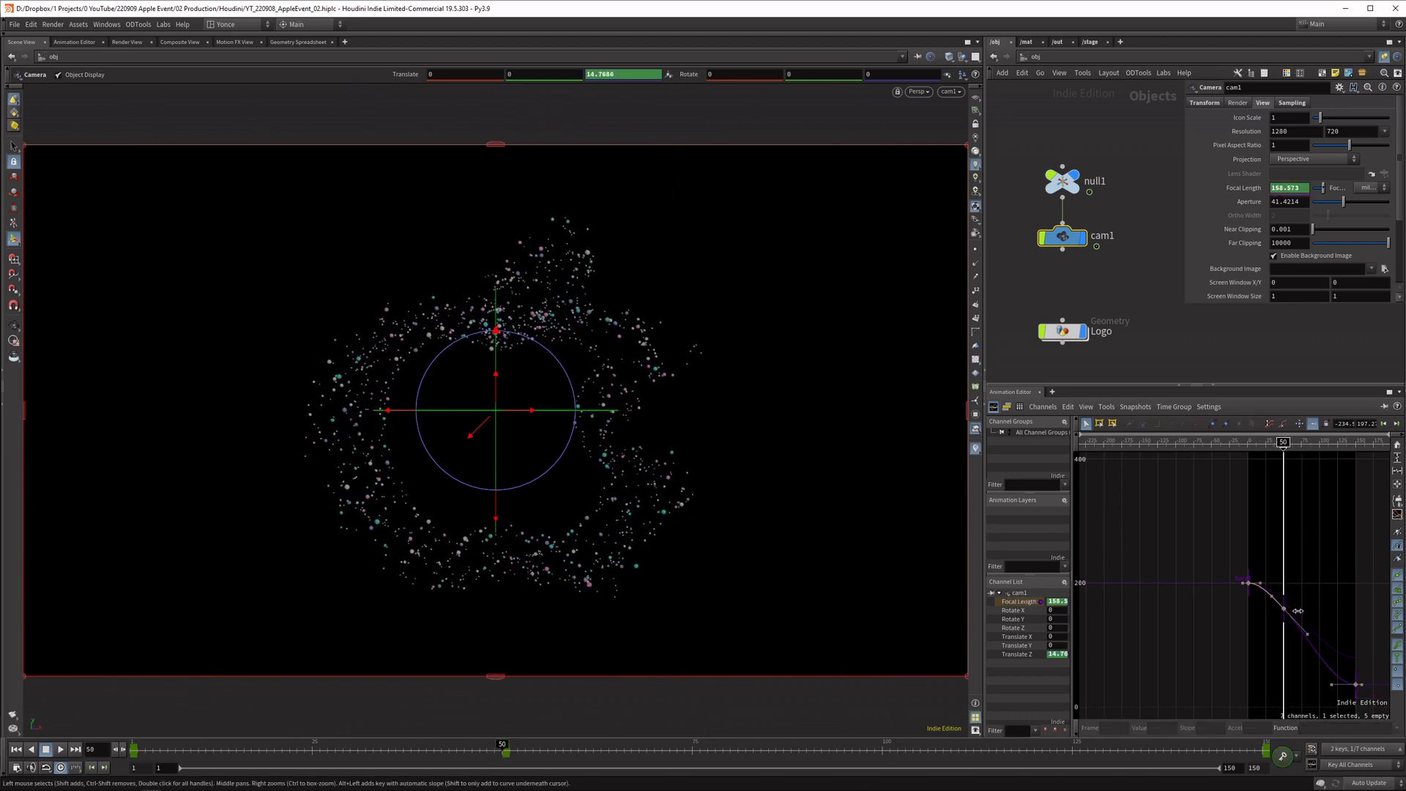
key(h)
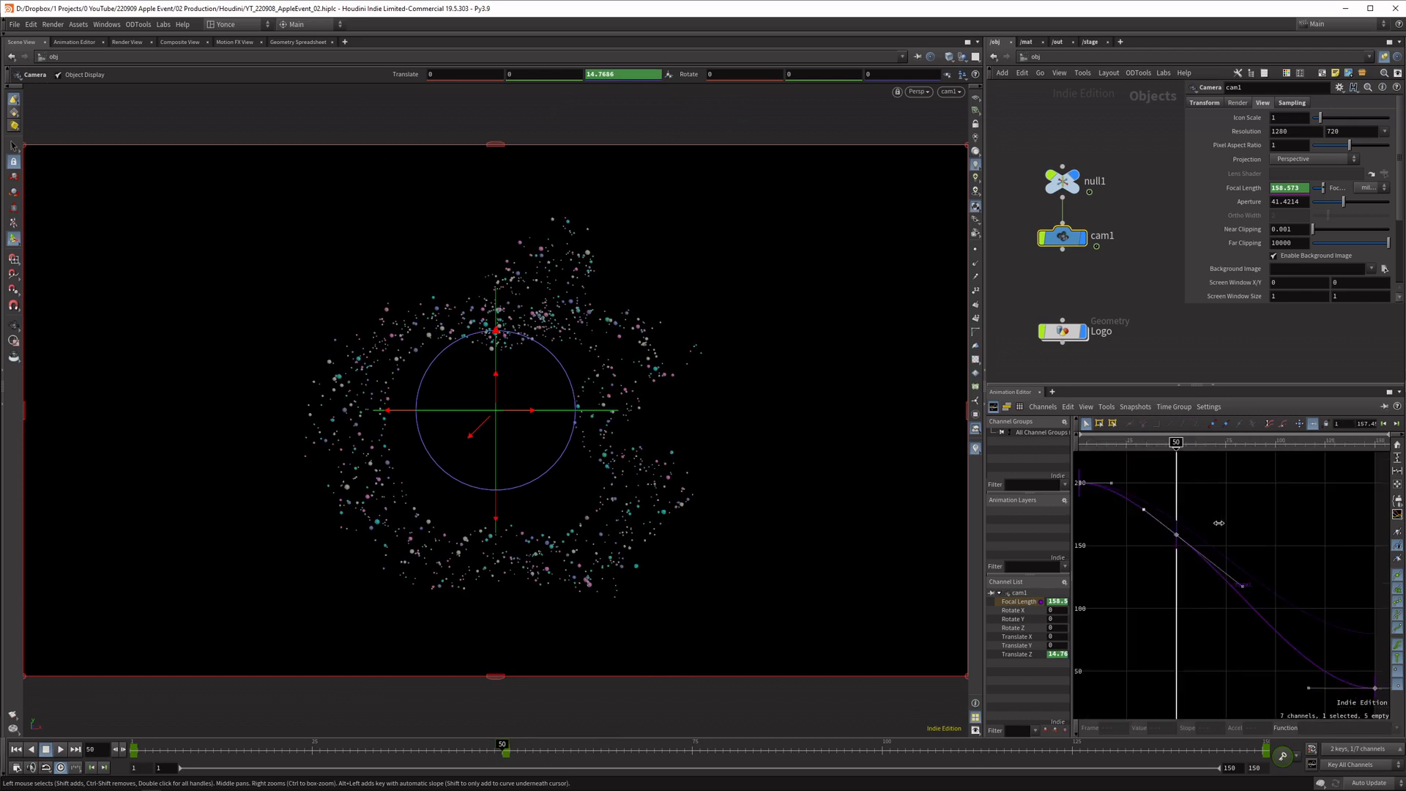
drag(1219, 523, 1176, 501)
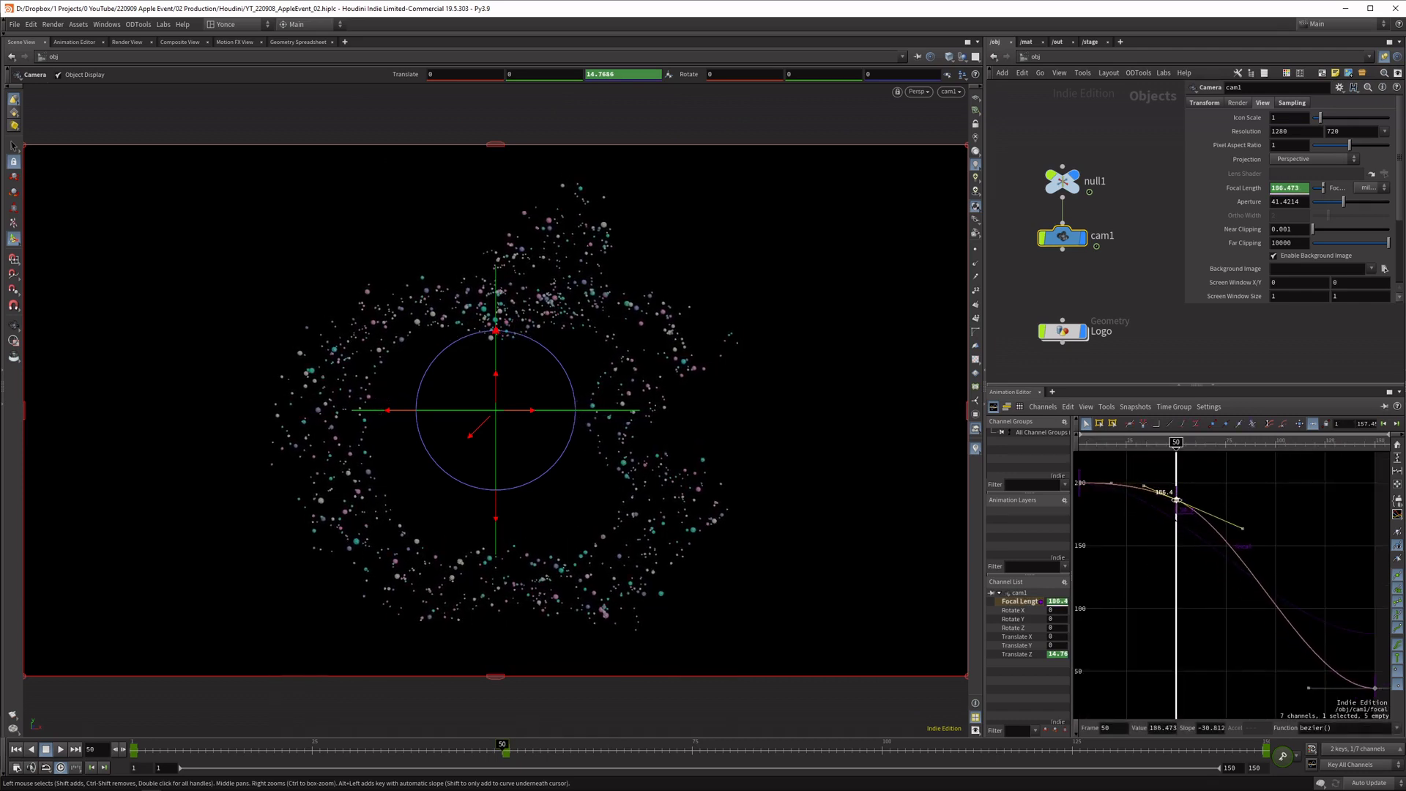
Play the camera animation from frame 1 to check the adjusted zoom, and return to the start
drag(1176, 442, 1089, 444)
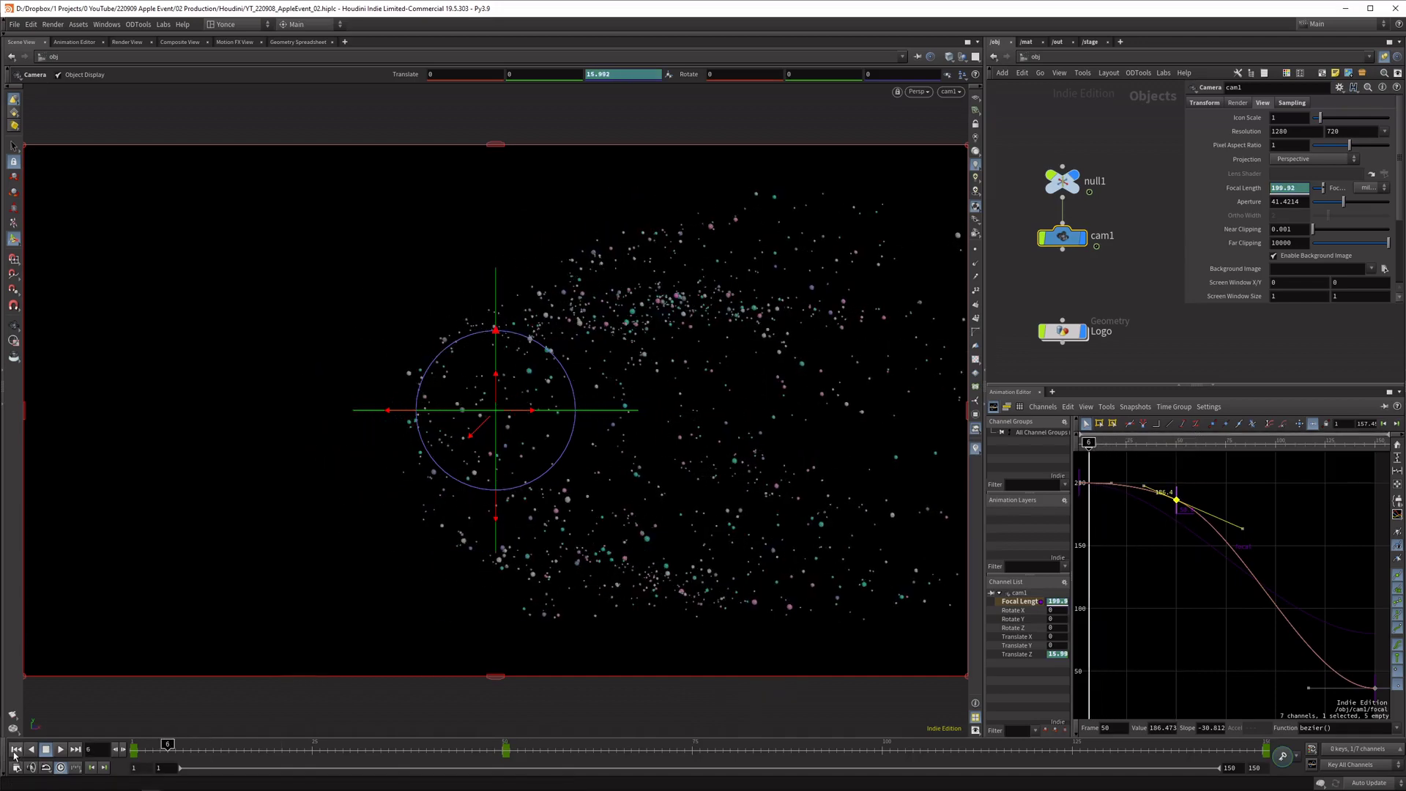
click(14, 750)
click(61, 753)
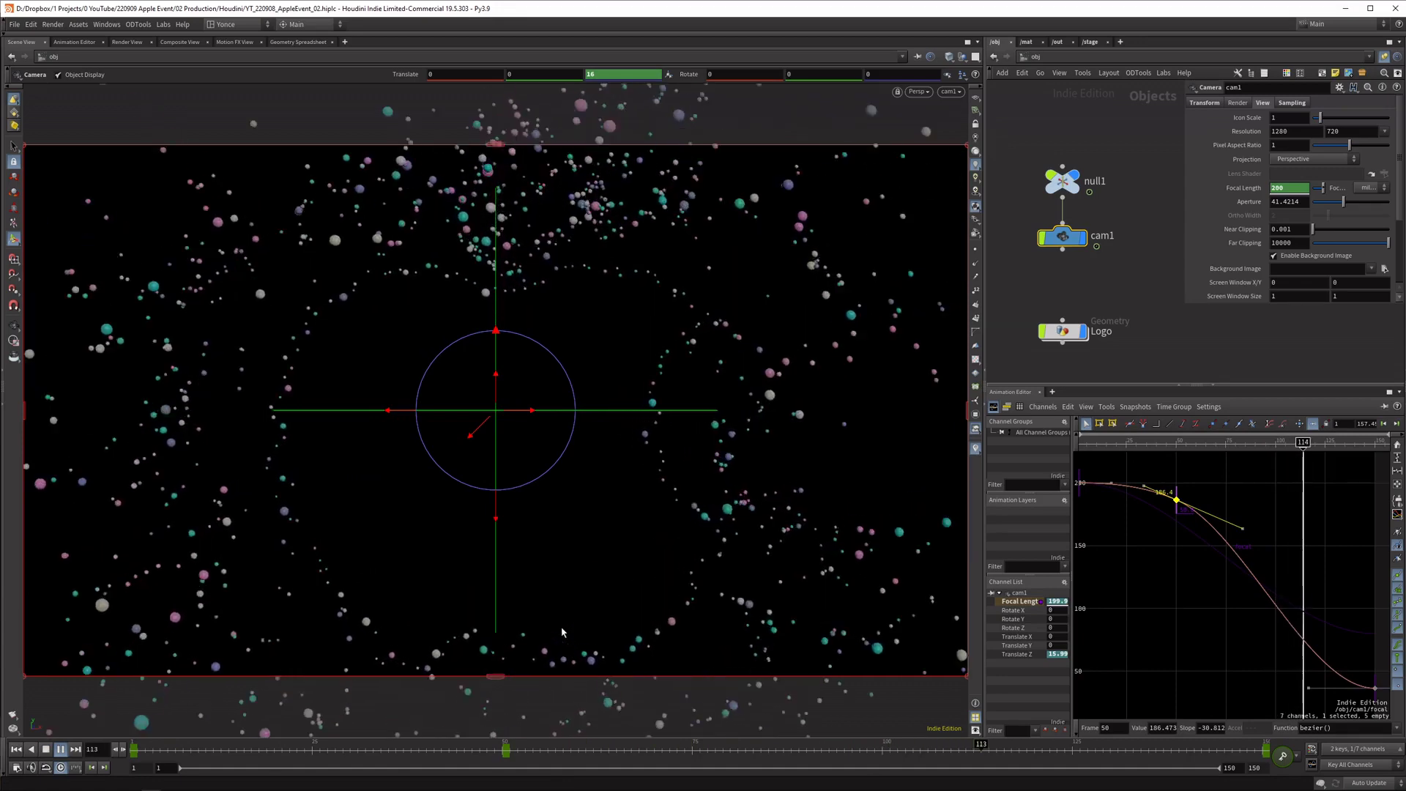
click(44, 750)
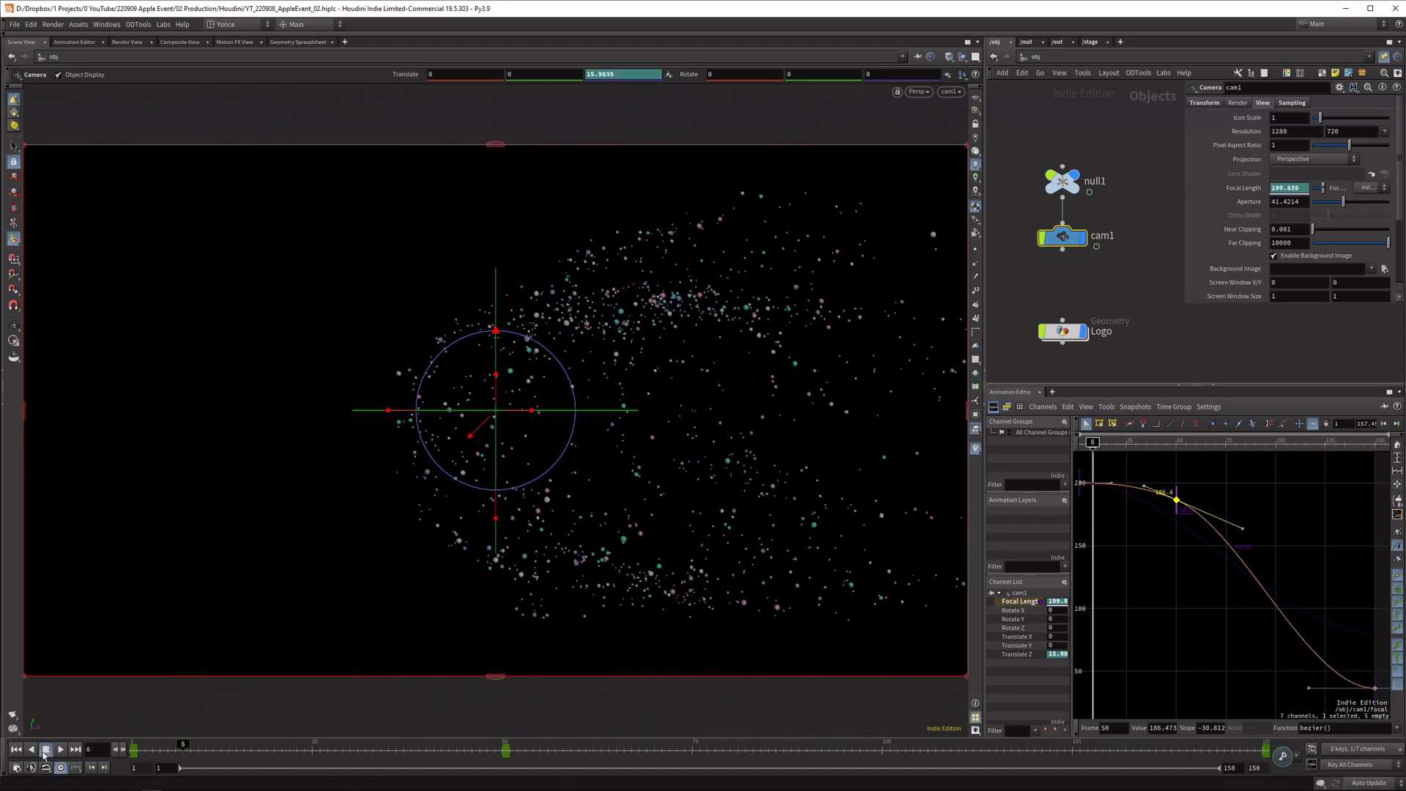
key(ctrl+Up)
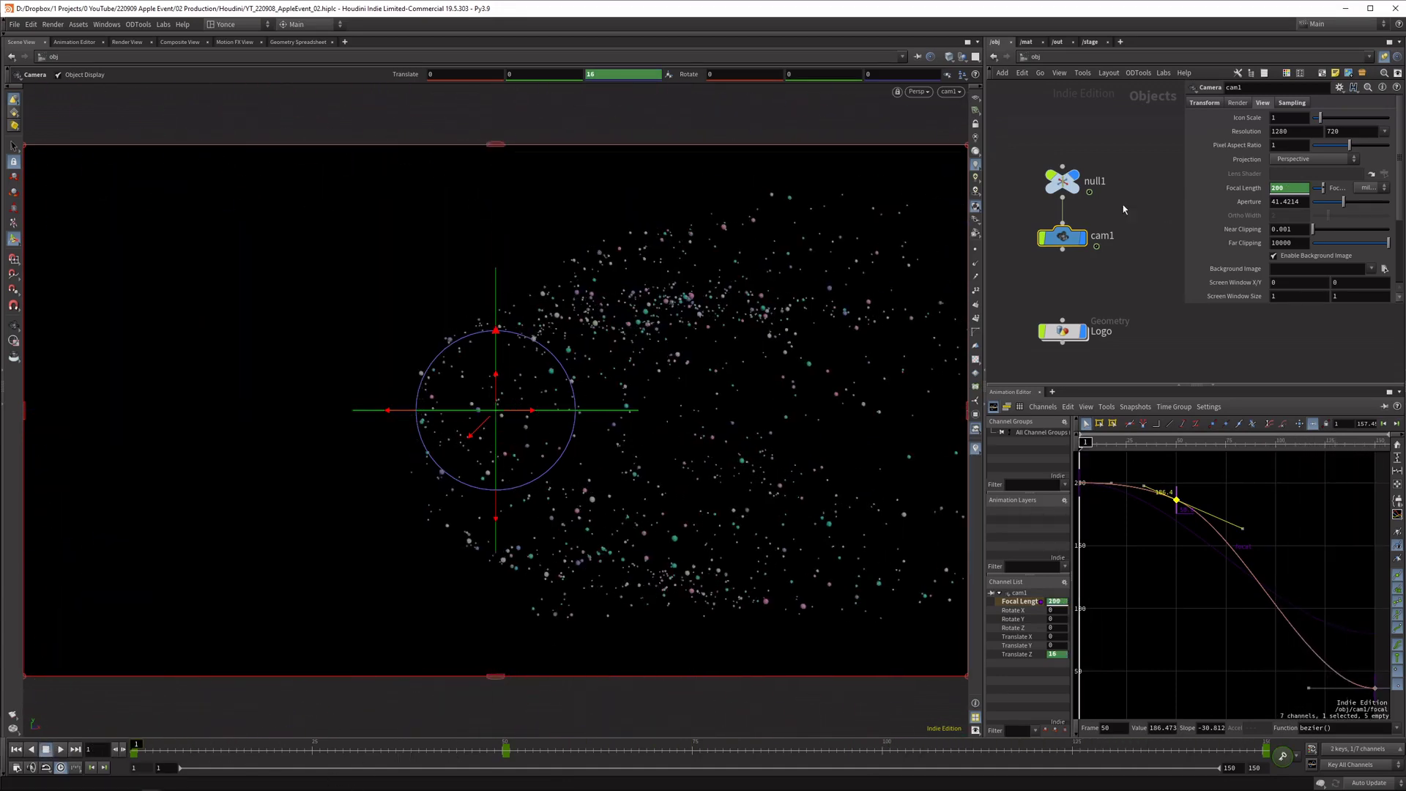
Place the Logo node closer beneath cam1 in the network and select it
drag(1070, 134, 1087, 350)
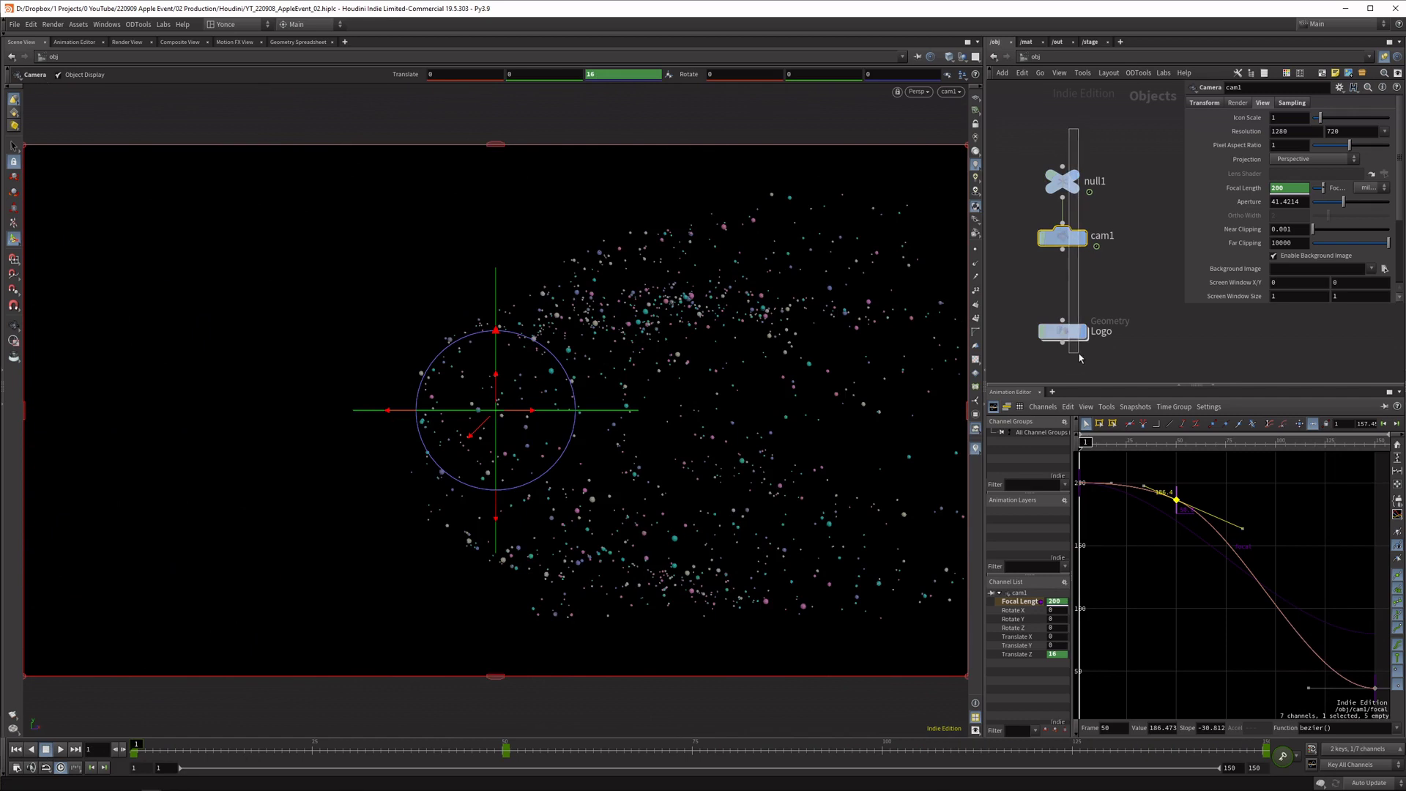
click(1142, 323)
middle_drag(1062, 314, 1068, 303)
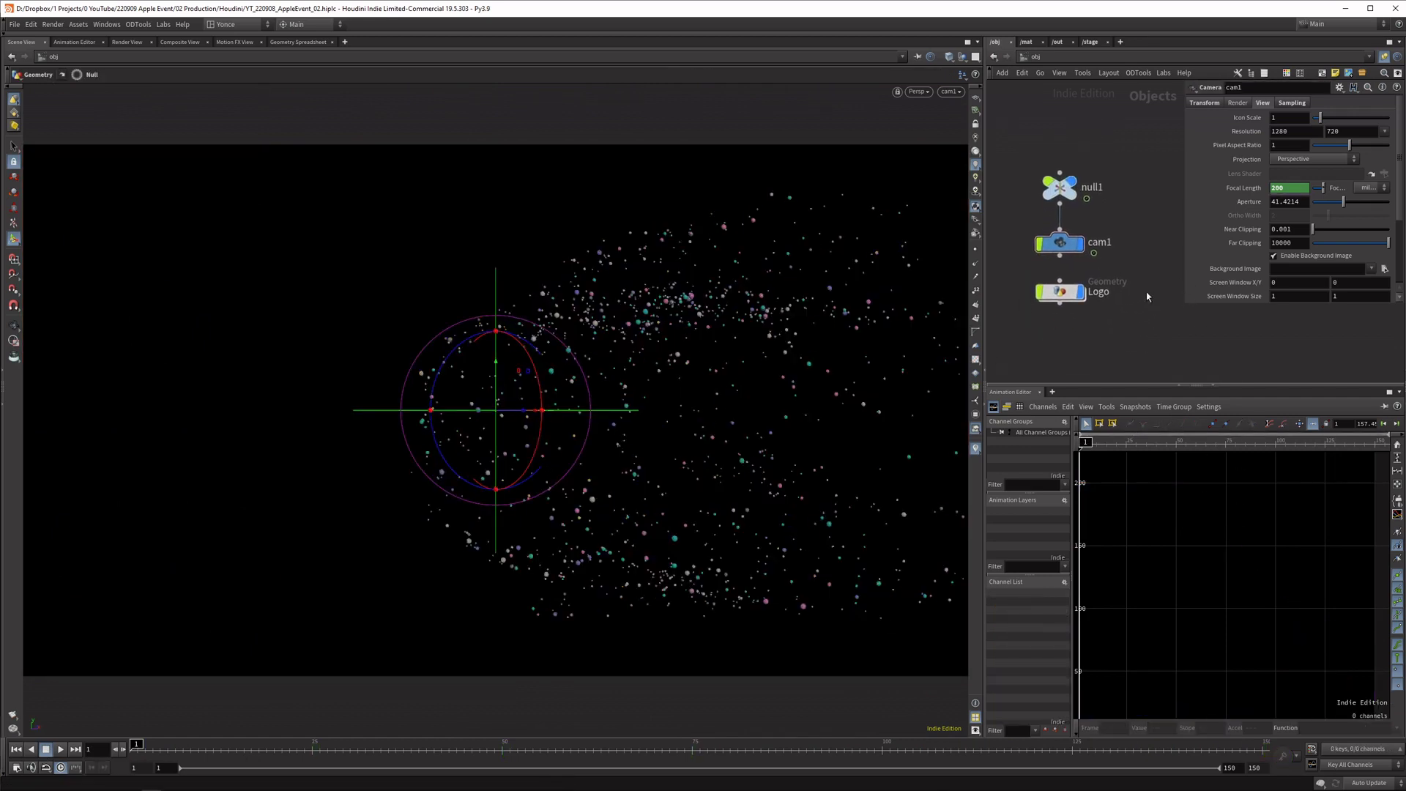
click(1065, 301)
middle_drag(1160, 327, 1179, 313)
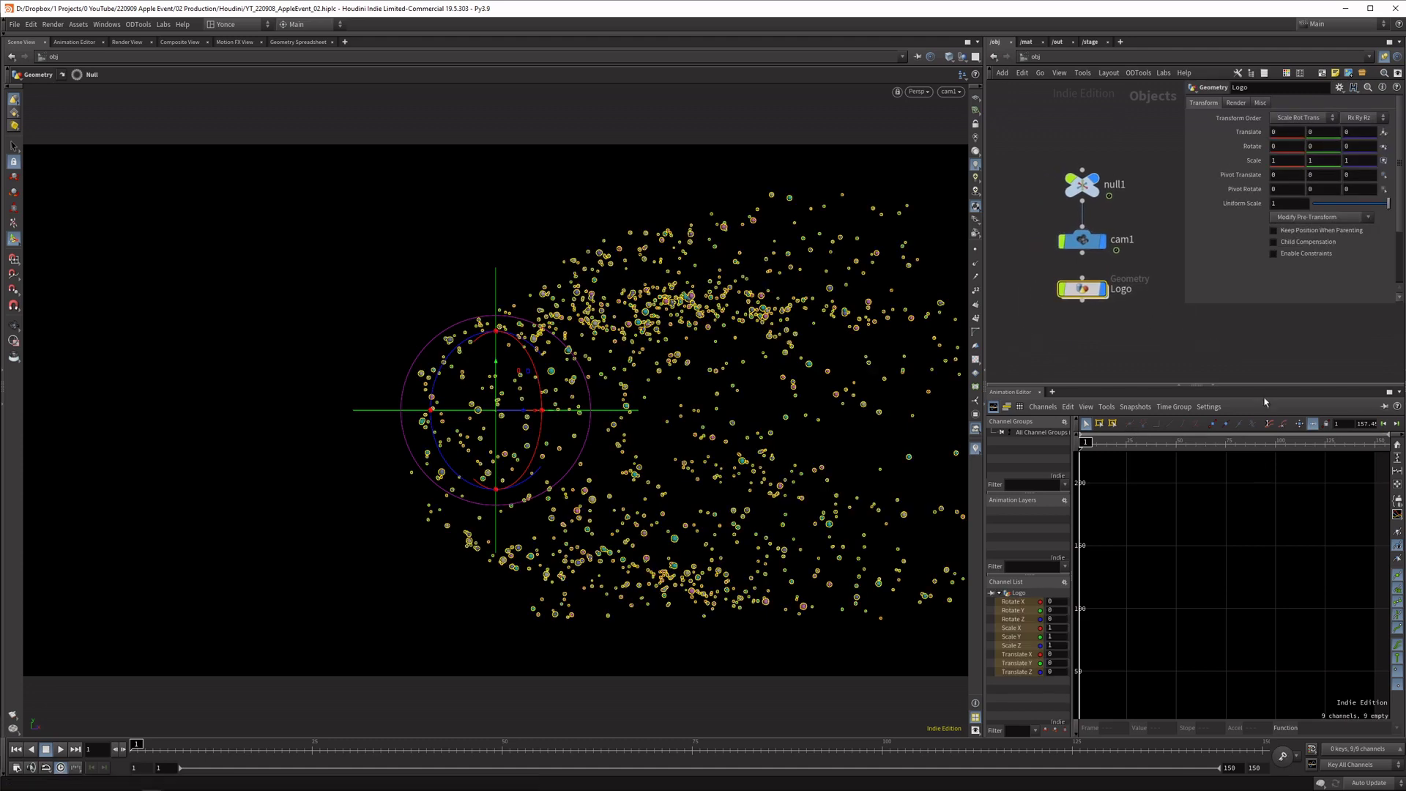
Collapse the Animation Editor to enlarge the network view, recentre the nodes, and save the scene
click(1210, 386)
middle_drag(1147, 515, 1201, 476)
click(1176, 507)
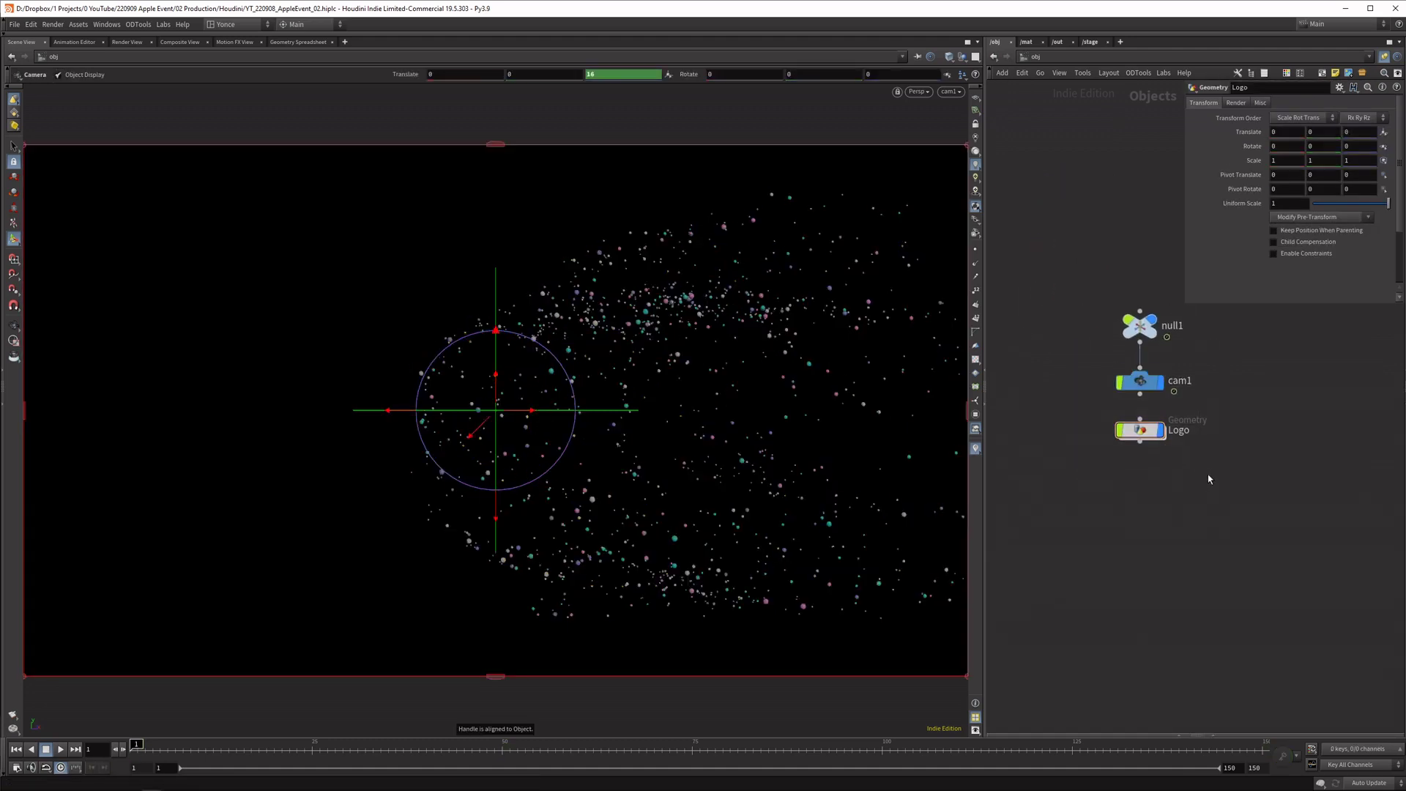
drag(1230, 478, 1060, 425)
middle_drag(1267, 476, 1246, 429)
scroll(1246, 429, down, 1)
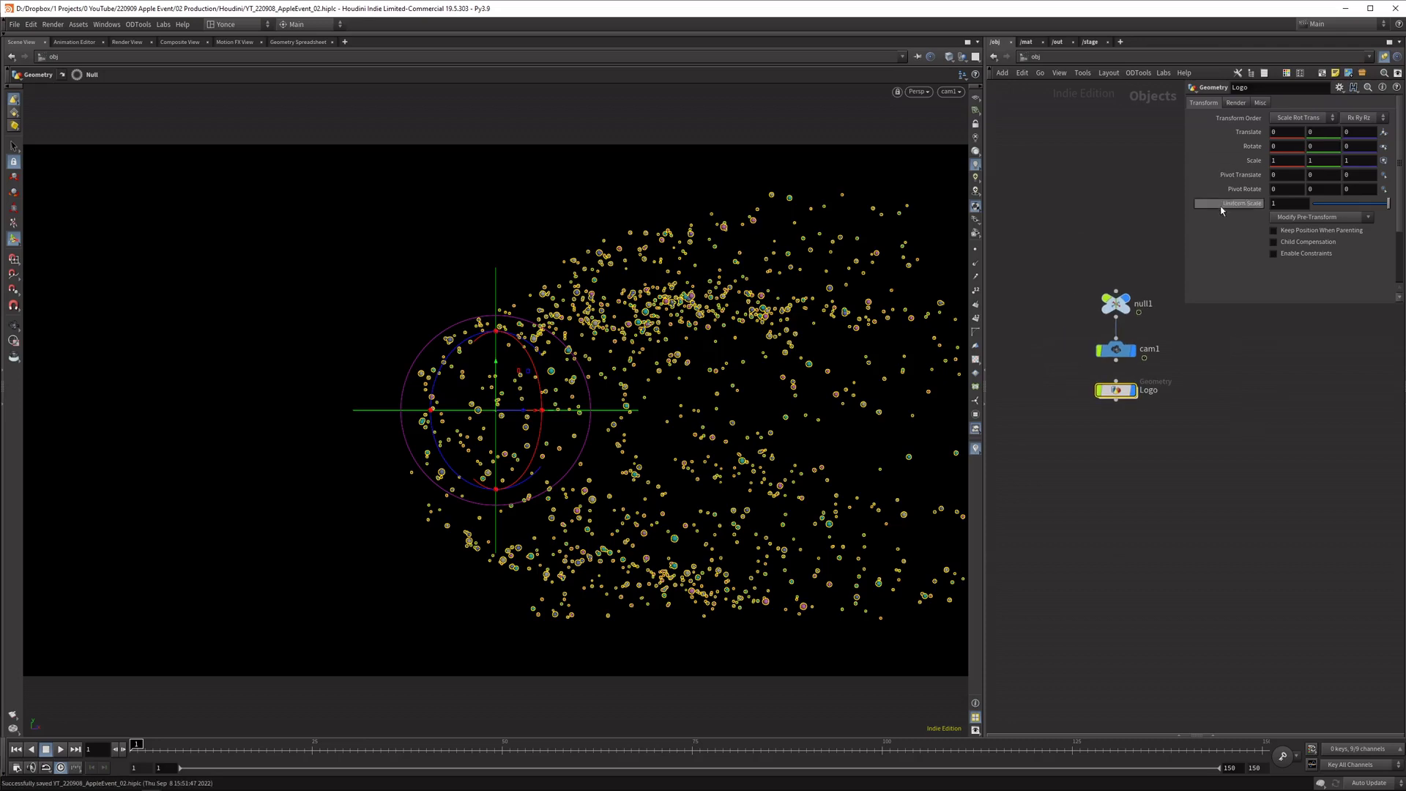
Open the parameter interface editor for the Logo node and collapse its existing parameter folders
click(1356, 88)
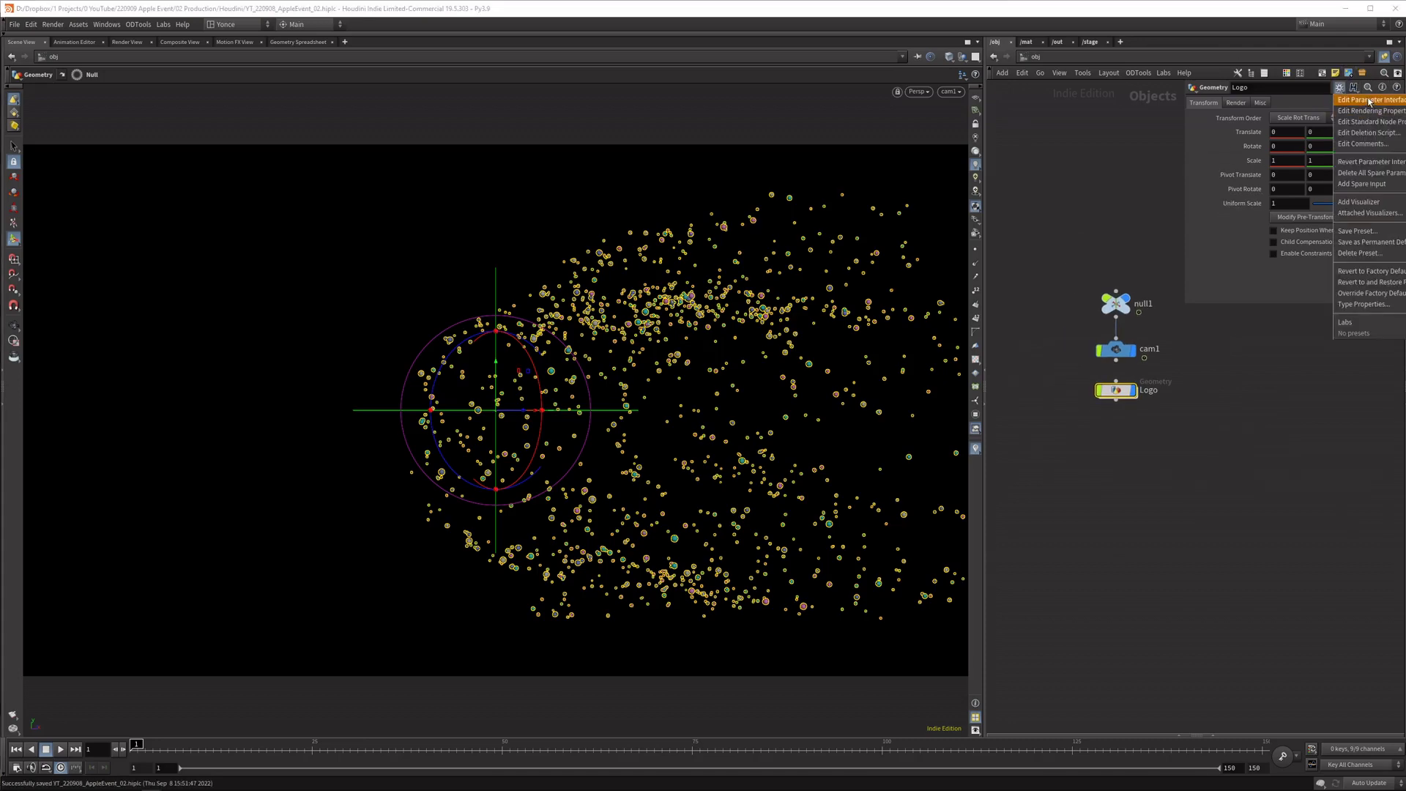
click(1363, 112)
drag(1165, 24, 798, 117)
click(840, 174)
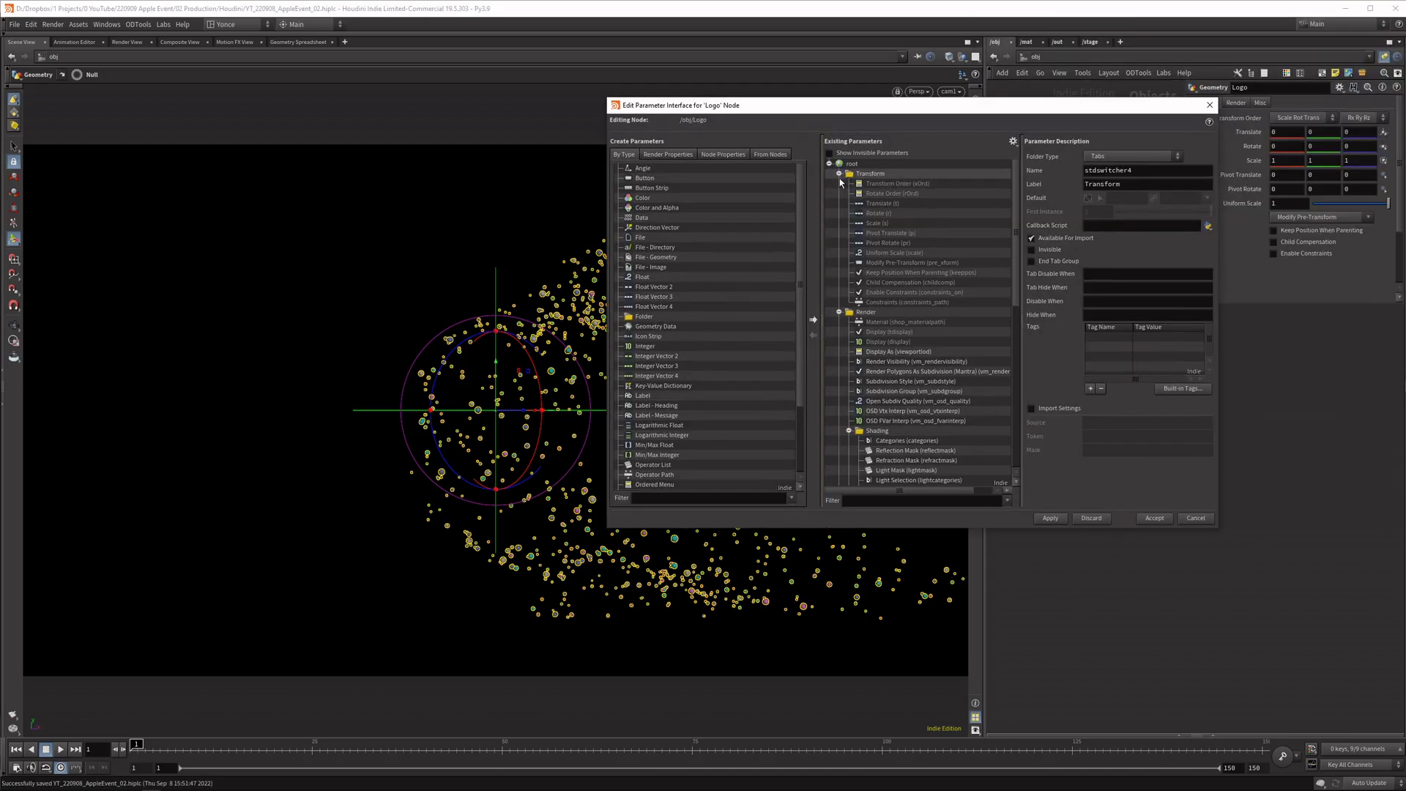
click(839, 184)
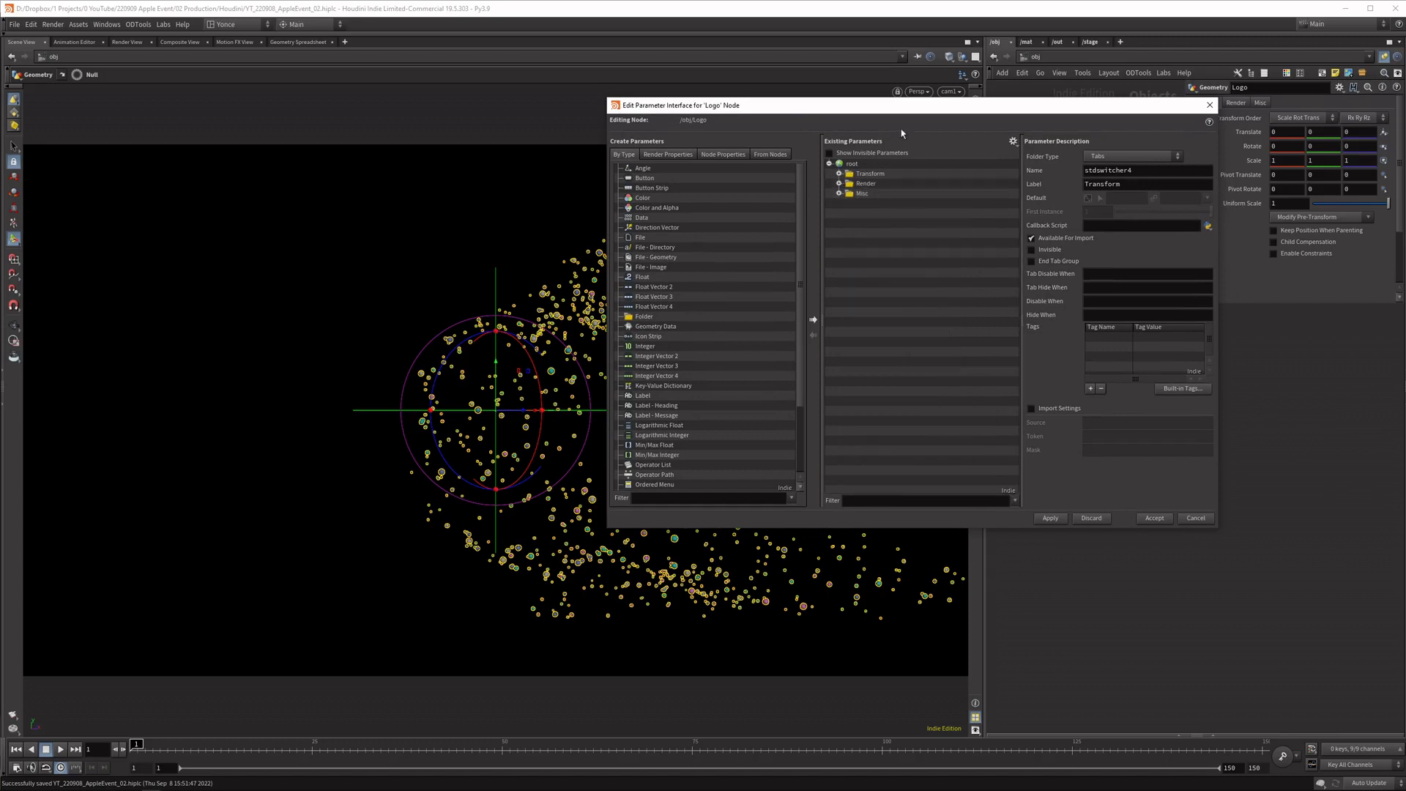
drag(912, 105, 740, 118)
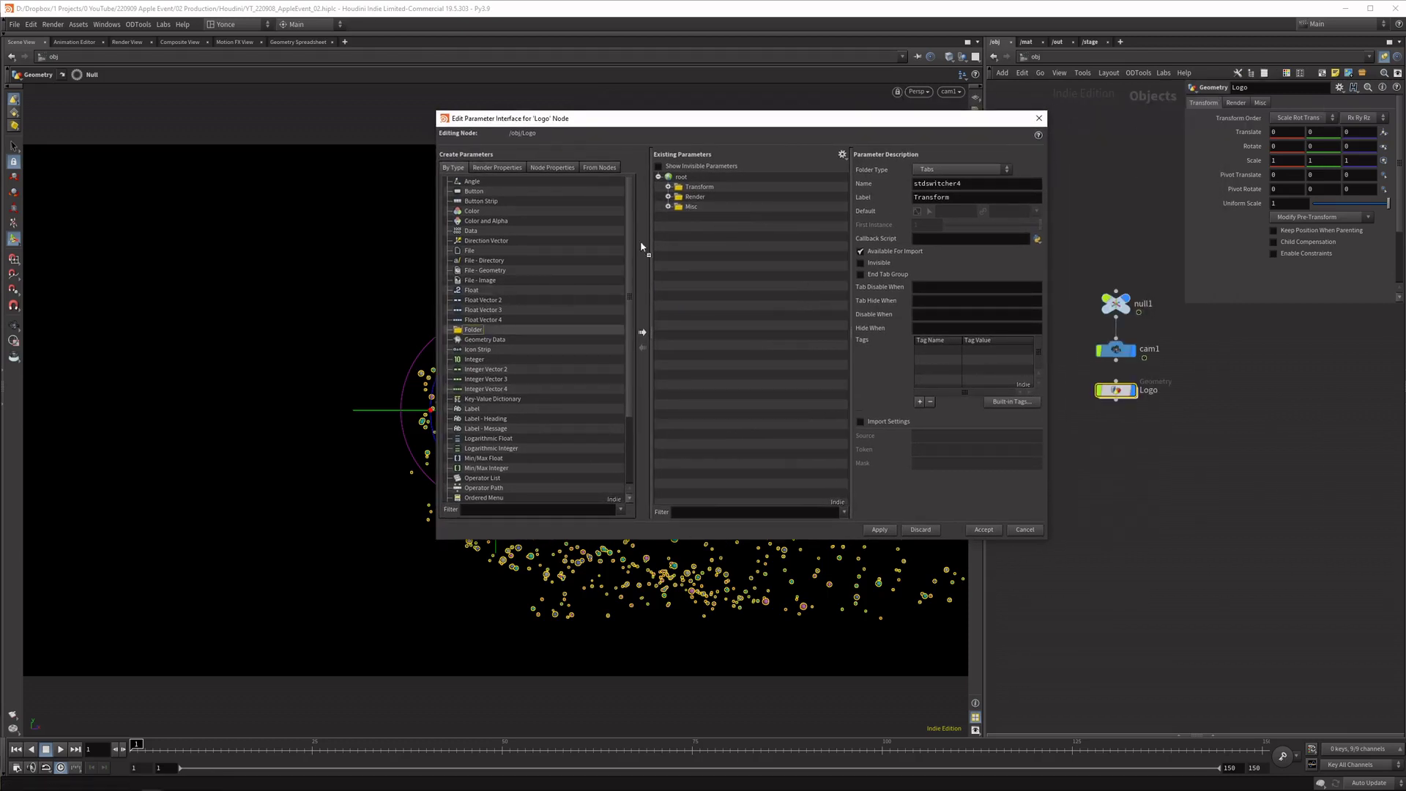
Add a Controls folder to Logo's parameters containing a float named and labelled Z_Depth, and accept the interface changes
drag(641, 247, 692, 213)
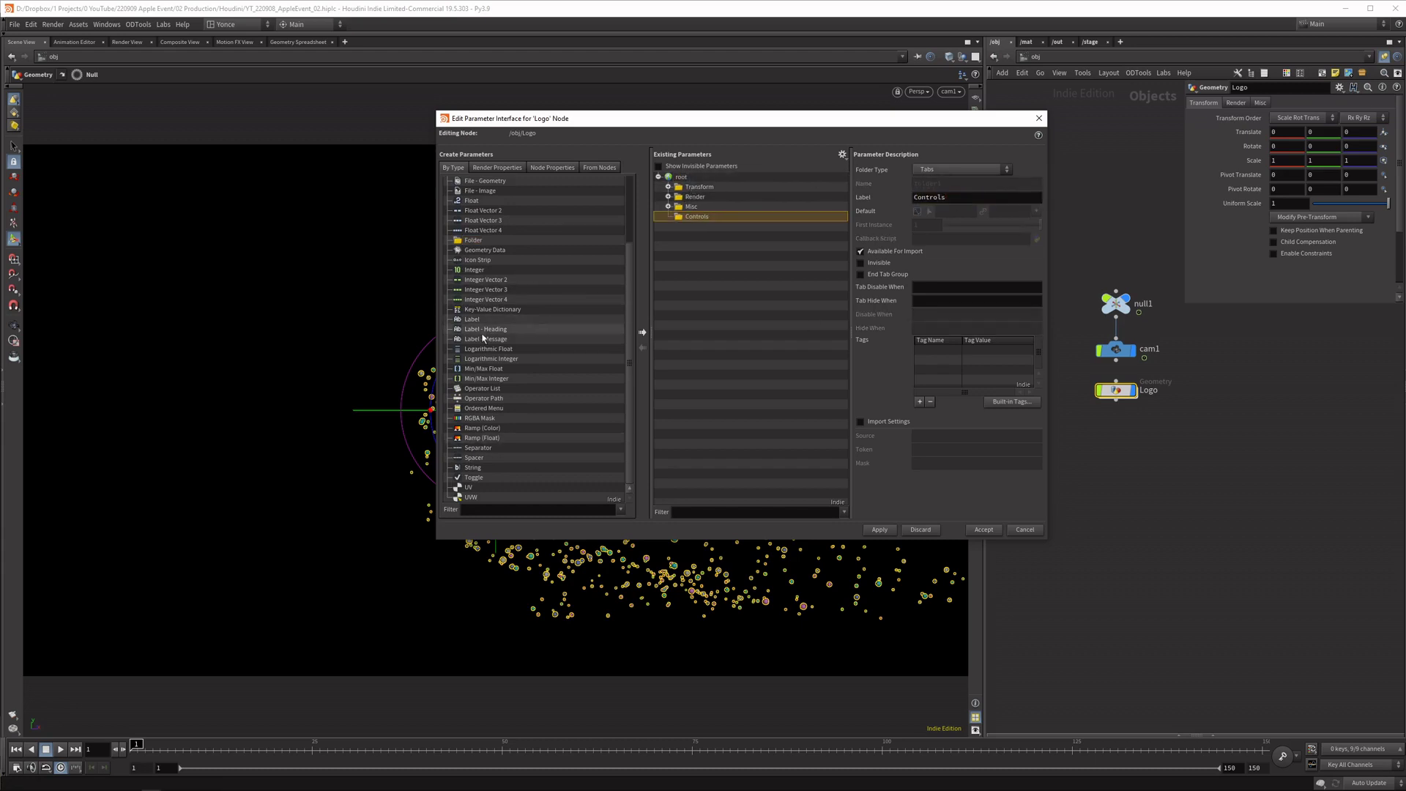
drag(468, 199, 702, 220)
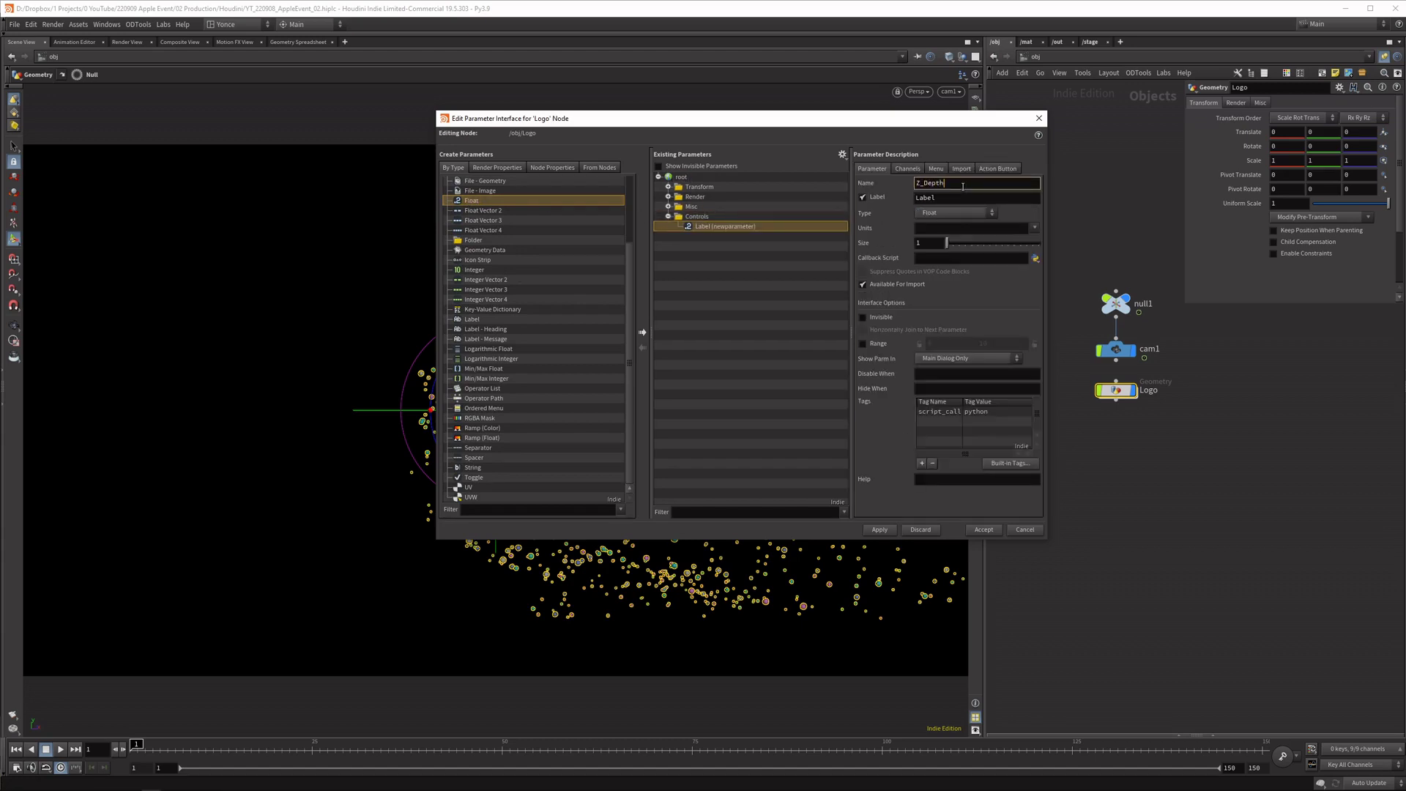
double_click(970, 200)
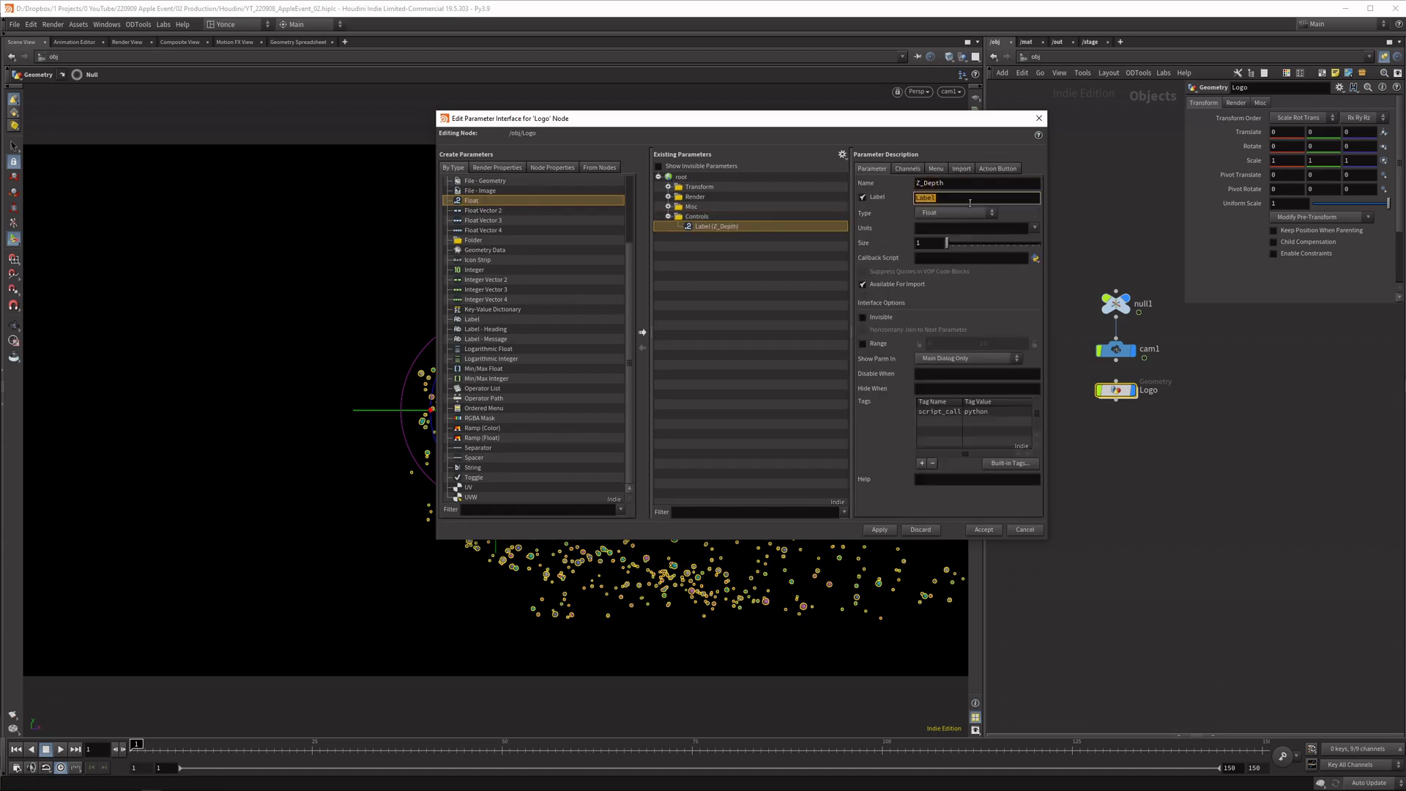
click(984, 529)
Set Logo's new Z_Depth control to 1 and copy the parameter for referencing
click(1286, 102)
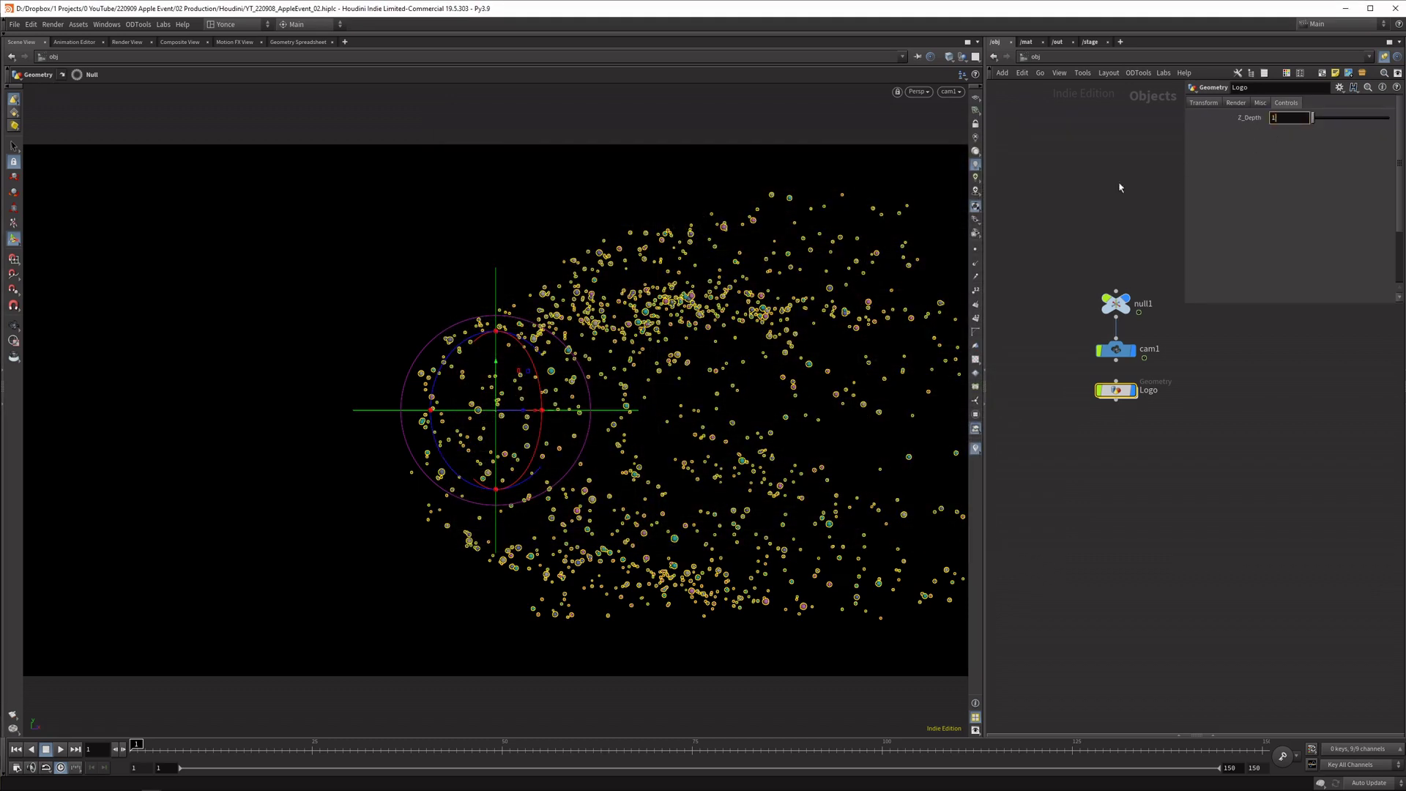
right_click(1278, 118)
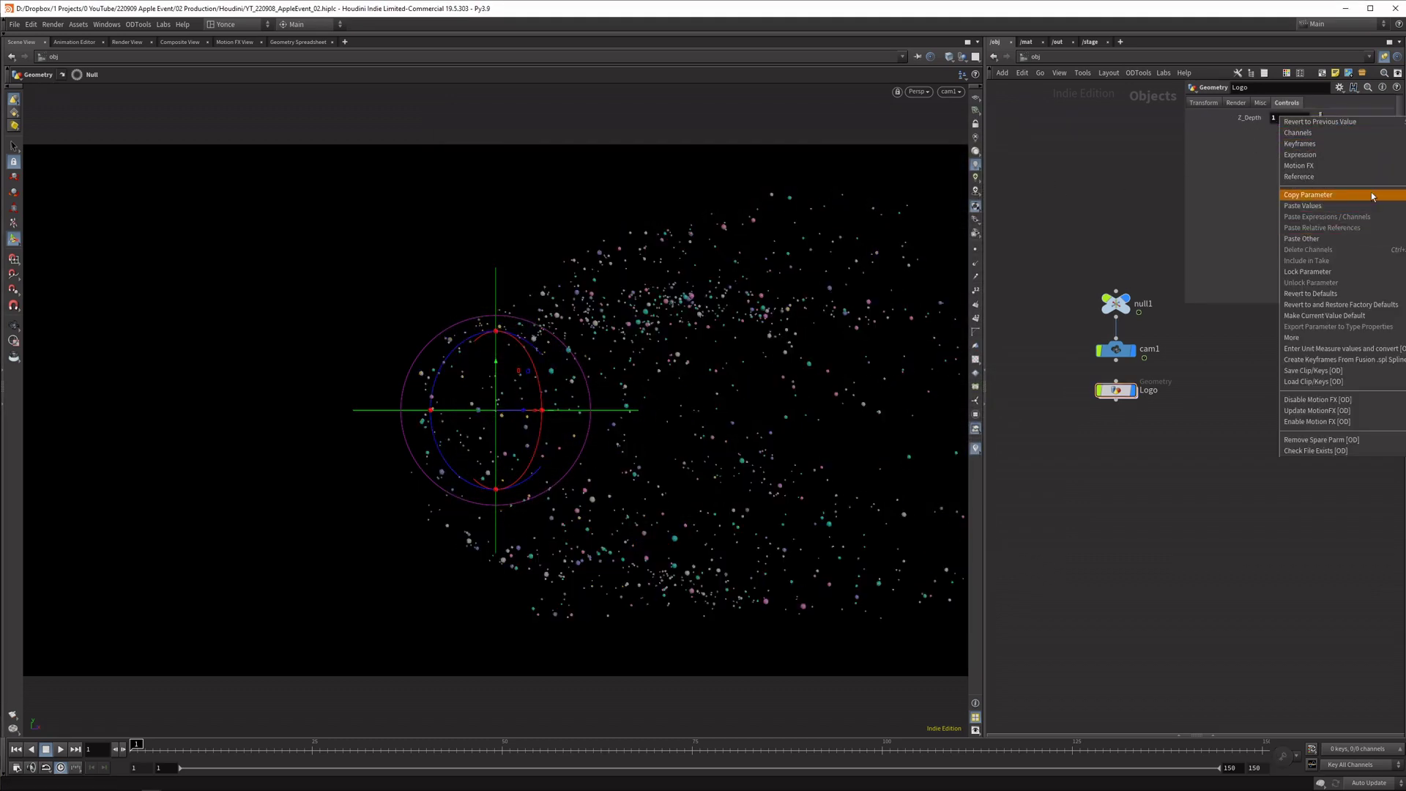
click(1208, 184)
right_click(1287, 117)
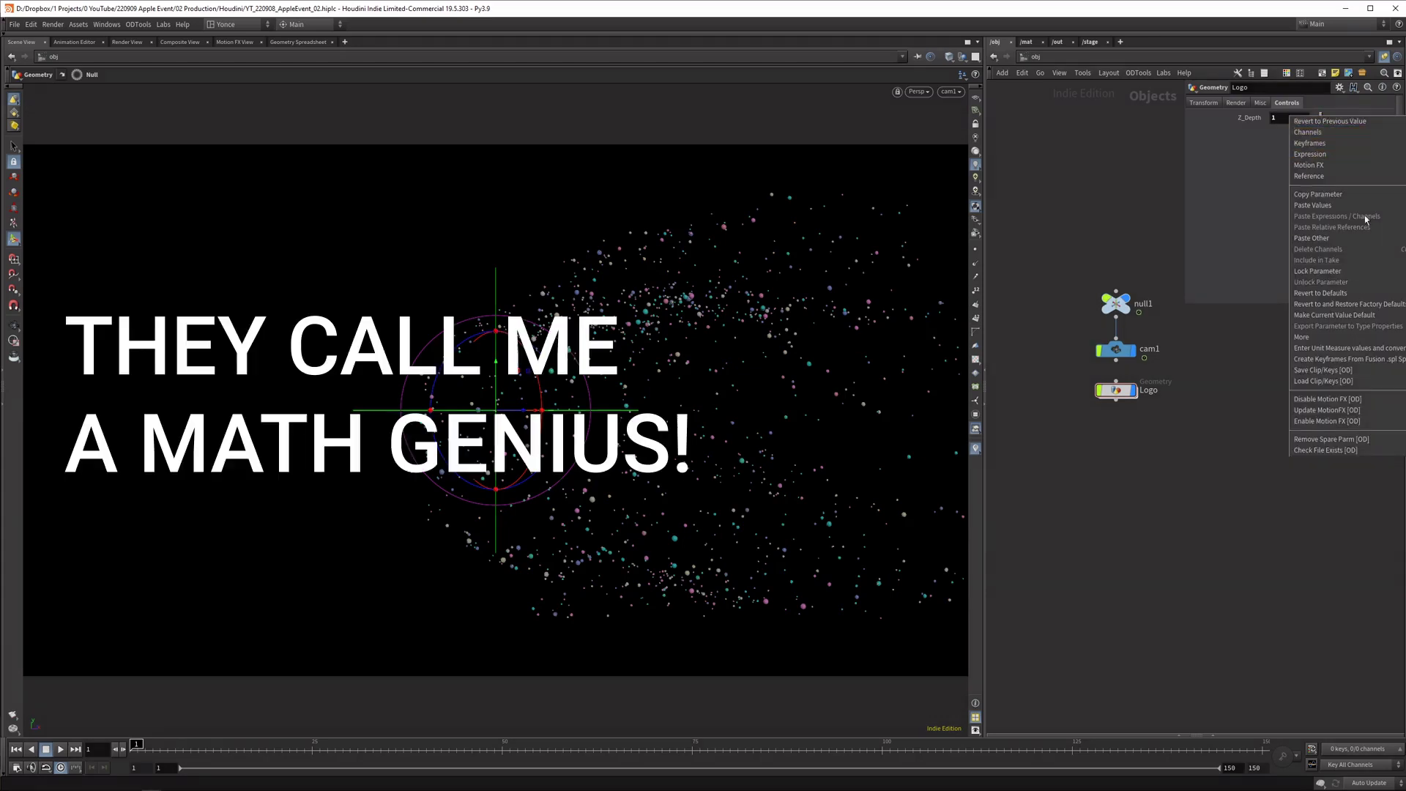
click(1340, 195)
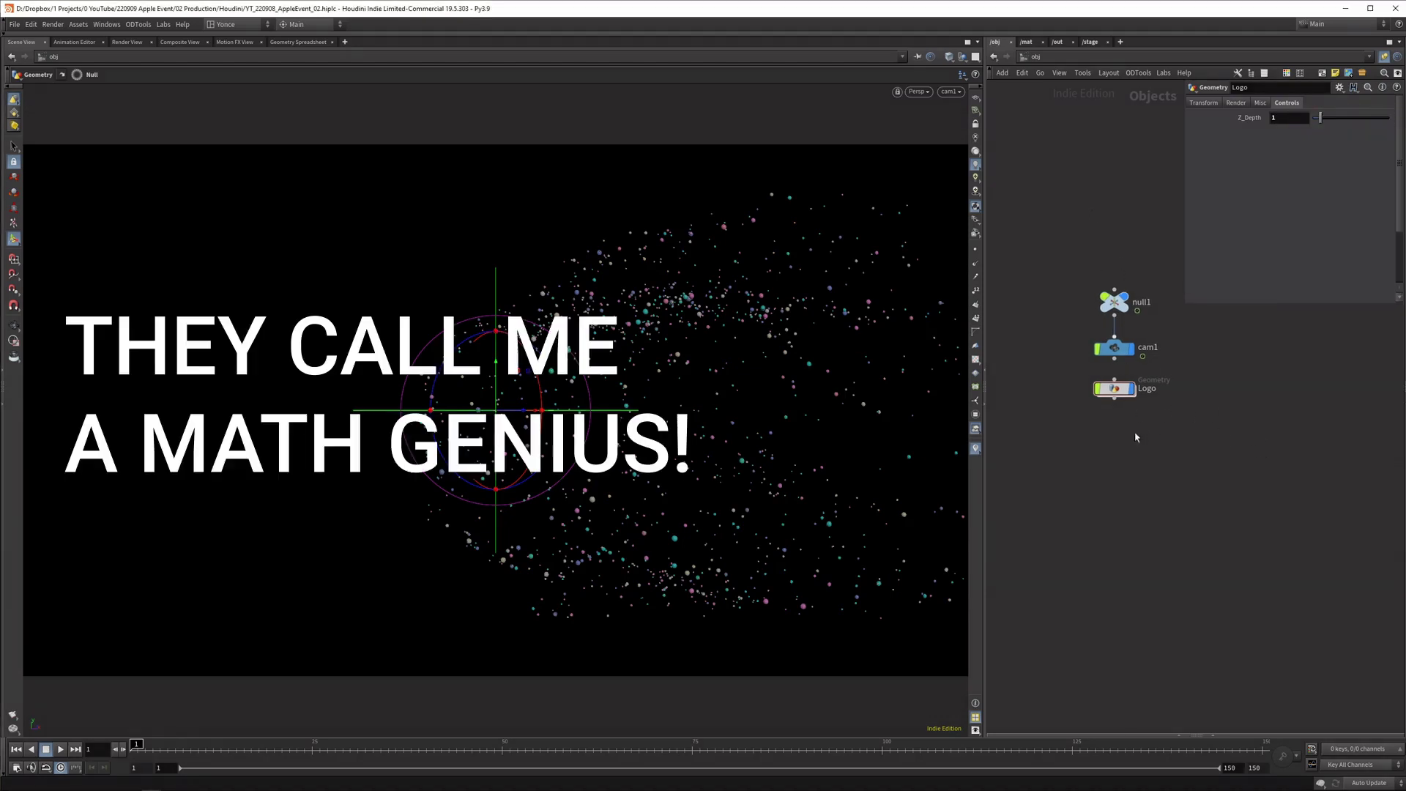
right_click(1278, 117)
click(1321, 212)
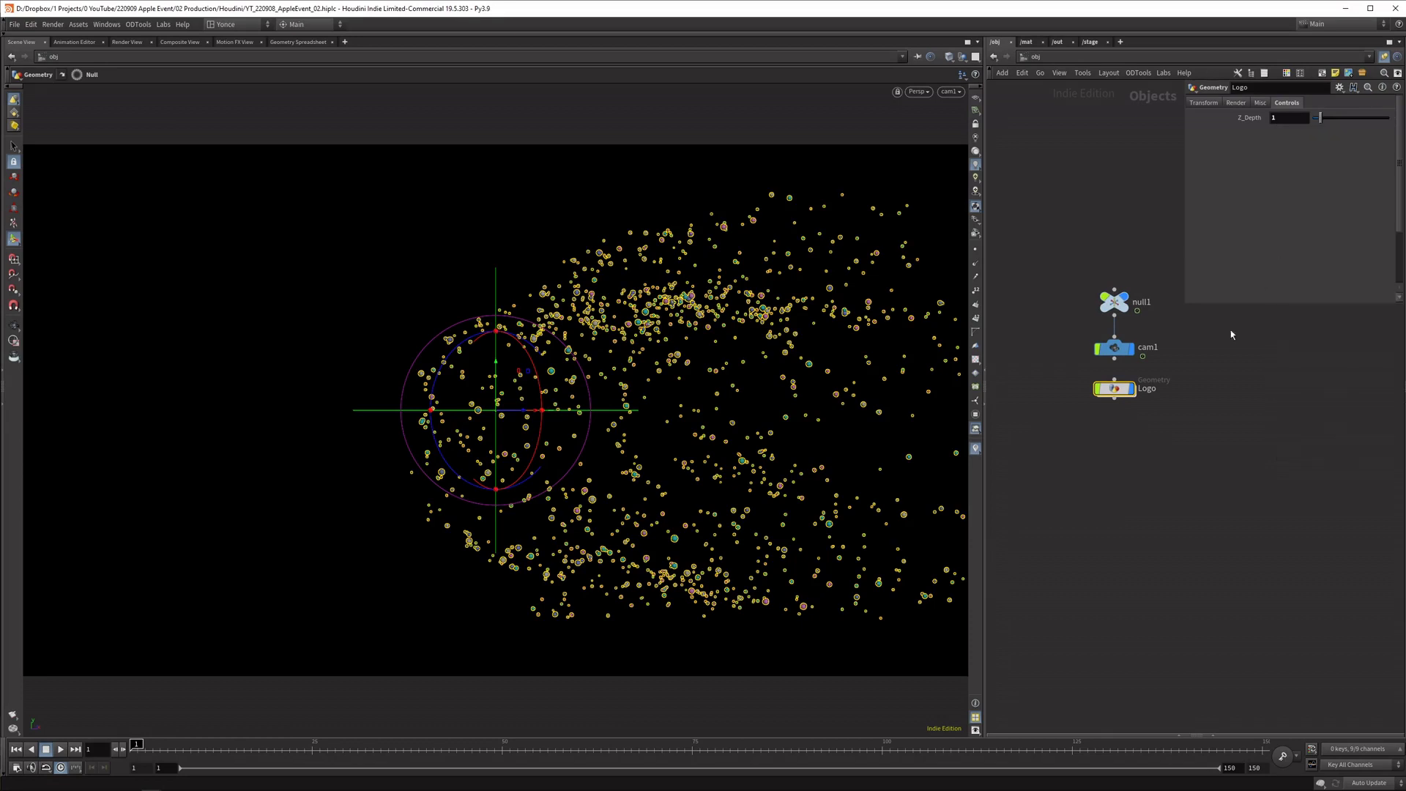
Inside Logo, set attribnoise1's Z Amplitude Scale to the expression 4 * ch("../Z_Depth")
double_click(1110, 388)
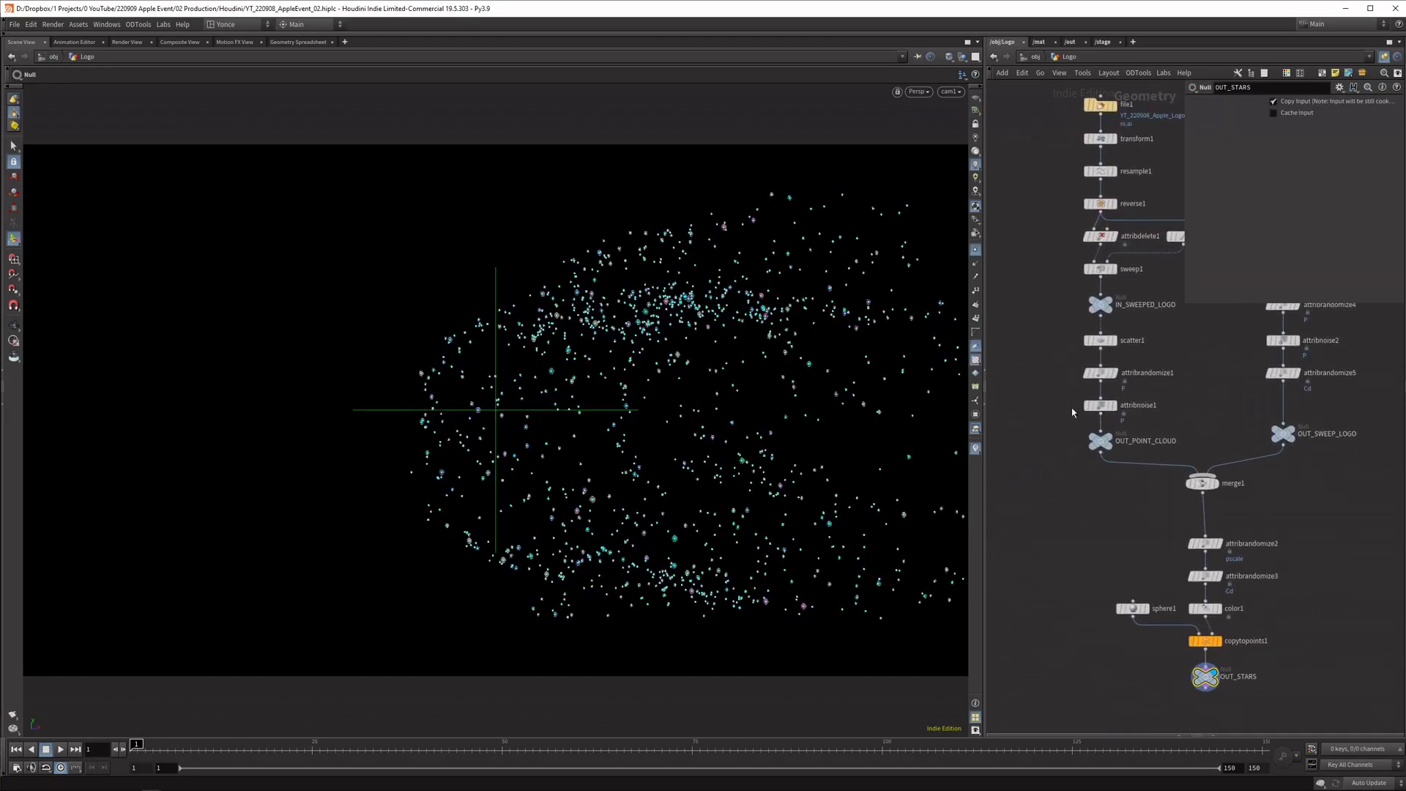
drag(1147, 419, 1147, 416)
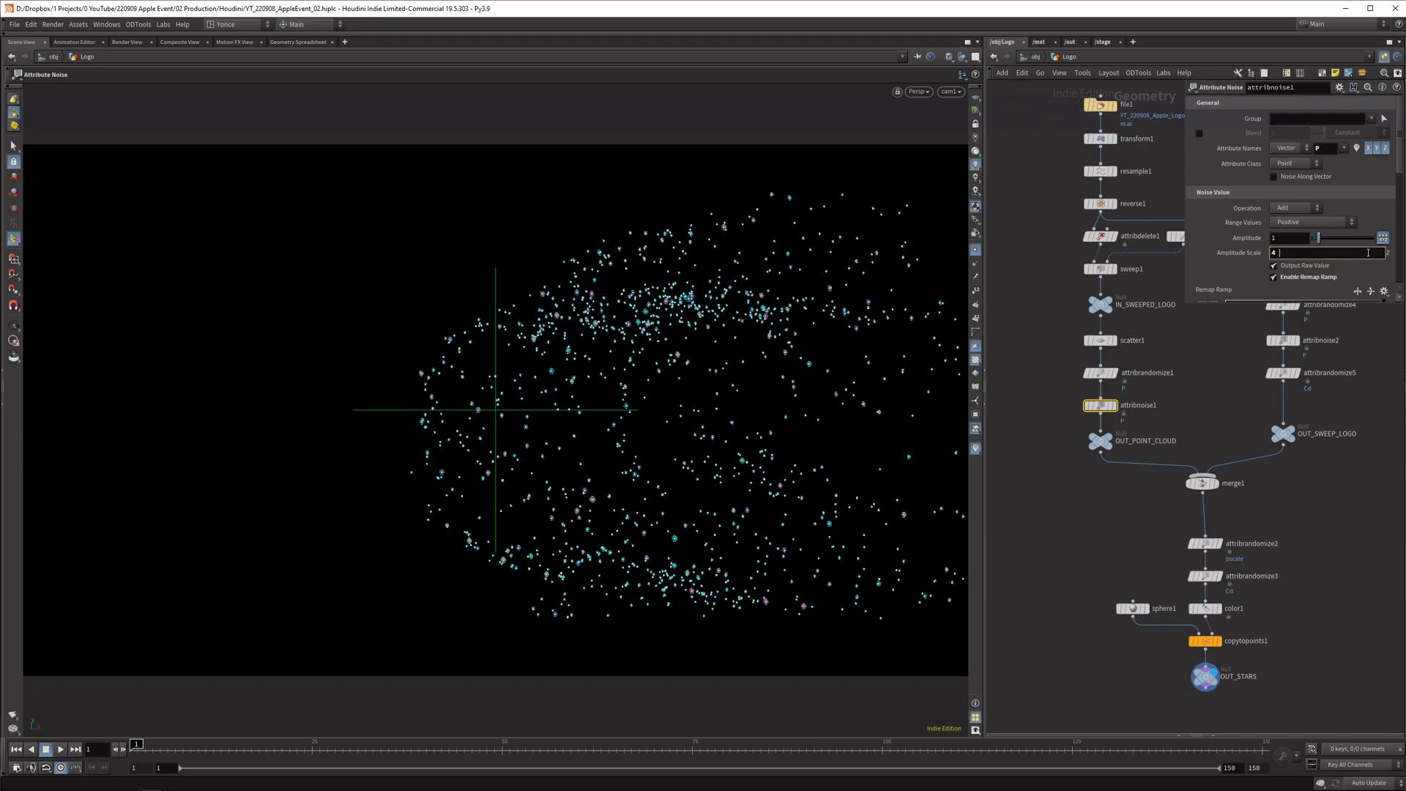
right_click(1311, 249)
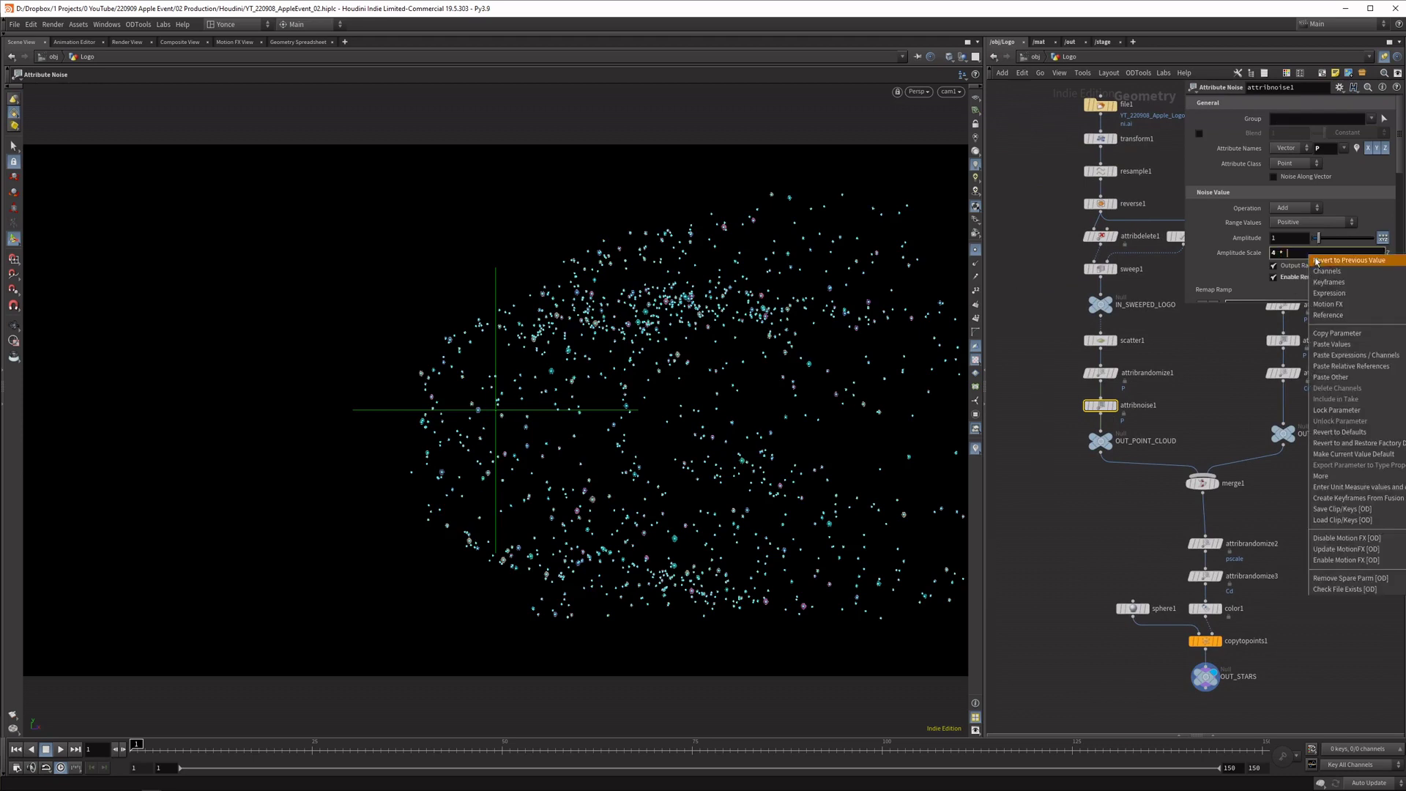
click(1370, 367)
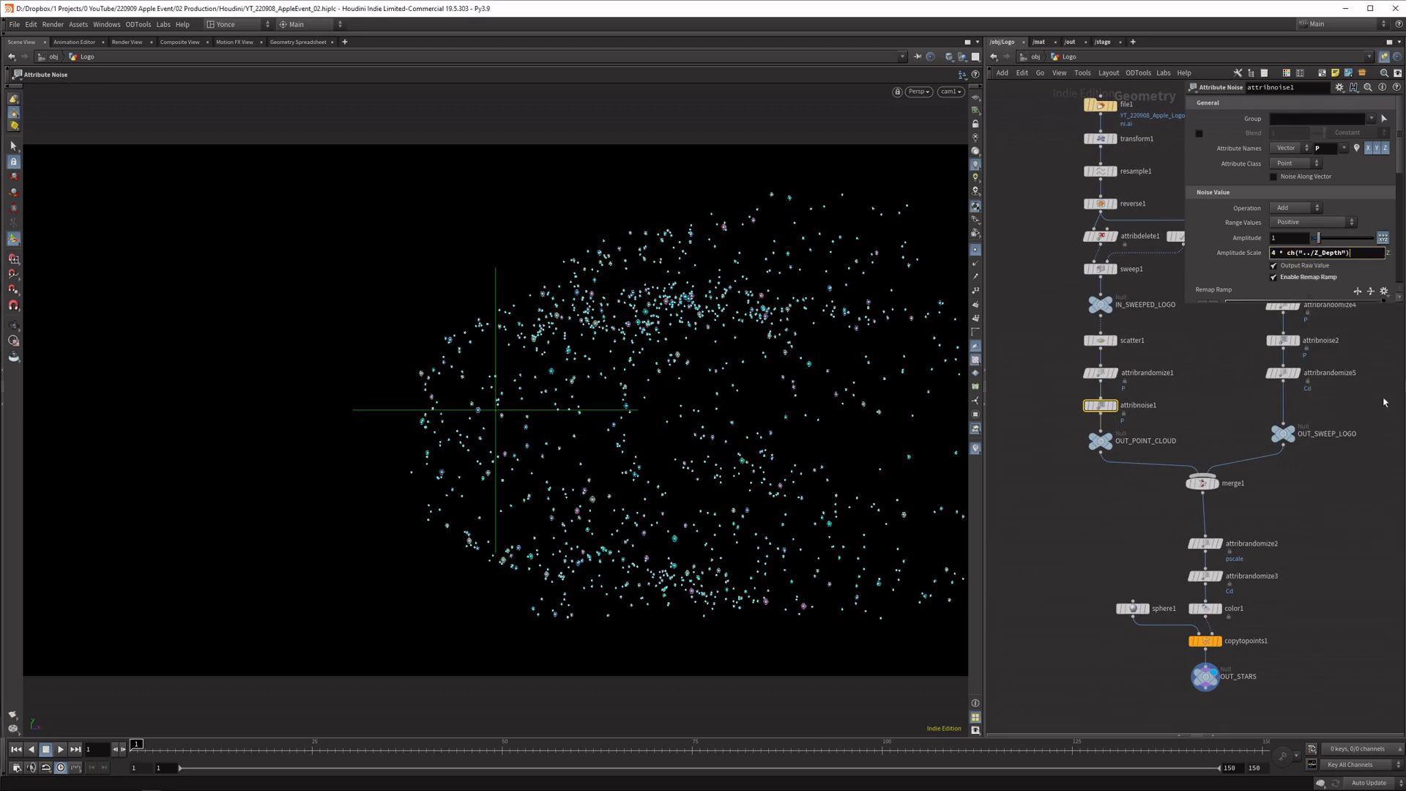
click(1317, 562)
Set attribnoise2's Z Amplitude Scale to 0.5 multiplied by the copied Z_Depth reference, and return to the object level
middle_drag(1337, 545, 1282, 577)
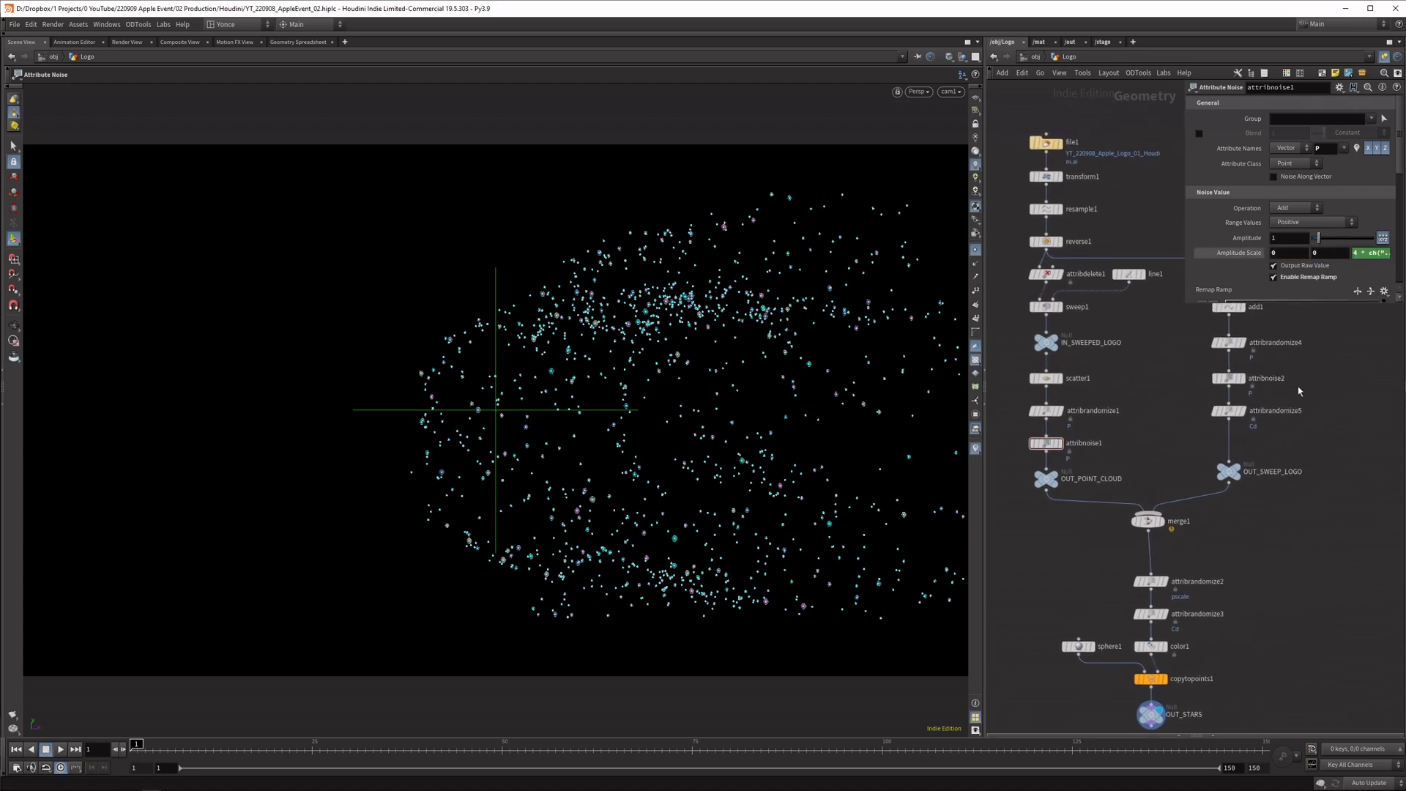
click(1228, 378)
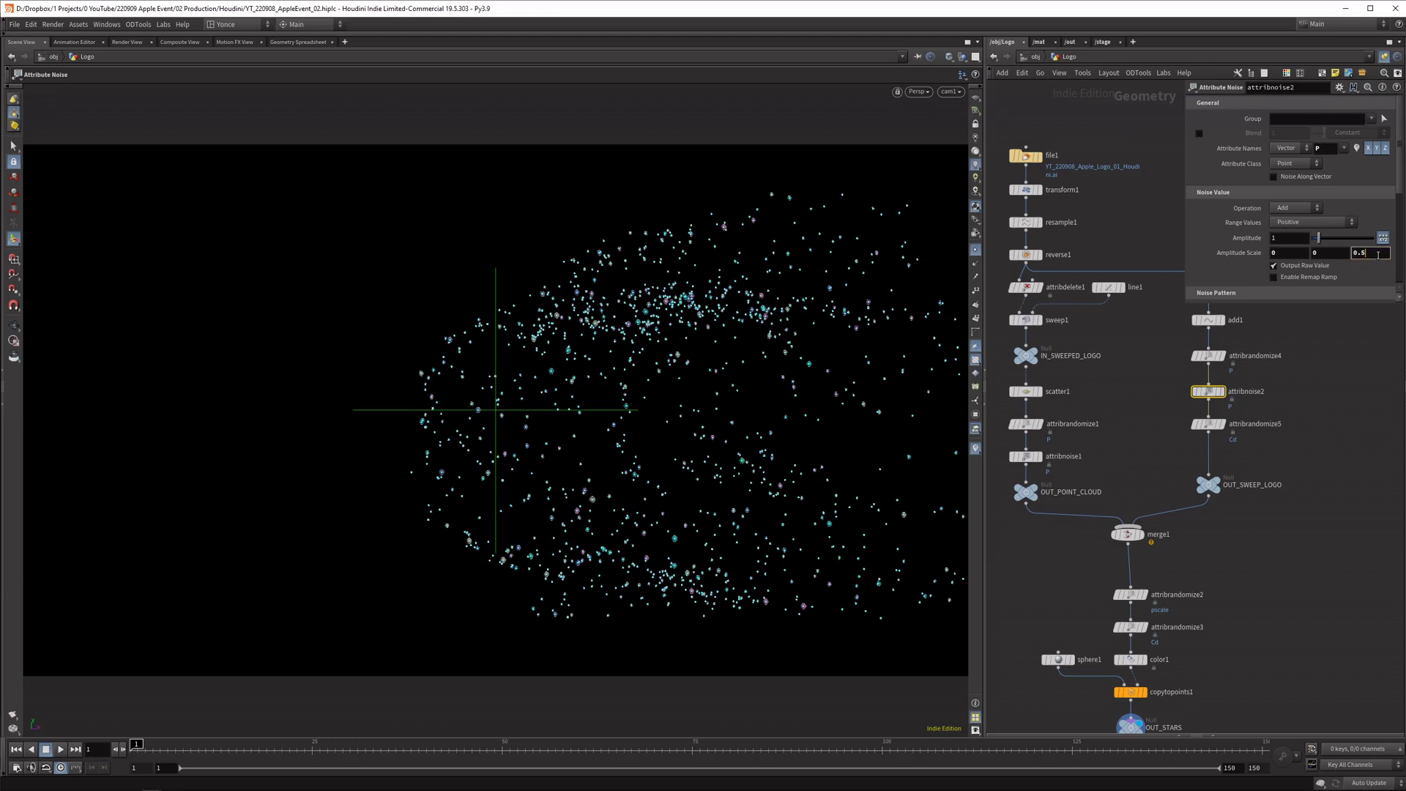
right_click(1357, 252)
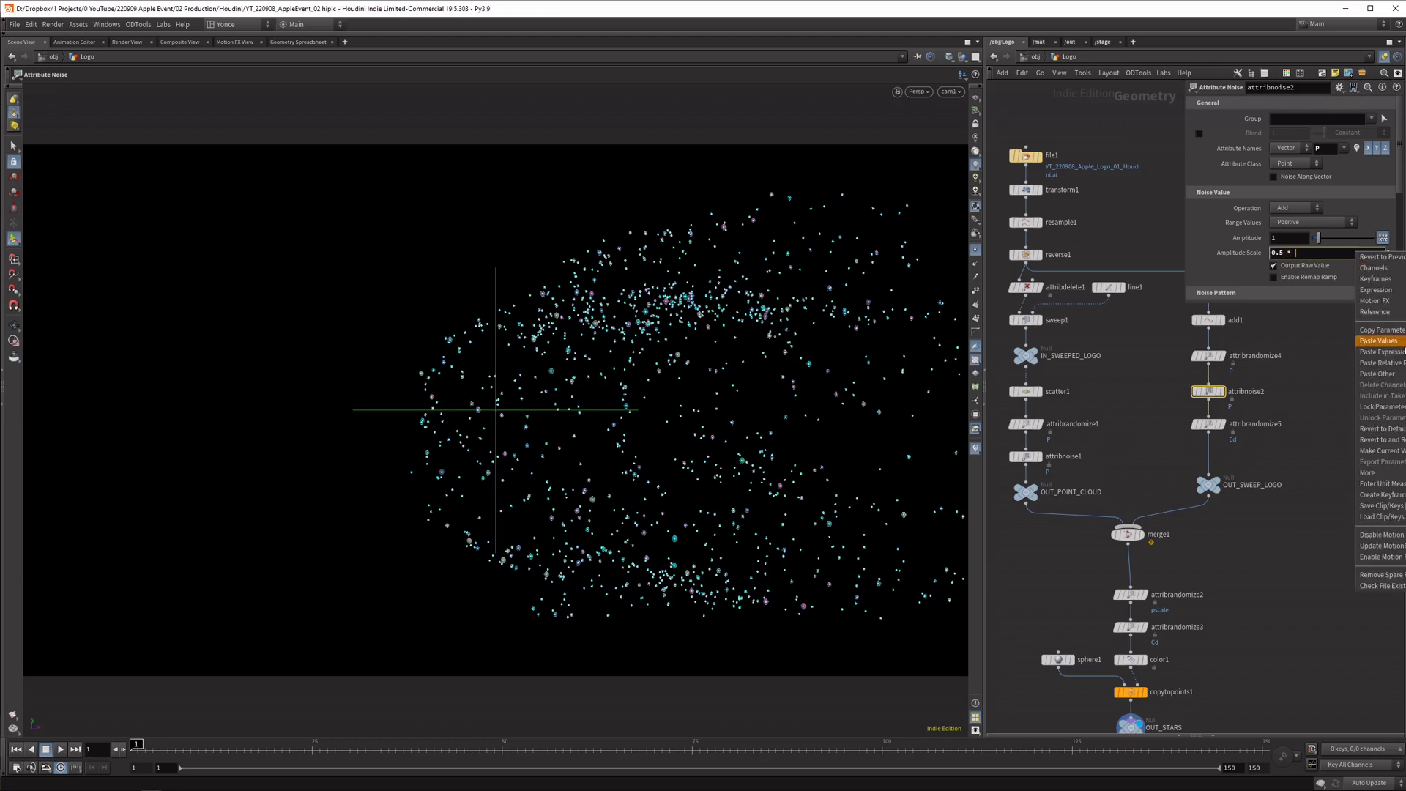
click(1379, 341)
key(u)
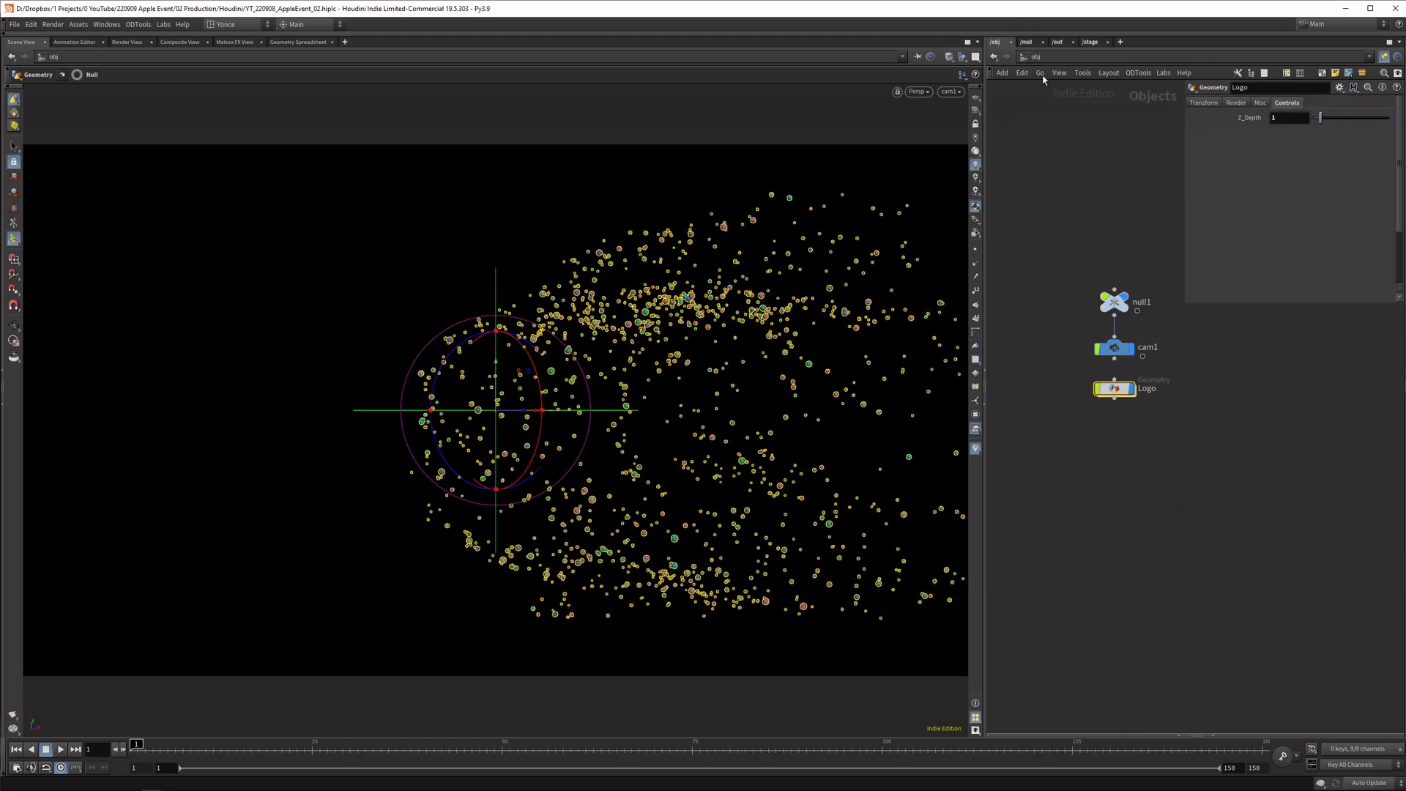
Test a different Z_Depth value on Logo partway through the animation, undo the change, and return to frame 1
mouse_move(136, 746)
mouse_down()
mouse_move(868, 760)
mouse_move(799, 758)
mouse_up()
middle_drag(1289, 117, 1380, 116)
key(ctrl+z)
drag(776, 758, 125, 756)
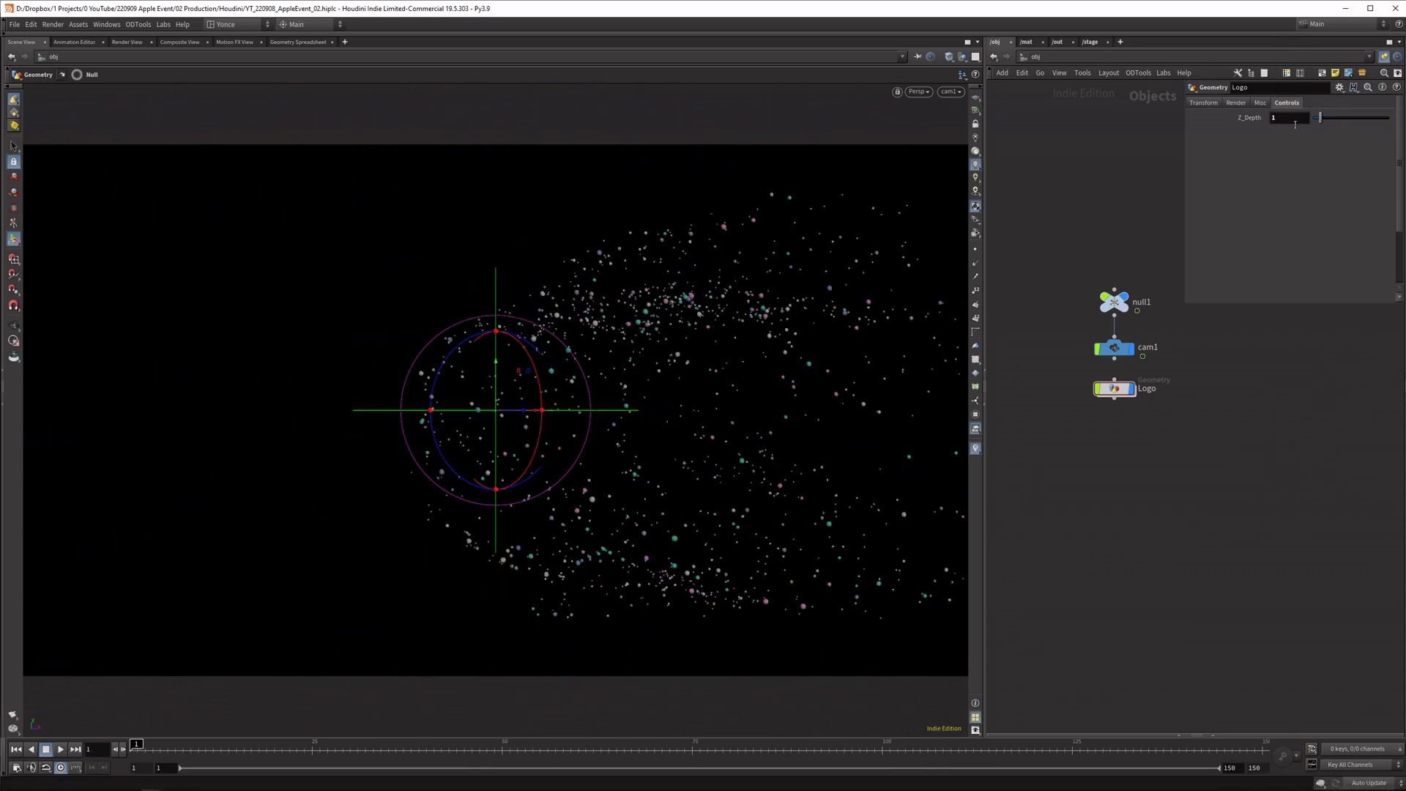
Keyframe Logo's Z_Depth at 1 on frame 50 and open the Animation Editor below the network
click(500, 752)
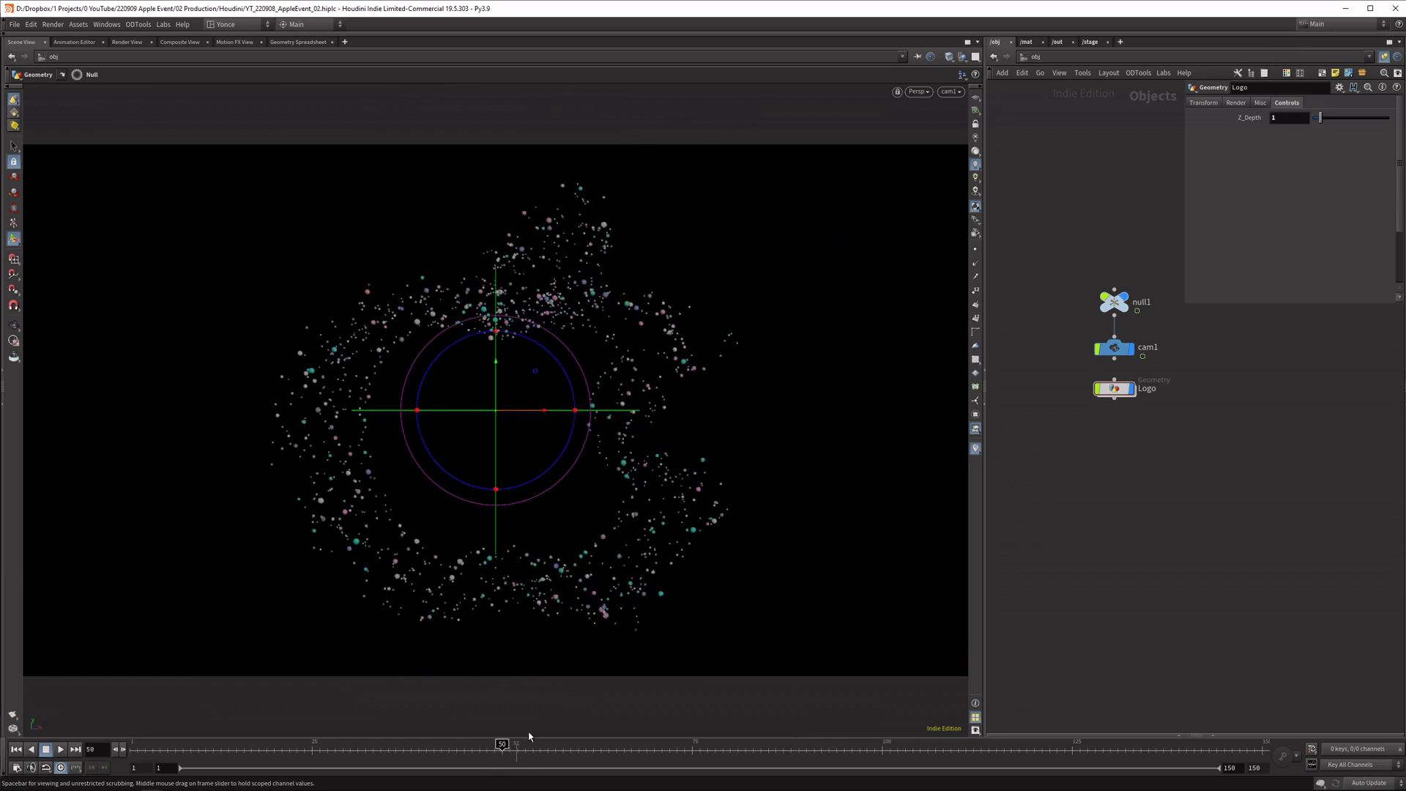
alt+click(1278, 118)
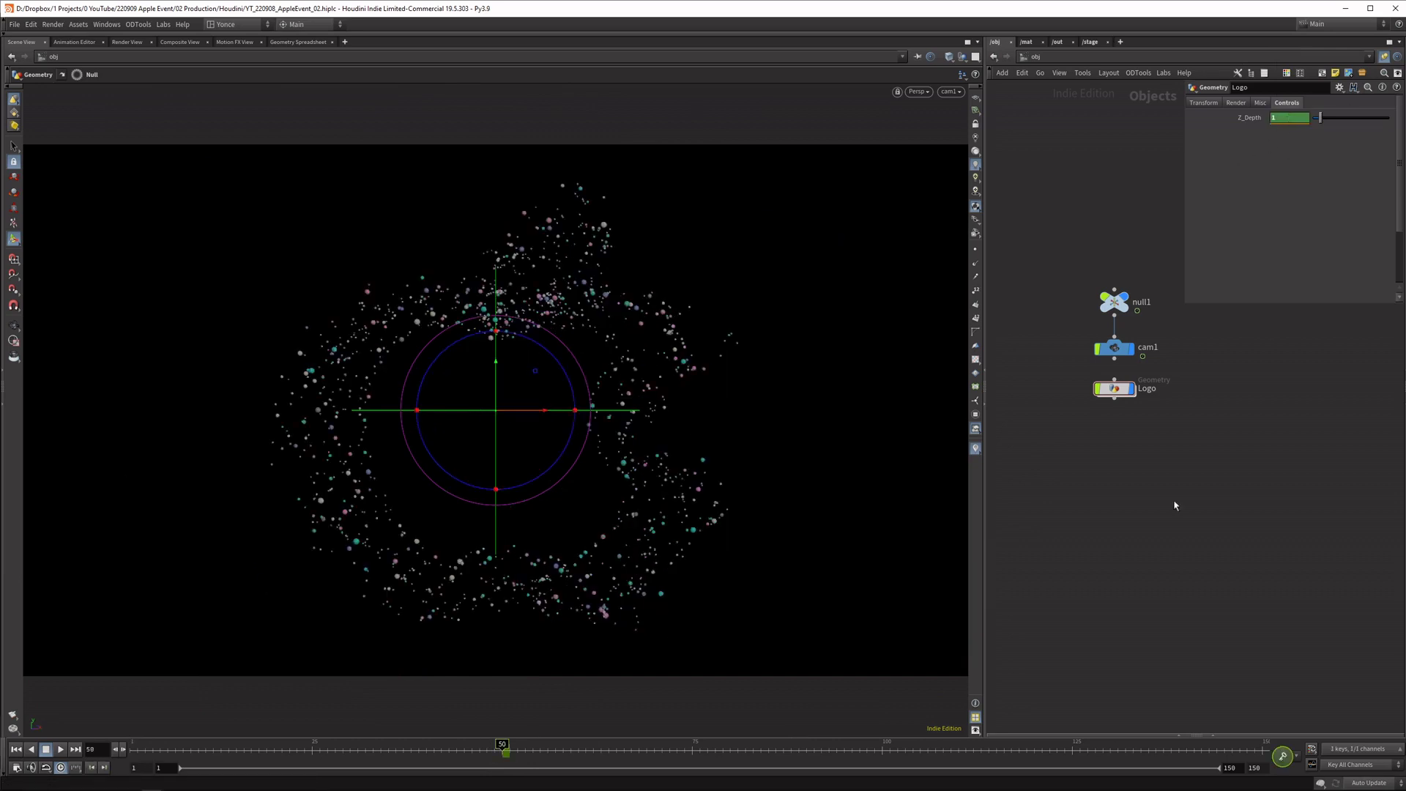
click(1212, 736)
mouse_move(1215, 339)
middle_down()
mouse_move(1202, 370)
mouse_move(1222, 336)
middle_up()
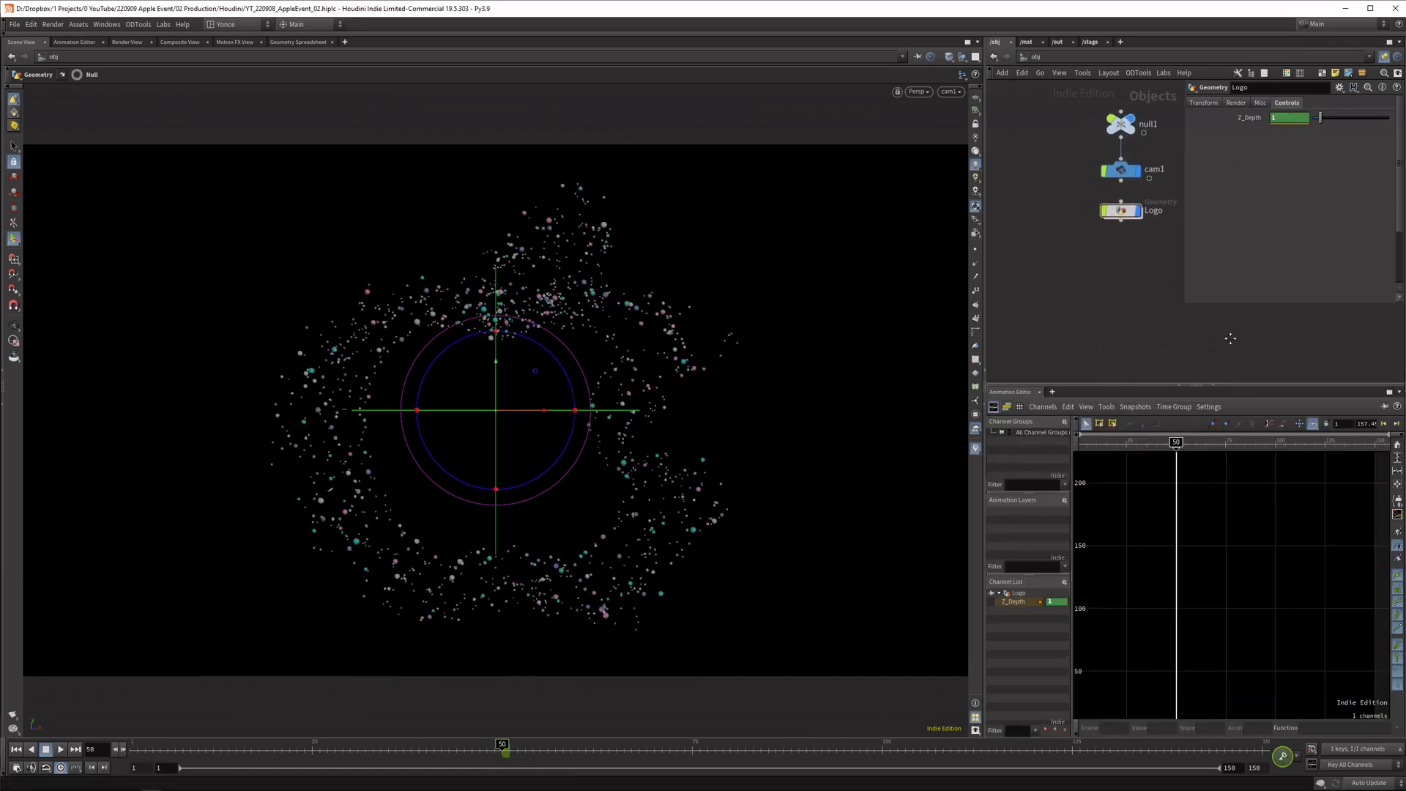
Keyframe Z_Depth at 3 on frame 150, and raise that end key on the curve to about 3.98
drag(1364, 443, 1375, 444)
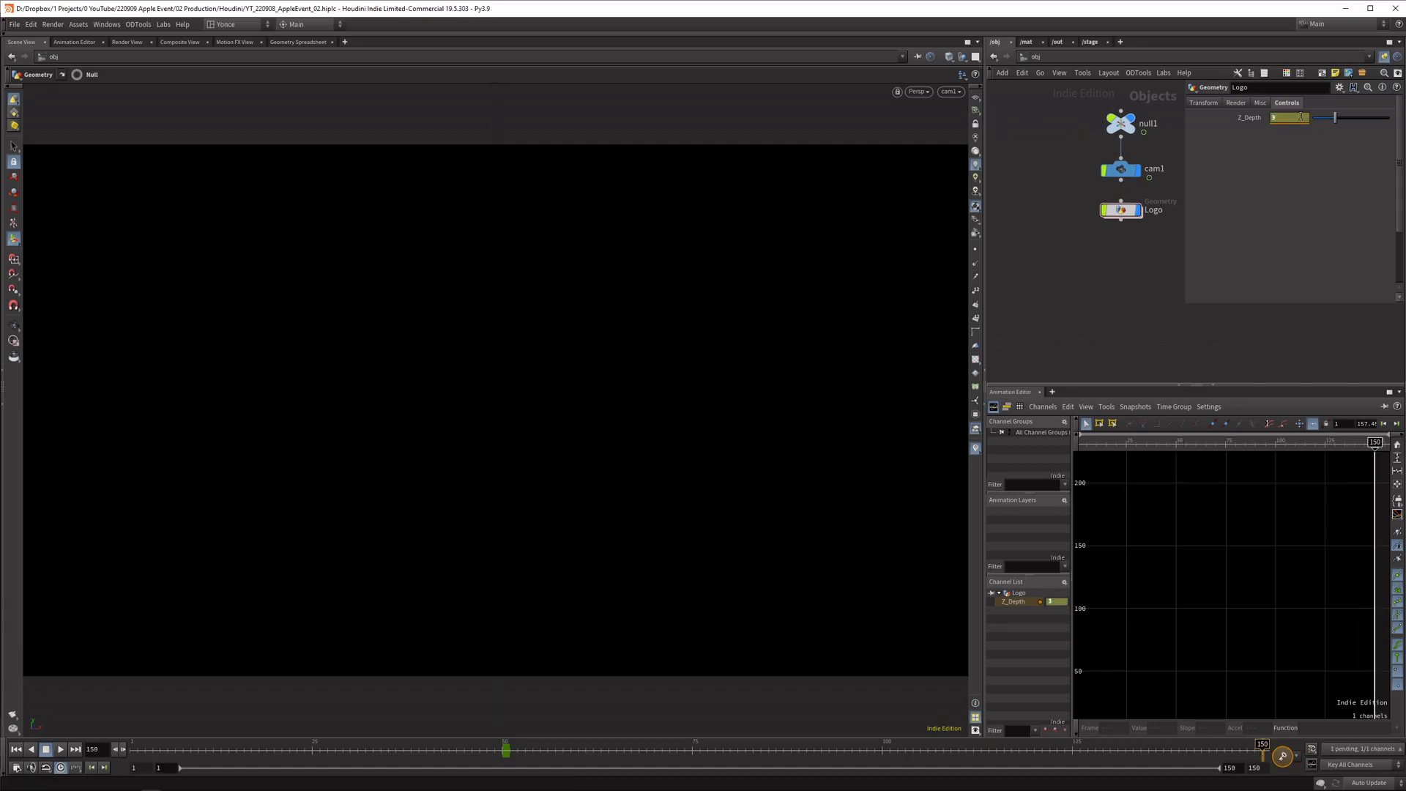
drag(1375, 443, 1269, 487)
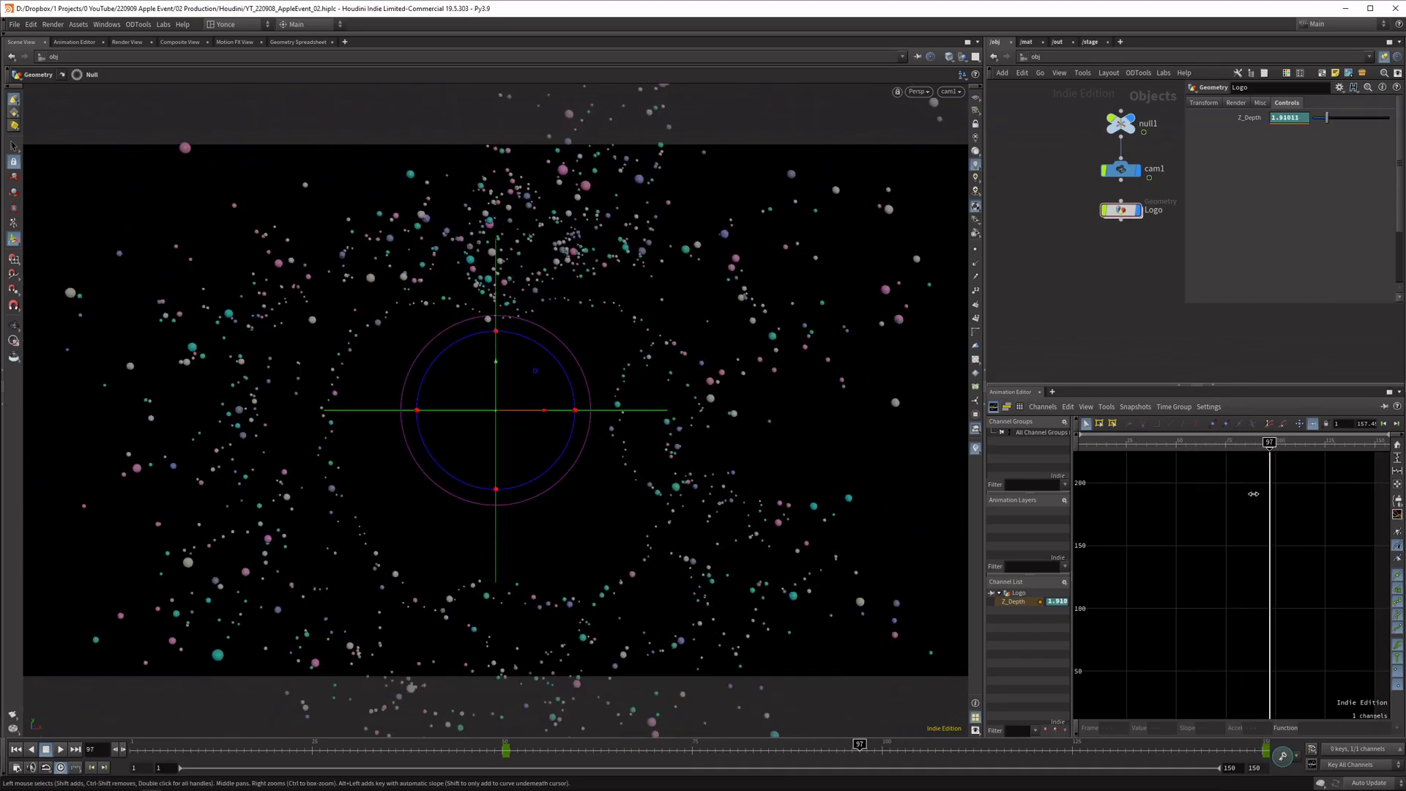
key(h)
right_drag(1244, 496, 1182, 585)
middle_drag(1255, 479, 1259, 519)
drag(1272, 483, 1333, 478)
Play the animation from the first frame to check the logo's depth change, and stop playback
drag(1224, 441, 1120, 442)
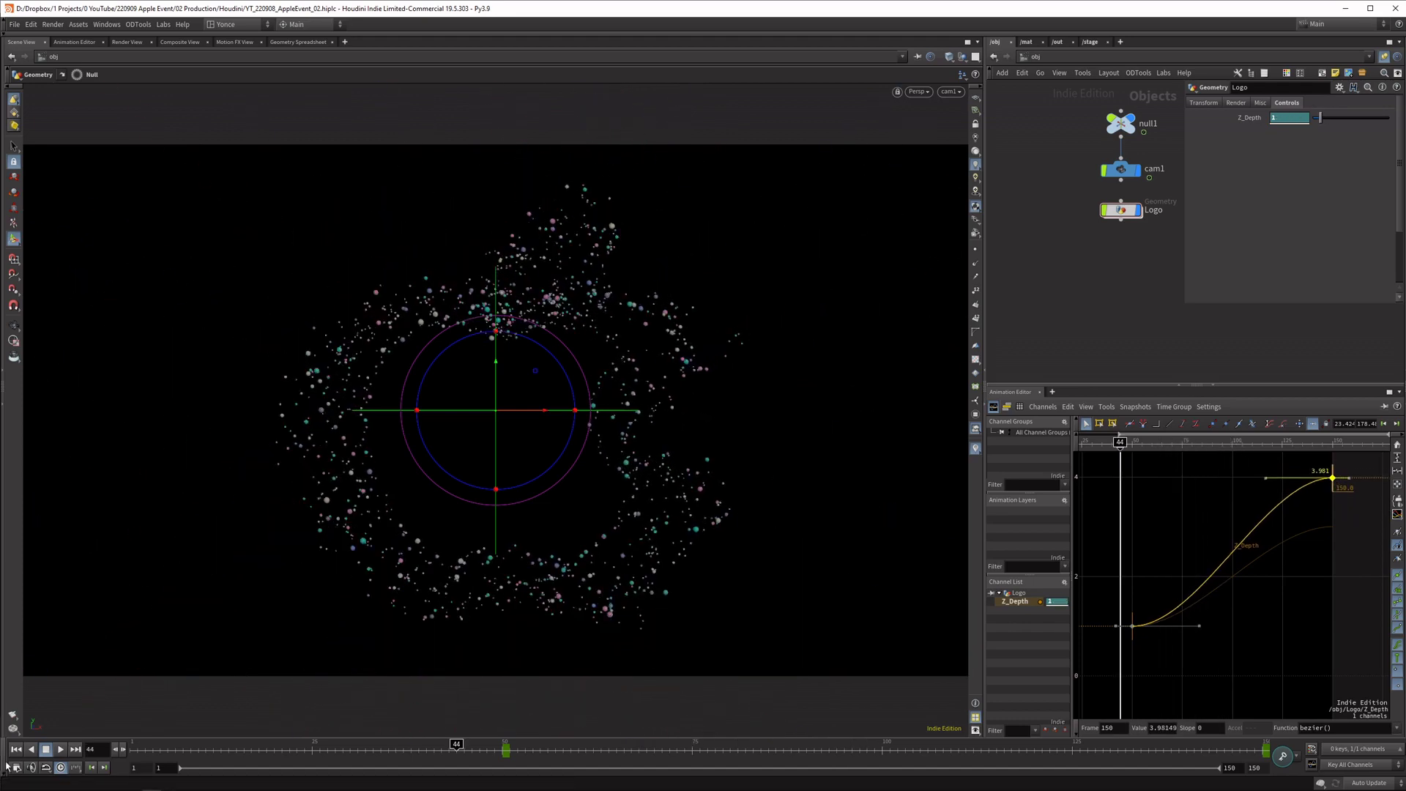
click(16, 749)
click(61, 749)
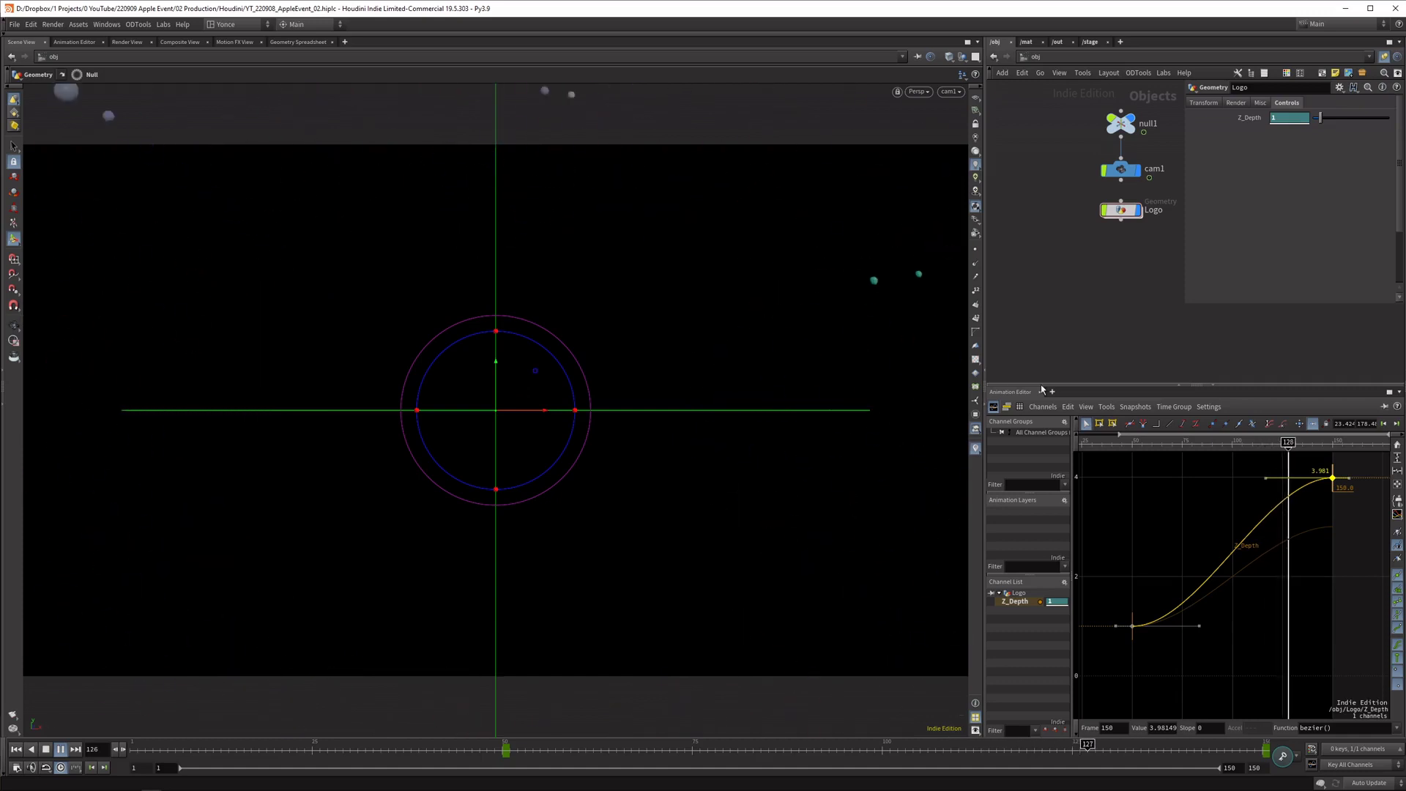
click(46, 749)
Close the Animation Editor, add a Geometry object below Logo, and name it Stars
click(1212, 384)
middle_drag(1210, 397, 1204, 455)
key(Tab)
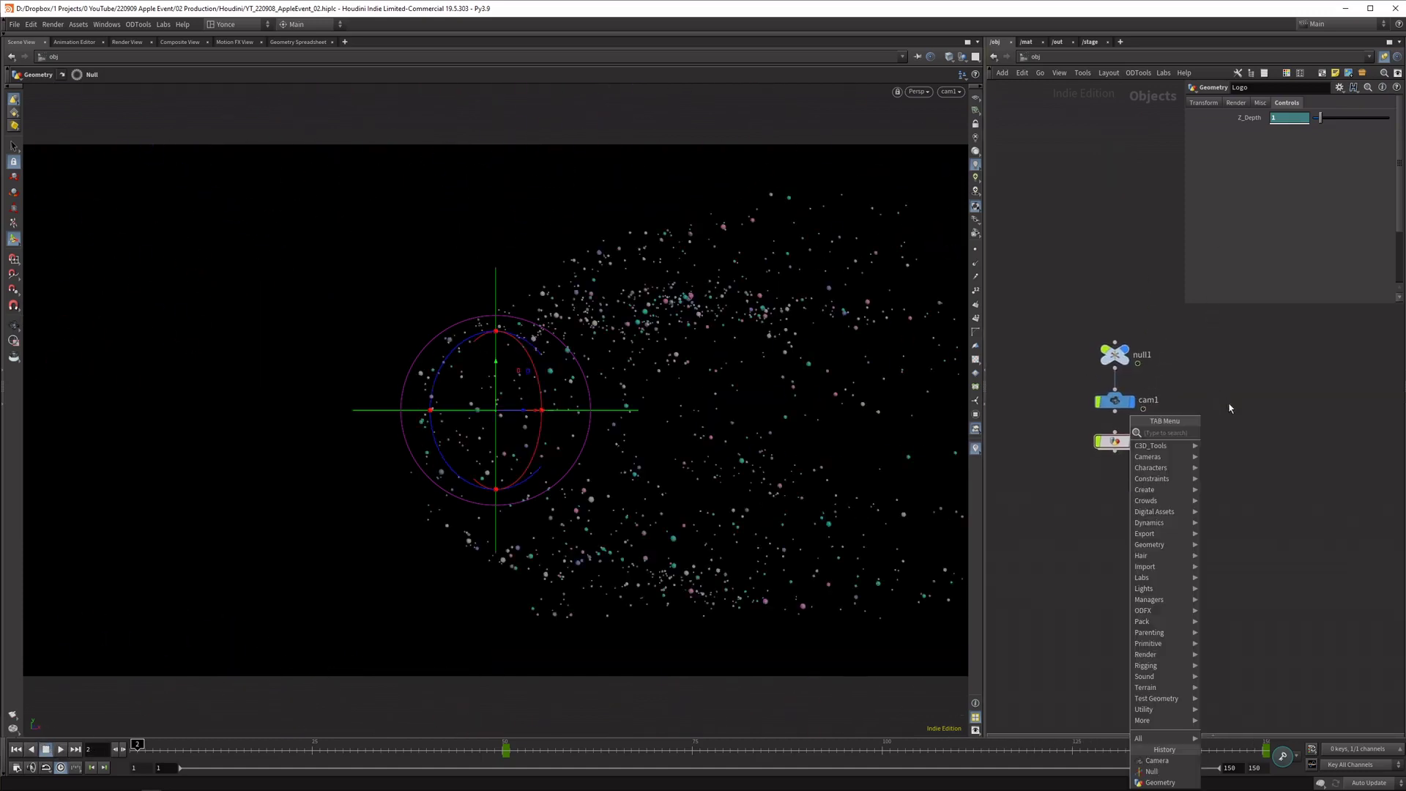
key(Tab)
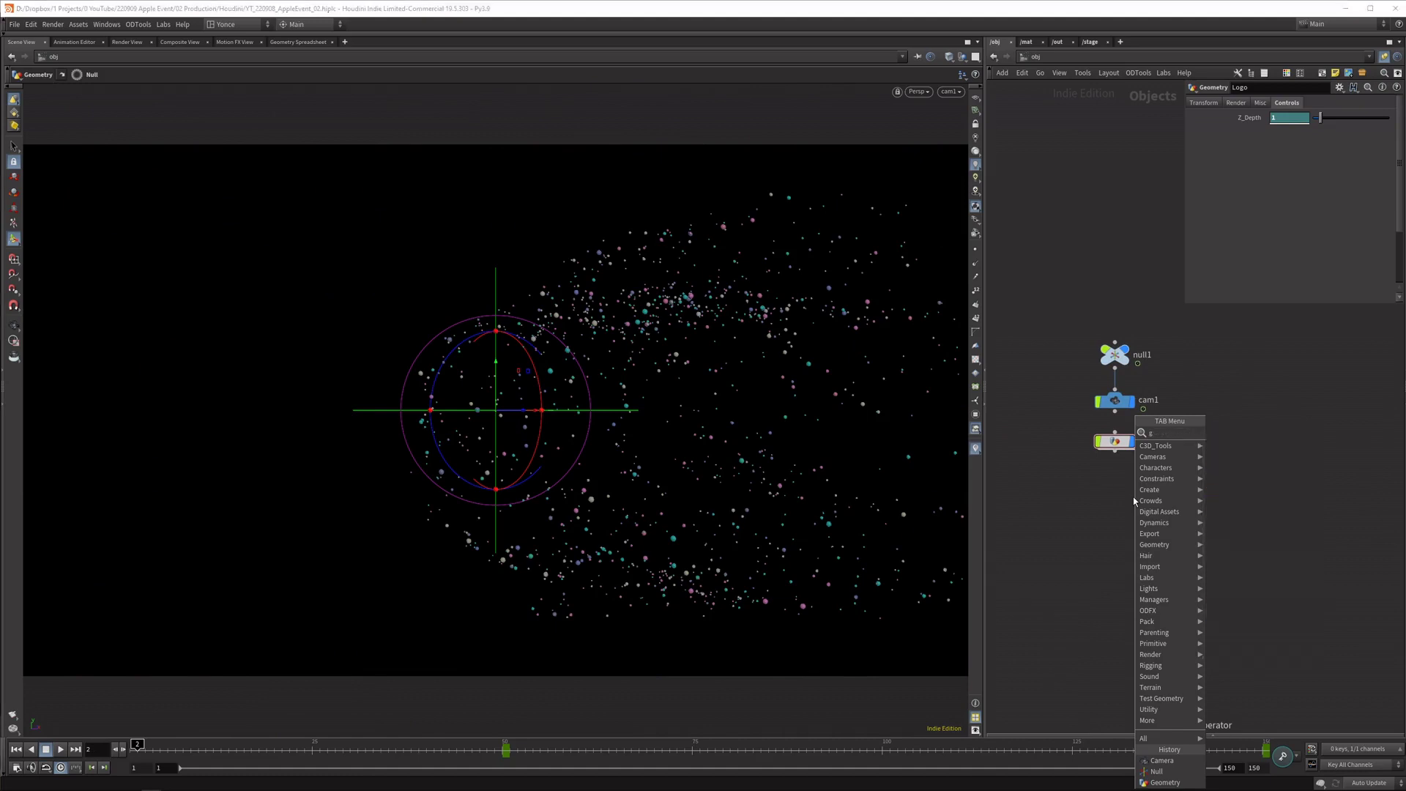
text(geom)
key(Return)
click(1067, 494)
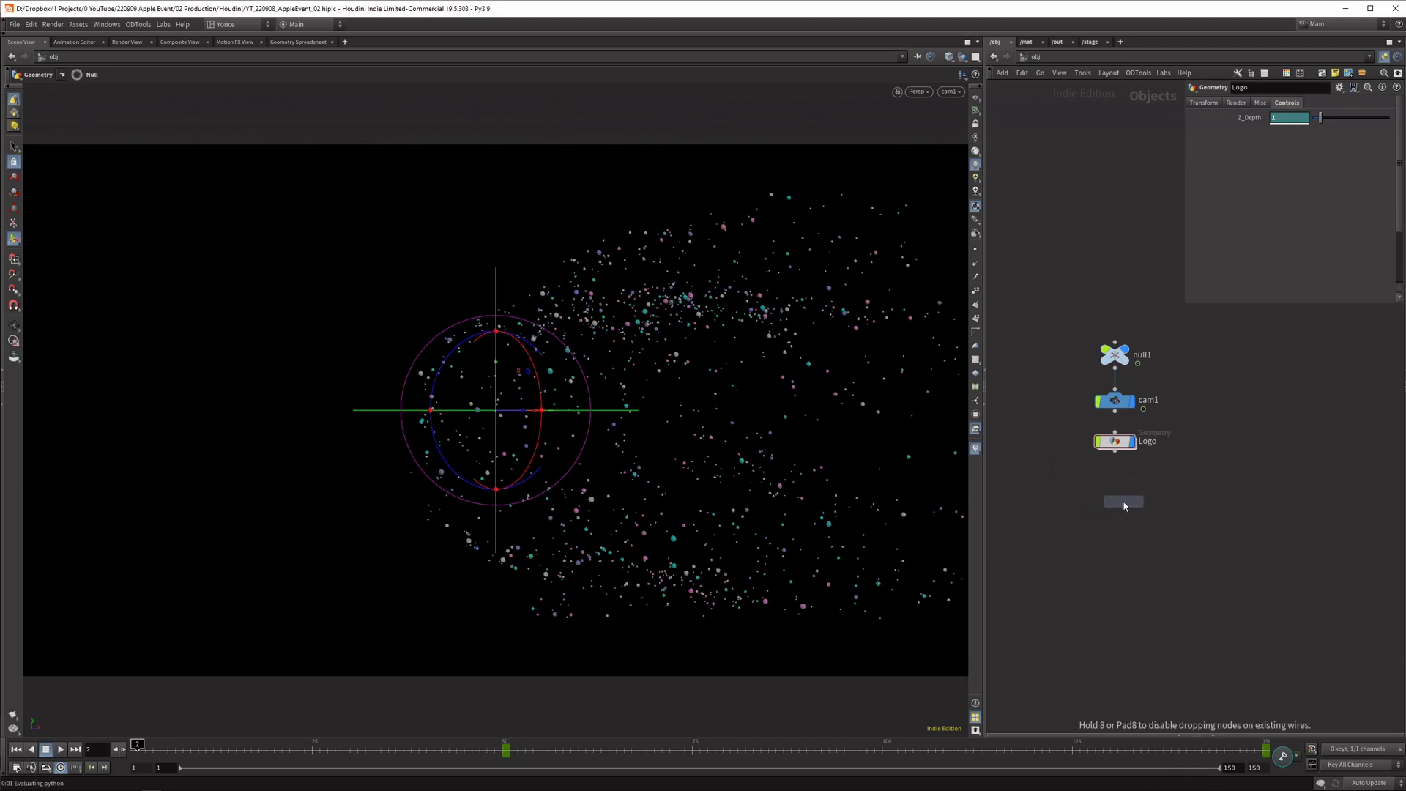
click(1117, 466)
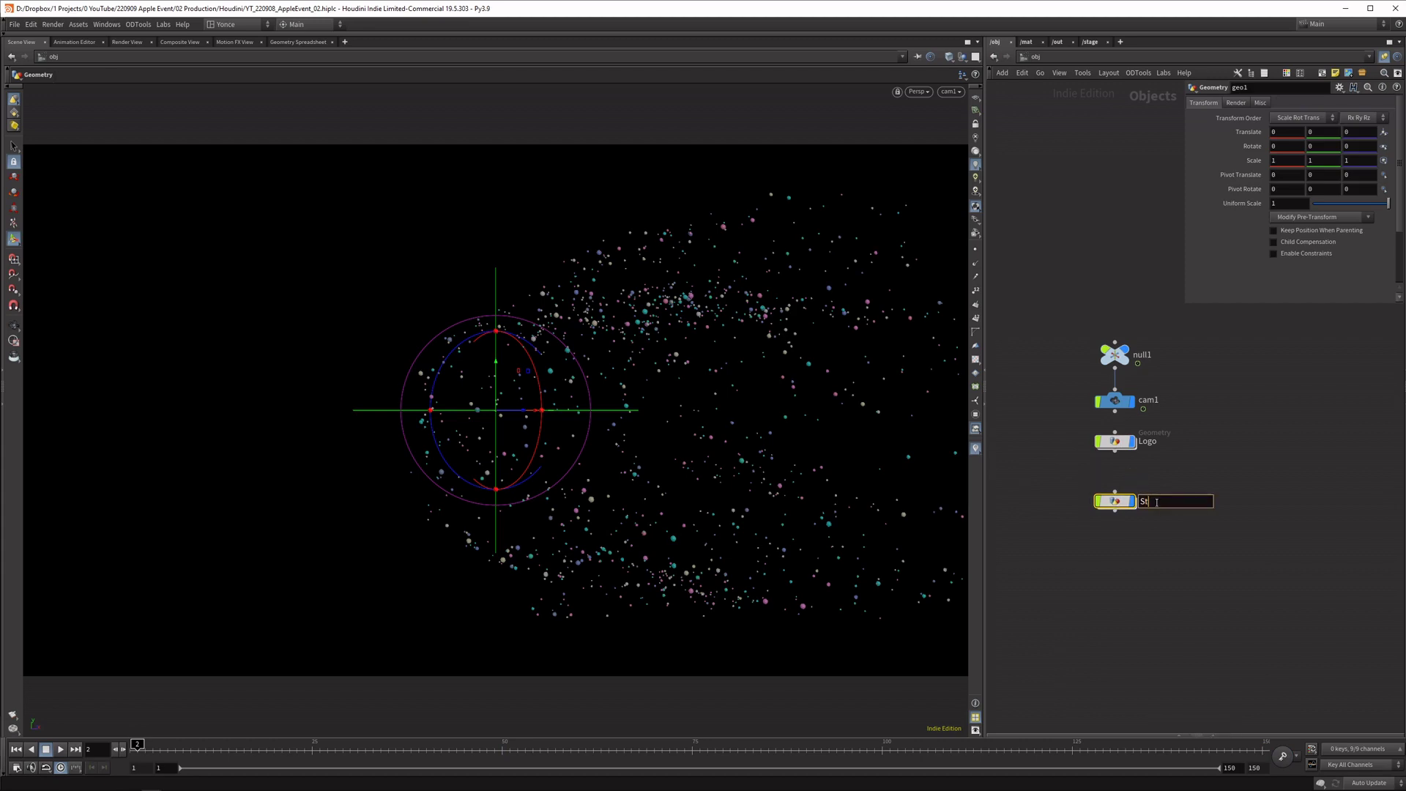
click(1157, 502)
text(Stars)
key(Return)
Inside Stars, add a Grid with 2 rows and 2 columns
key(i)
key(Tab)
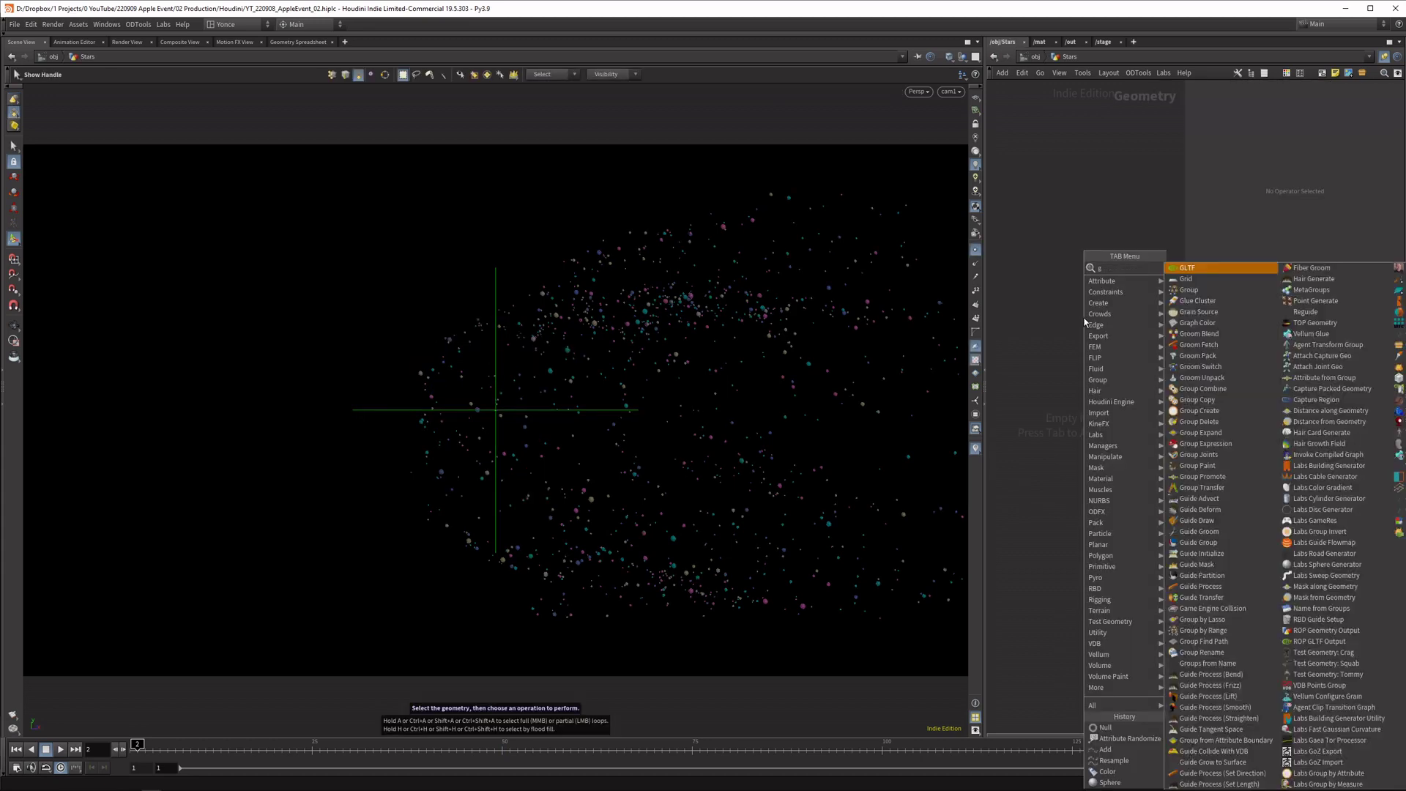
click(1216, 266)
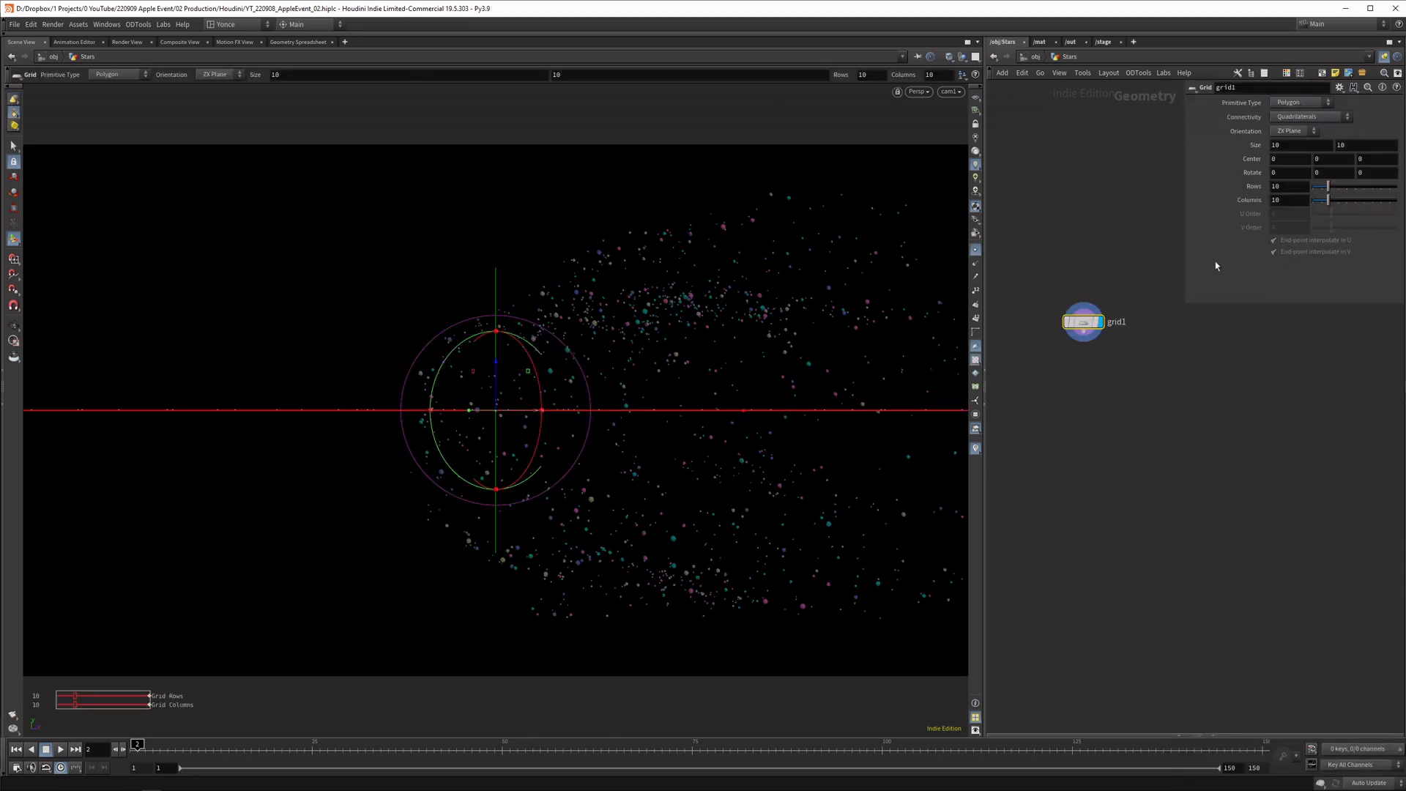
double_click(1296, 185)
text(2)
key(Tab)
text(2)
key(Return)
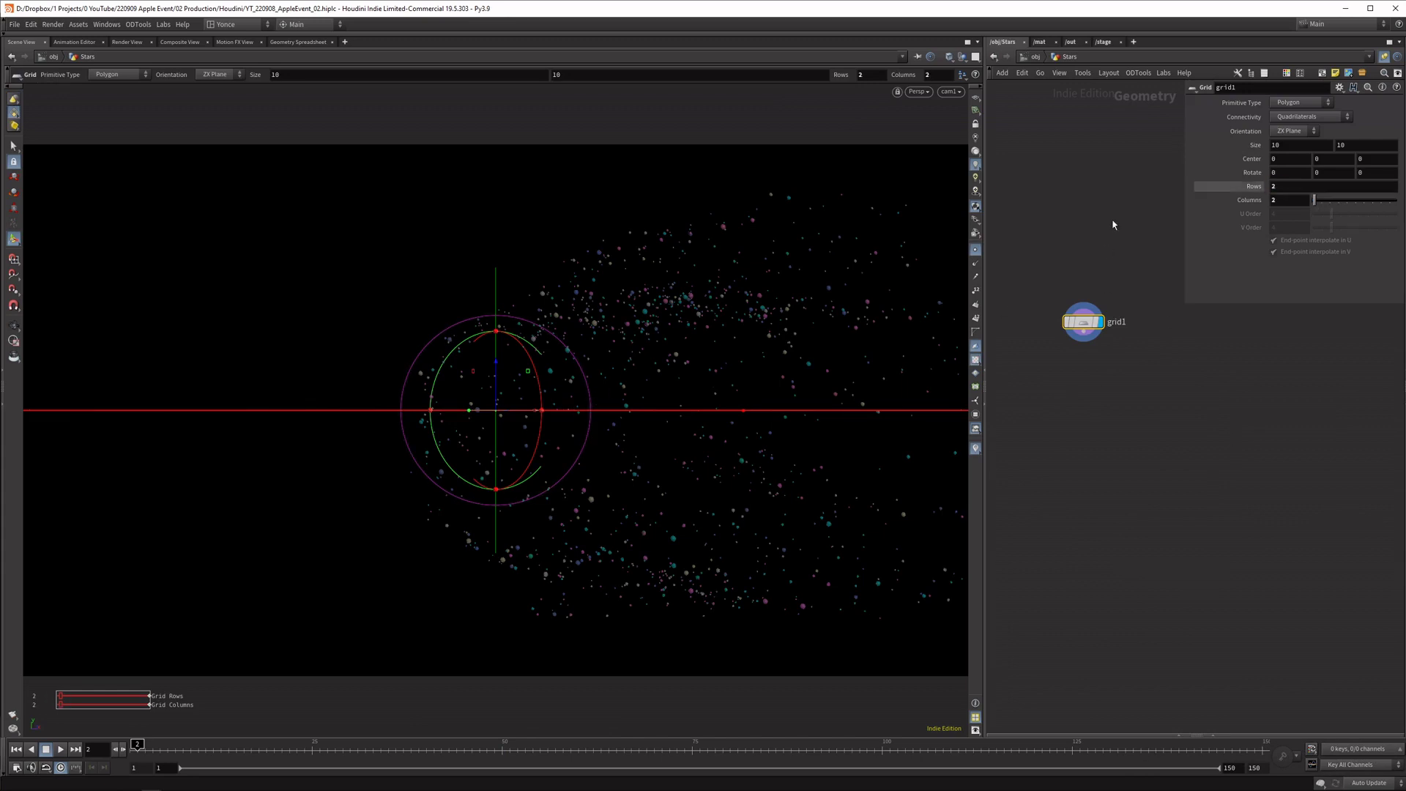
Leave the camera view and set the grid's orientation to XY Plane
key(Escape)
drag(379, 396, 575, 438)
click(1304, 132)
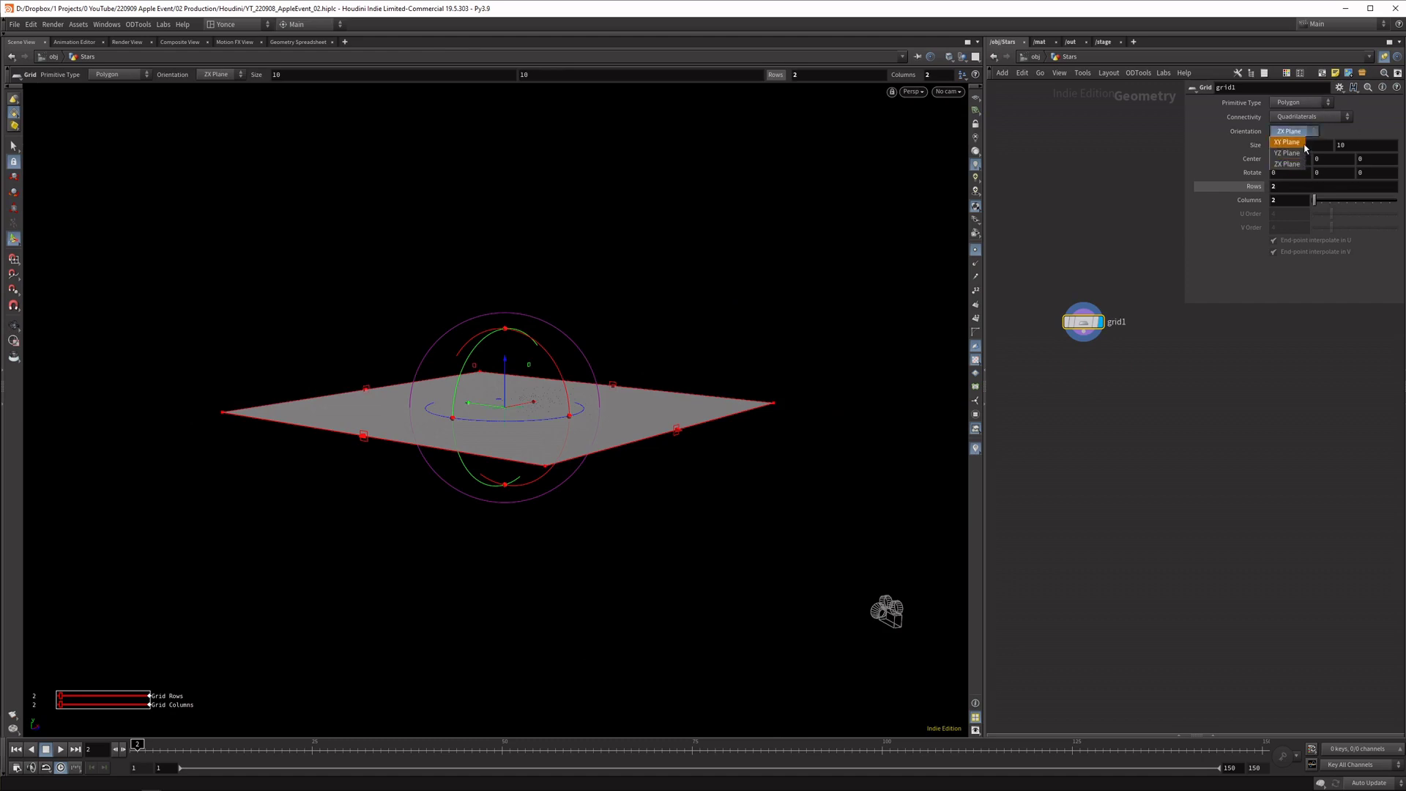
click(1293, 131)
key(Escape)
drag(229, 393, 378, 454)
drag(531, 503, 380, 440)
key(Return)
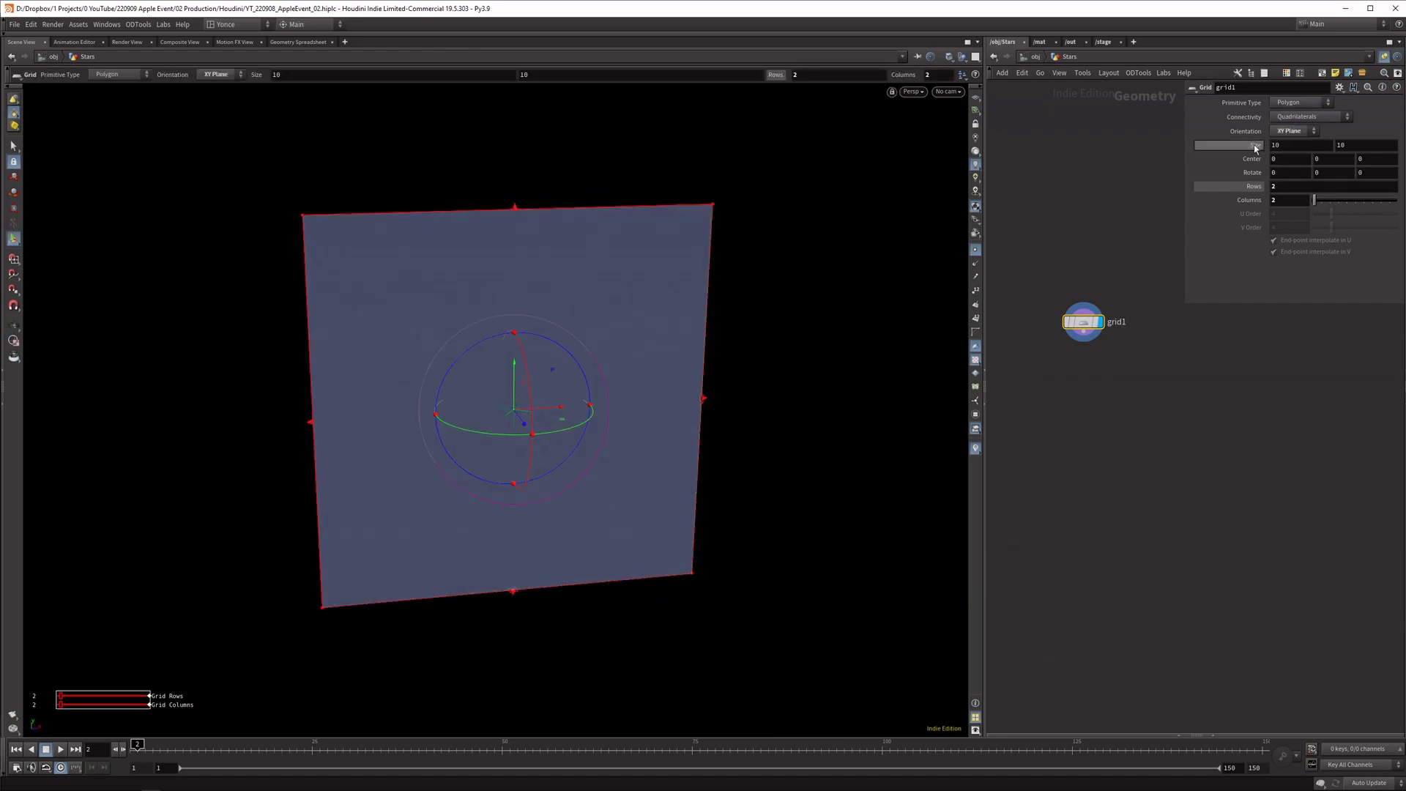
Shrink the grid to a size of 2.5 by 2.5
middle_drag(1255, 147, 911, 176)
key(space)
right_drag(503, 433, 572, 196)
middle_drag(592, 422, 577, 413)
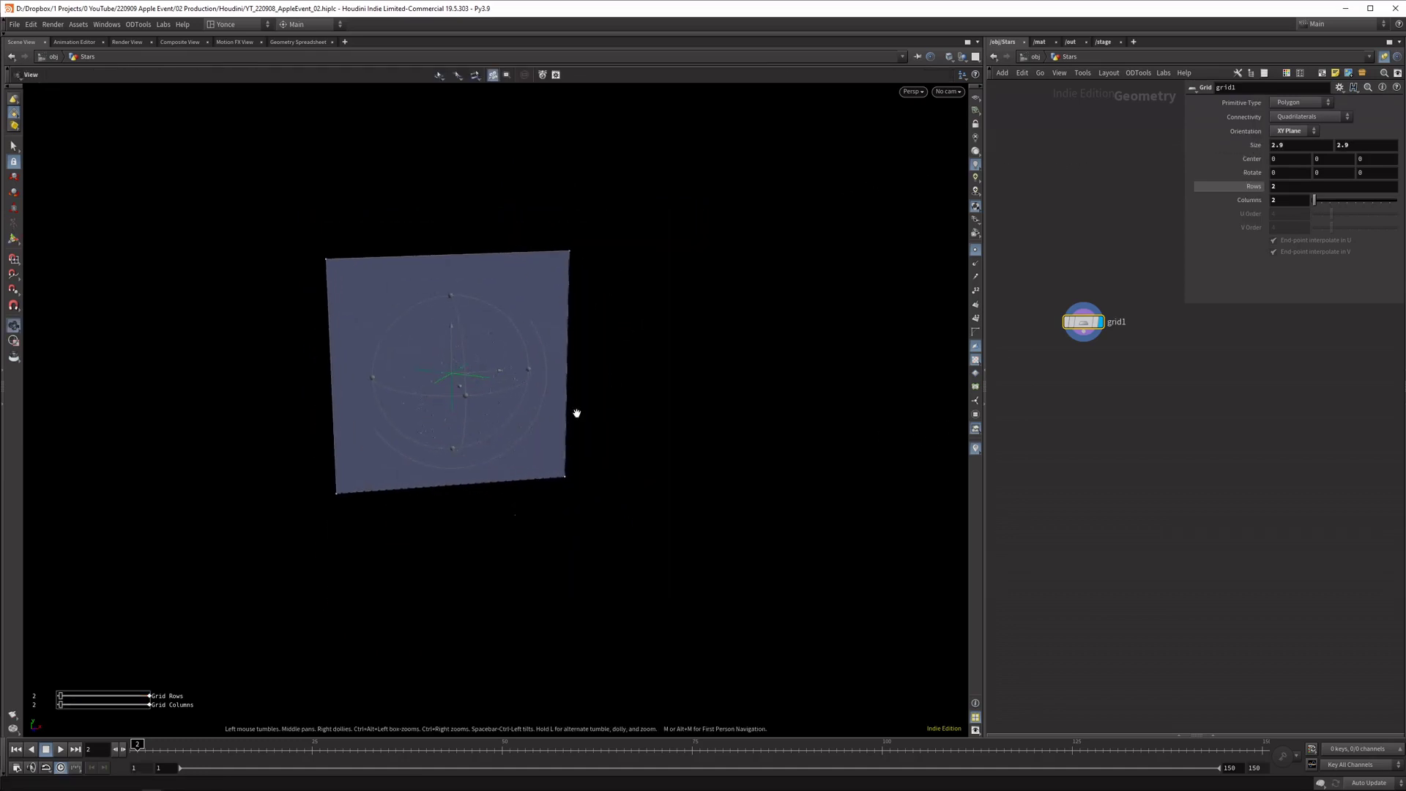
drag(577, 414, 484, 421)
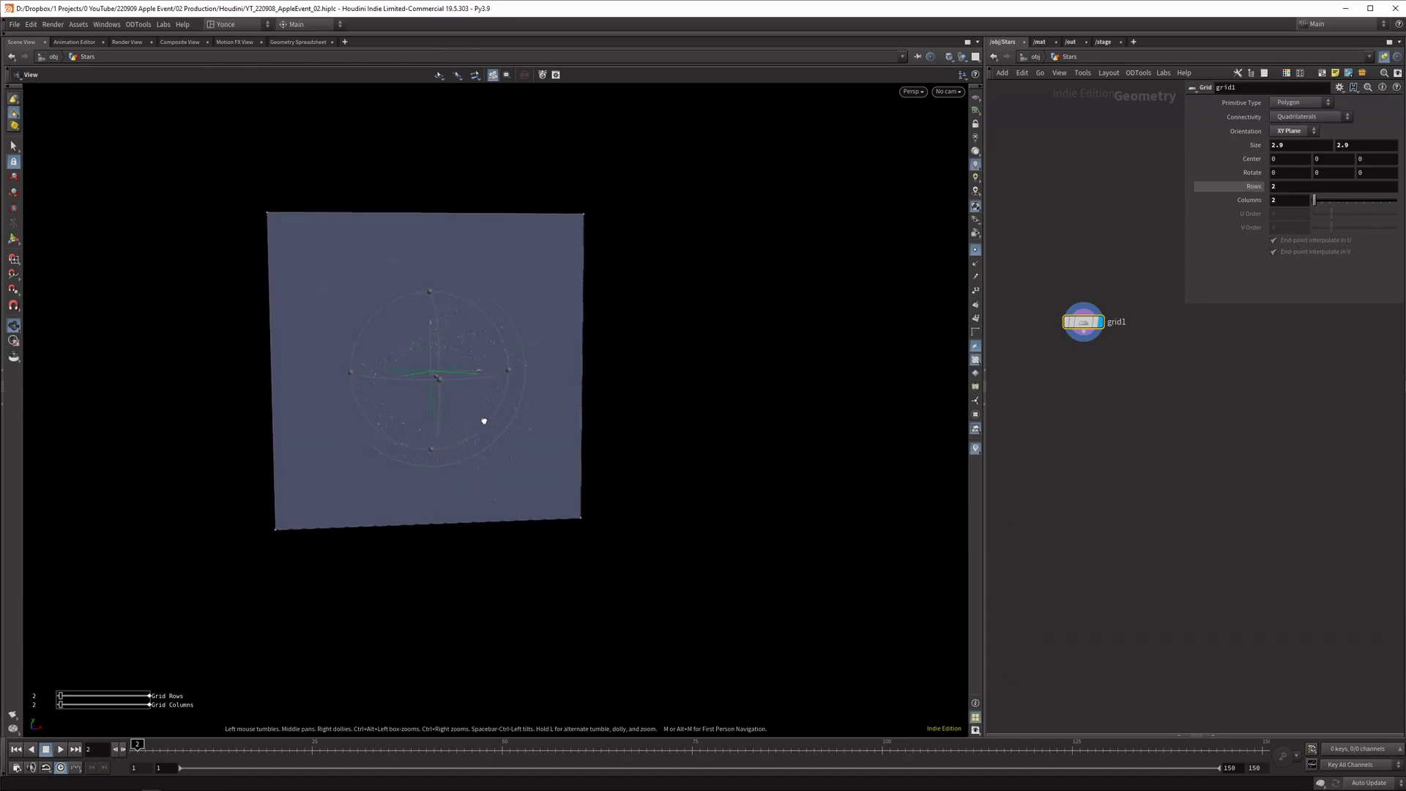
key(Return)
middle_drag(1254, 146, 1063, 308)
Connect a Transform after the grid and a Mirror after the Transform
key(Tab)
text(trans)
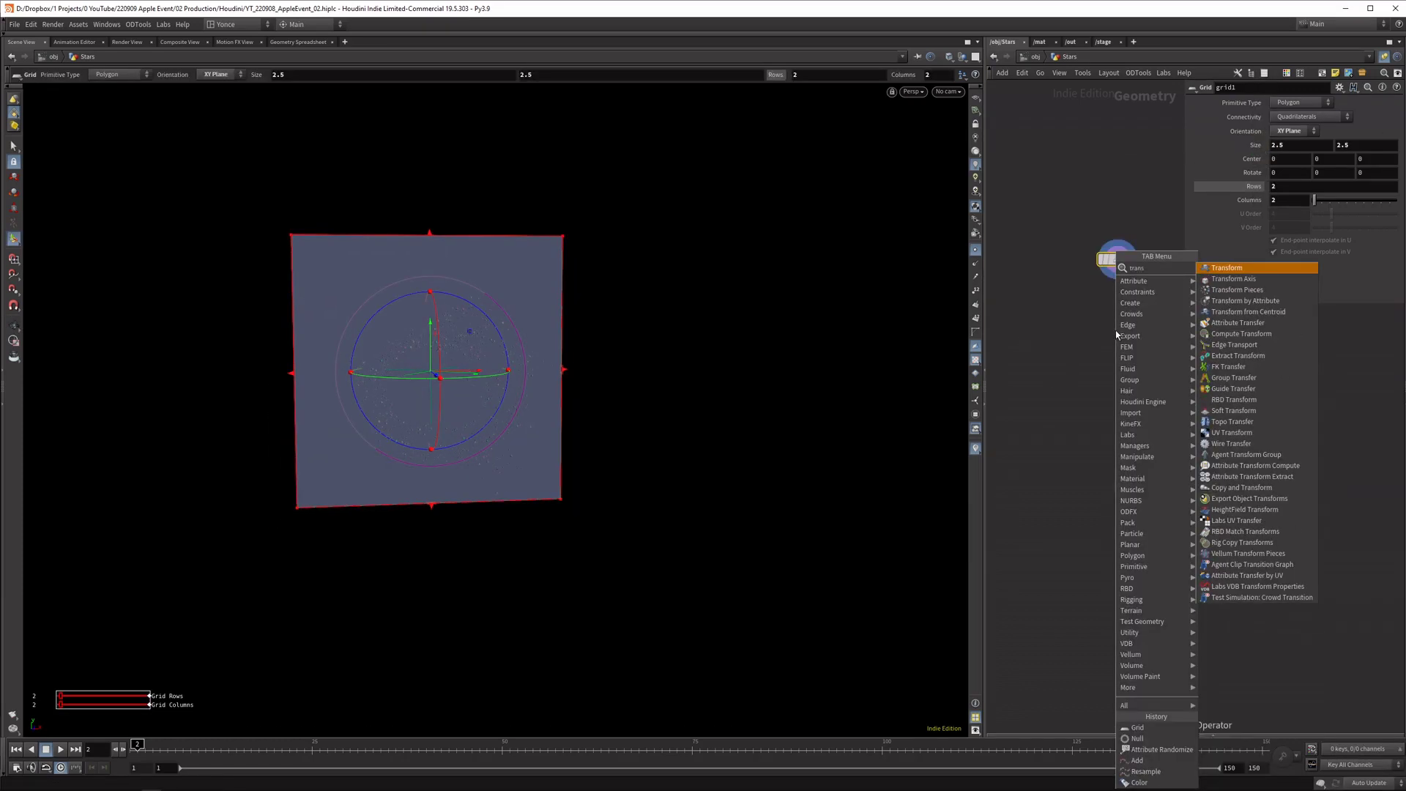
key(Return)
key(Return)
drag(1150, 335, 1108, 307)
key(Tab)
text(mirro)
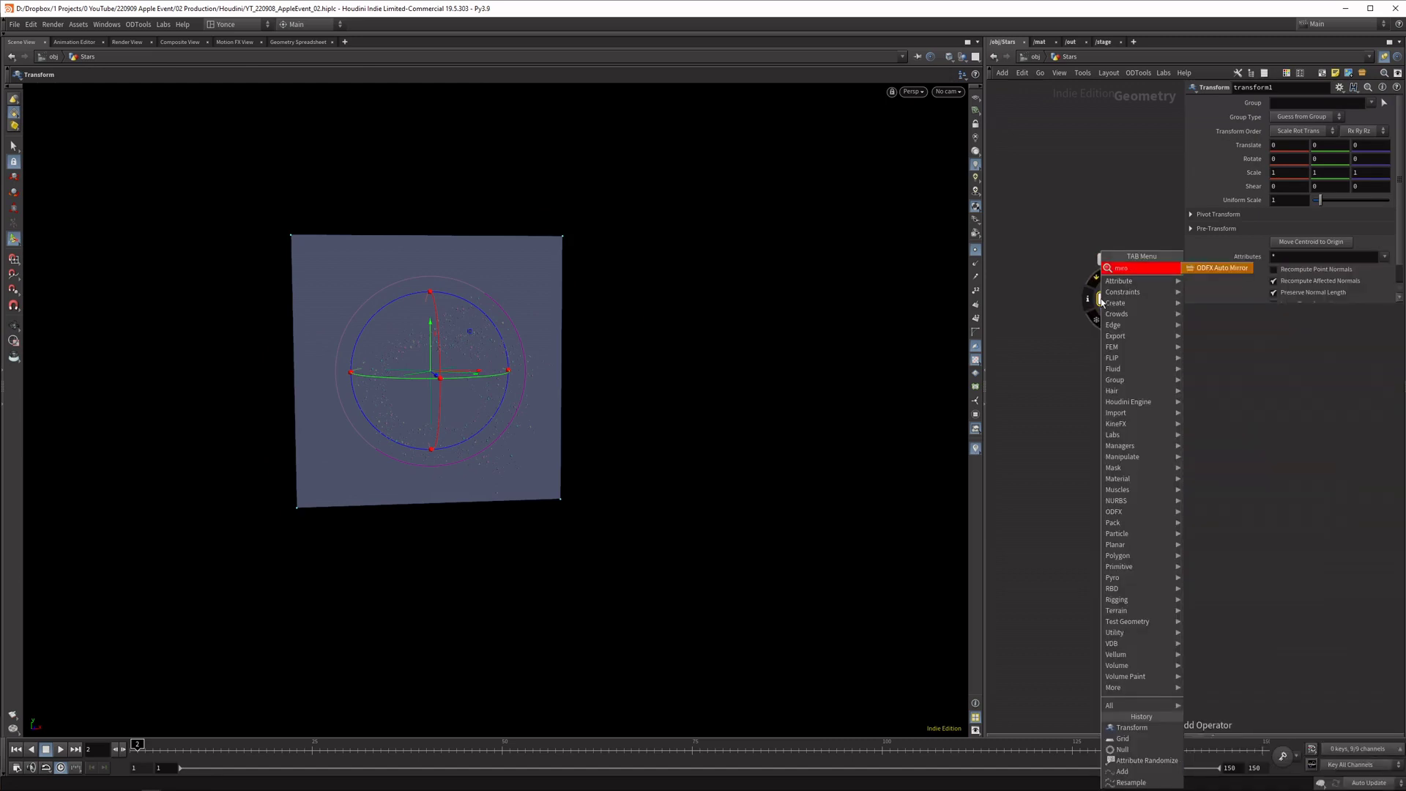
text(r)
key(Return)
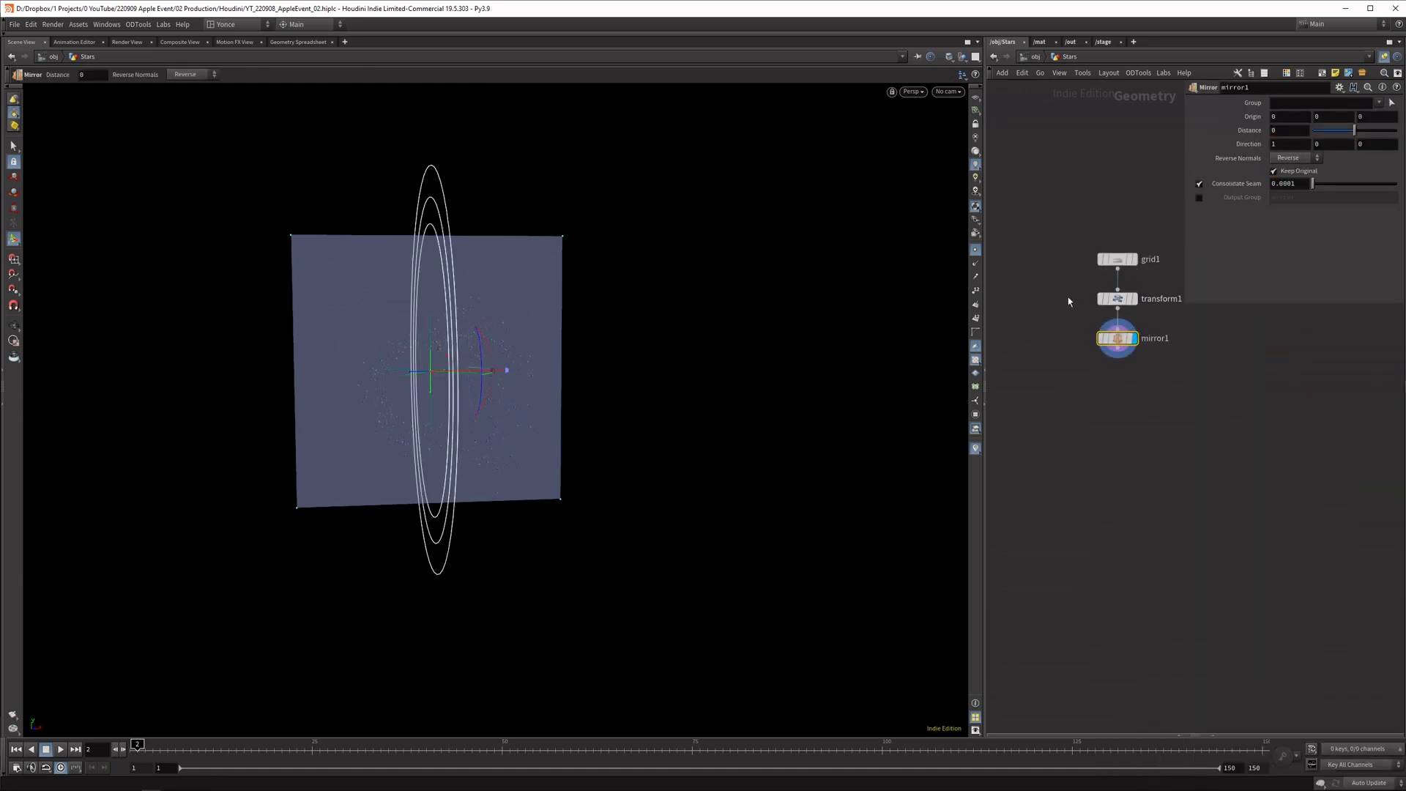
Set transform1's Translate X to -2.2 so the mirrored grids flank the logo, and save the scene
click(1117, 298)
middle_drag(1291, 145, 1179, 158)
alt+drag(493, 453, 480, 380)
key(ctrl+s)
right_drag(480, 380, 404, 189)
drag(404, 190, 408, 392)
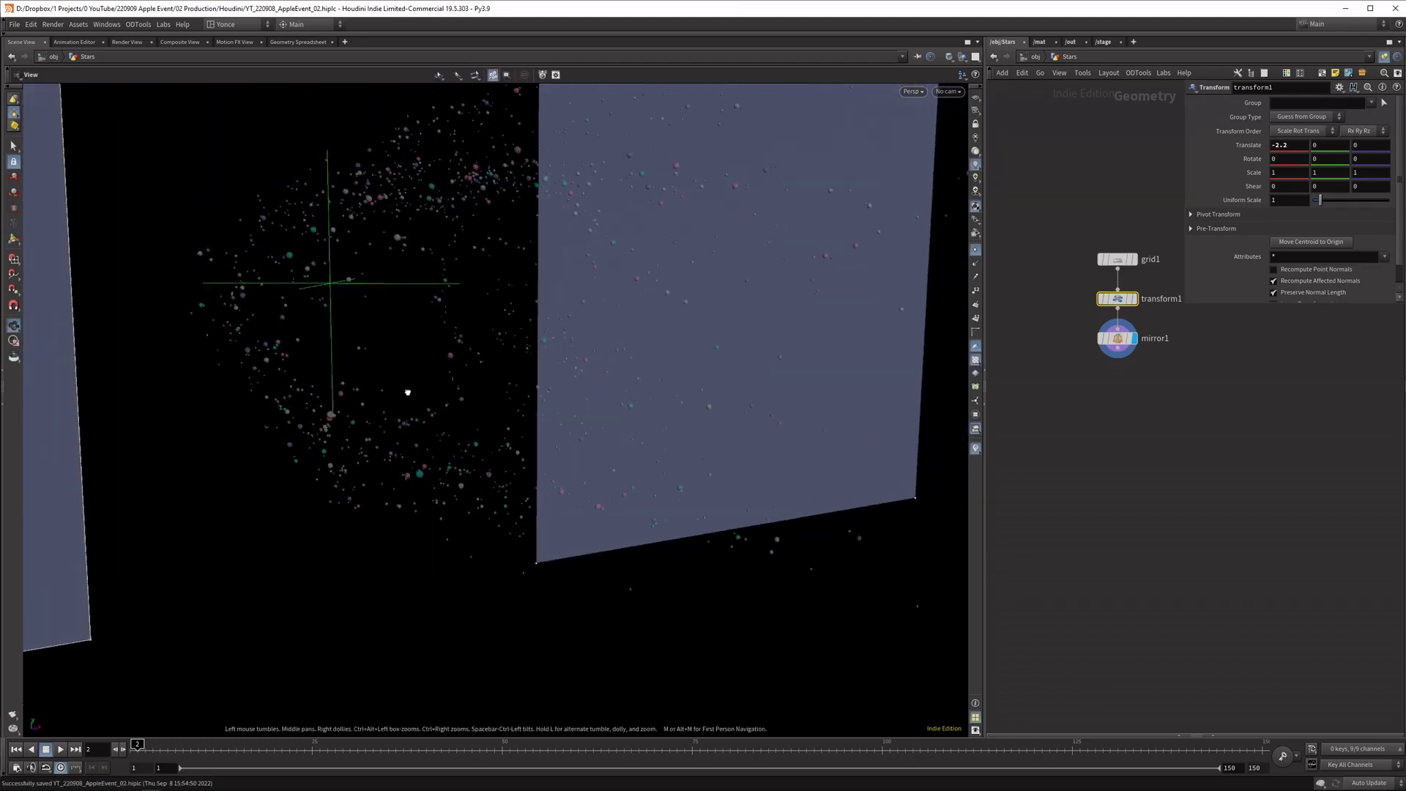
alt+right_drag(407, 393, 376, 558)
alt+drag(376, 559, 440, 427)
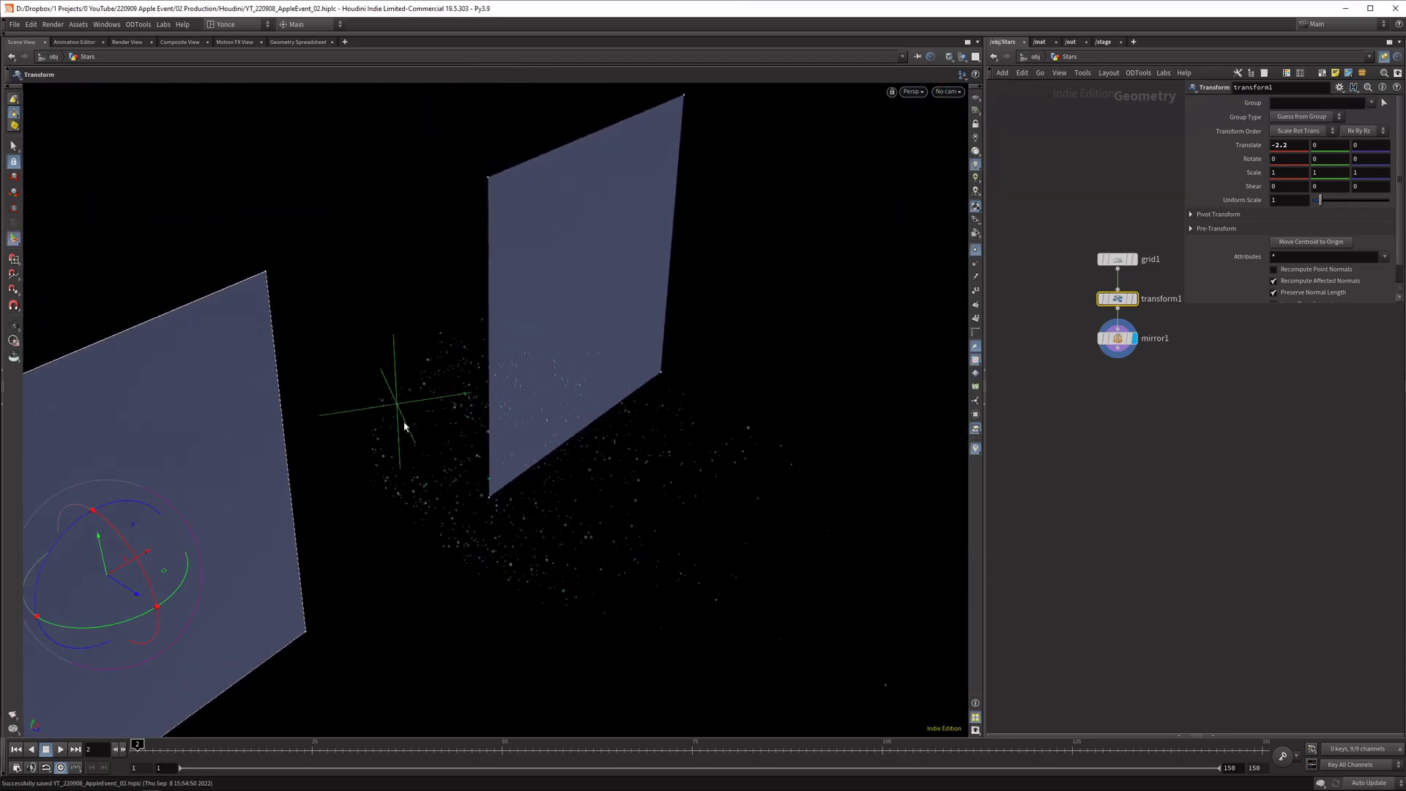
drag(365, 394, 442, 405)
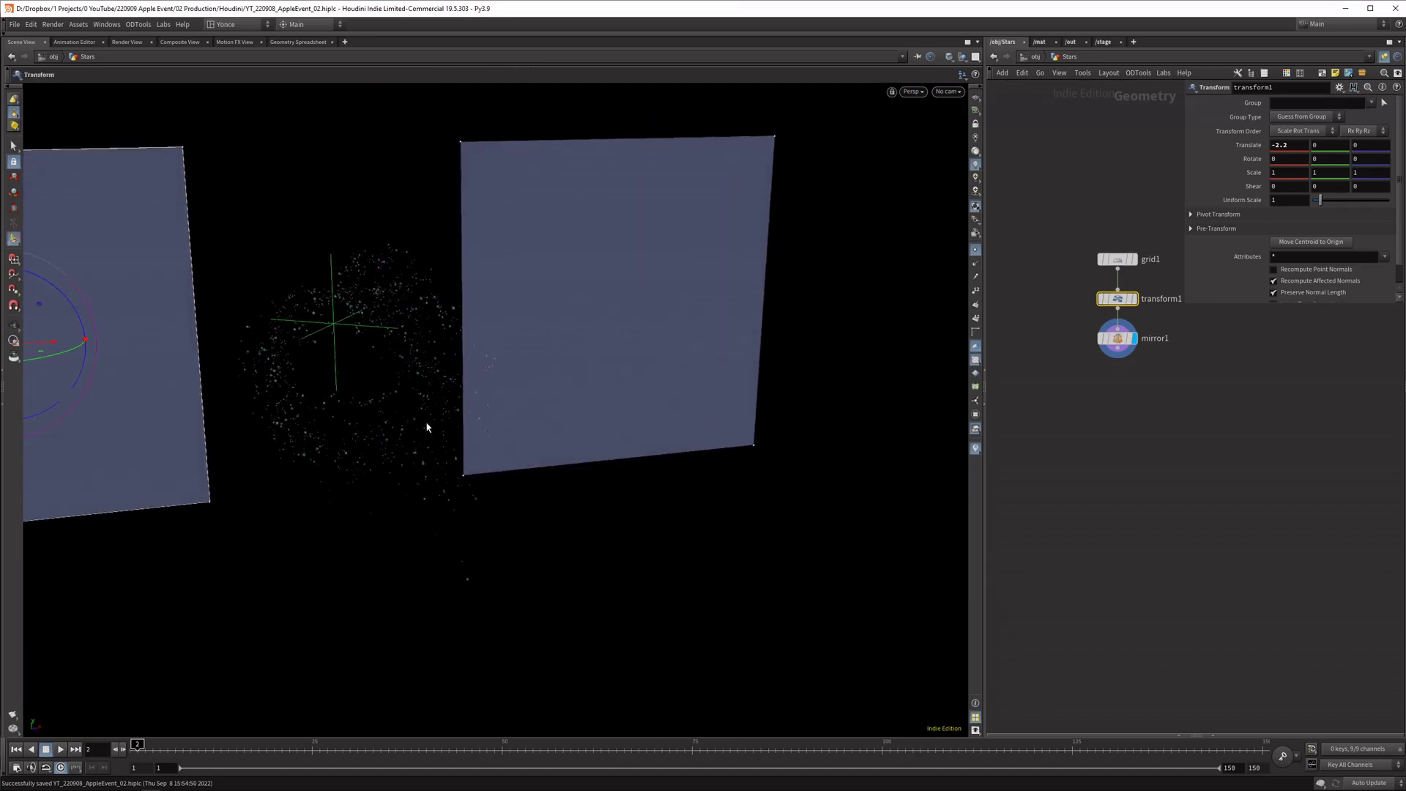
alt+middle_drag(429, 407, 650, 430)
scroll(652, 431, down, 2)
Append a Scatter node after mirror1 to fill both grids with points
key(Tab)
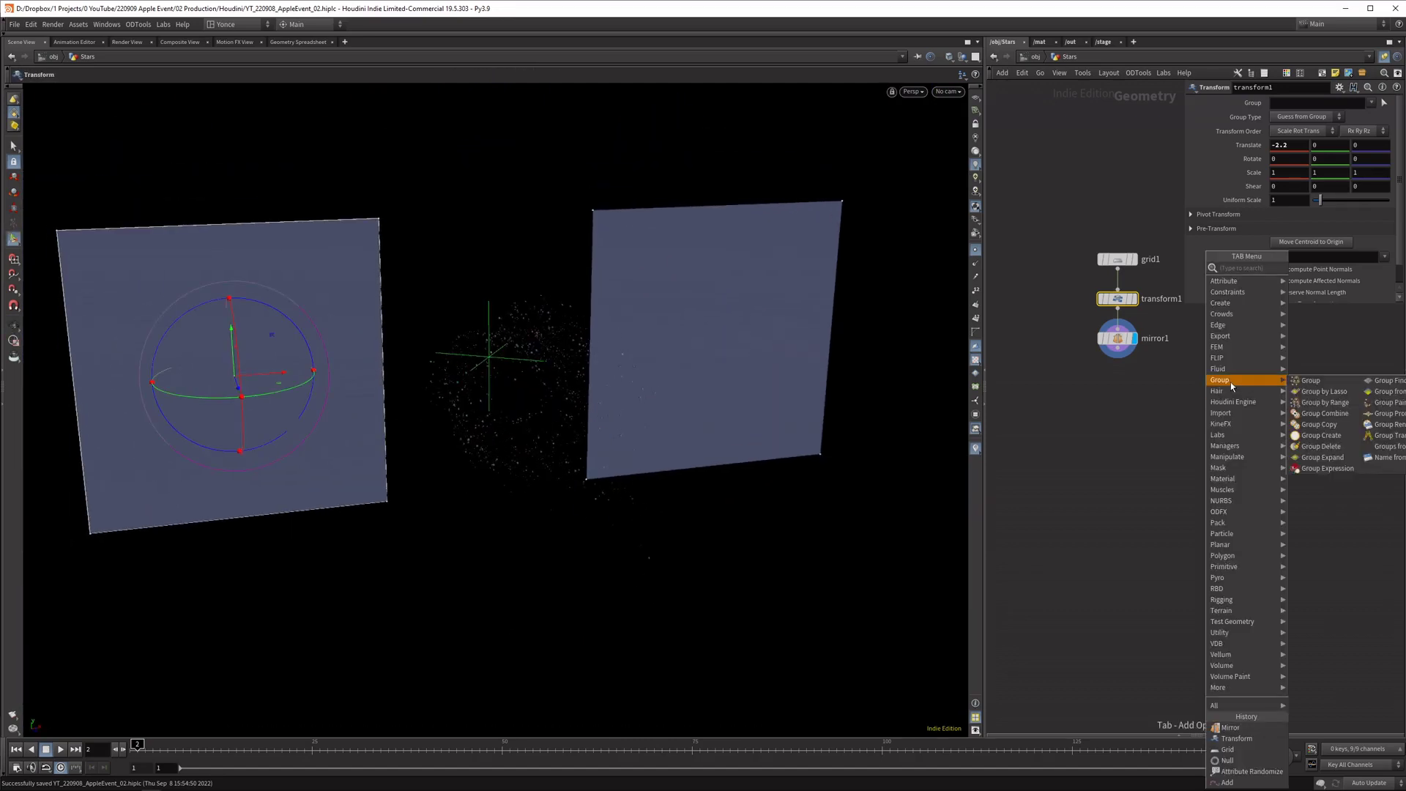
key(Escape)
click(1080, 339)
key(Tab)
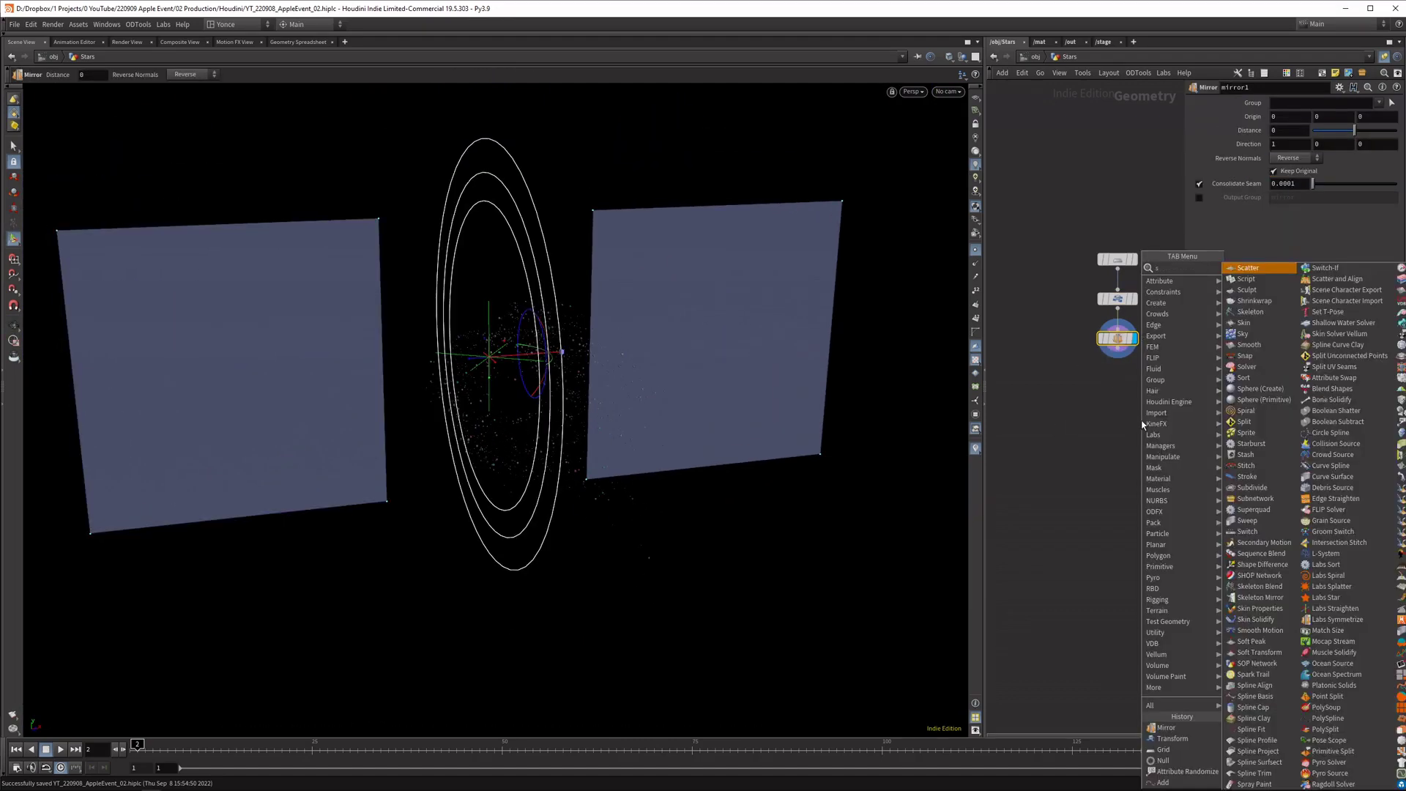
key(Escape)
key(Return)
key(Tab)
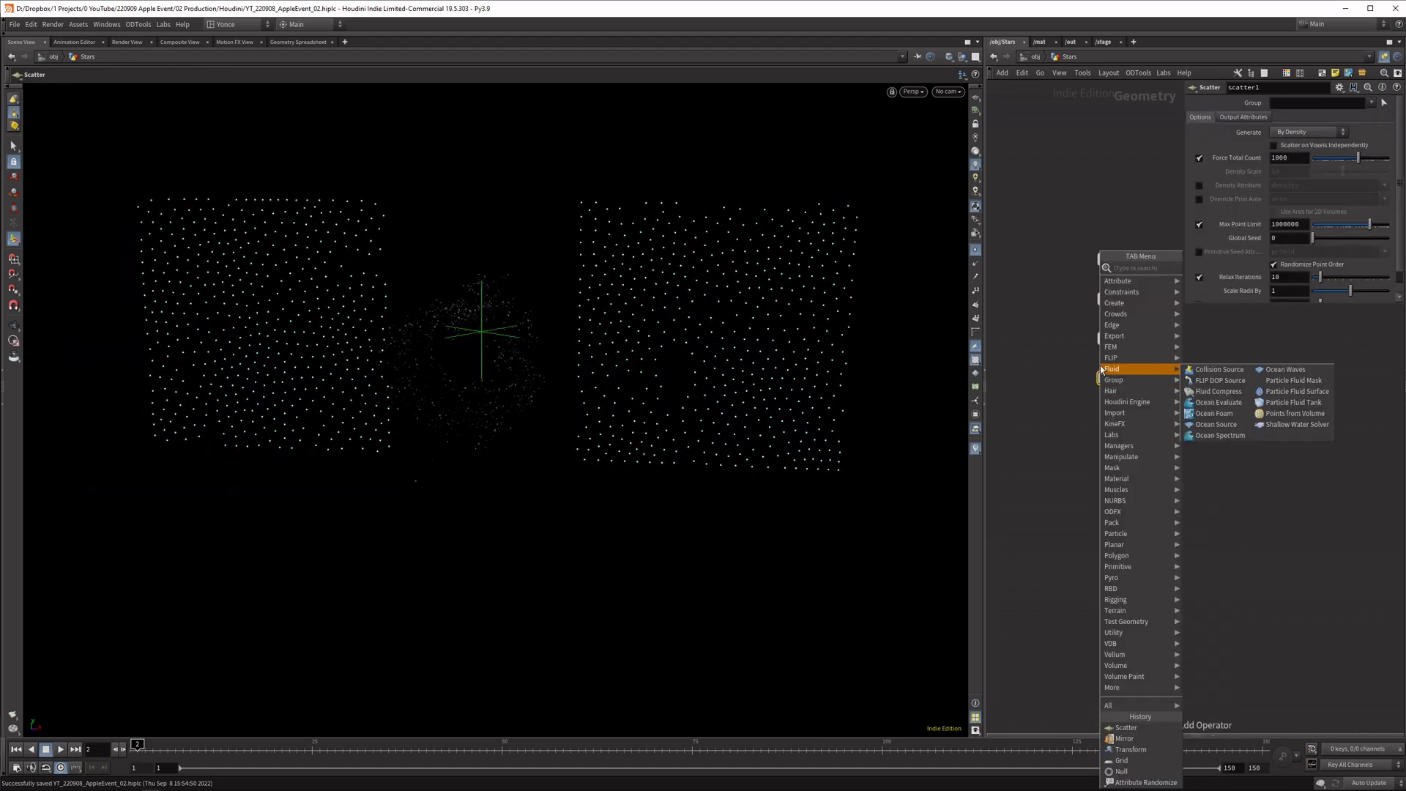
key(Escape)
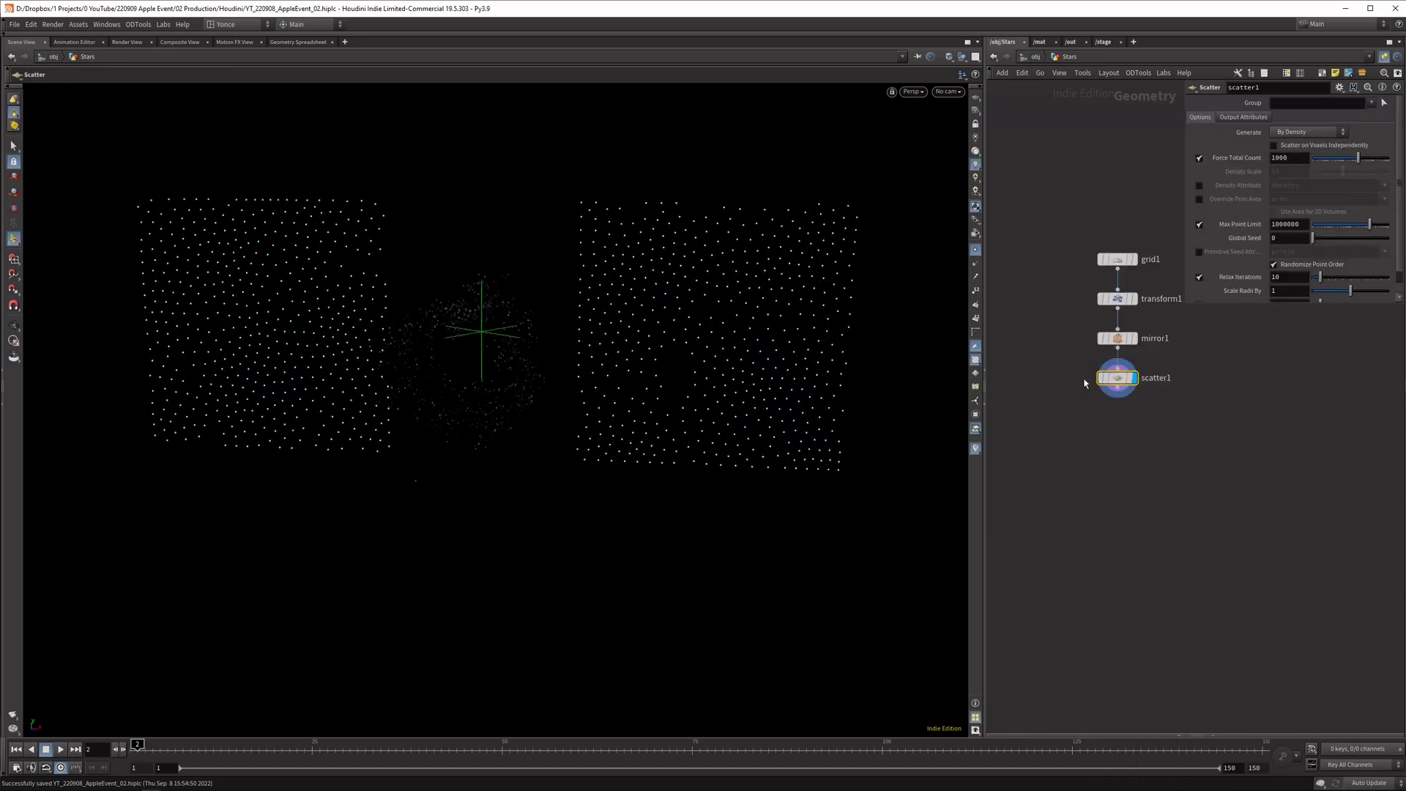
Append an Attribute Randomize after scatter1, with Attribute Name P and Operation Add Value
key(Tab)
text(a ran)
key(Return)
click(1102, 396)
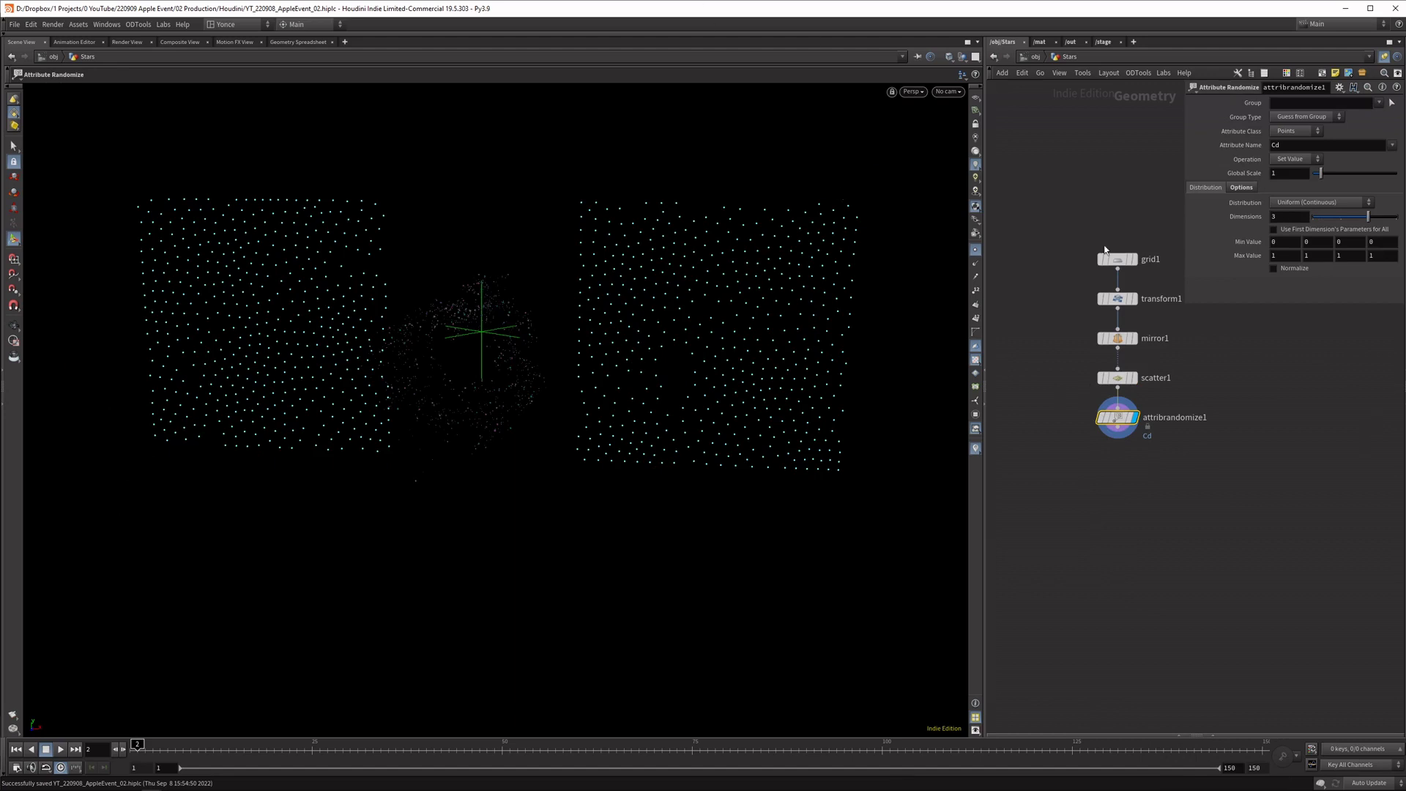
key(Return)
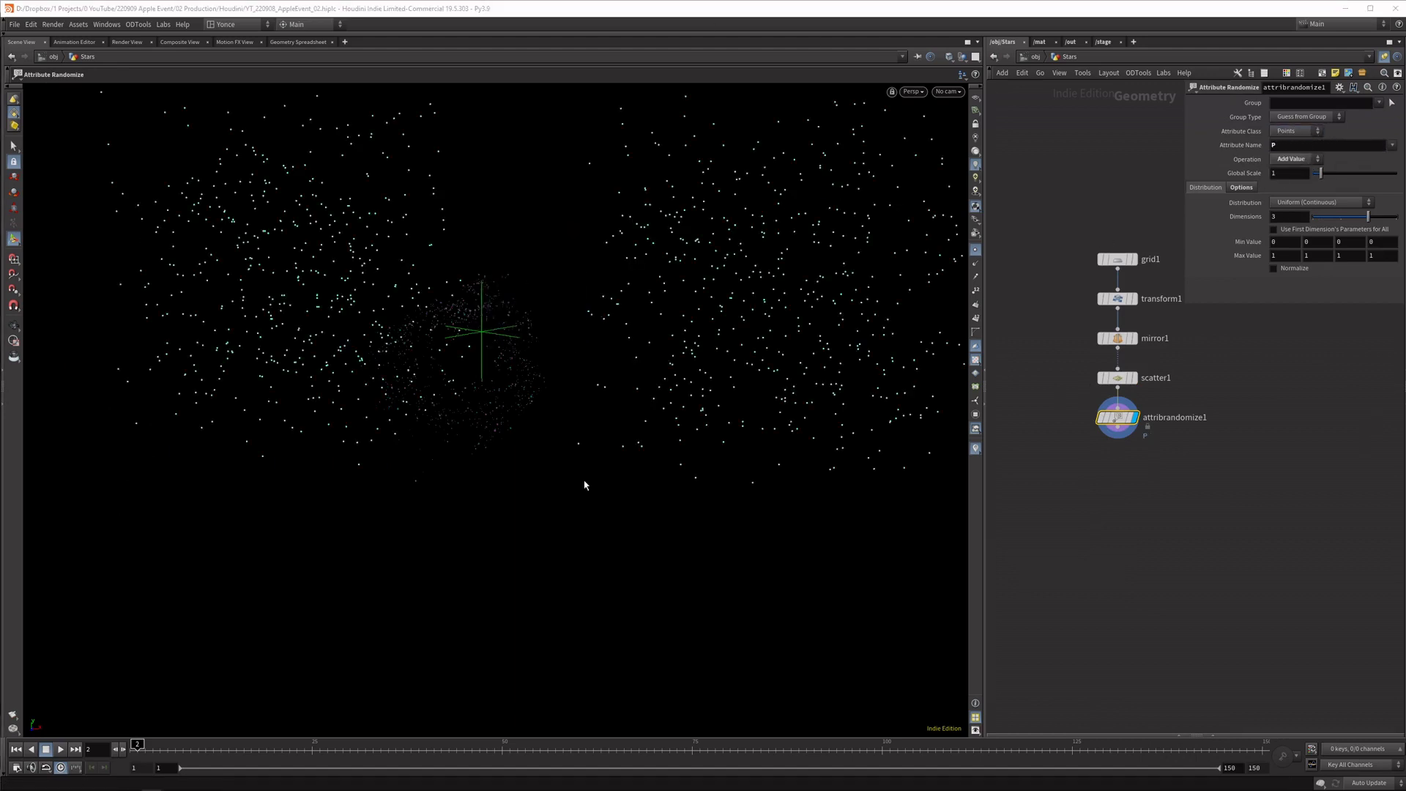
Set the third component of attribrandomize1's Max Value to 2.3 to spread the points in depth
alt+drag(584, 483, 688, 344)
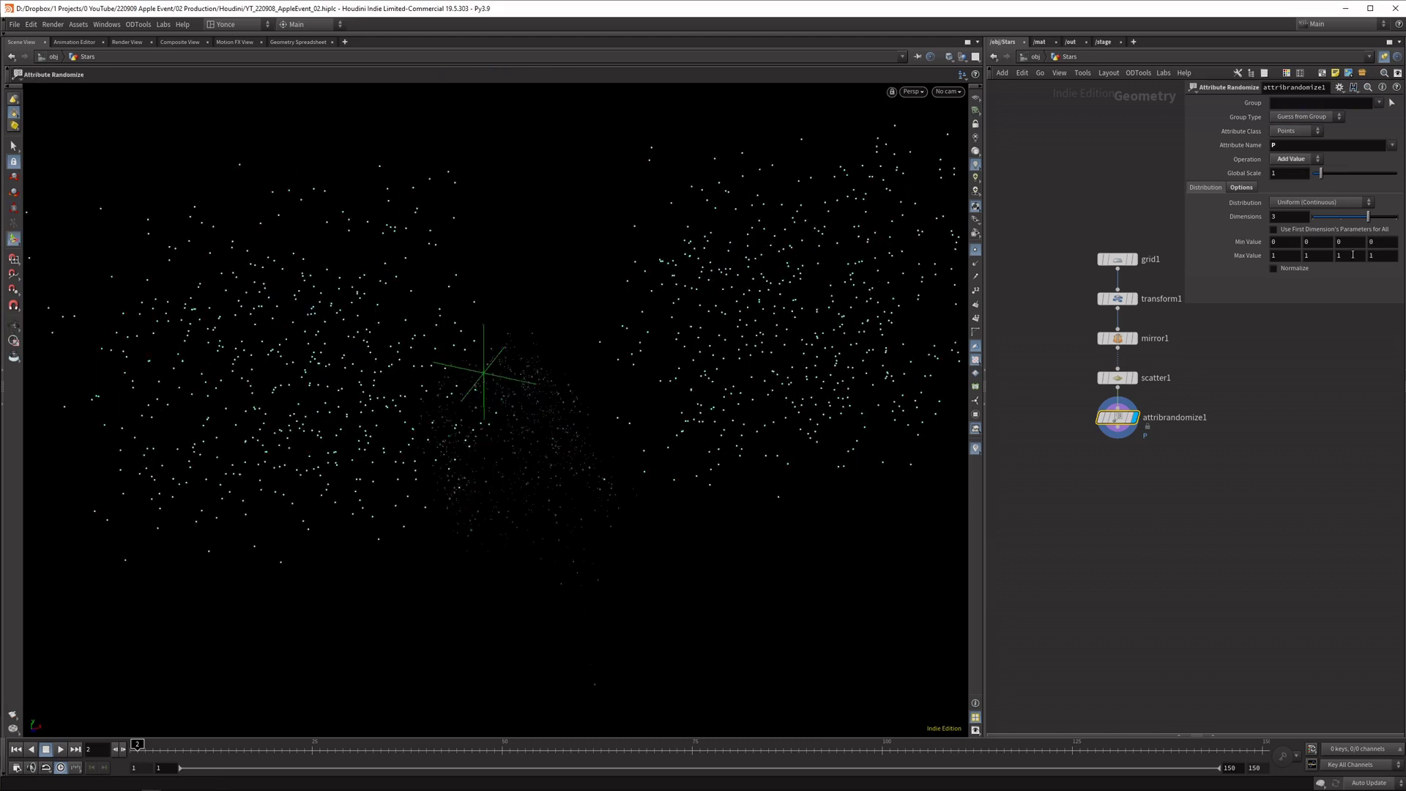
middle_drag(1353, 255, 783, 466)
alt+drag(608, 557, 563, 506)
Try moving transform1 farther from the logo along X, and undo the change
click(1117, 298)
mouse_move(1300, 145)
middle_down()
mouse_move(1267, 145)
mouse_move(1300, 146)
middle_up()
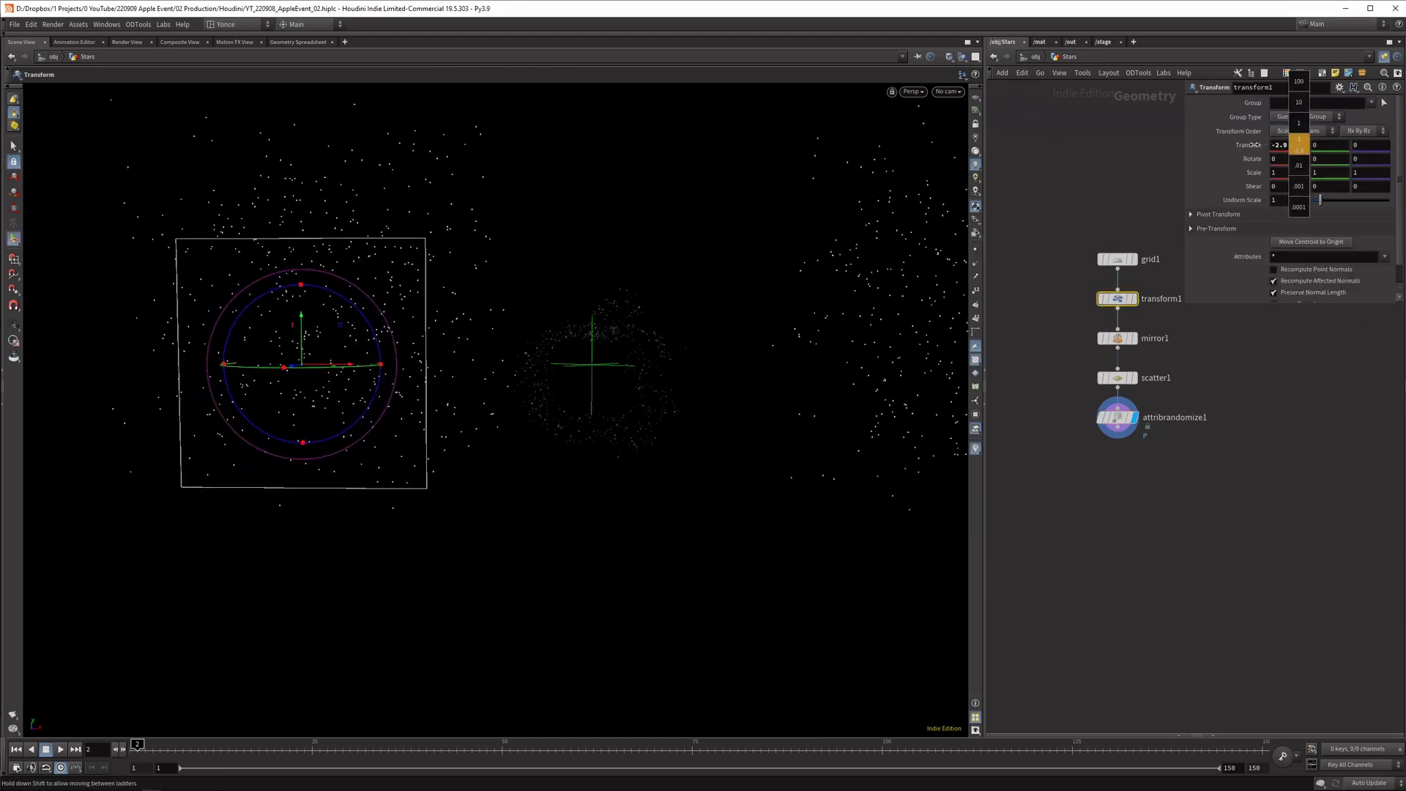
key(ctrl+z)
Append a Transform after attribrandomize1 and set its Translate X to -0.6
click(1118, 418)
key(Tab)
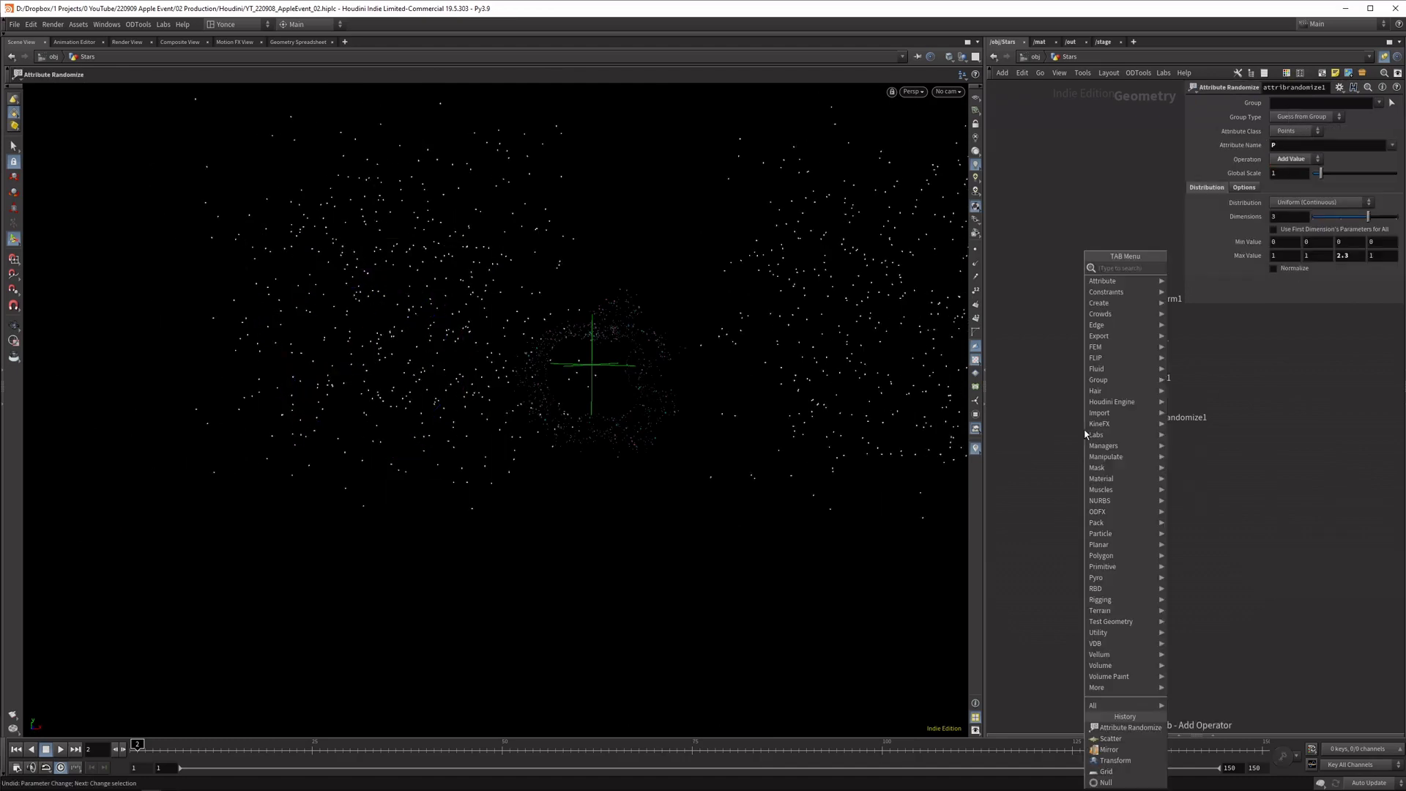
text(tram)
key(Return)
alt+drag(659, 349, 631, 372)
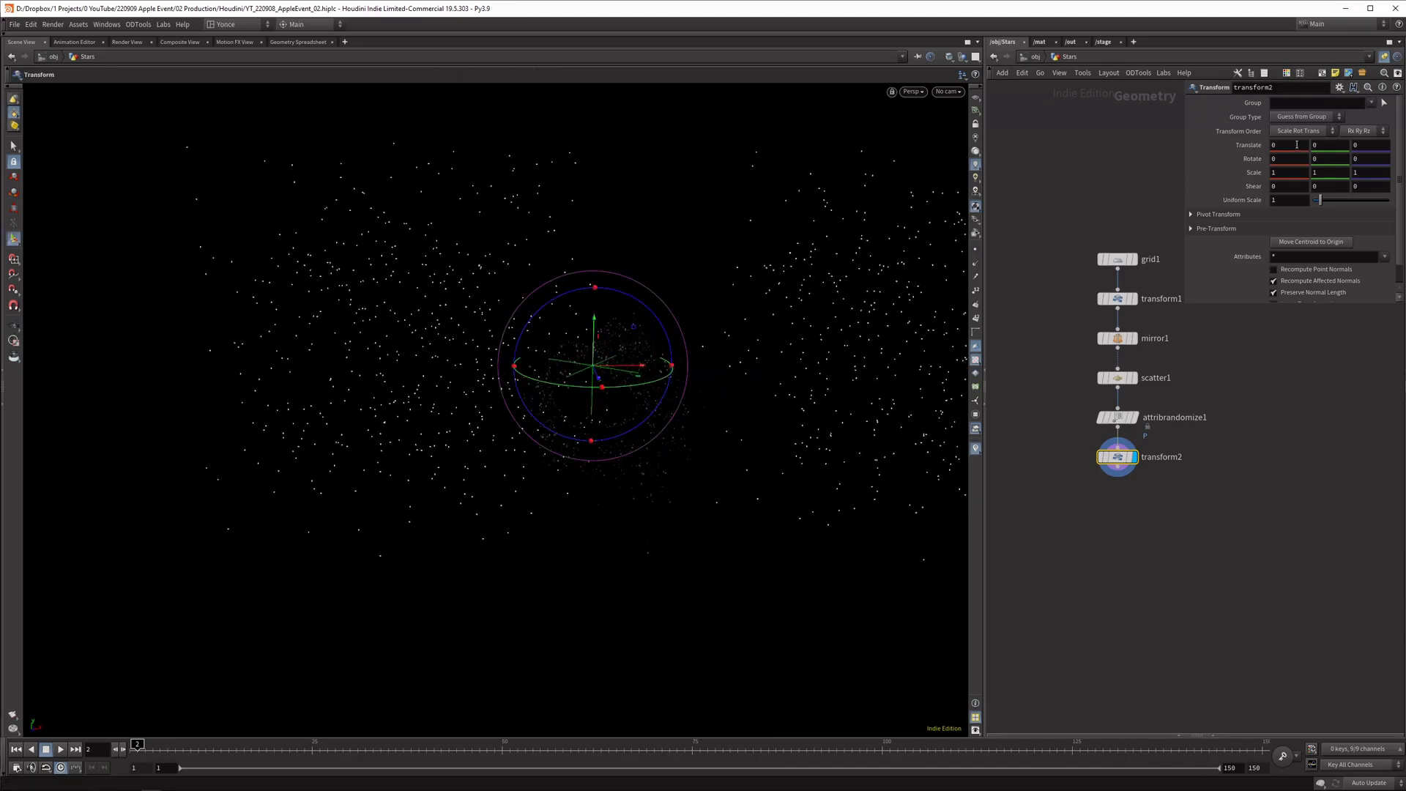
middle_drag(1296, 144, 1273, 170)
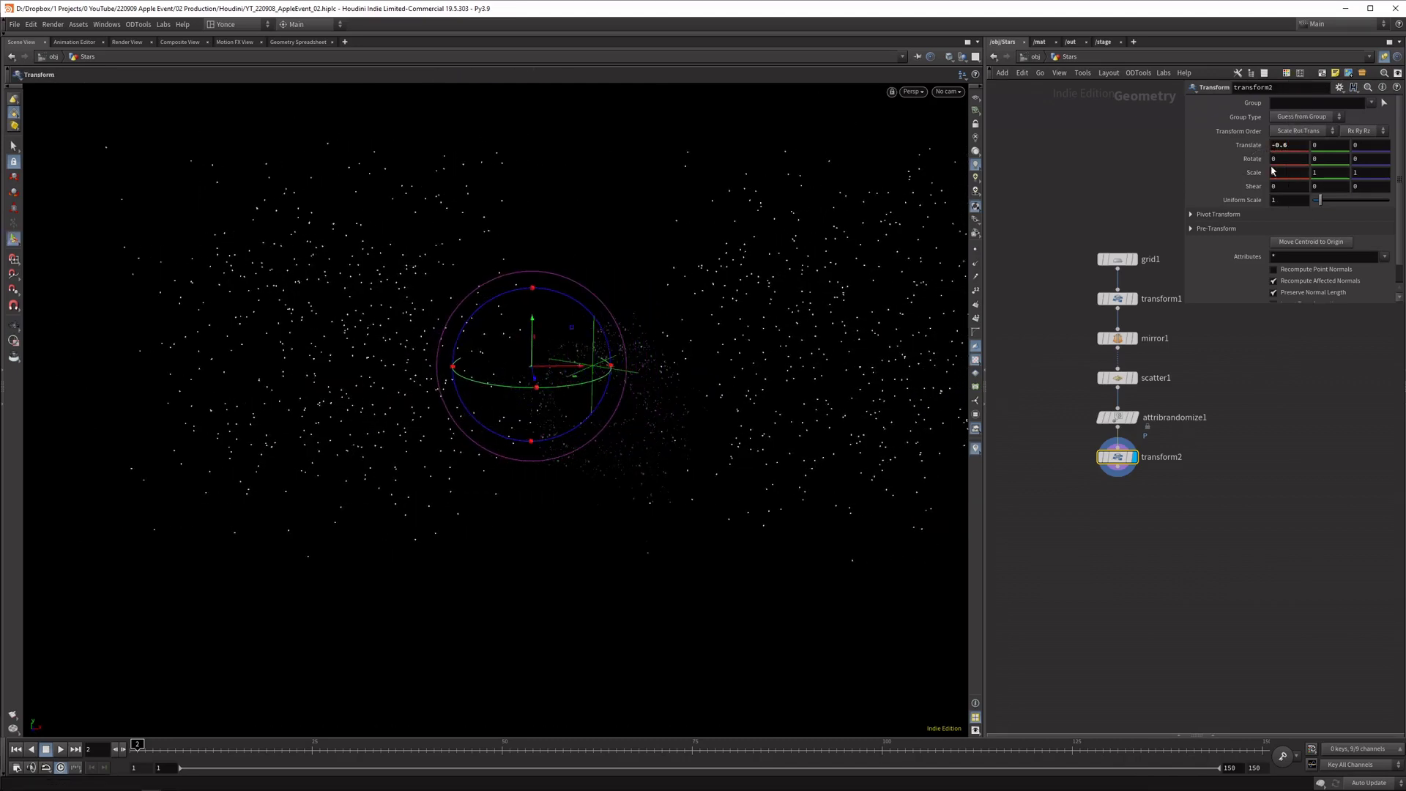
Set transform2's Translate to -0.5 in X and about -0.78 in Y, and view the stars through cam1 at frame 1
alt+drag(542, 489, 528, 458)
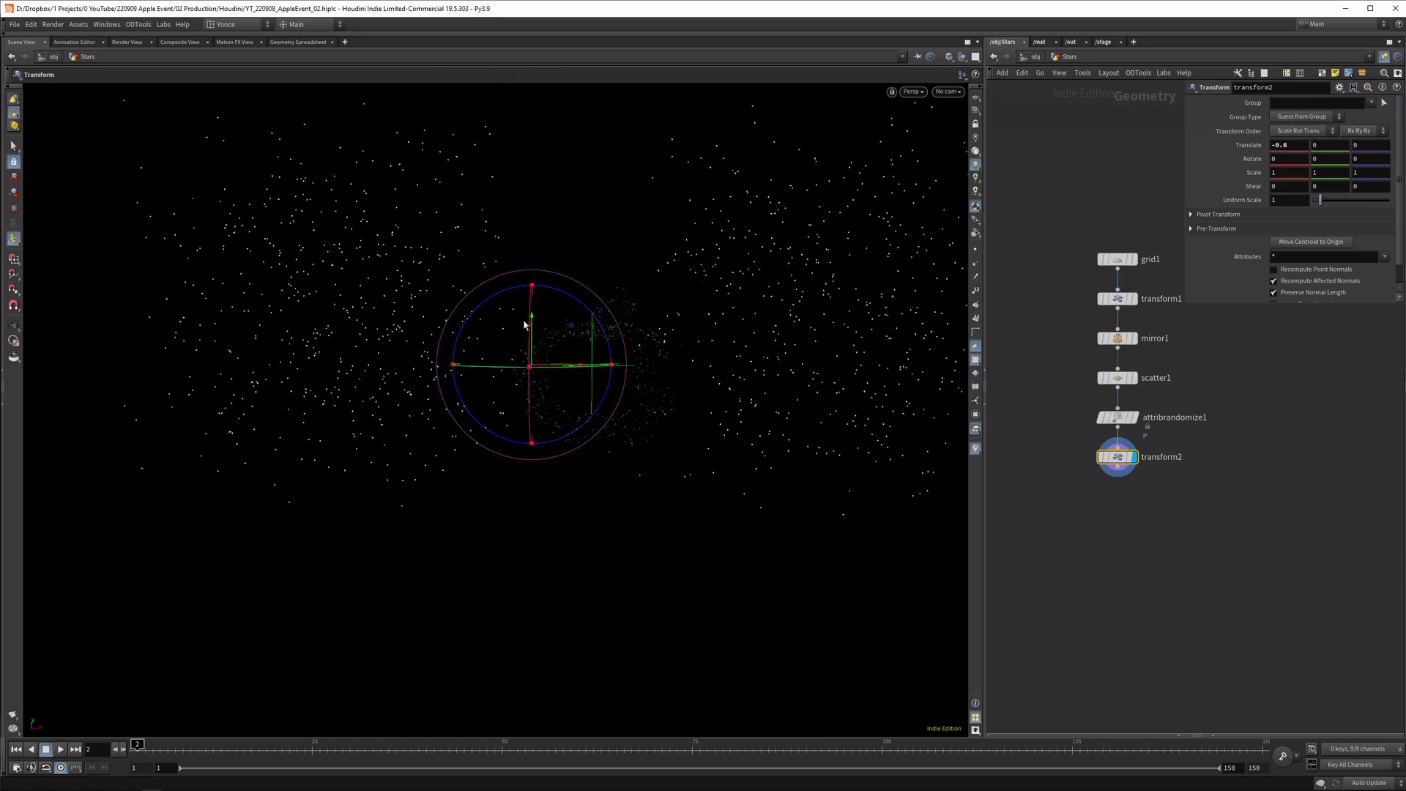
mouse_move(1332, 146)
middle_down()
mouse_move(1355, 148)
mouse_move(1332, 167)
middle_up()
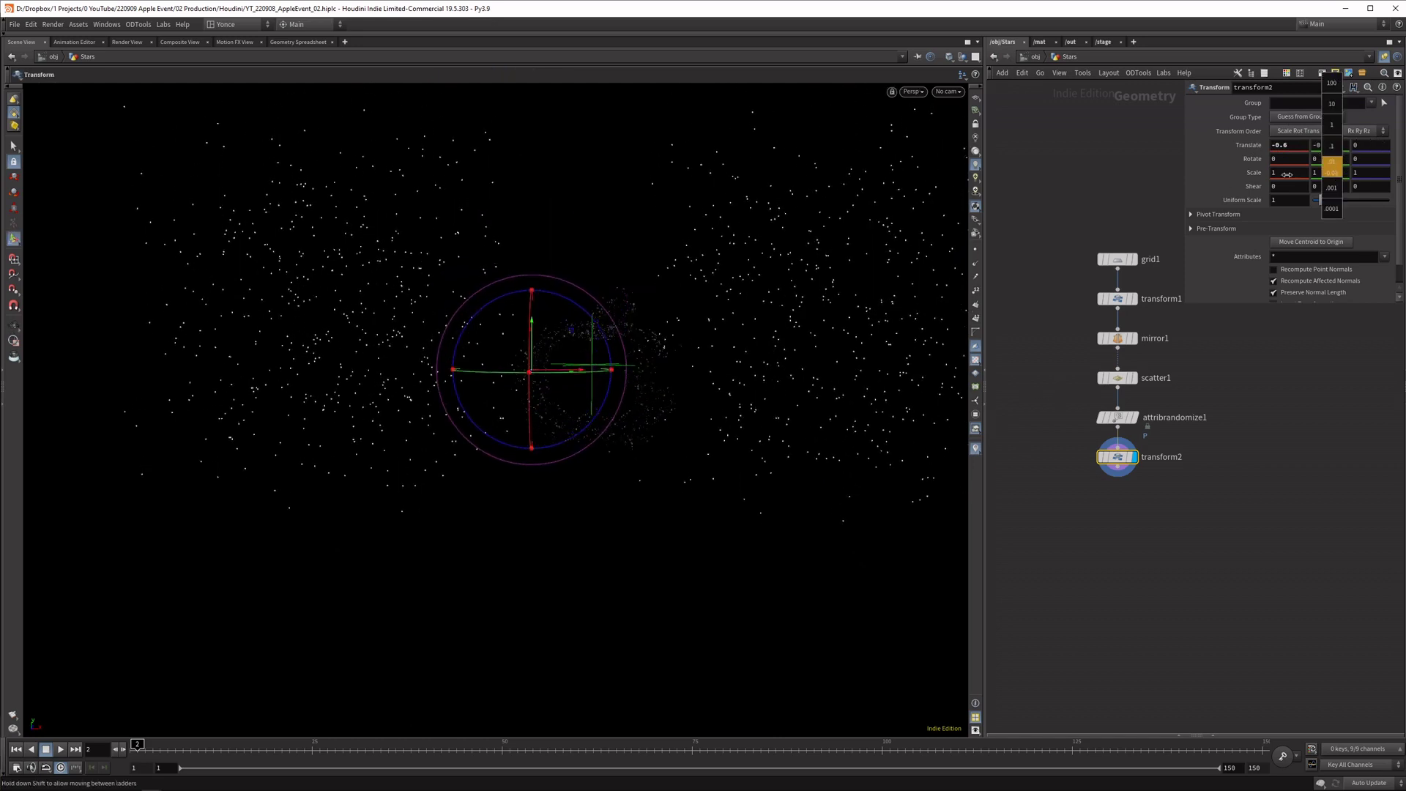
click(948, 92)
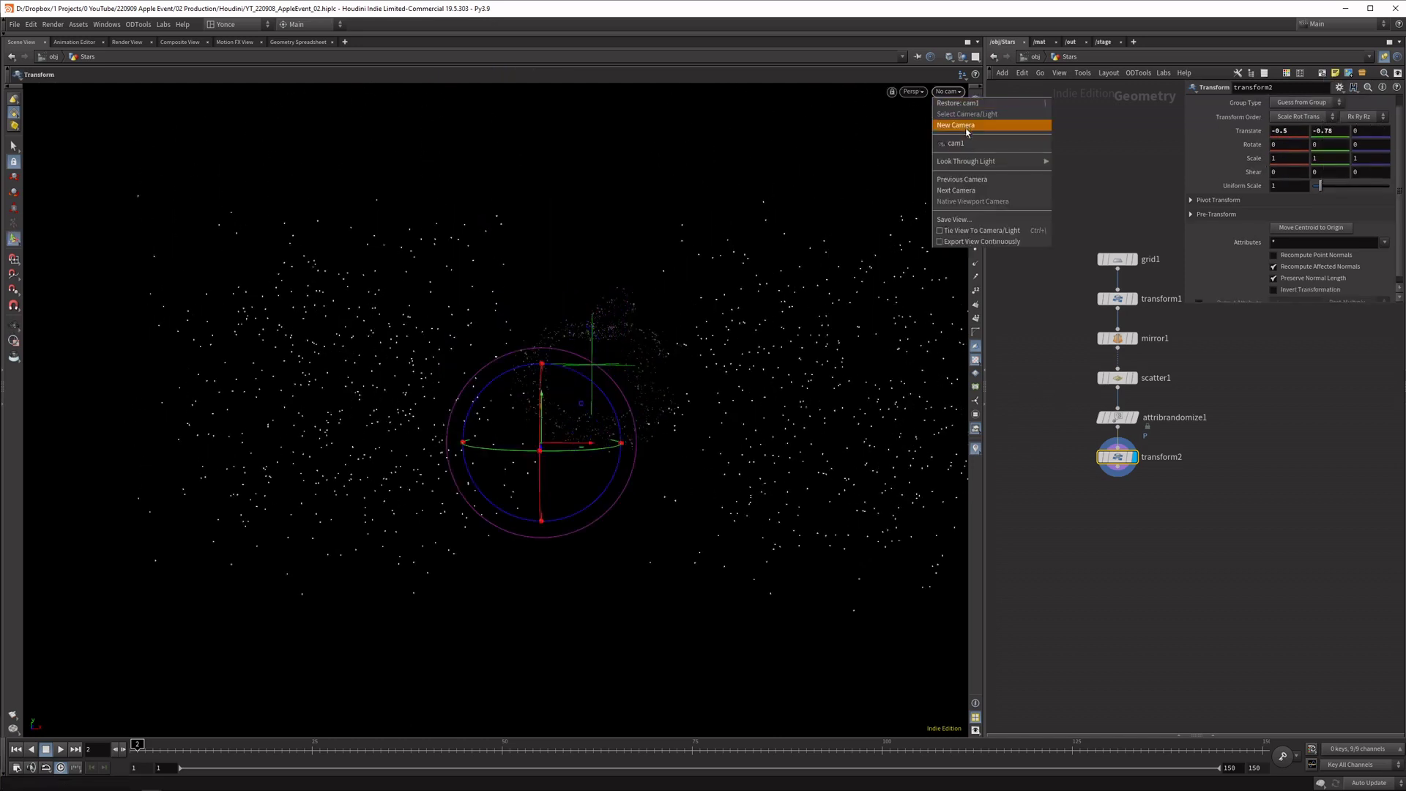
click(956, 144)
drag(137, 747, 2, 719)
Copy attribrandomize2, attribrandomize3, color1, sphere1 and copytopoints1 from the Logo network
middle_drag(1179, 610, 1170, 529)
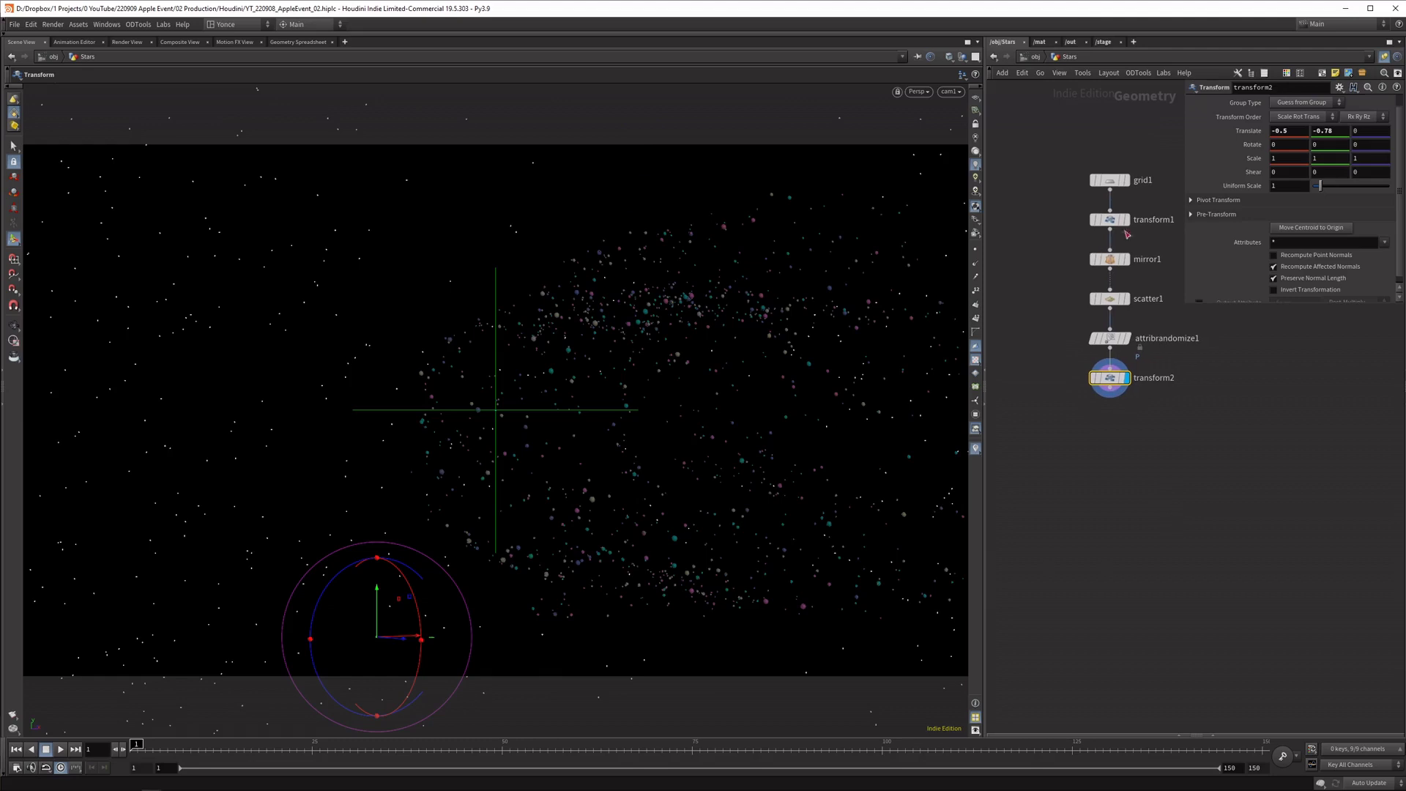
click(1032, 56)
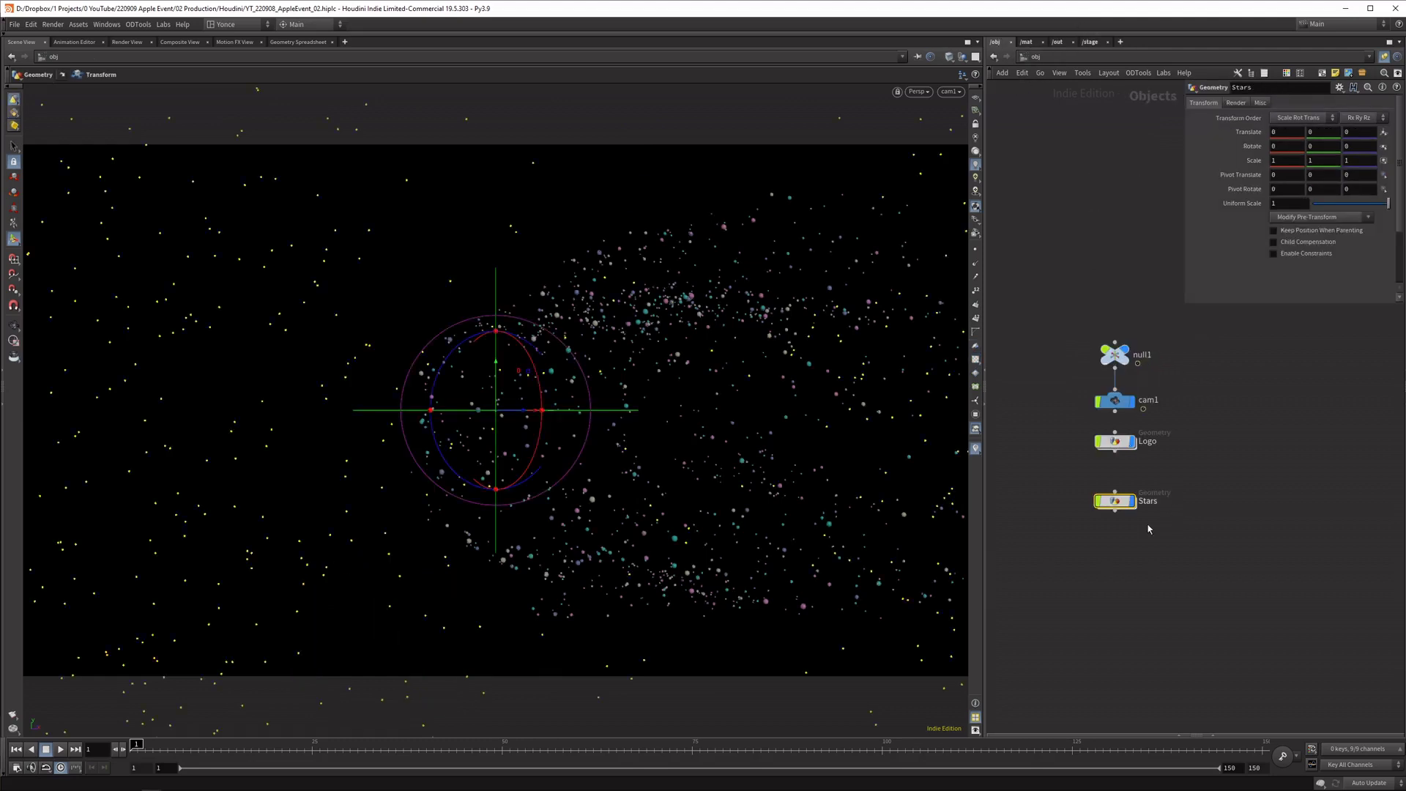
double_click(1113, 442)
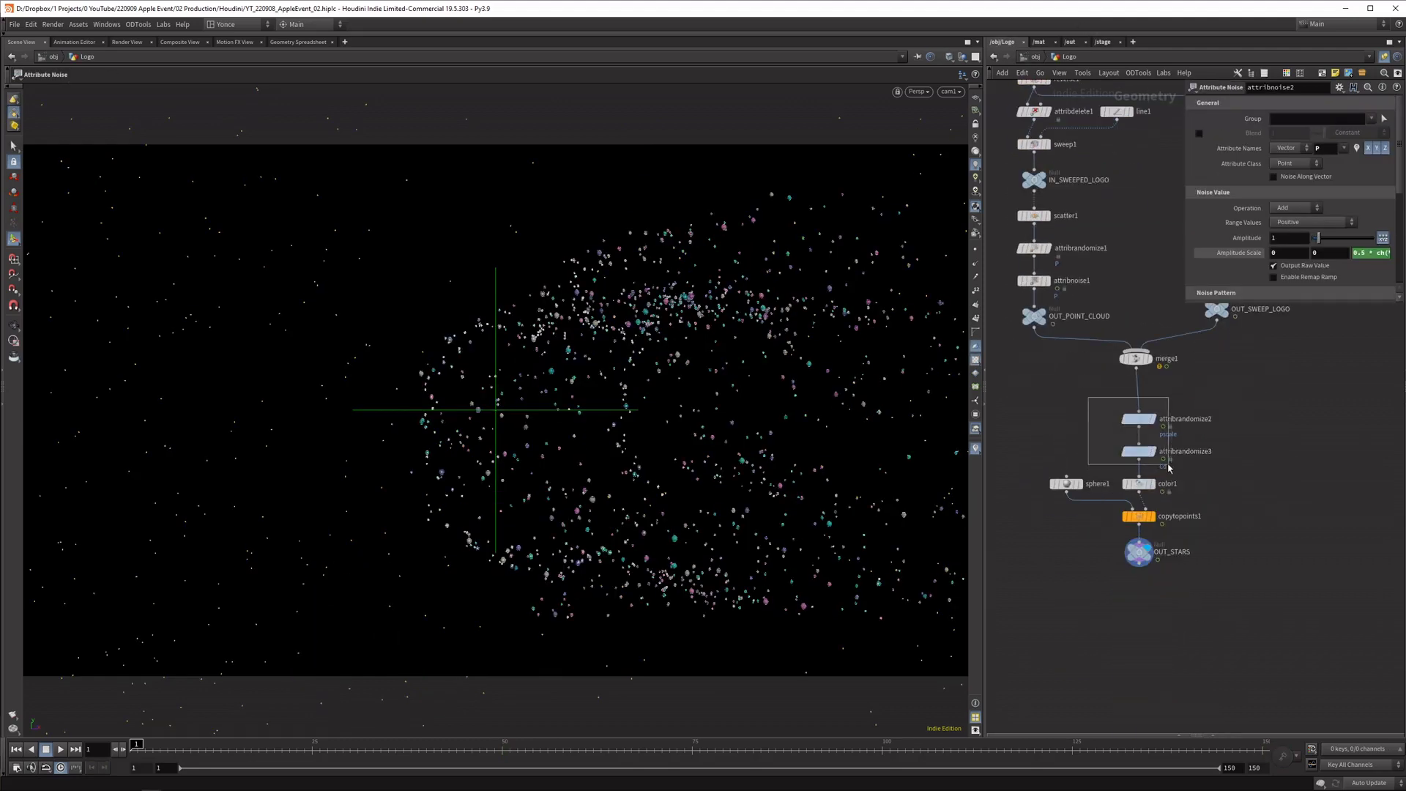
drag(1048, 428, 1184, 507)
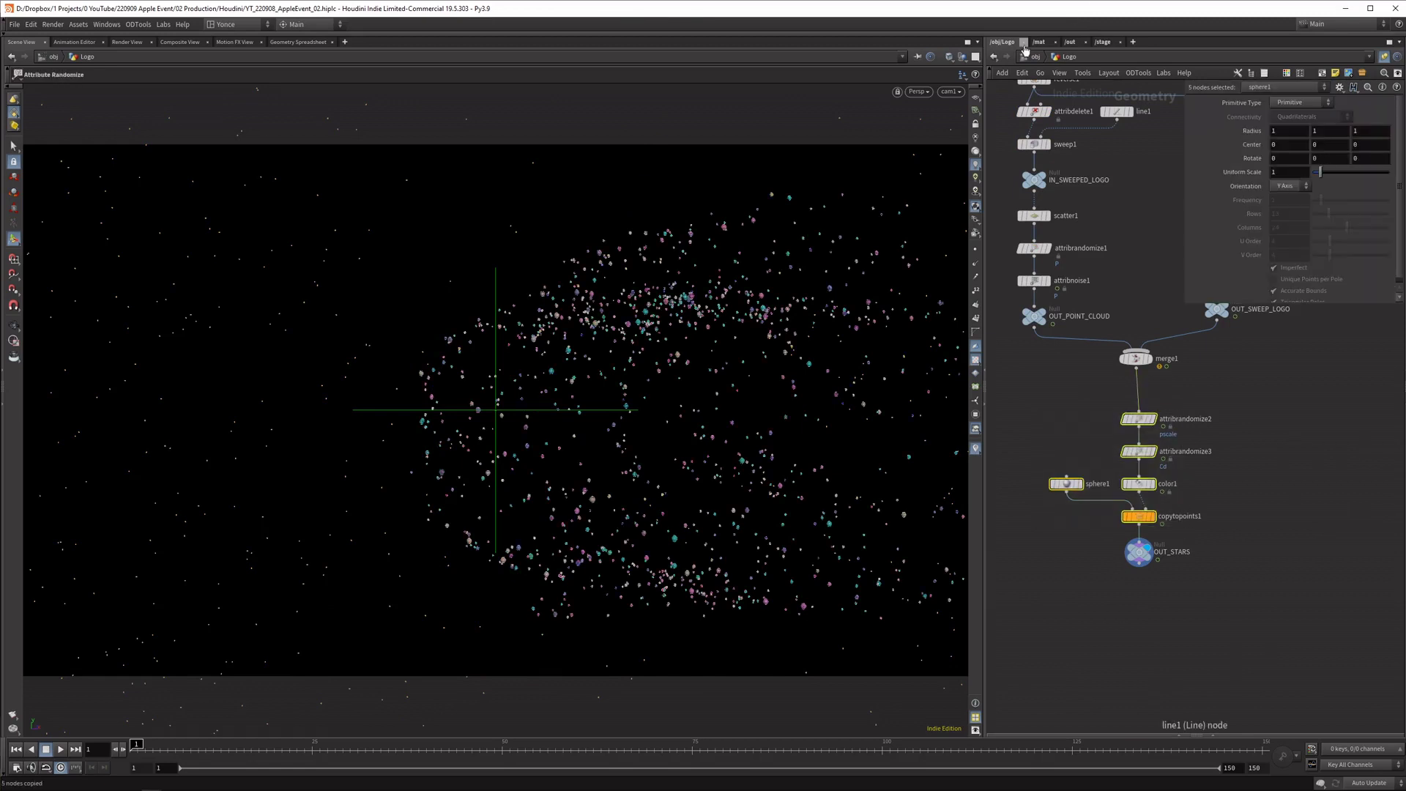
Paste the copied nodes into the Stars network after transform2, display copytopoints1, and arrange the chain with sphere1 beside color1
click(1033, 56)
click(1115, 503)
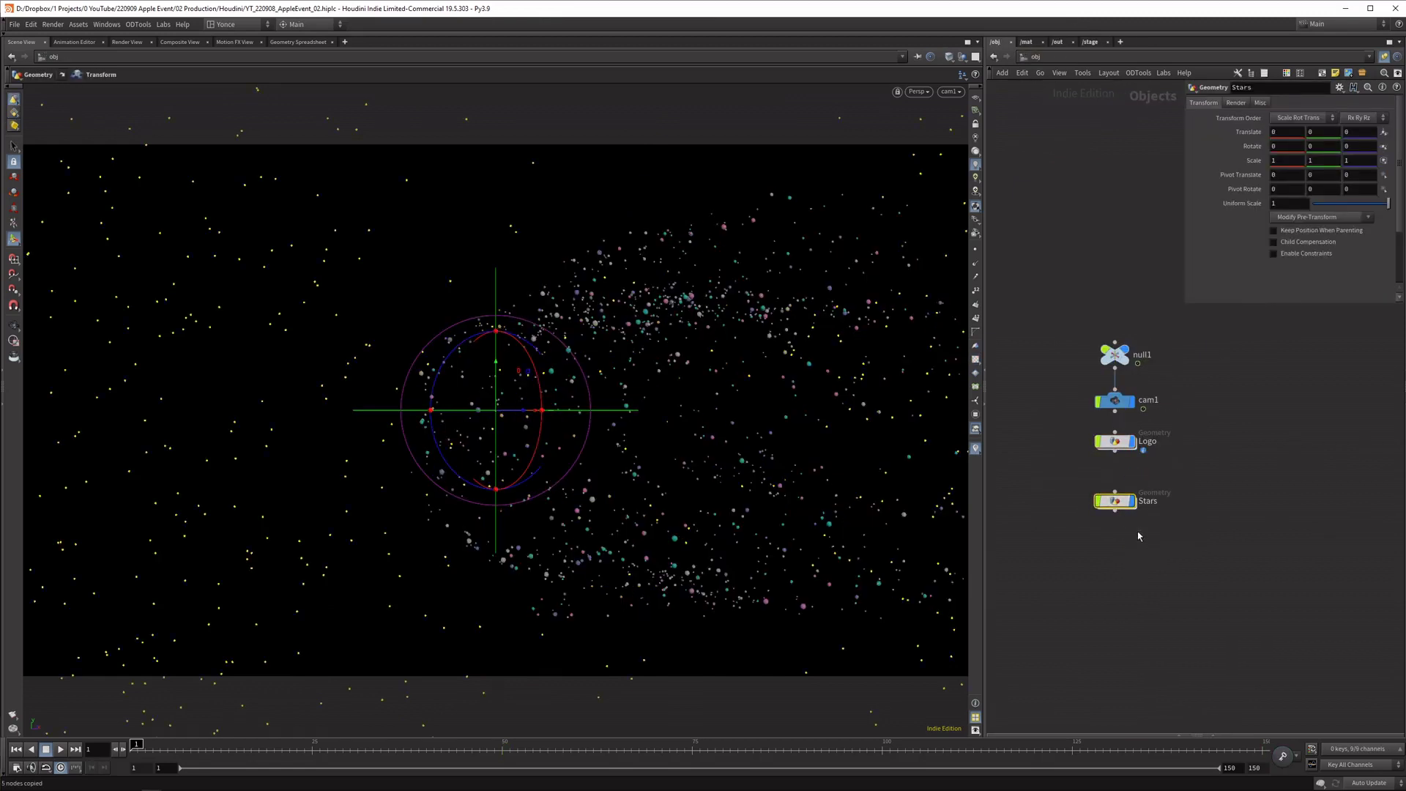
key(Return)
key(ctrl+v)
drag(1102, 189, 1172, 500)
key(l)
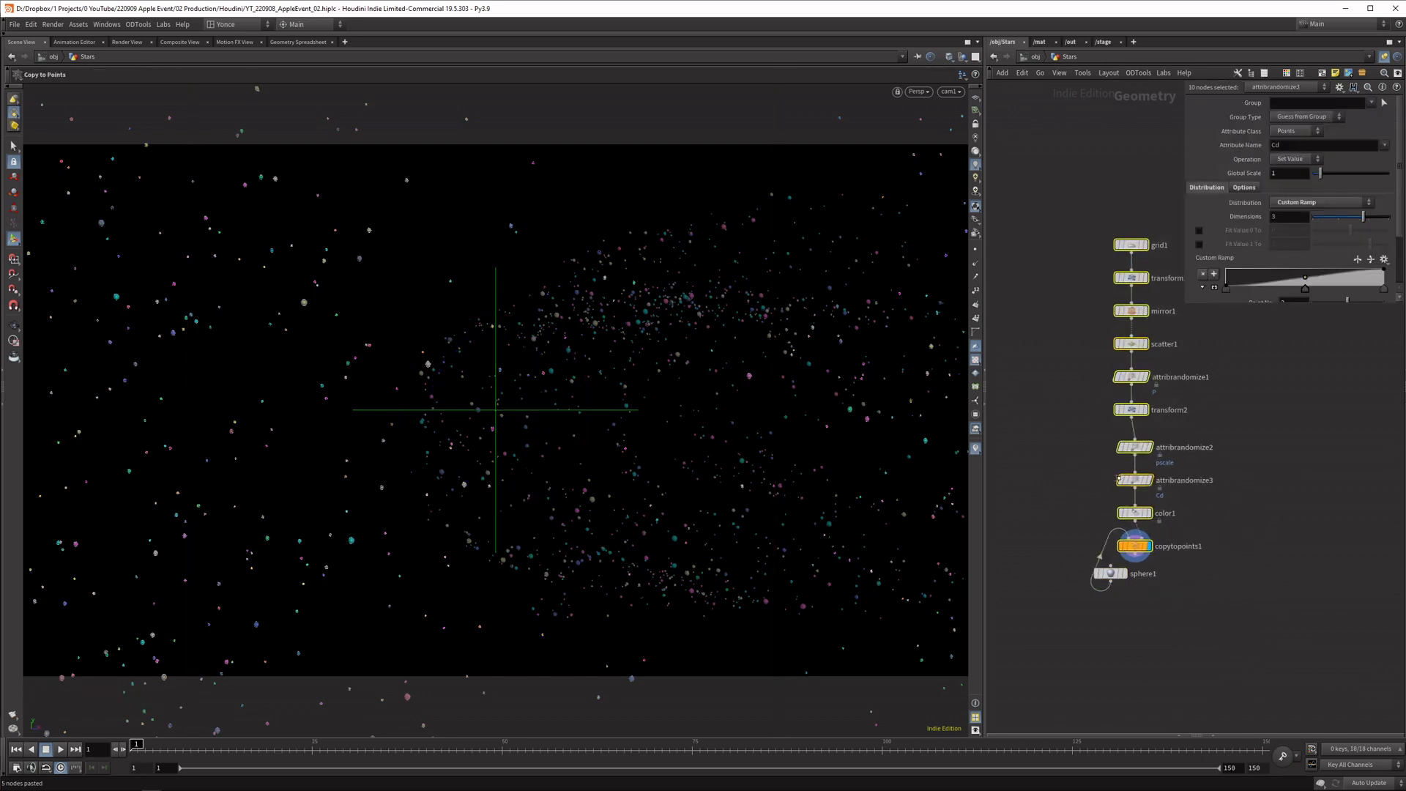
drag(1107, 576, 1049, 510)
click(1029, 542)
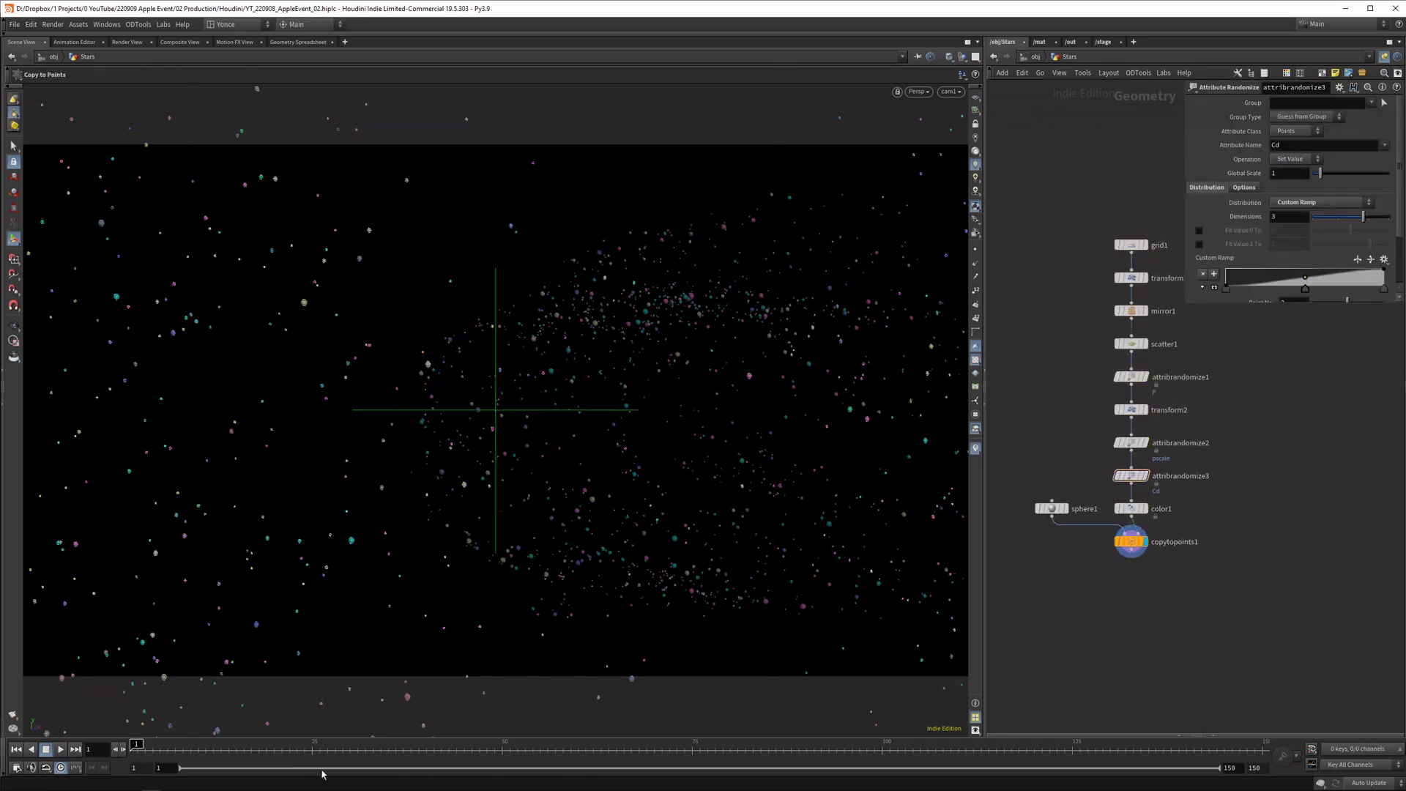
Scrub through the animation from cam1's view to check the coloured stars, and return to frame 1
drag(166, 744, 652, 738)
key(ctrl+Up)
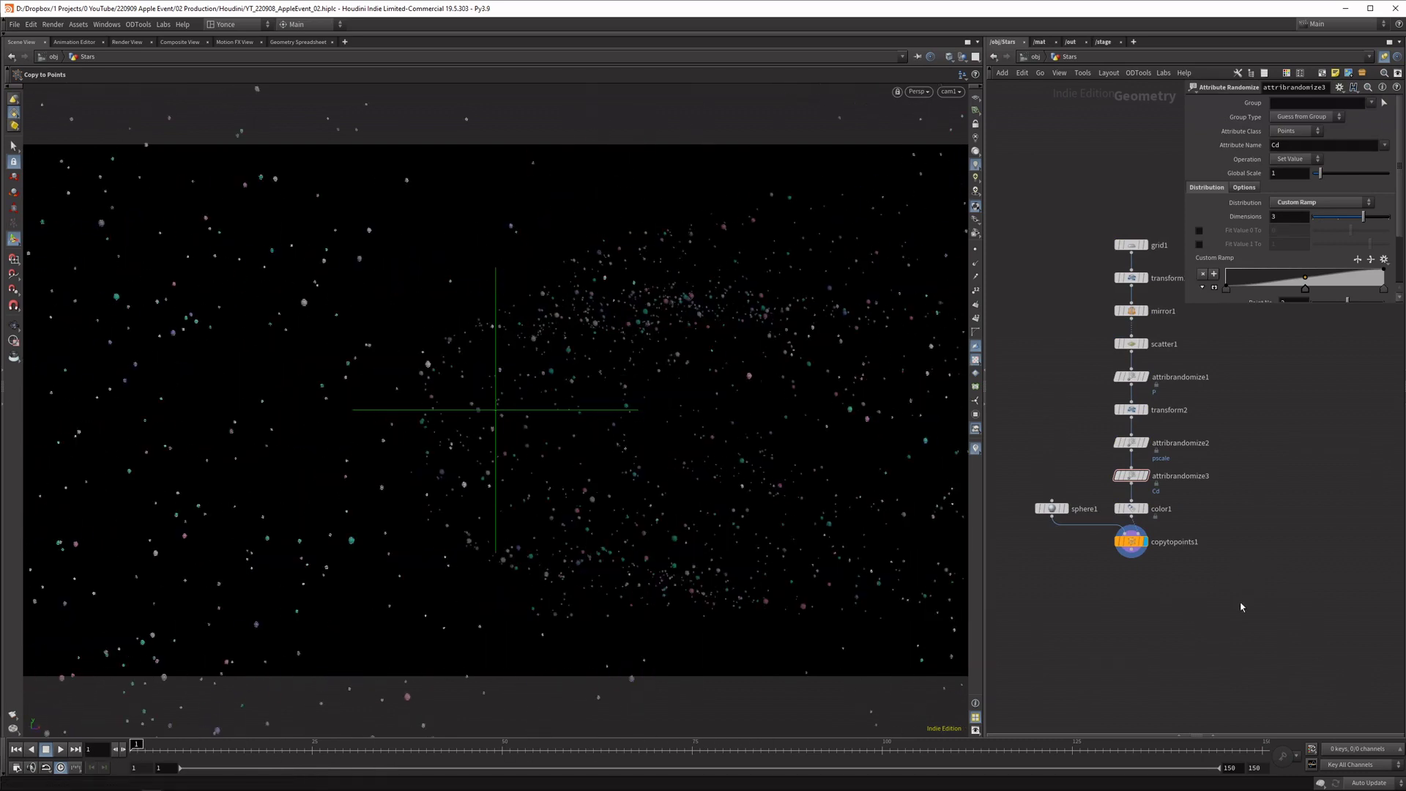